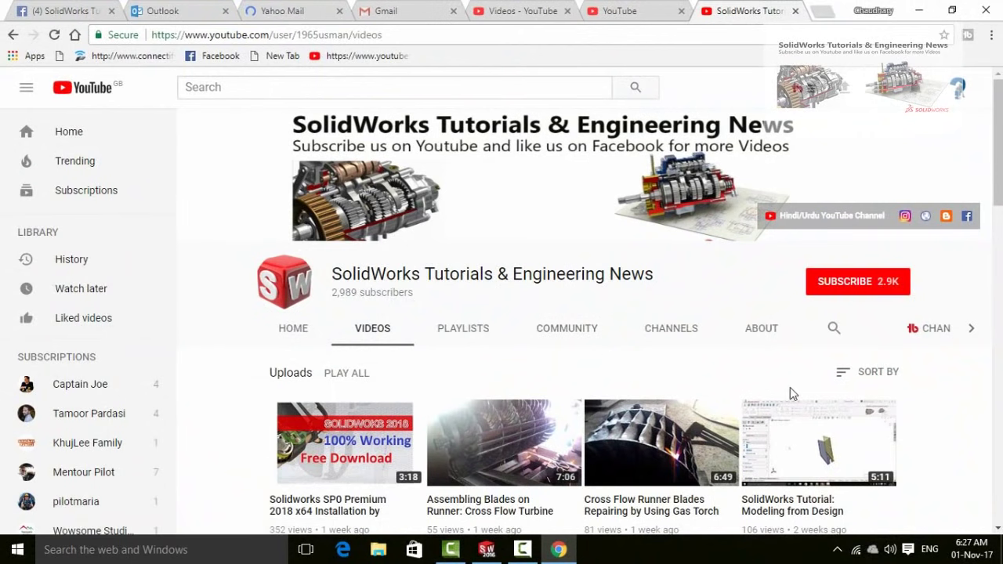
scroll(931, 392, "down", 10)
scroll(931, 392, "down", 2)
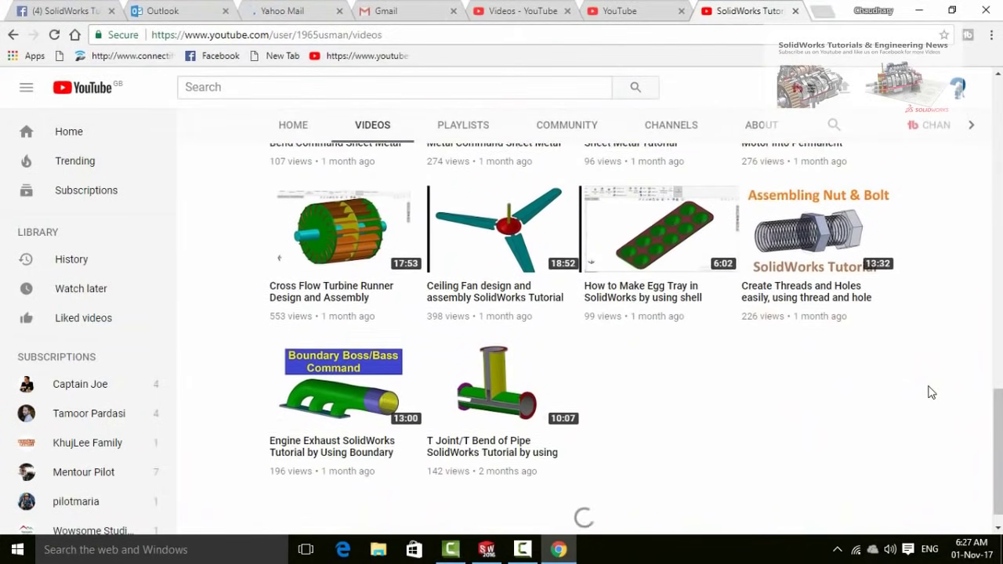
scroll(931, 392, "up", 6)
scroll(931, 391, "up", 10)
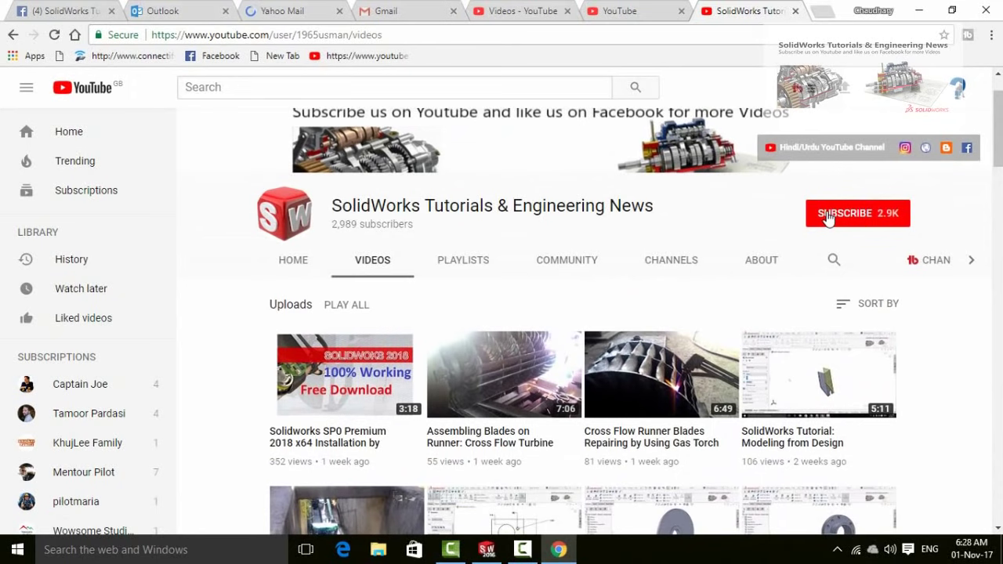
left_click(827, 219)
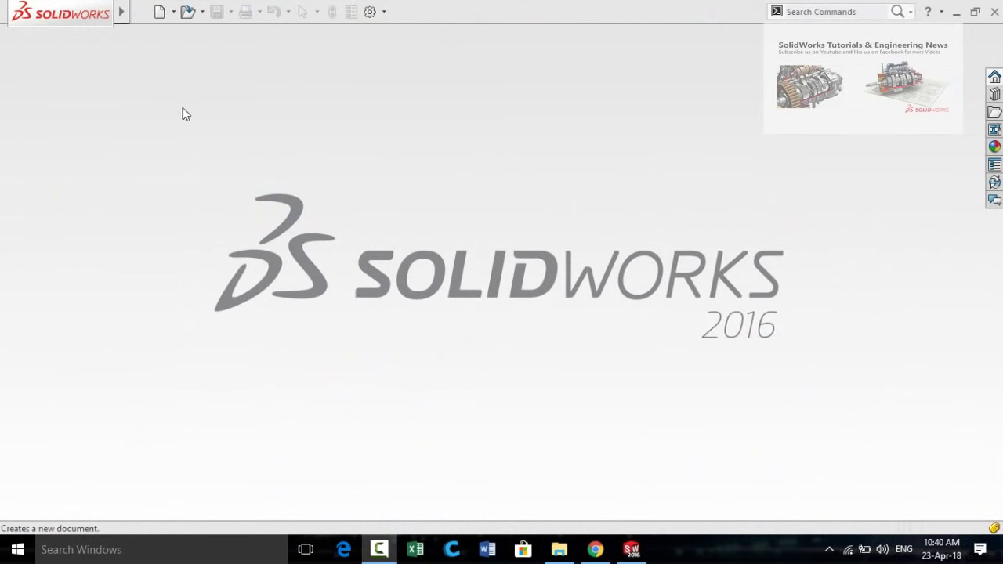
Step: Create a new part document and start a sketch on the Front Plane
left_click(158, 12)
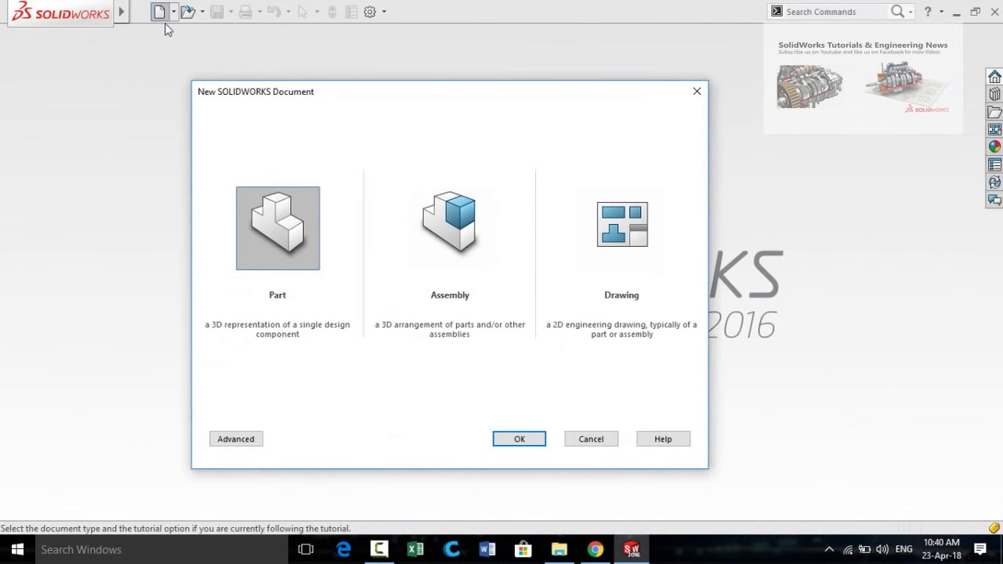
double_click(279, 253)
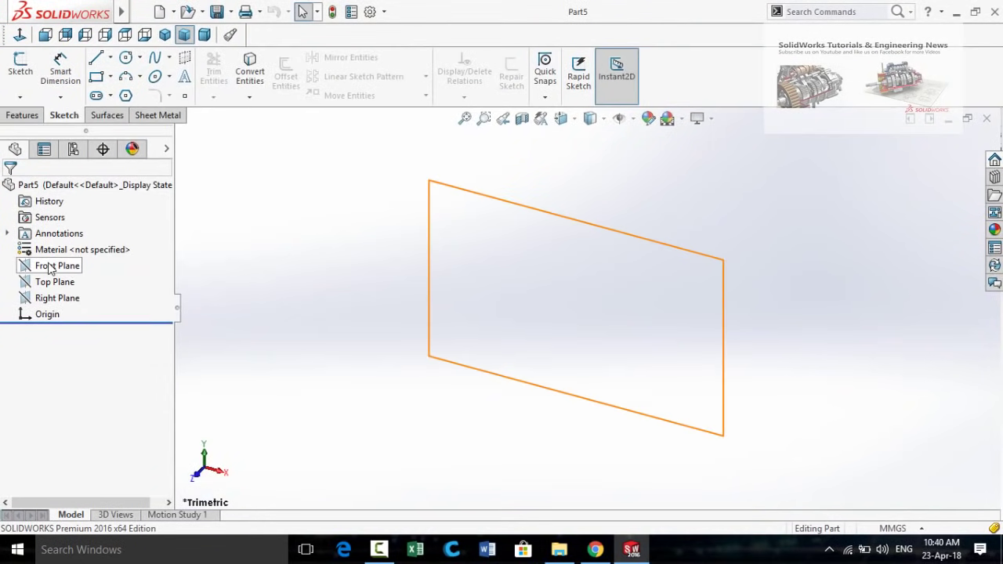
left_click(33, 268)
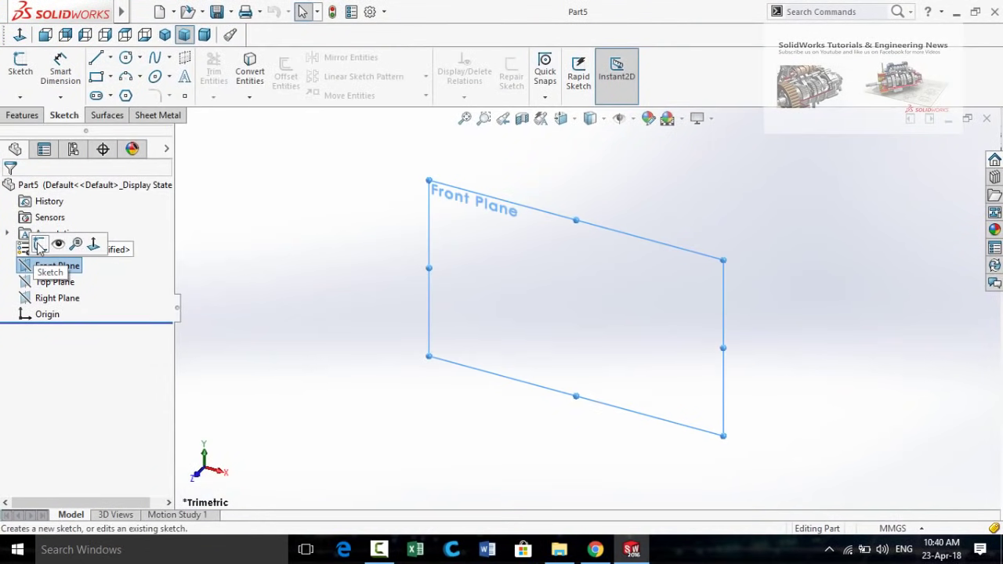
left_click(39, 246)
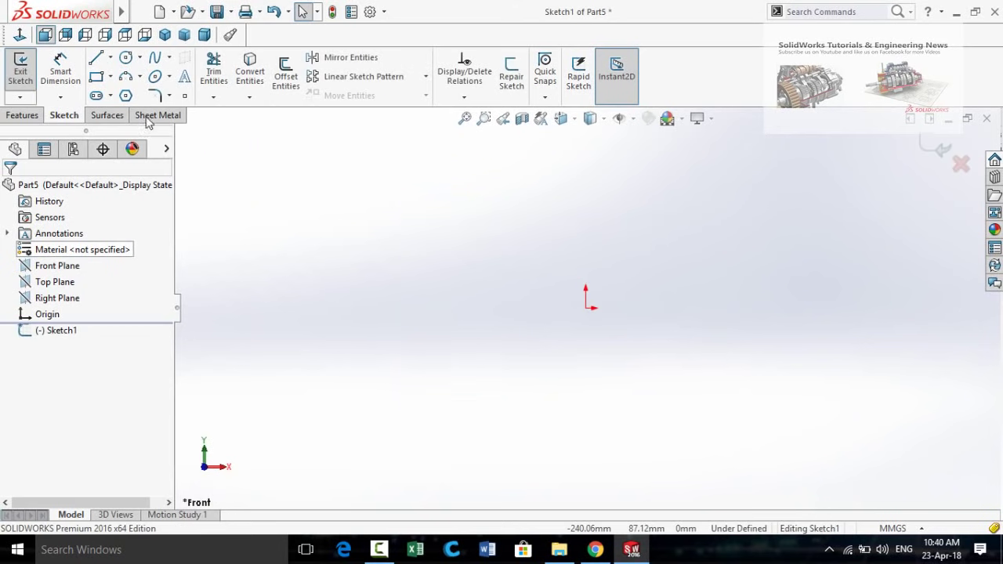
Step: Draw a horizontal centerline about 159 mm long, extending left from the origin
left_click(111, 59)
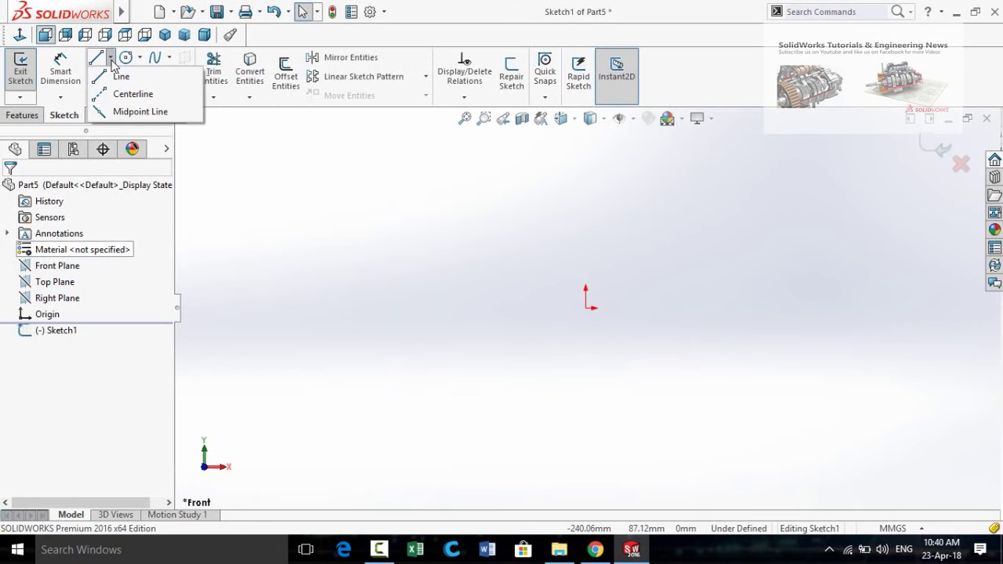
left_click(134, 96)
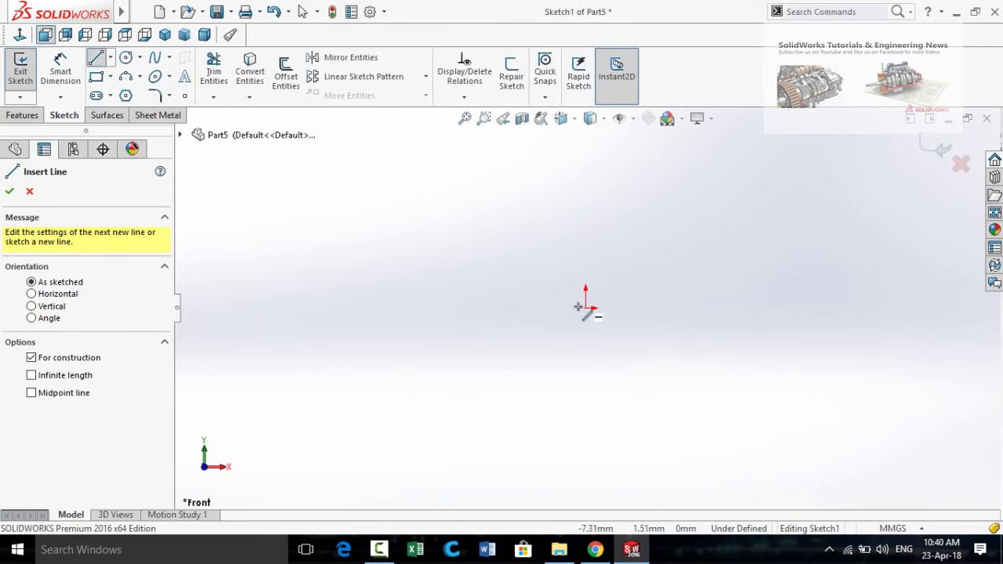
left_click(586, 308)
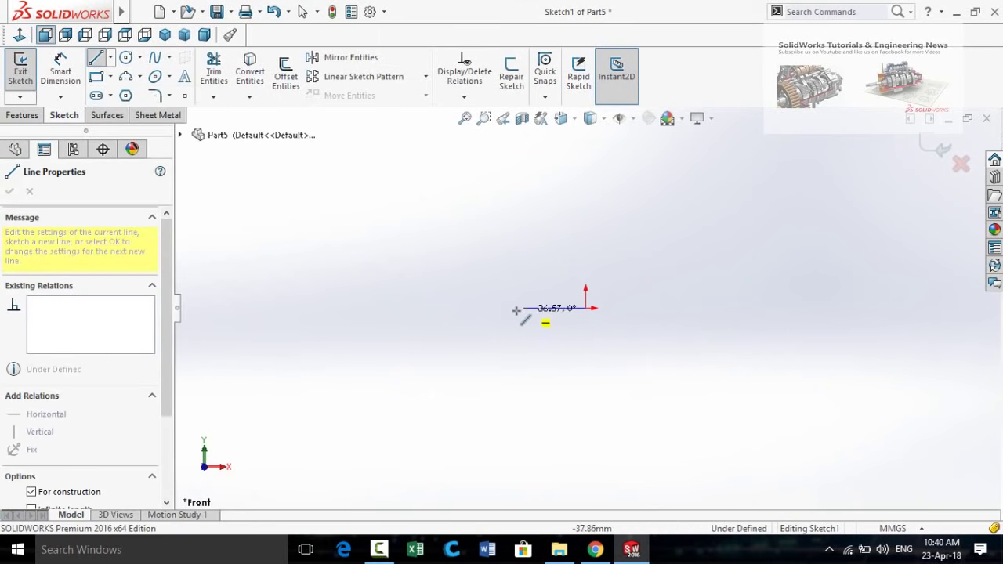
left_click(315, 307)
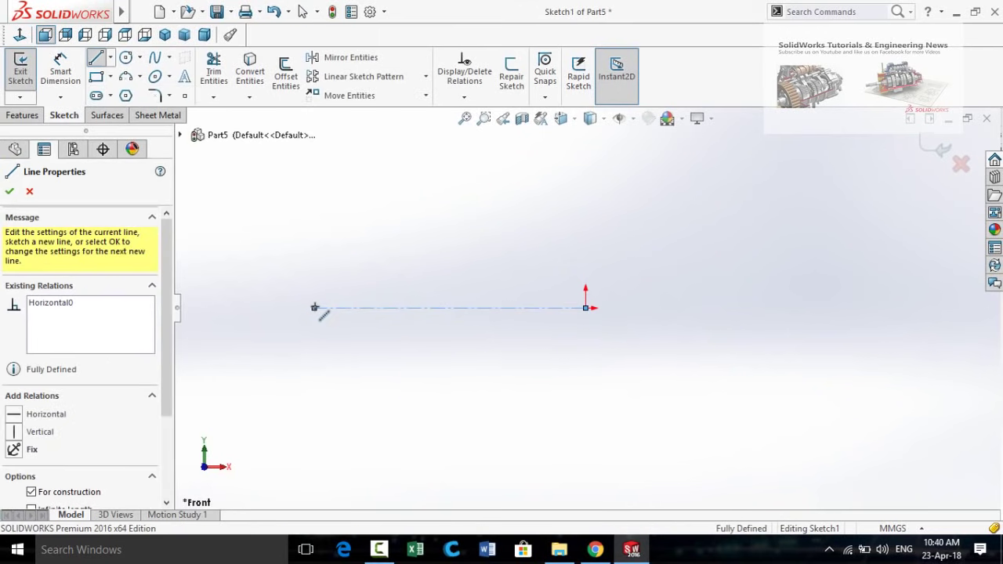
key("Escape")
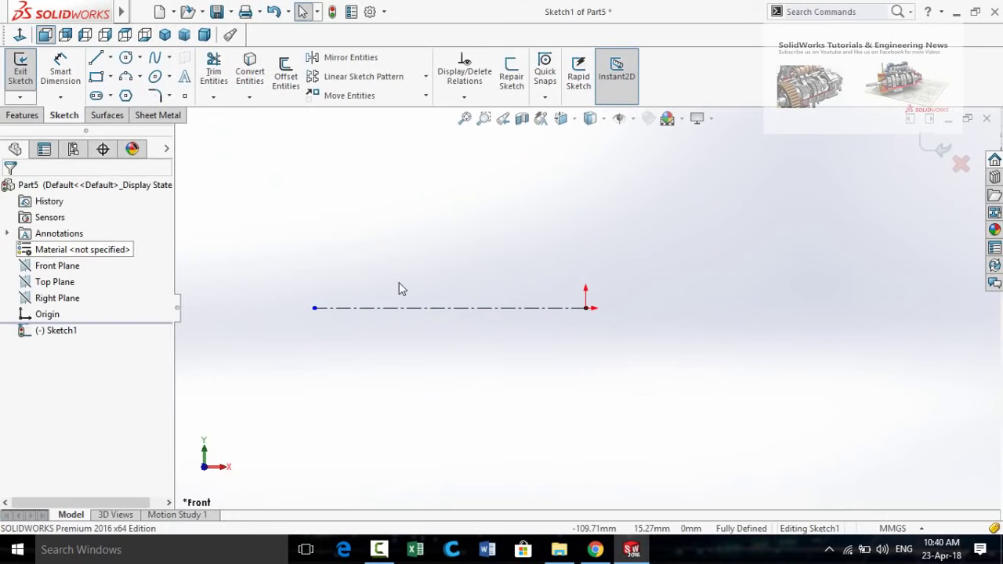
Step: Draw a horizontal line about 159 mm long, about 23 mm above the centerline, and continue it into a rectangular recess on the left side
left_click(95, 59)
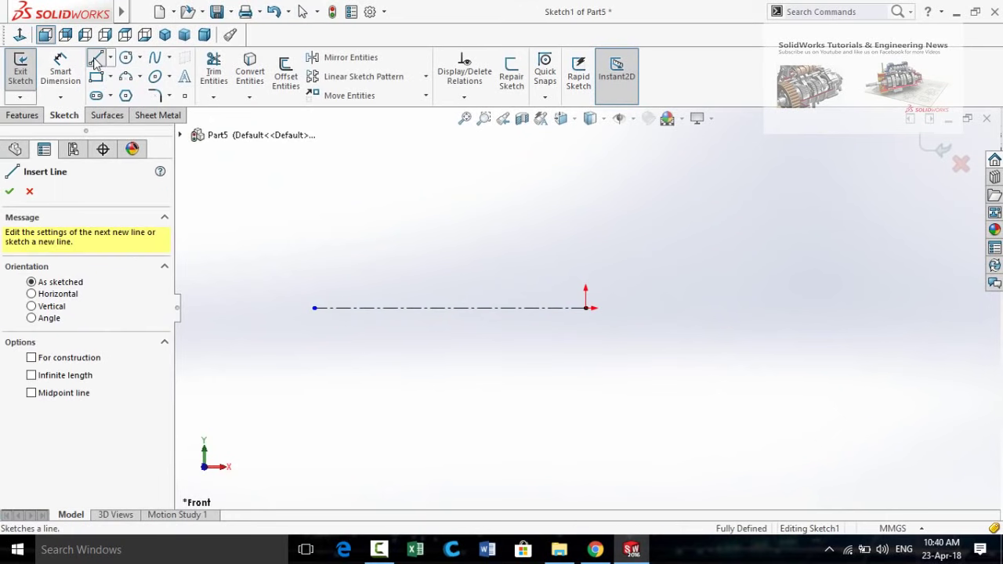
left_click(586, 269)
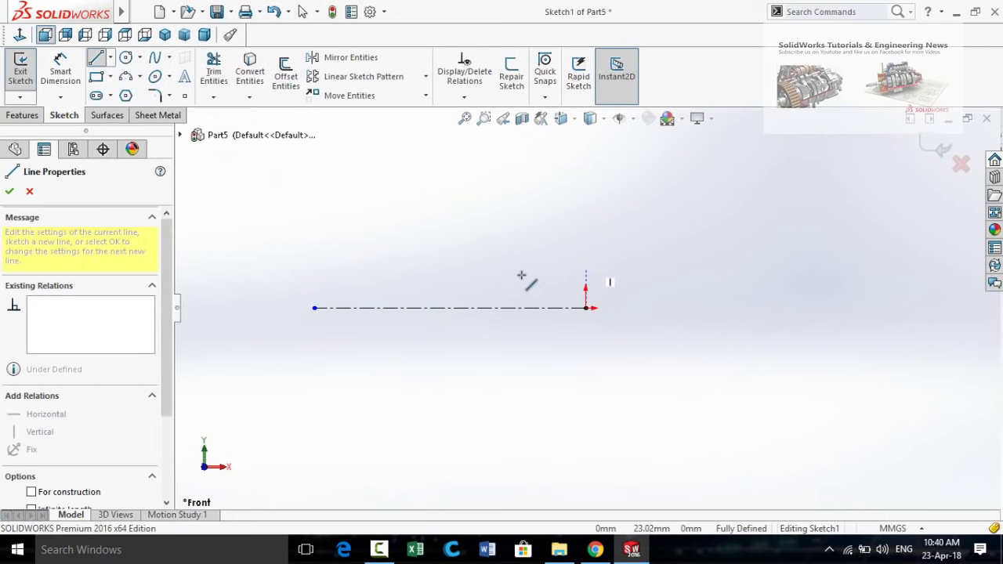
left_click(314, 269)
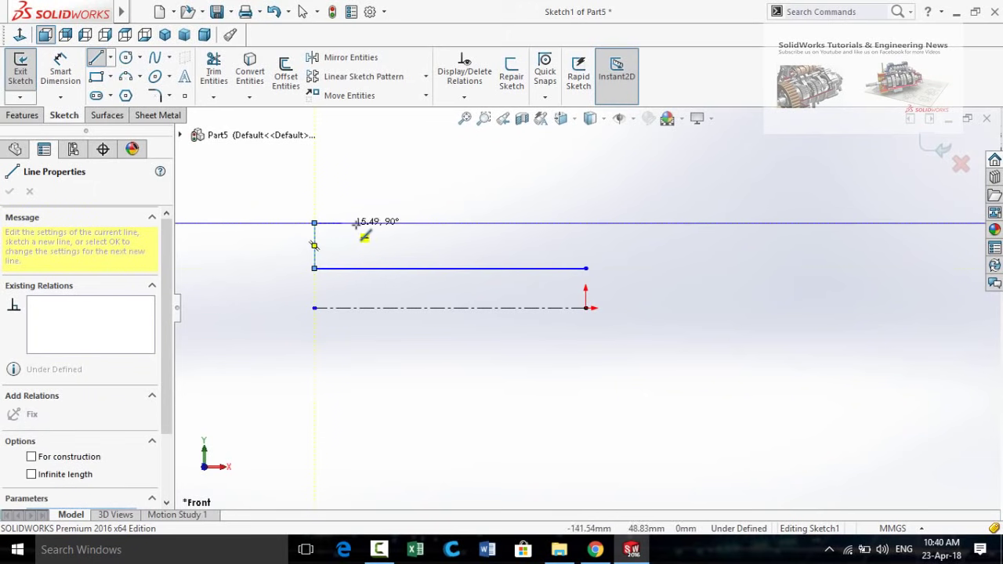
left_click(315, 223)
left_click(376, 223)
left_click(376, 153)
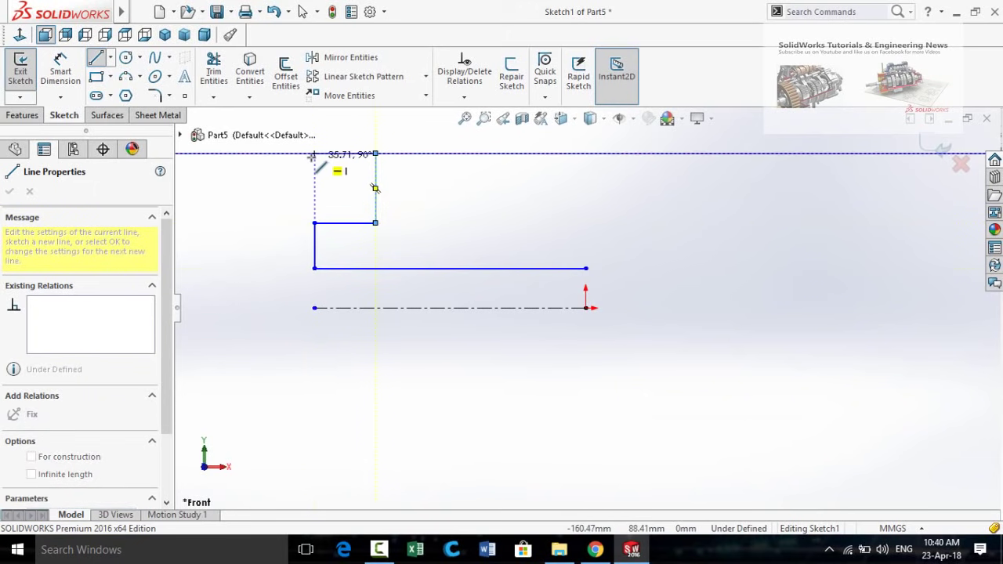
left_click(314, 153)
Step: Close the I-shaped profile with the upper flange, a matching recess on the right side and the final vertical edge
key("ctrl+Right")
key("ctrl+Down")
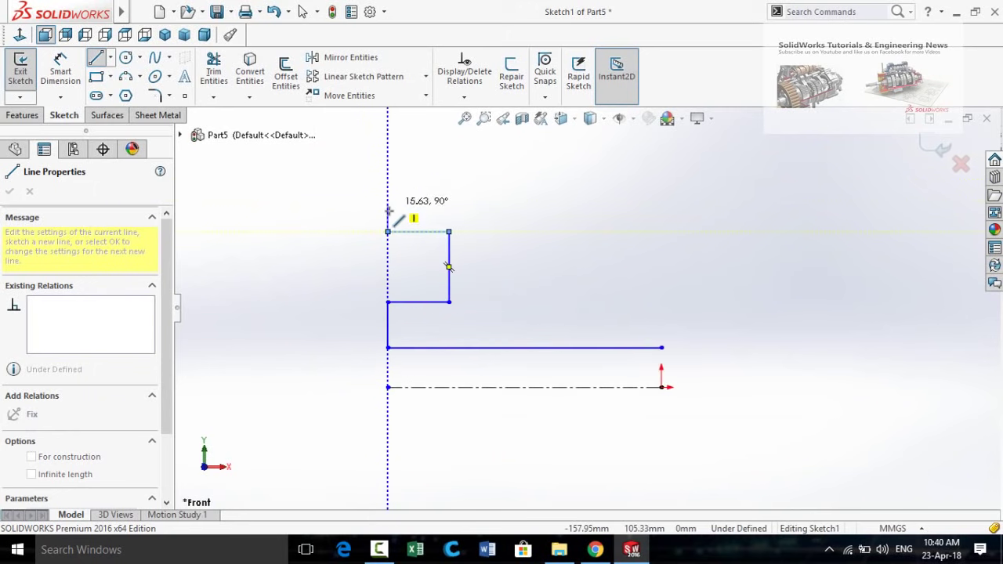
left_click(388, 190)
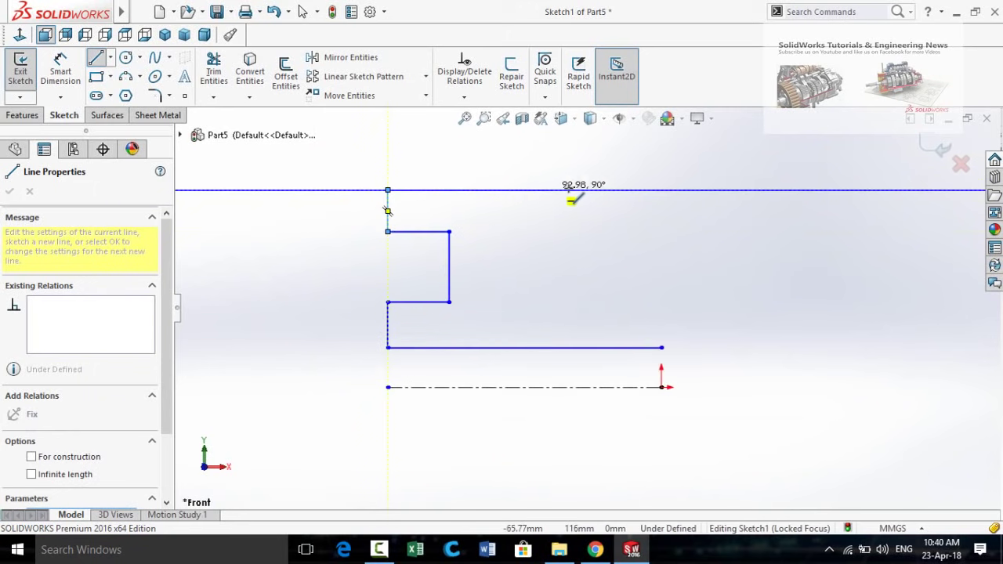
left_click(661, 189)
left_click(662, 231)
left_click(615, 231)
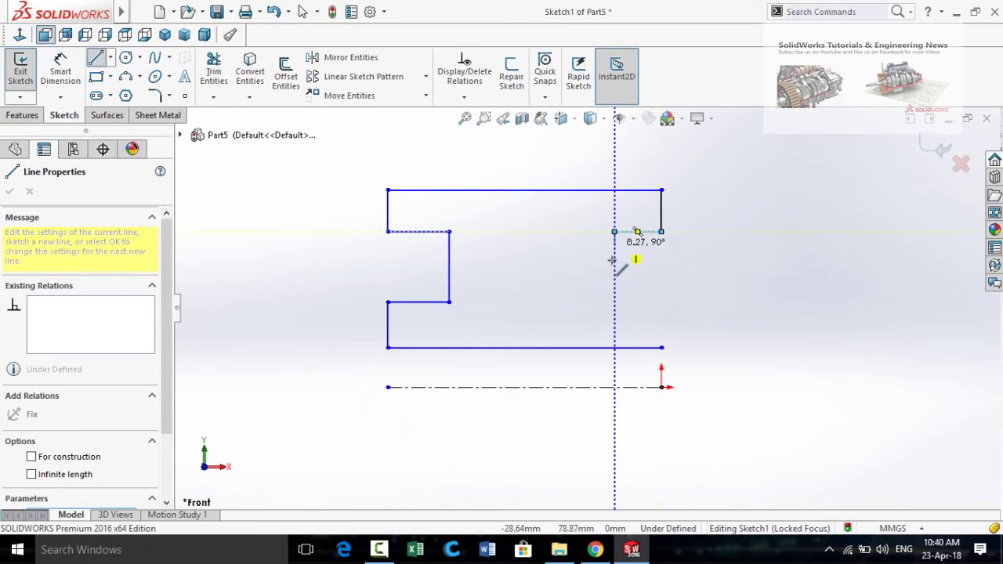
left_click(614, 301)
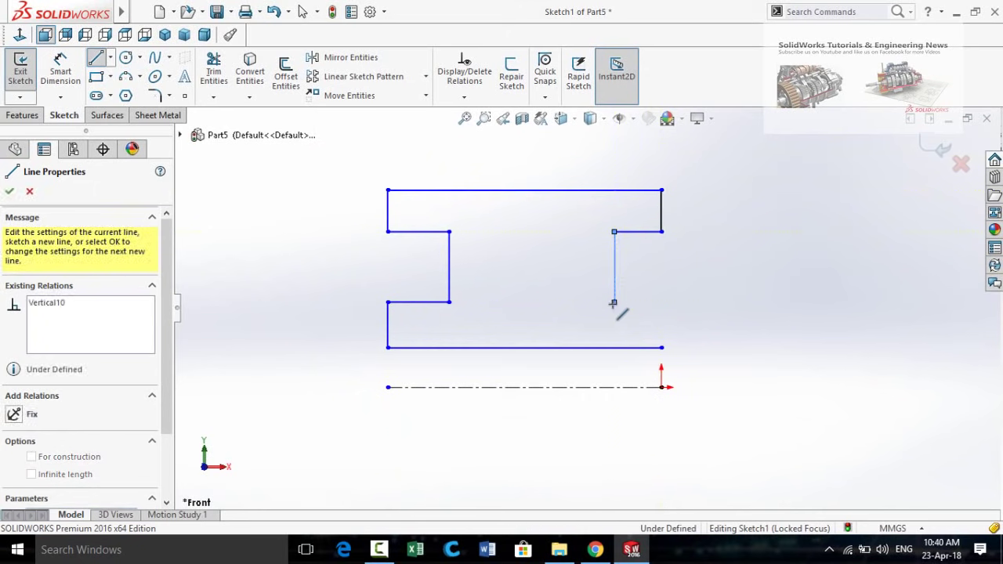
left_click(662, 302)
left_click(661, 347)
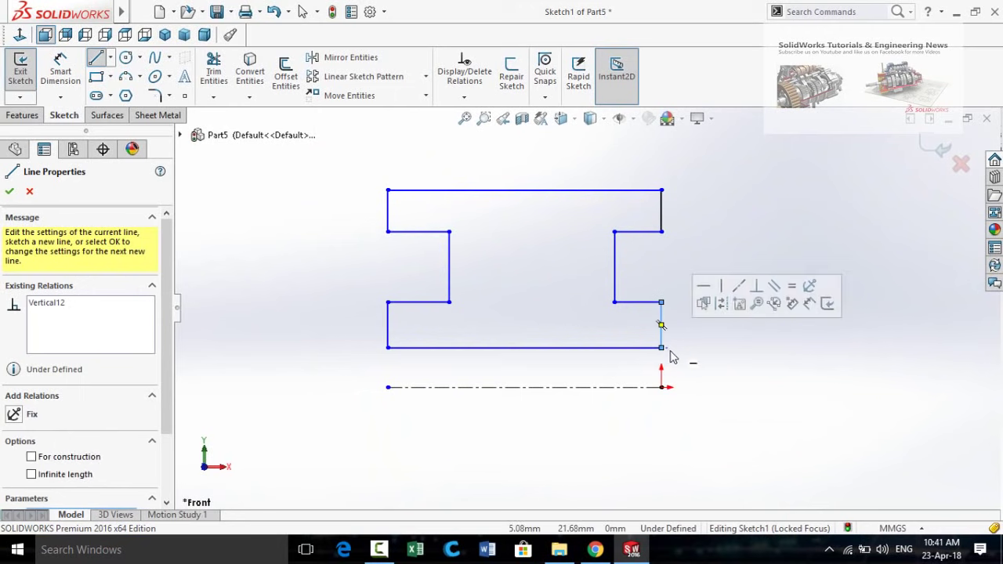
Step: Dimension the profile's bottom edge as a 10 mm diameter about the centerline
scroll(678, 365, "up", 2)
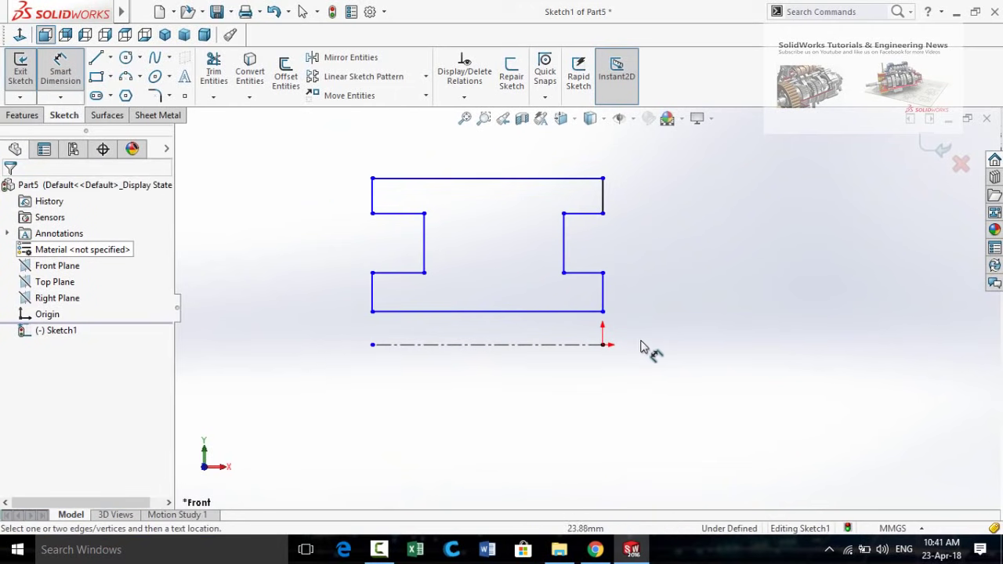
left_click(563, 314)
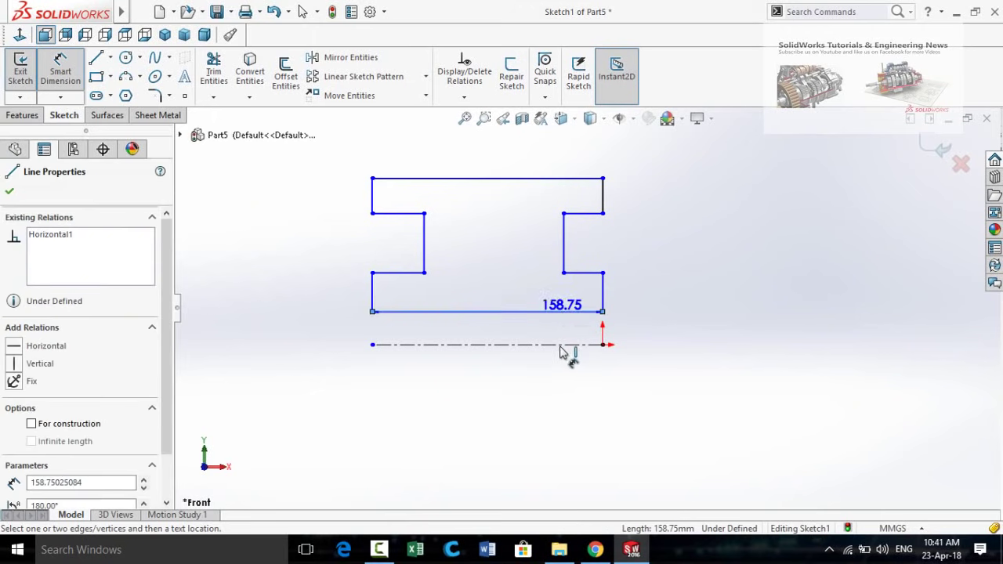
left_click(566, 344)
left_click(552, 409)
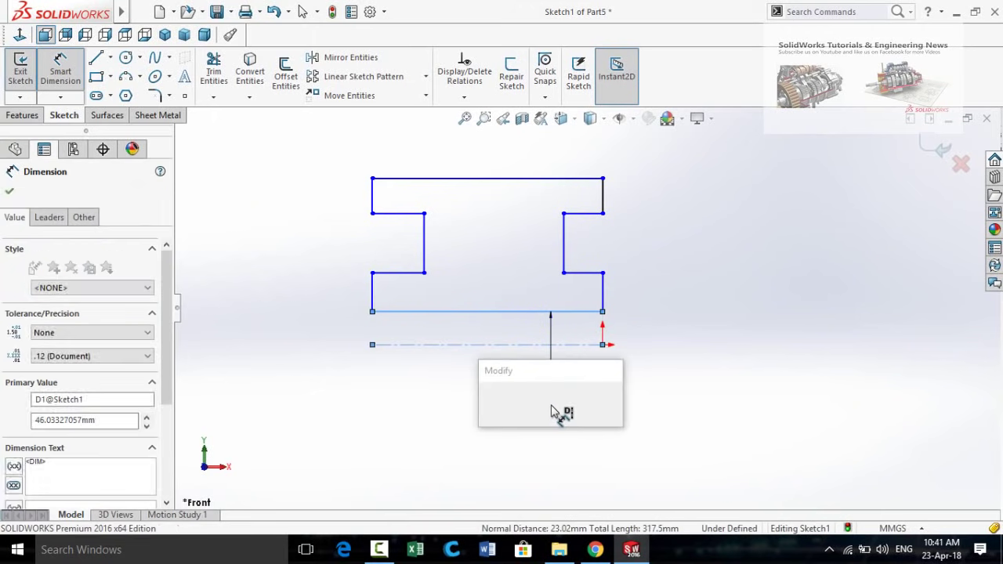
type("18")
key("Return")
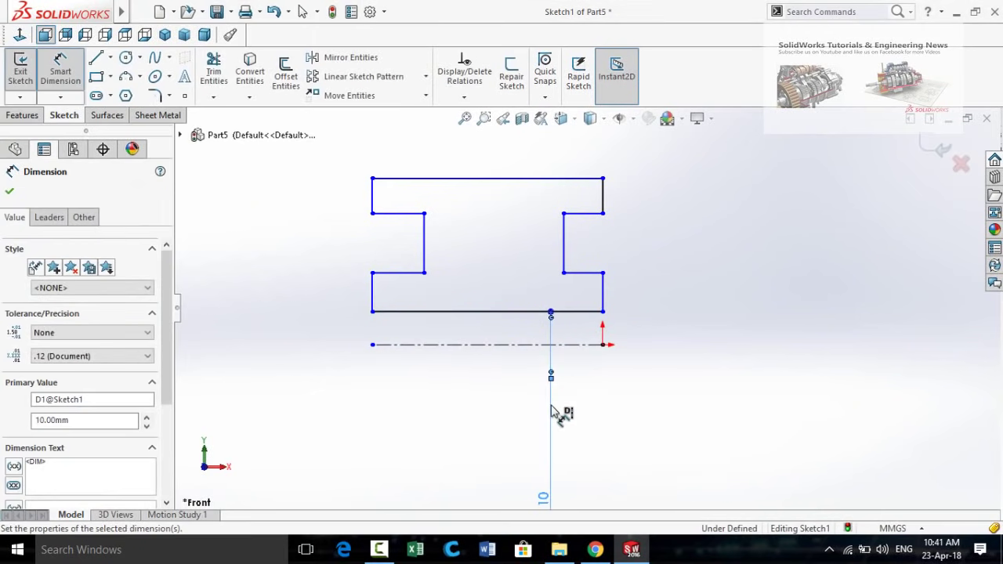
key("Escape")
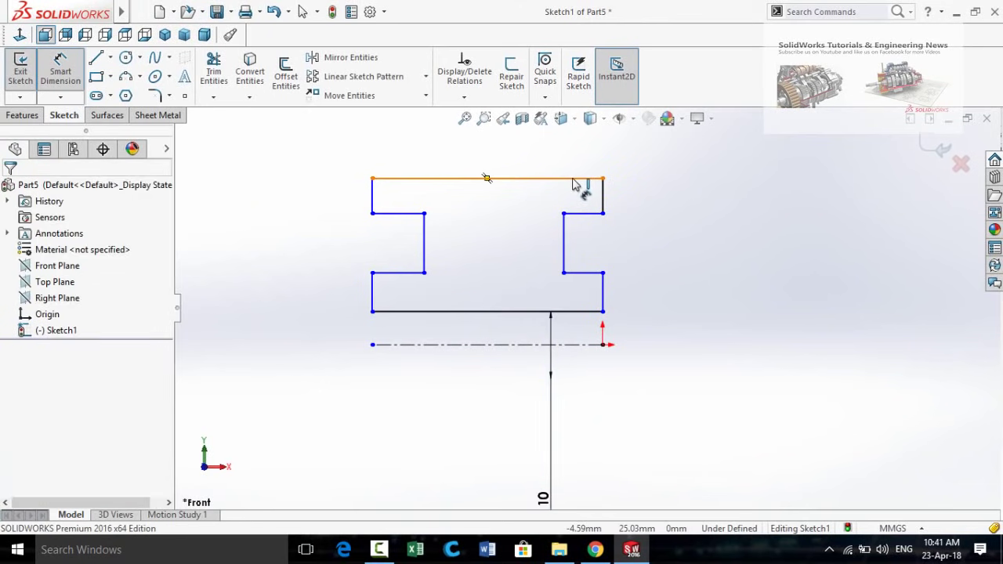
Step: Dimension the profile's top edge as a 100 mm diameter about the centerline
left_click(595, 345)
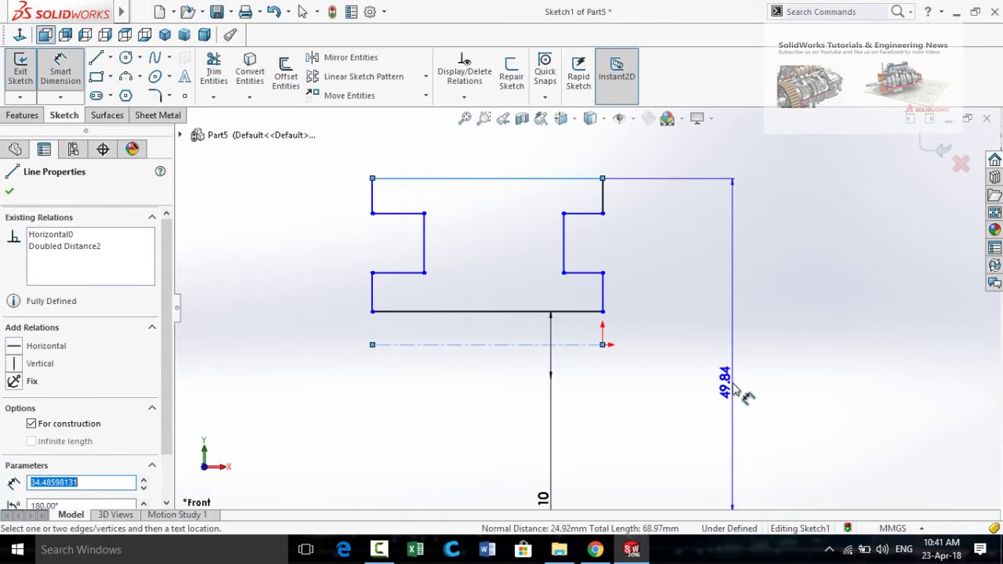
left_click(739, 395)
type("100")
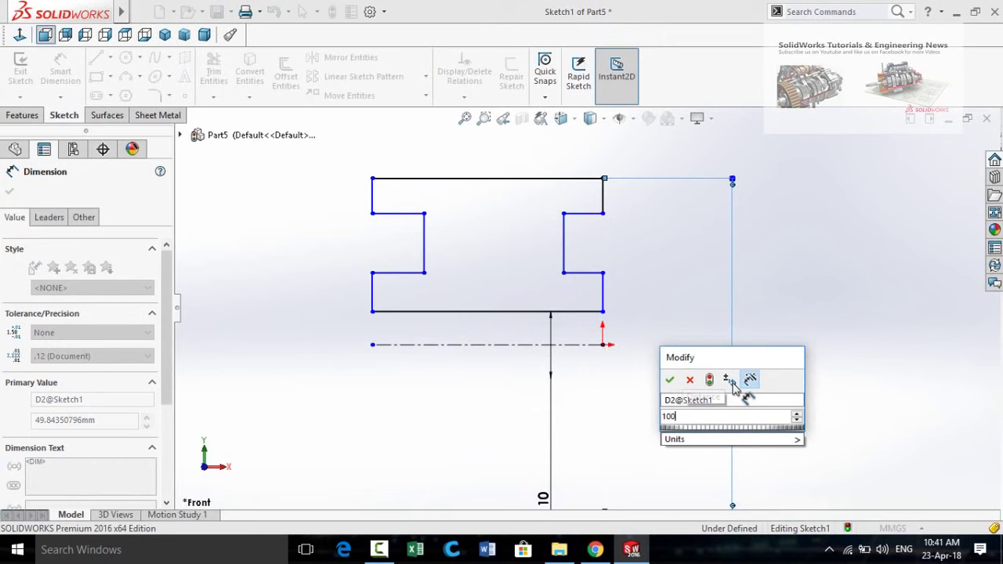
key("Return")
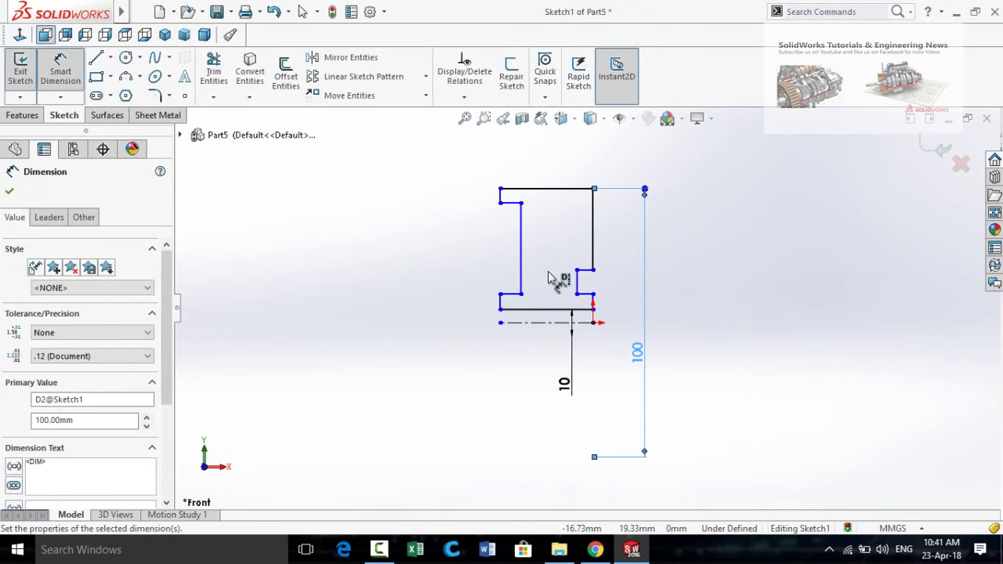
key("Escape")
Step: Make the two vertical web edges of the profile equal in length
scroll(569, 269, "down", 3)
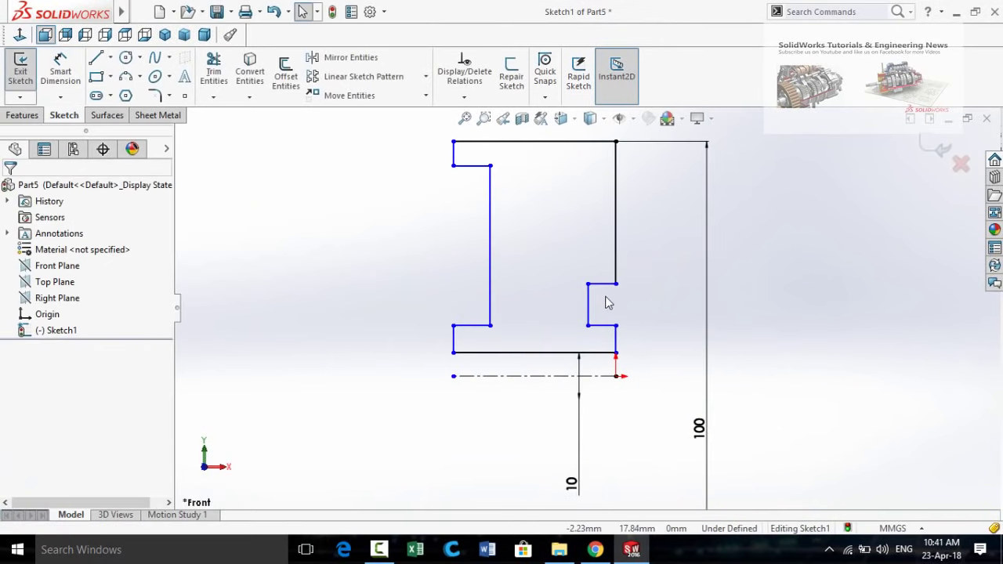
left_click(587, 304)
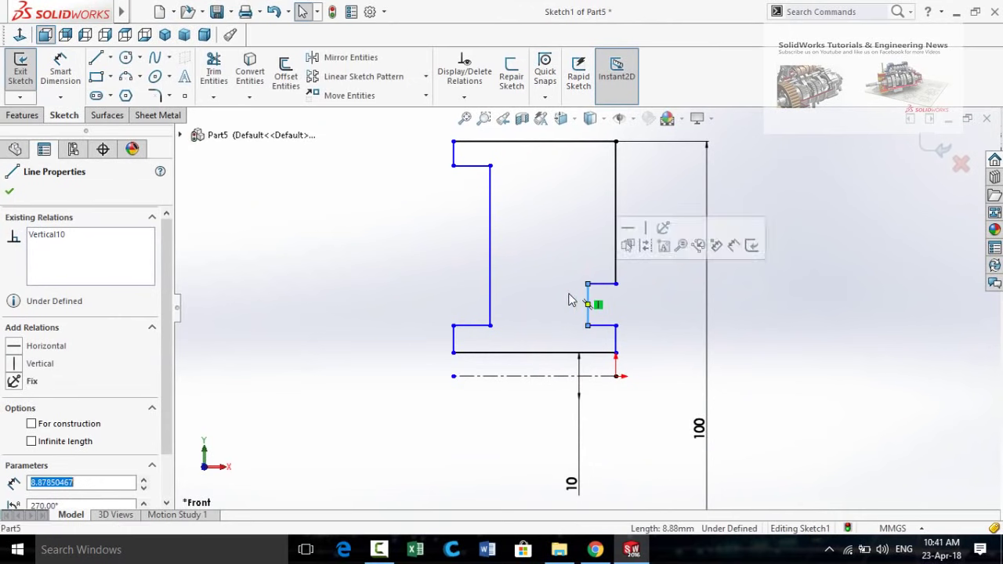
left_click(490, 278, "ctrl")
left_click(618, 214)
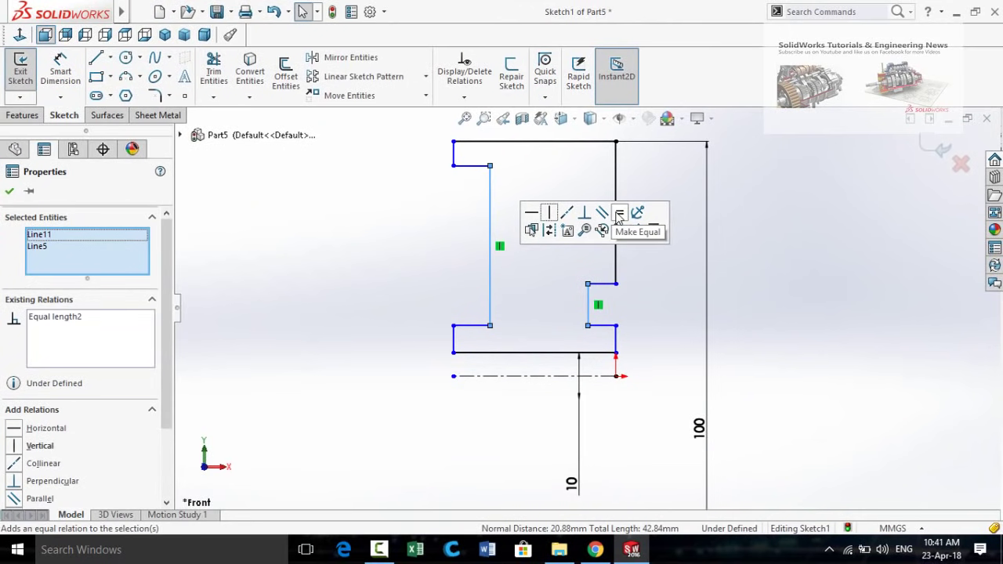
left_click(663, 322)
Step: Align the right end of the lower flange's shoulder horizontally with the foot of the left web edge
left_click(616, 326)
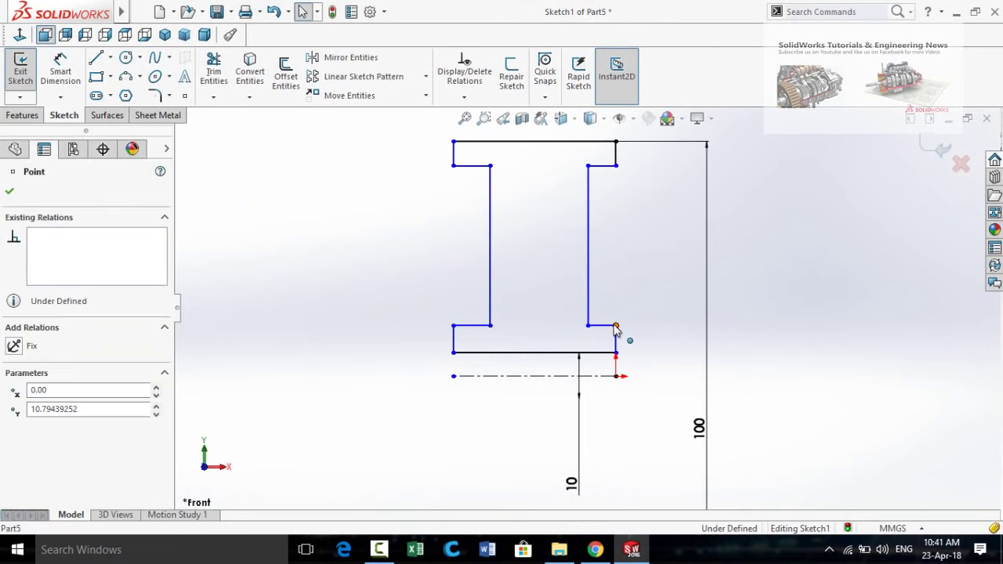
left_click(491, 327, "ctrl")
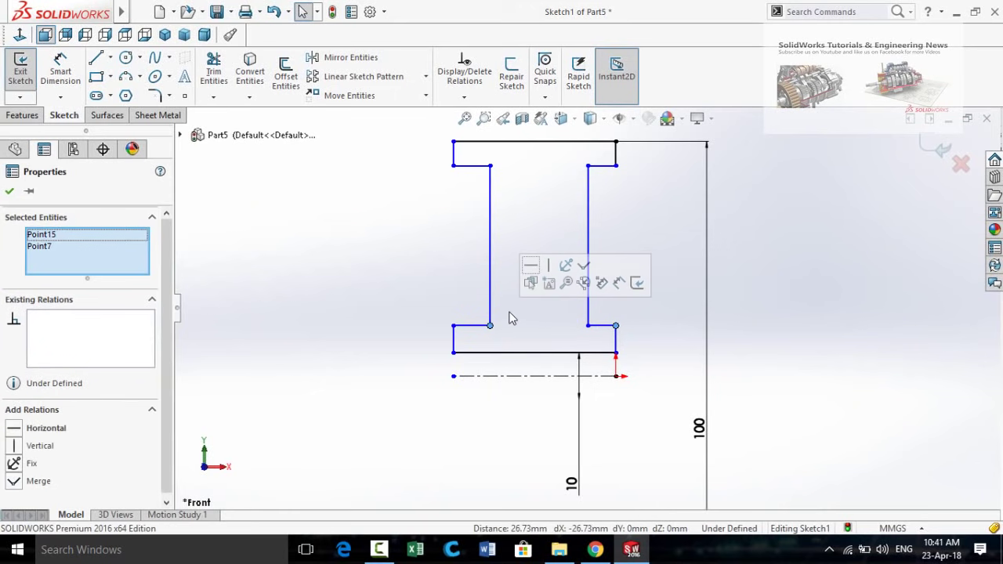
left_click(531, 266)
left_click(396, 293)
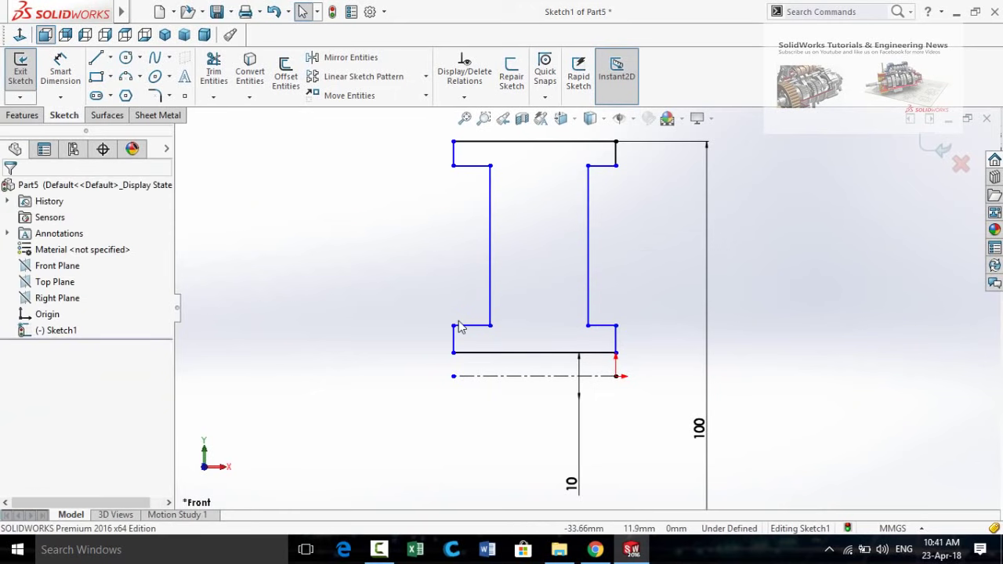
Step: Make the four short horizontal shoulder lines of the I-shaped profile equal in length
left_click(468, 326)
left_click(602, 326, "ctrl")
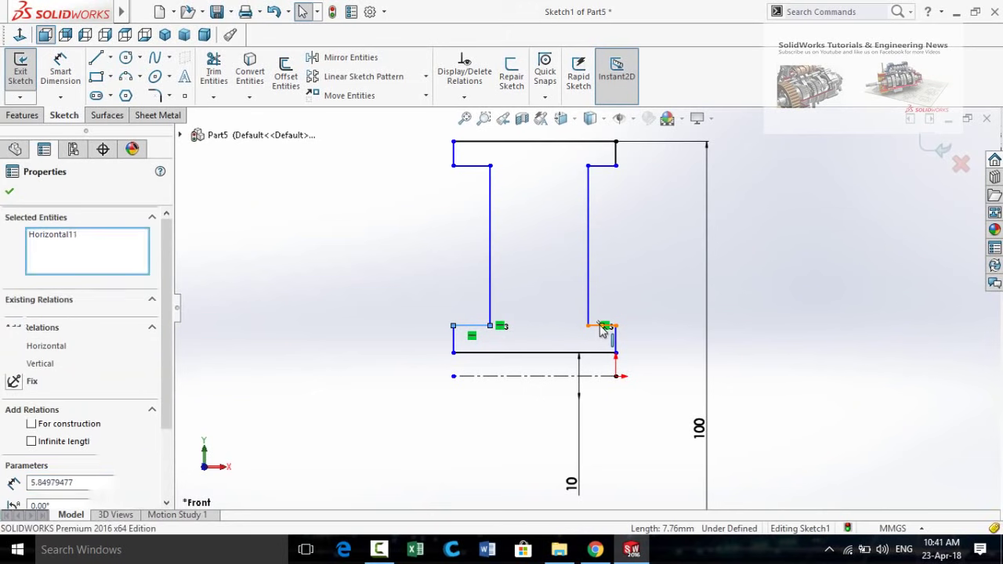
left_click(600, 166, "ctrl")
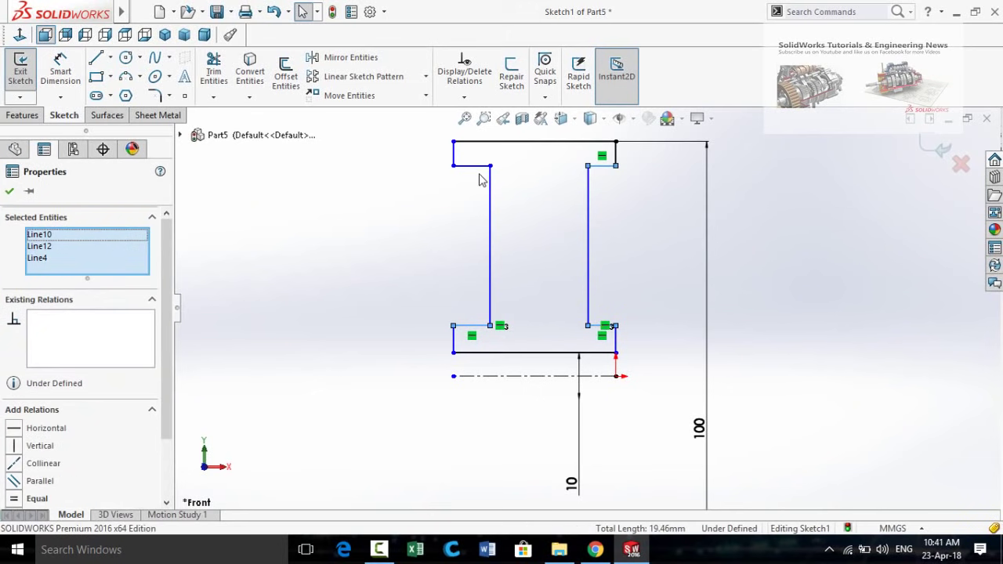
left_click(474, 167, "ctrl")
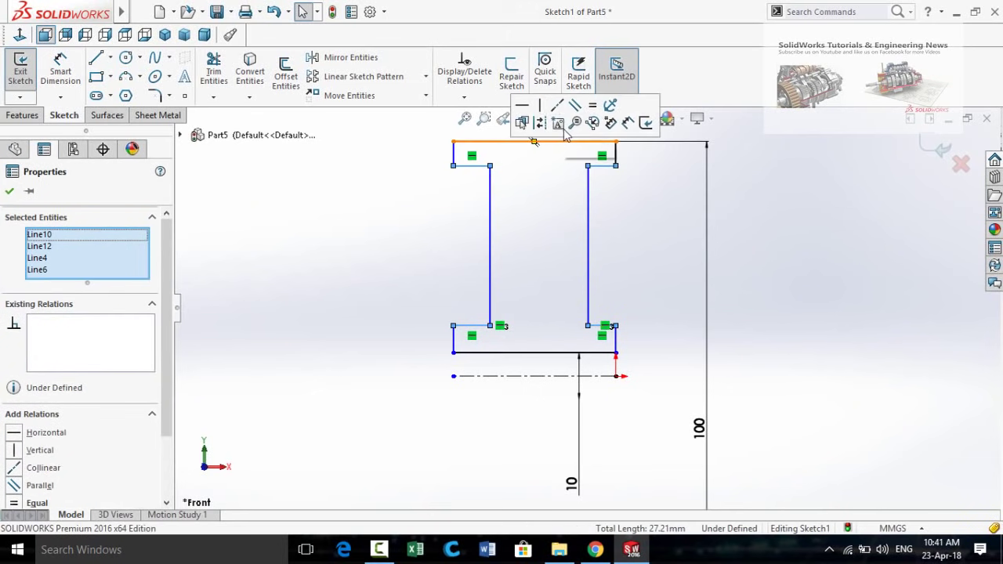
left_click(593, 109)
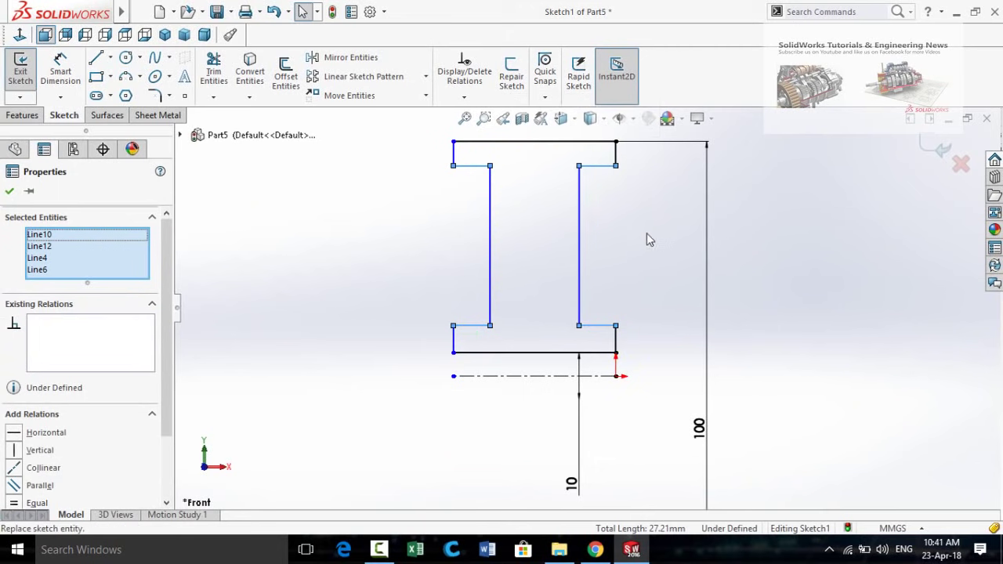
left_click(654, 258)
scroll(659, 325, "up", 1)
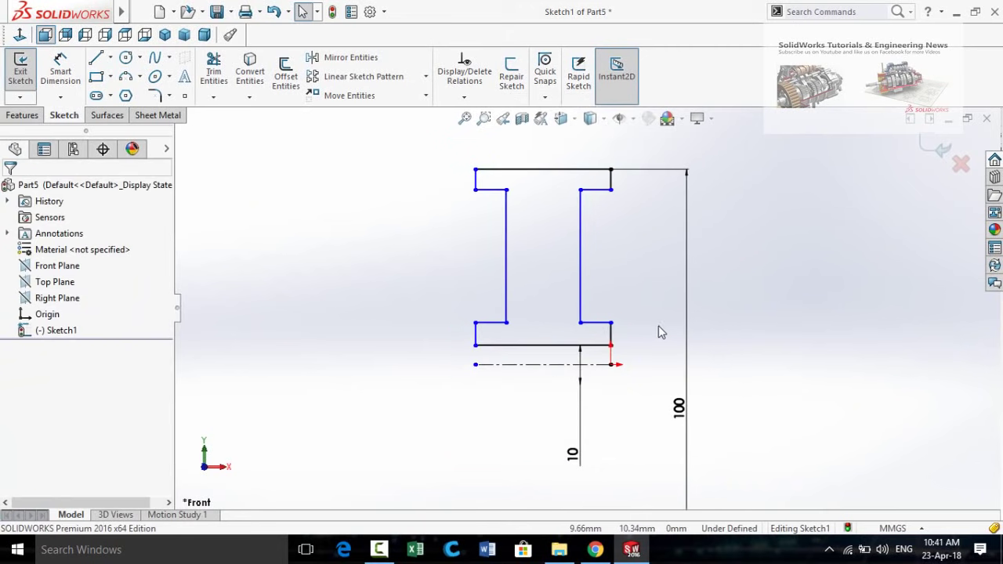
left_click(611, 190)
left_click(612, 323, "ctrl")
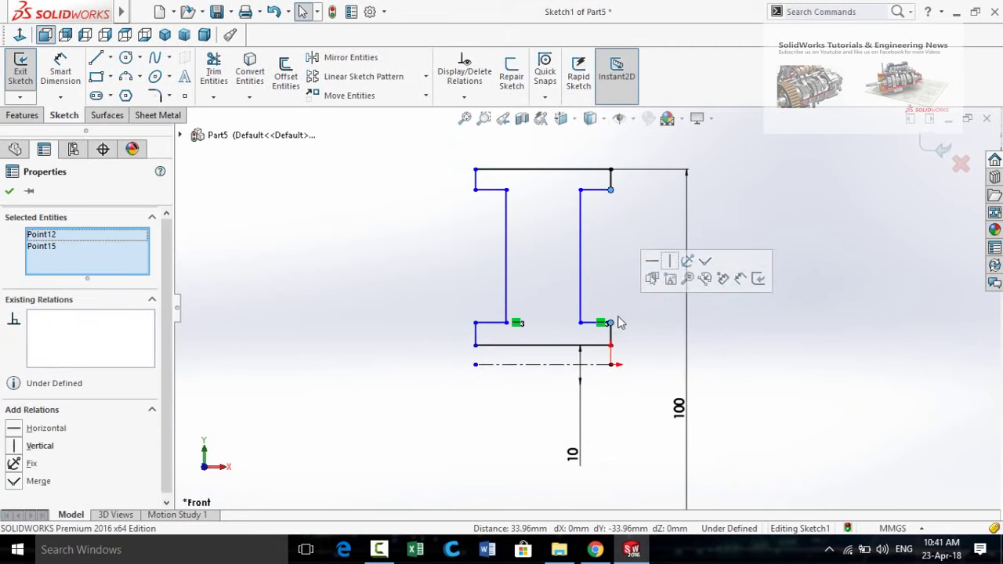
left_click(687, 286)
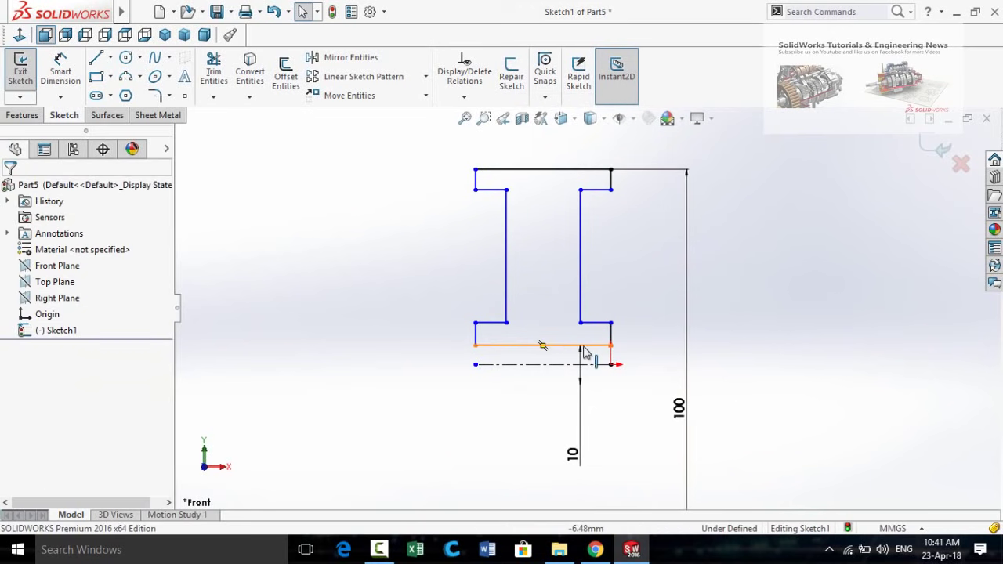
Step: Align the outer ends of the profile's two left shoulders with a Vertical relation
left_click(476, 323)
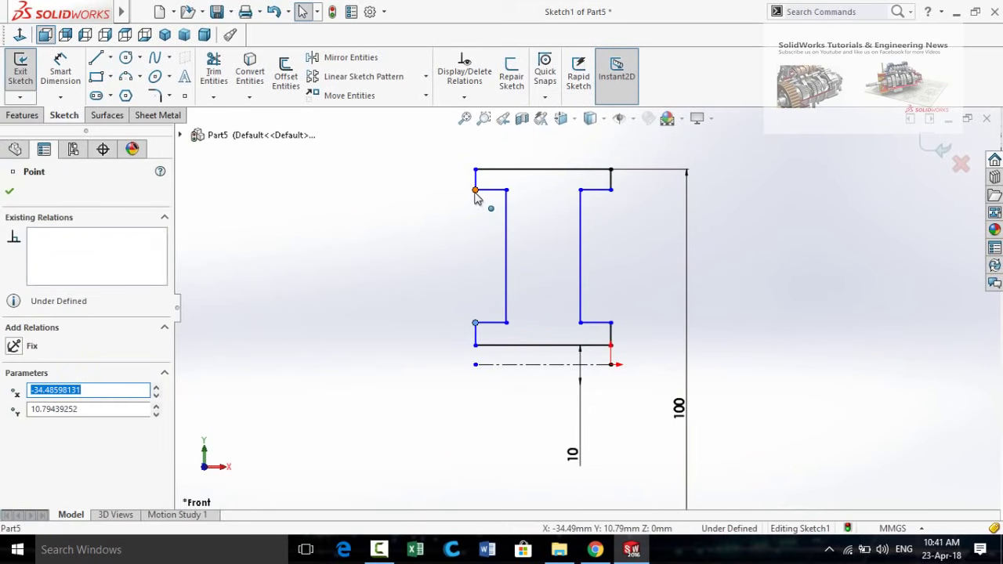
left_click(476, 191, "ctrl")
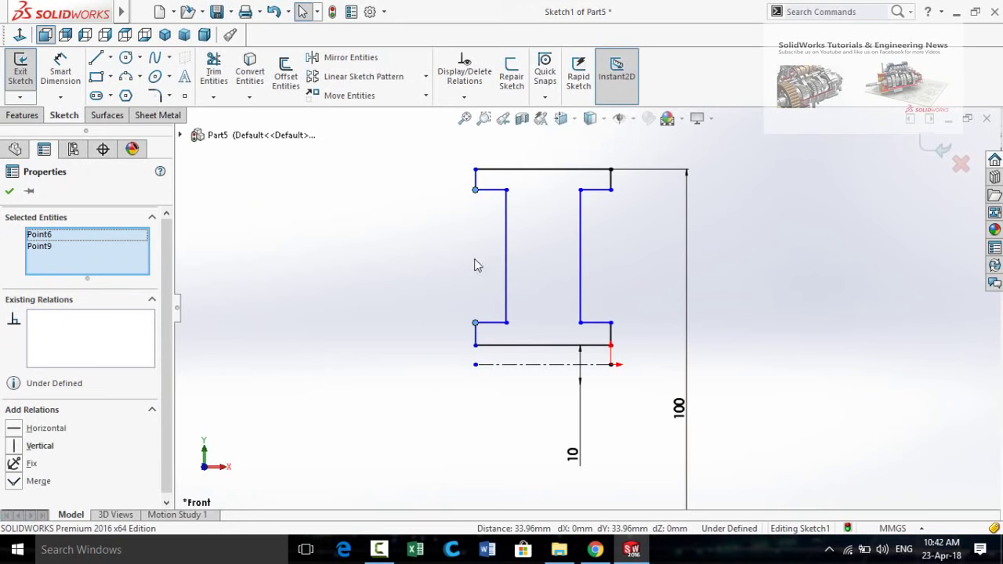
left_click(22, 448)
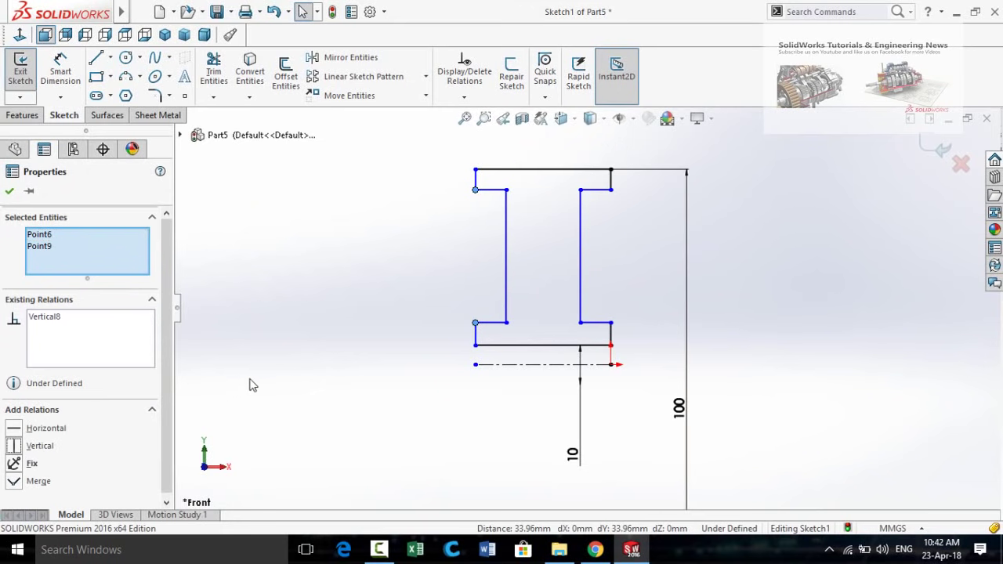
left_click(401, 459)
Step: Dimension the profile's bottom edge to a length of 30 mm
right_click_drag(400, 459, 397, 341)
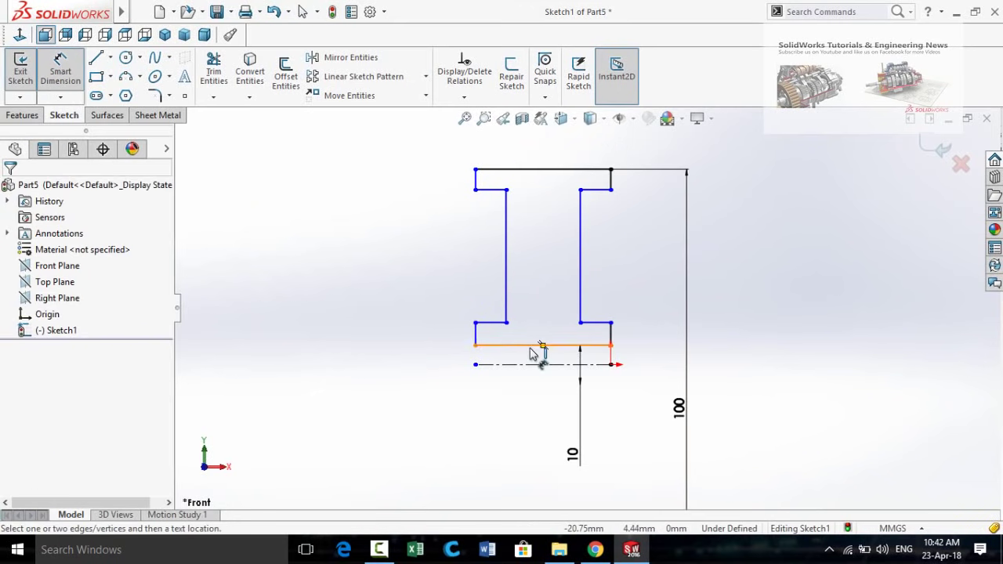
scroll(513, 345, "down", 1)
scroll(580, 310, "up", 3)
left_click(559, 329)
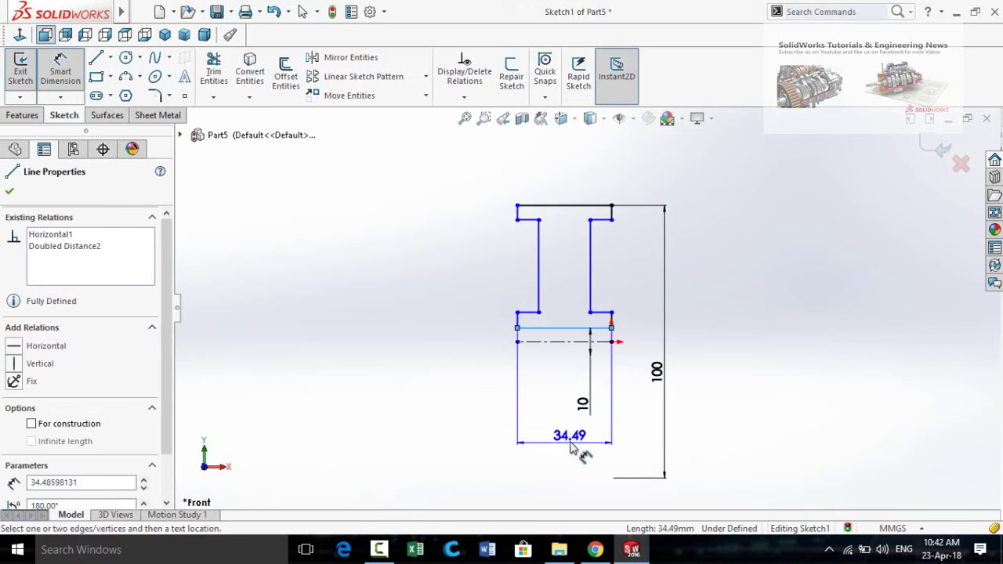
left_click(576, 446)
type("30")
key("Return")
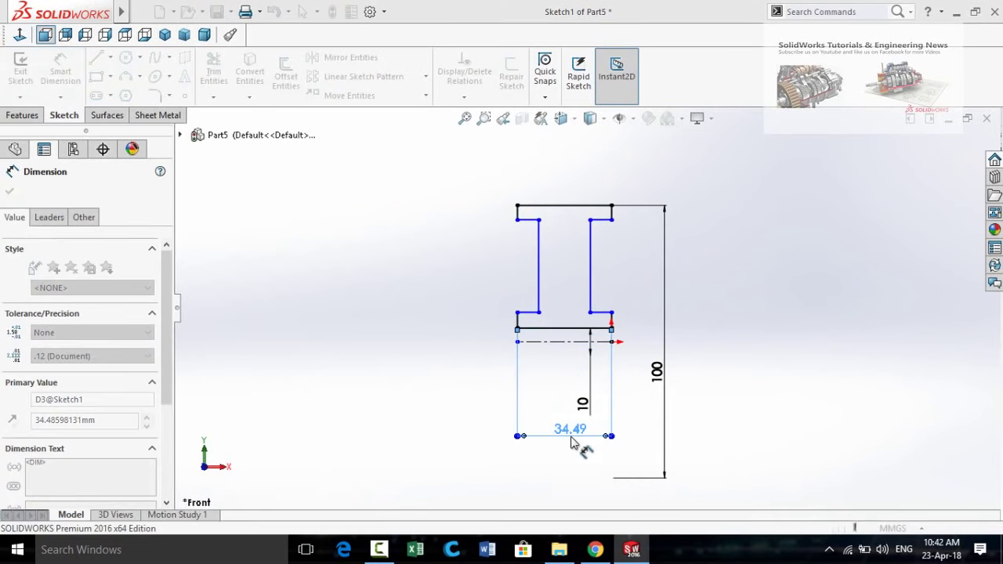
left_click(408, 275)
Step: Dimension the distance between the two vertical web edges as 20 mm
scroll(577, 241, "down", 1)
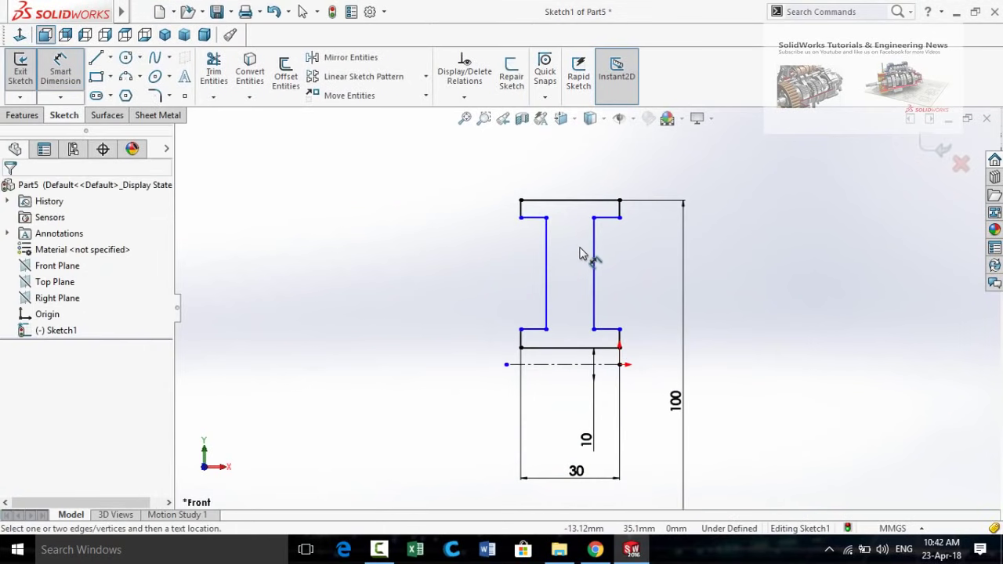
left_click(593, 253)
left_click(546, 266)
left_click(492, 270)
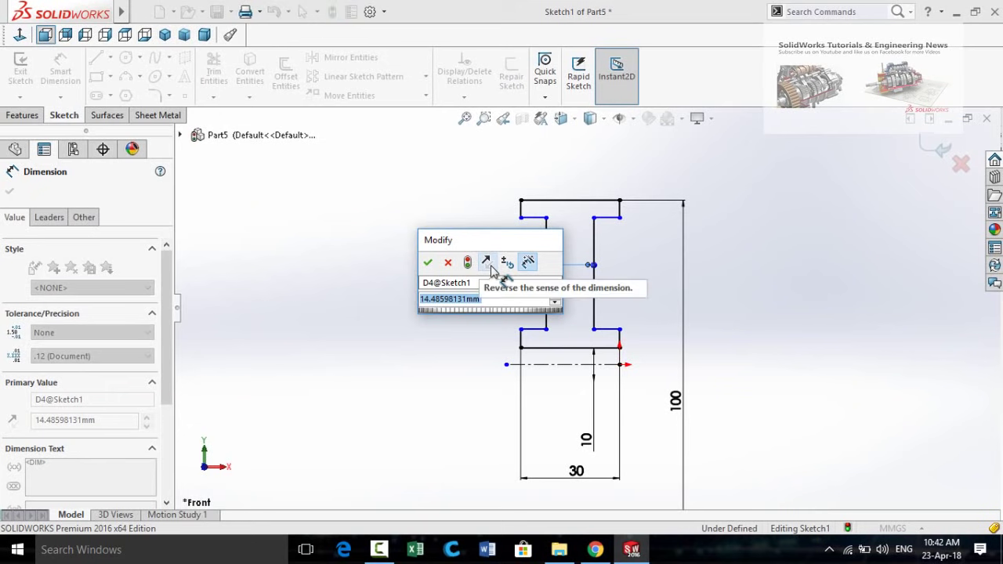
type("20")
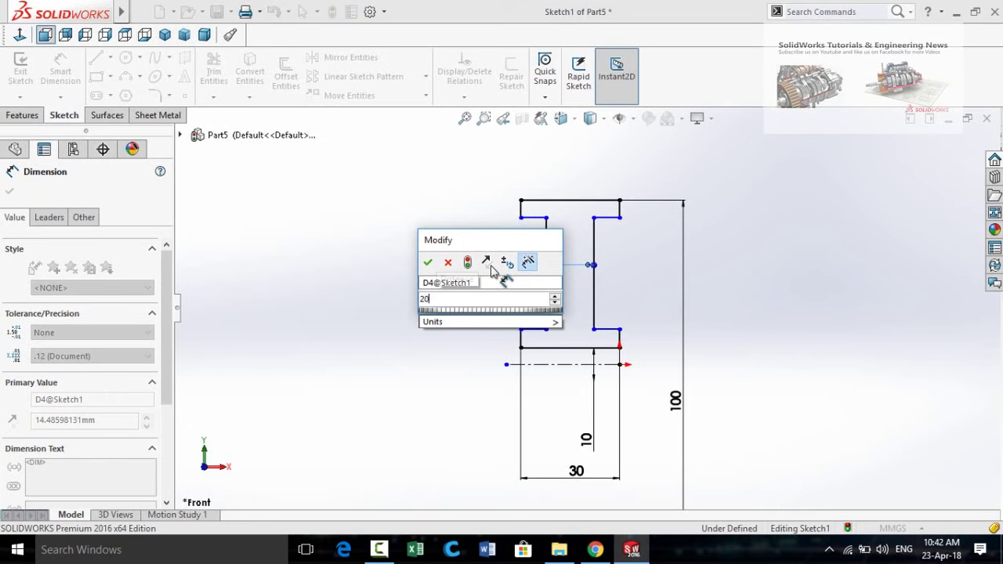
key("Return")
left_click(387, 339)
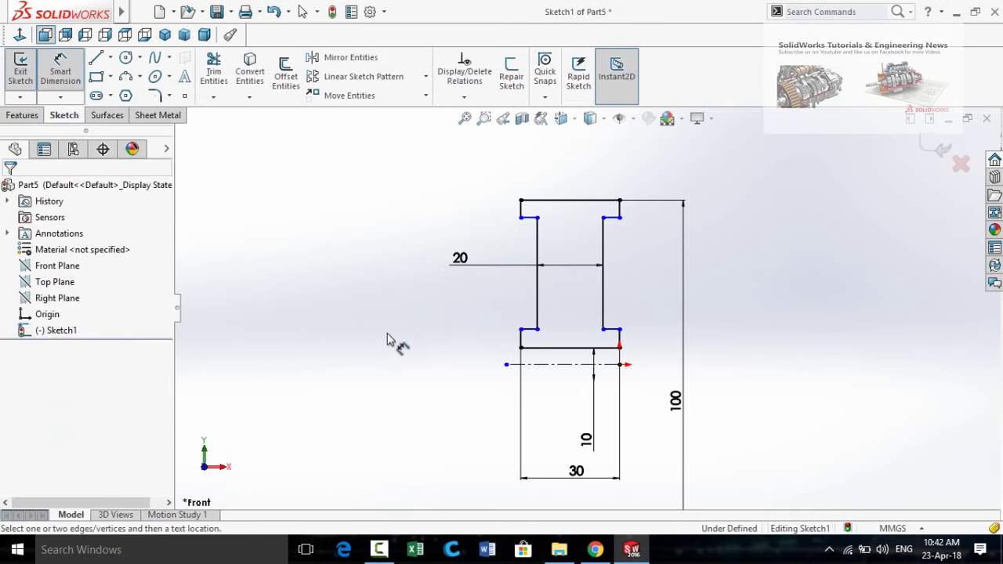
Step: Dimension the left edge of the lower flange to a height of 5 mm
scroll(454, 340, "up", 3)
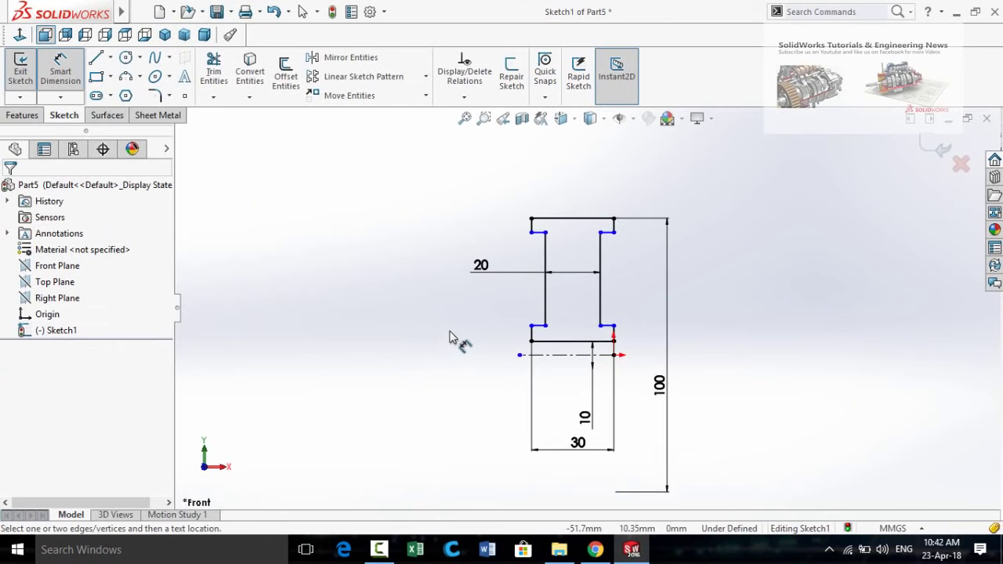
scroll(504, 336, "down", 5)
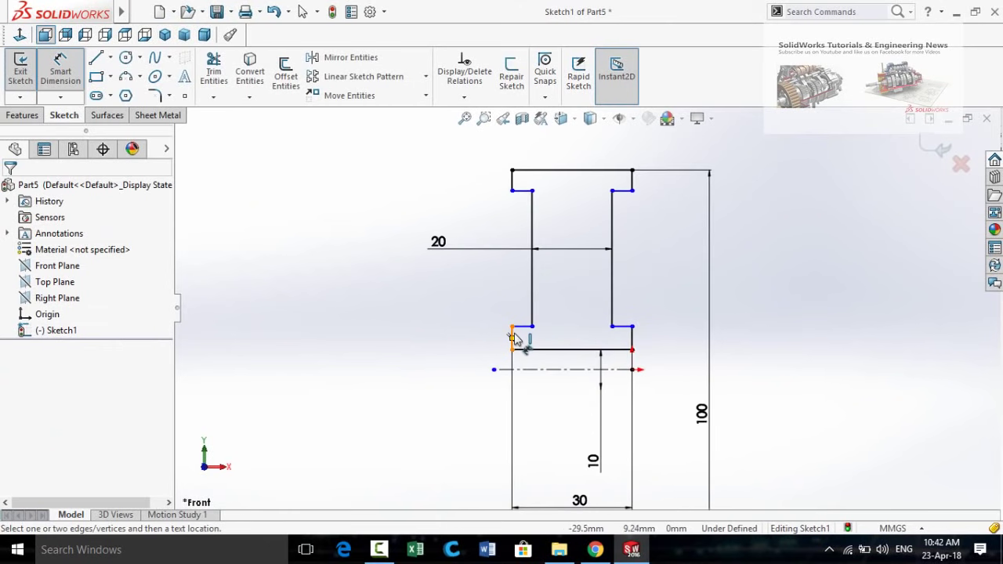
left_click(515, 339)
left_click(431, 389)
type("5")
key("Return")
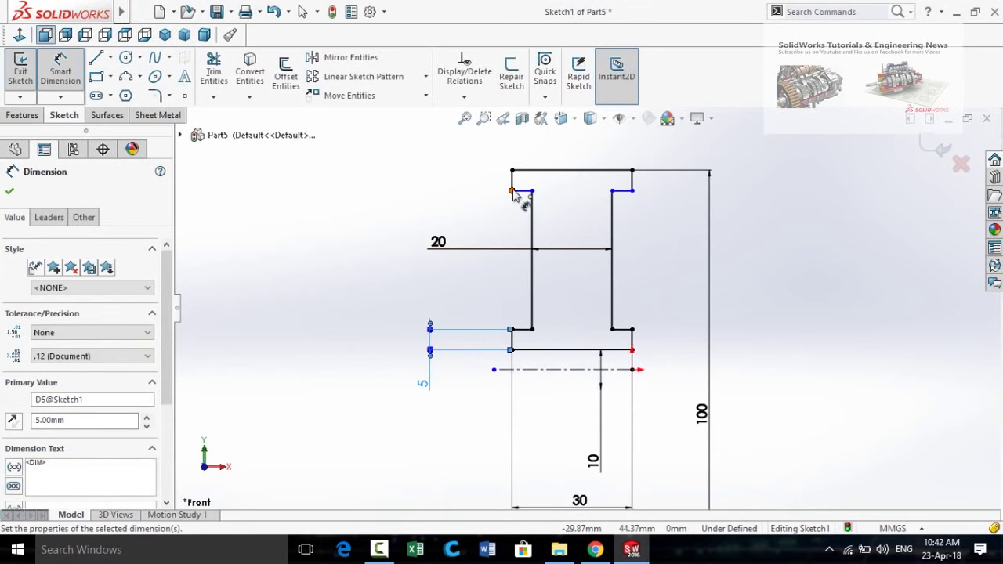
Step: Dimension the left edge of the upper flange to a height of 10 mm
left_click(514, 188)
left_click(382, 221)
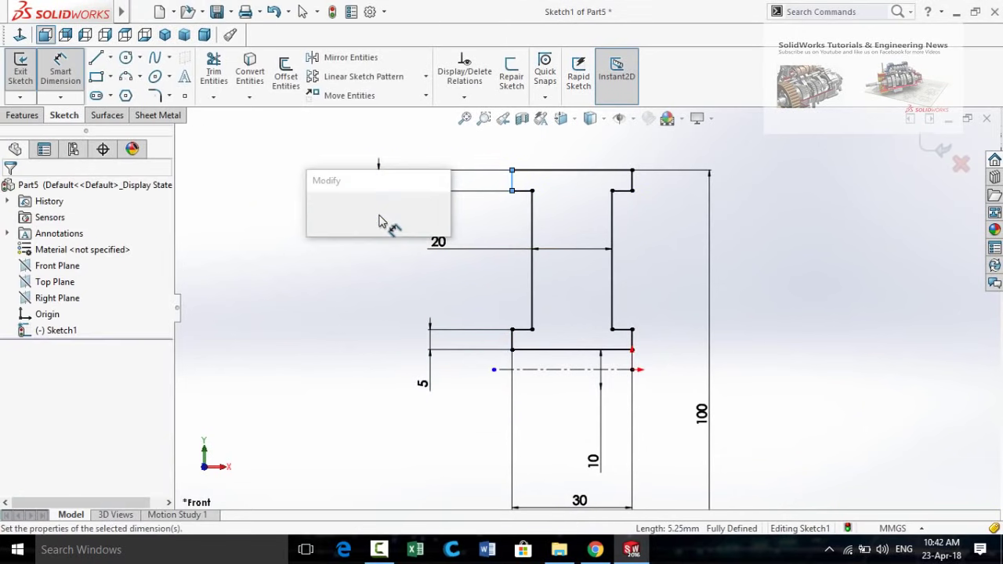
type("10")
key("Return")
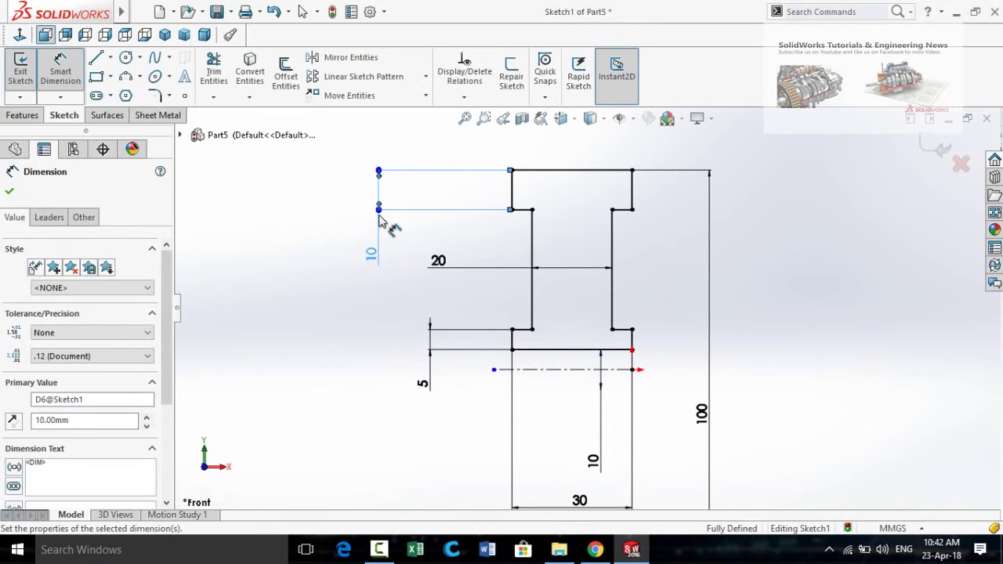
left_click(320, 327)
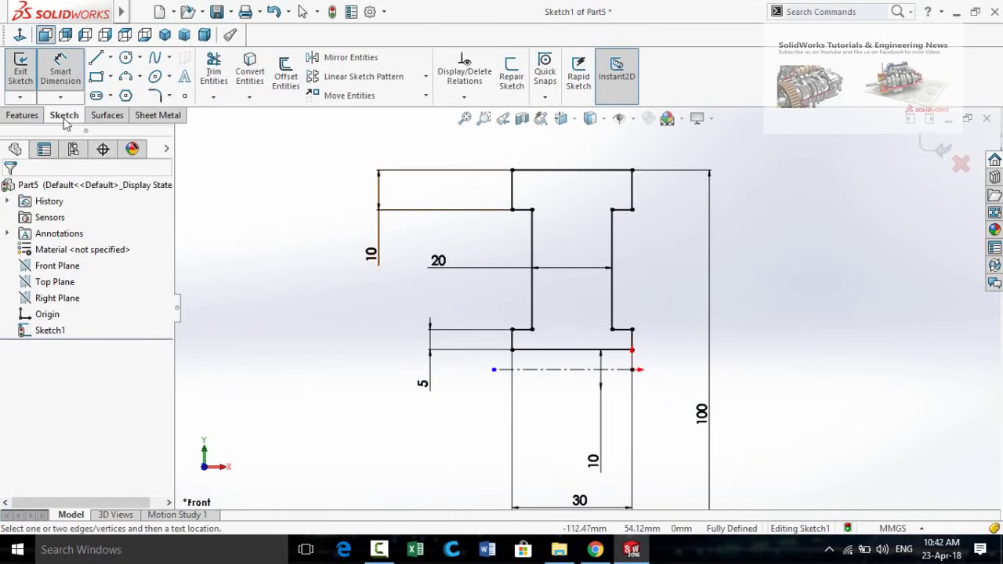
Step: Revolve the profile 360 degrees about the centerline into a solid wheel
left_click(35, 116)
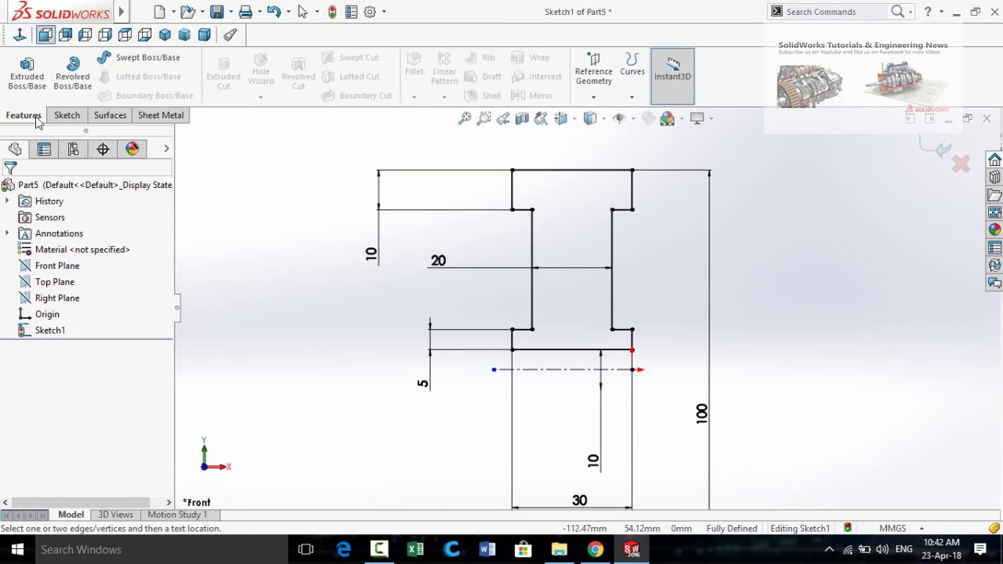
left_click(89, 85)
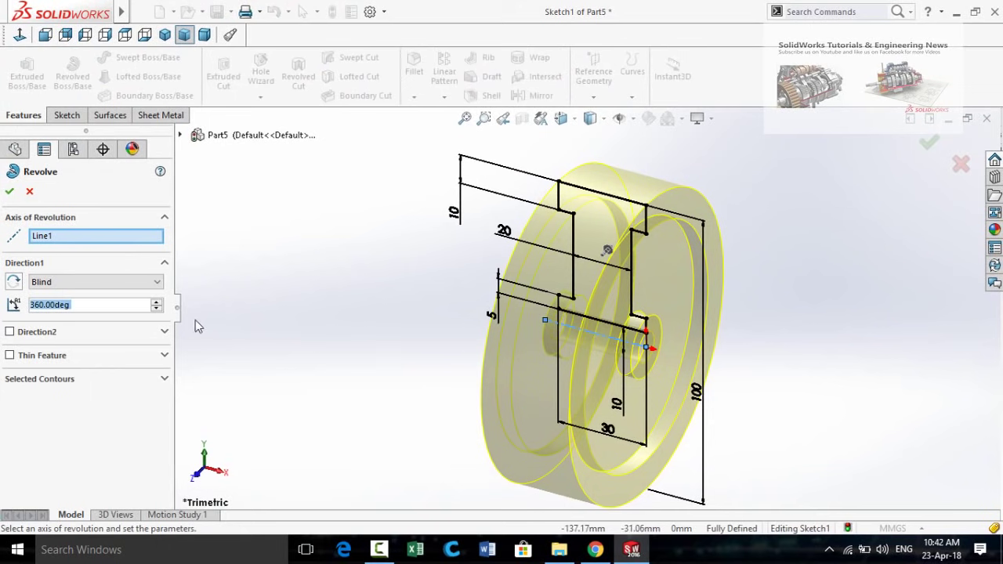
left_click(8, 192)
Step: Start a sketch on the flat ring face of the wheel's outer rim, viewed face-on
middle_click_drag(383, 329, 585, 256)
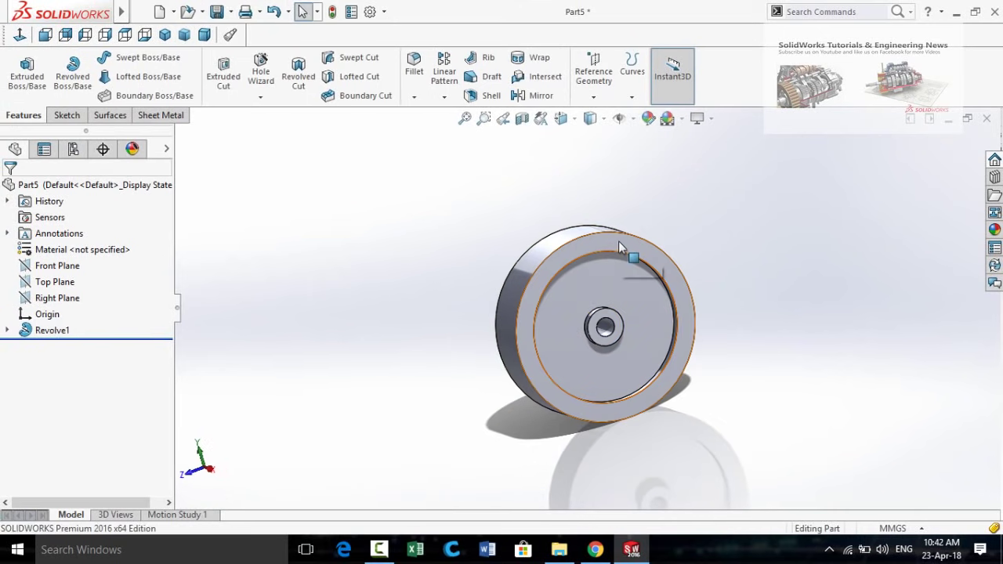
left_click(619, 243)
left_click(674, 196)
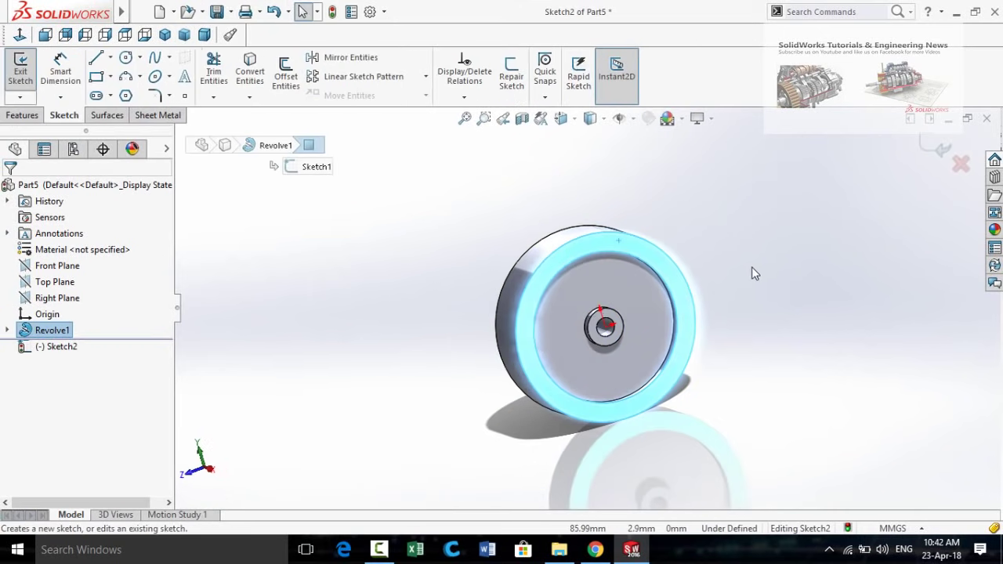
left_click(20, 34)
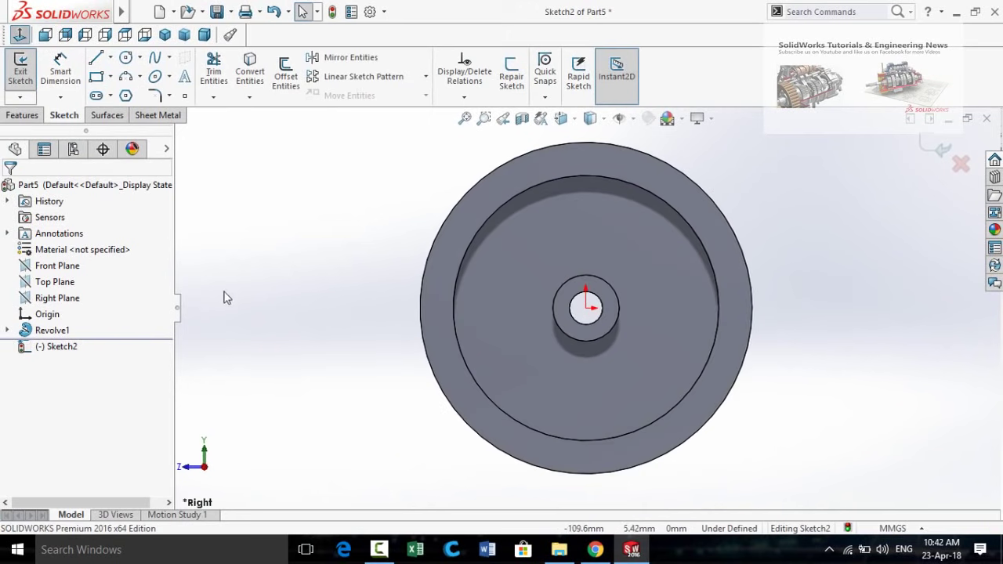
key("z")
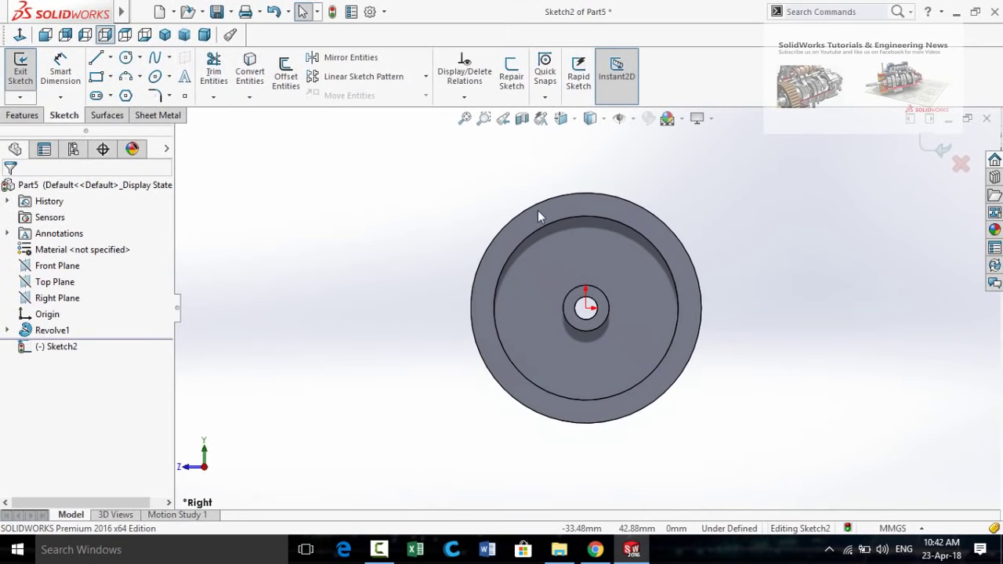
scroll(624, 202, "down", 2)
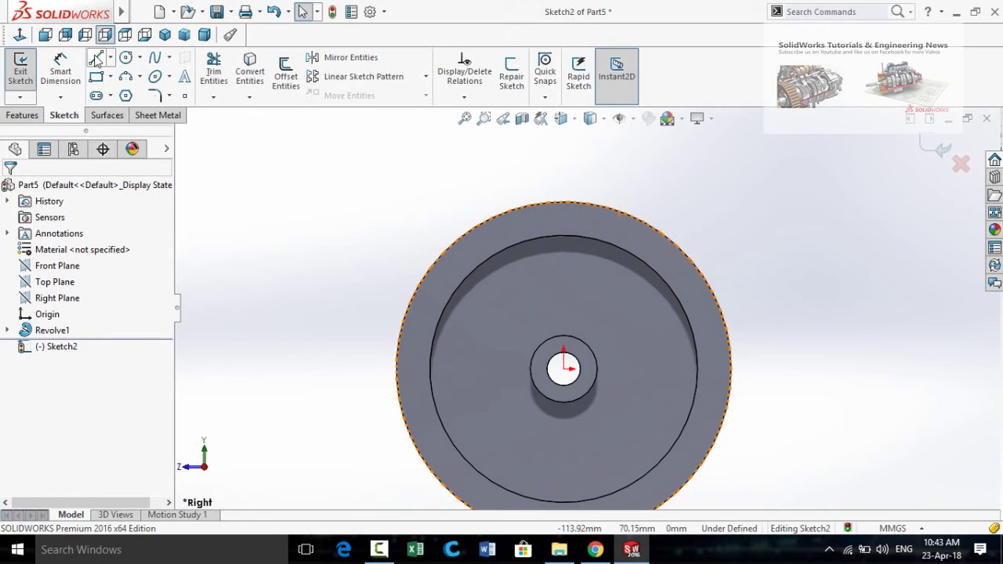
Step: Sketch a closed trapezoid just above the wheel's rim, wider at the top, with slanted sides about 9 mm long
left_click(95, 58)
scroll(564, 188, "down", 1)
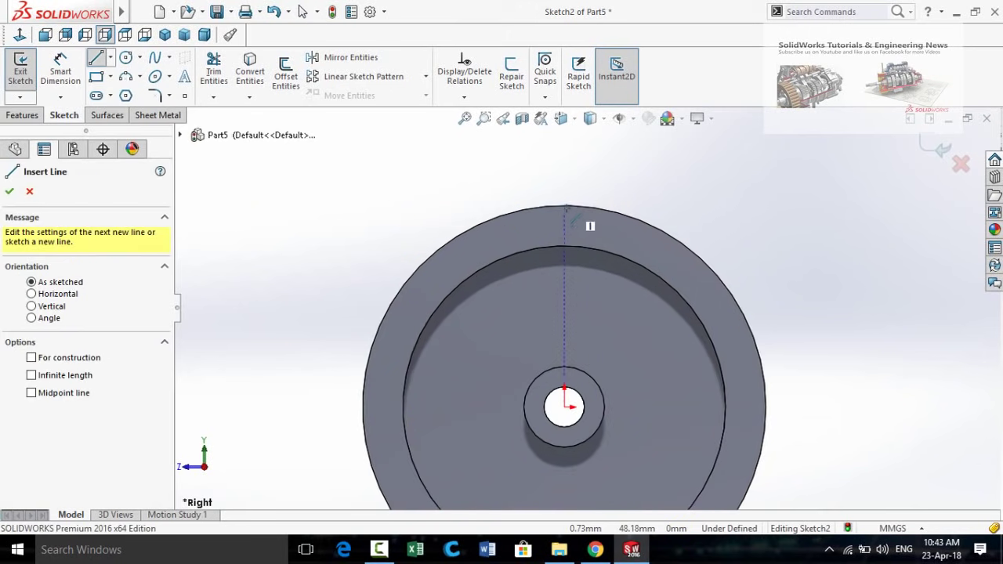
left_click(512, 156)
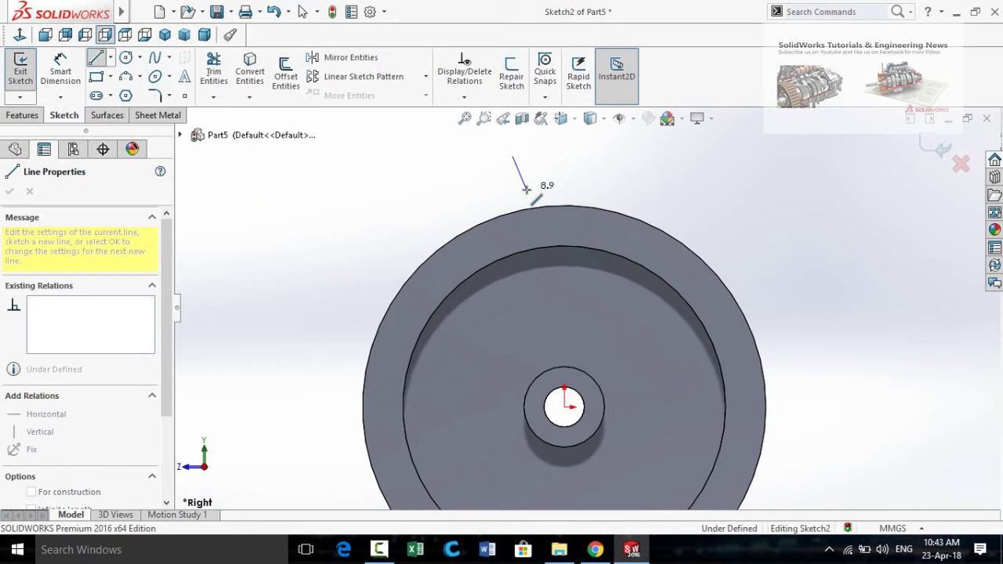
left_click(527, 189)
left_click(572, 189)
left_click(584, 157)
left_click(512, 157)
left_click_drag(580, 188, 550, 176)
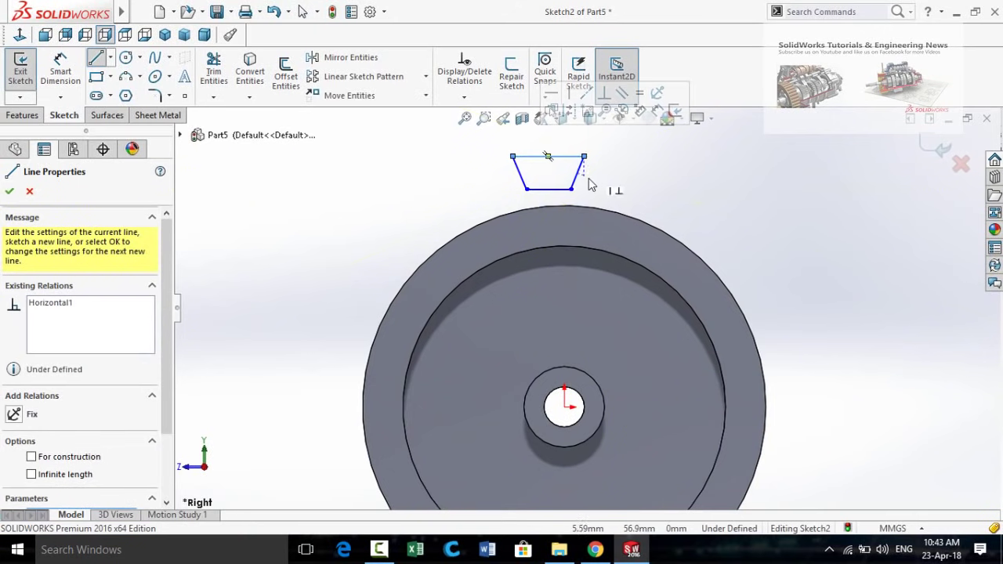
key("Escape")
scroll(586, 186, "down", 3)
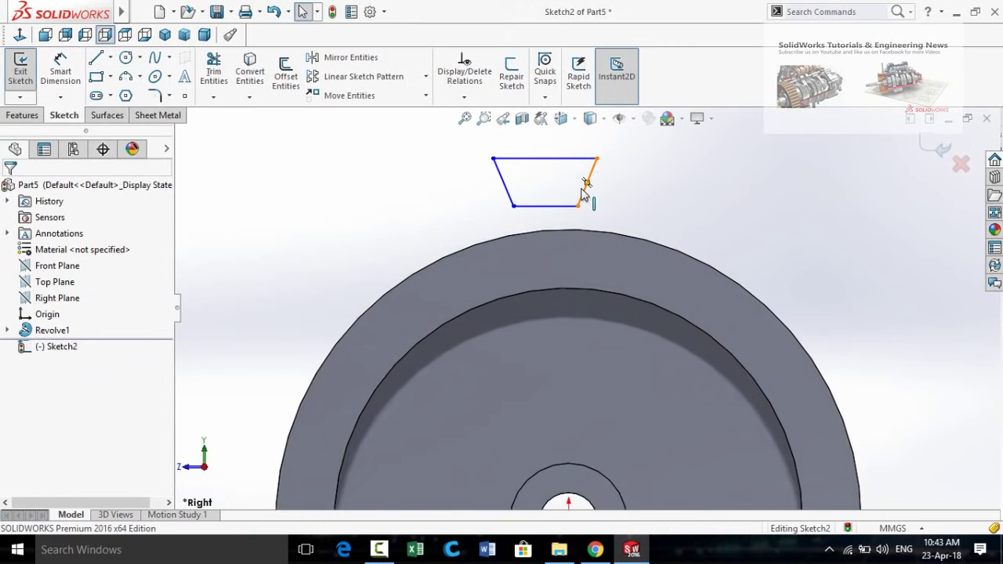
Step: Add an equal-length relation between the trapezoid's two slanted sides
left_click(540, 206)
left_click(510, 202, "ctrl")
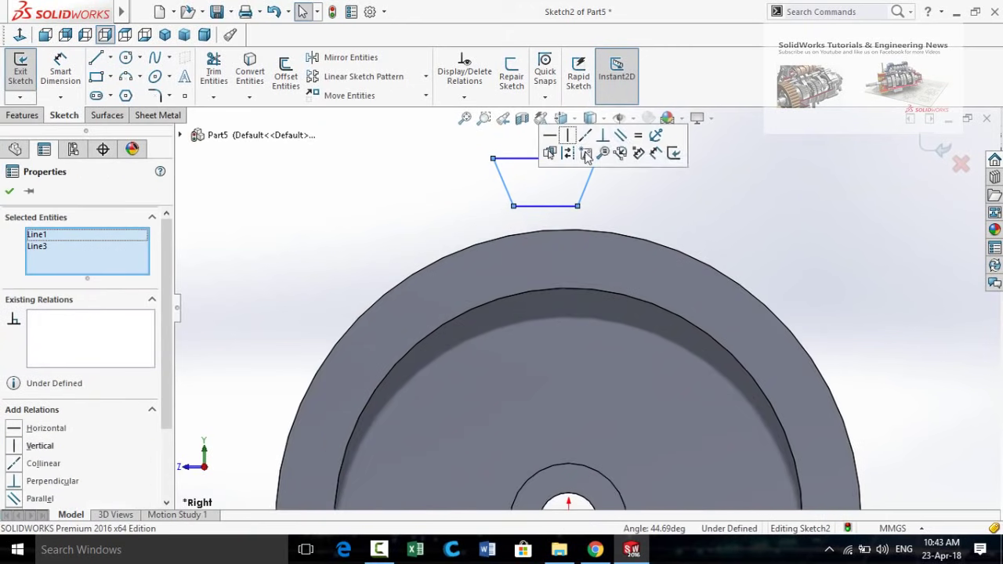
left_click(639, 138)
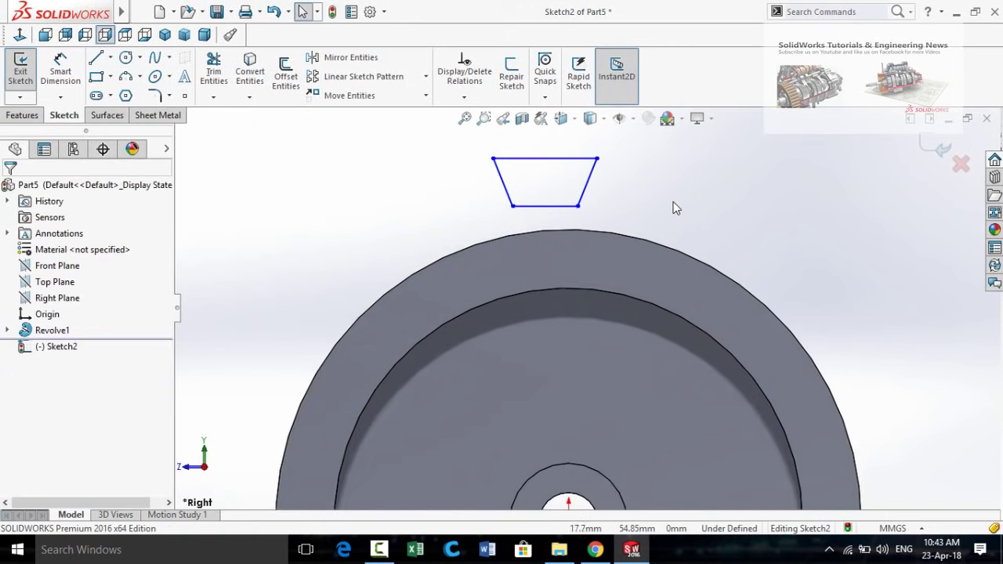
Step: Align the midpoint of the trapezoid's bottom edge vertically with the origin
scroll(575, 259, "up", 2)
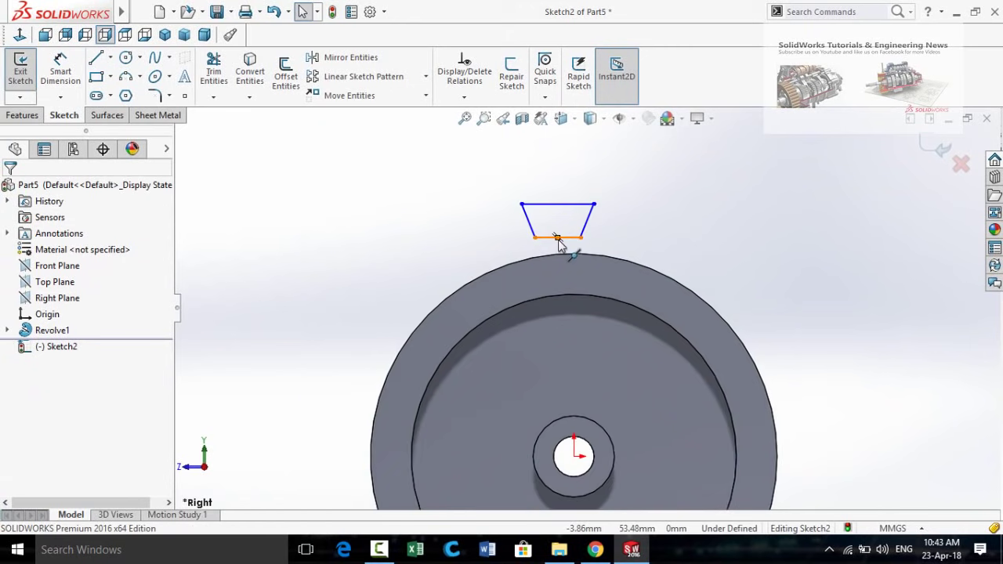
left_click(558, 238)
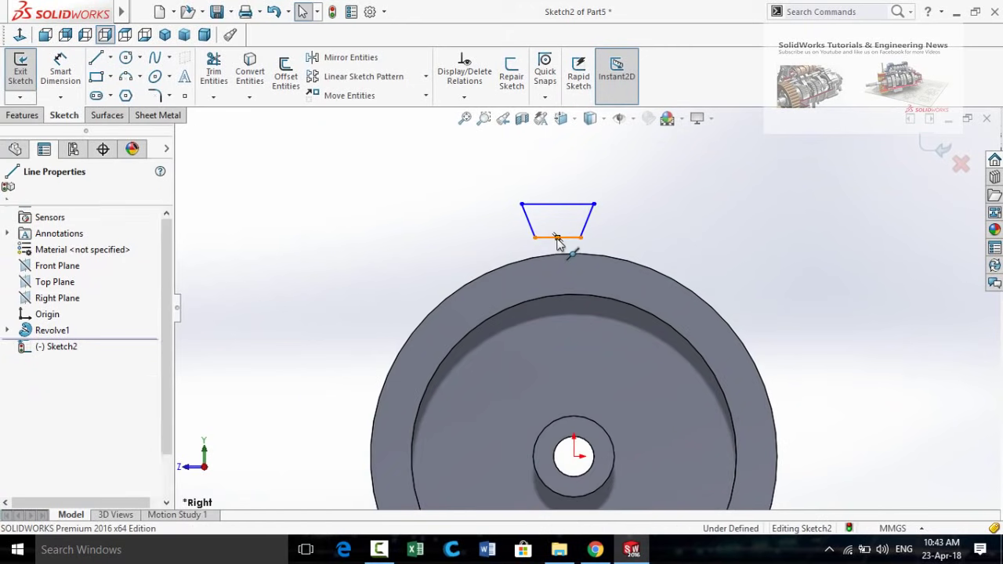
left_click(575, 457, "ctrl")
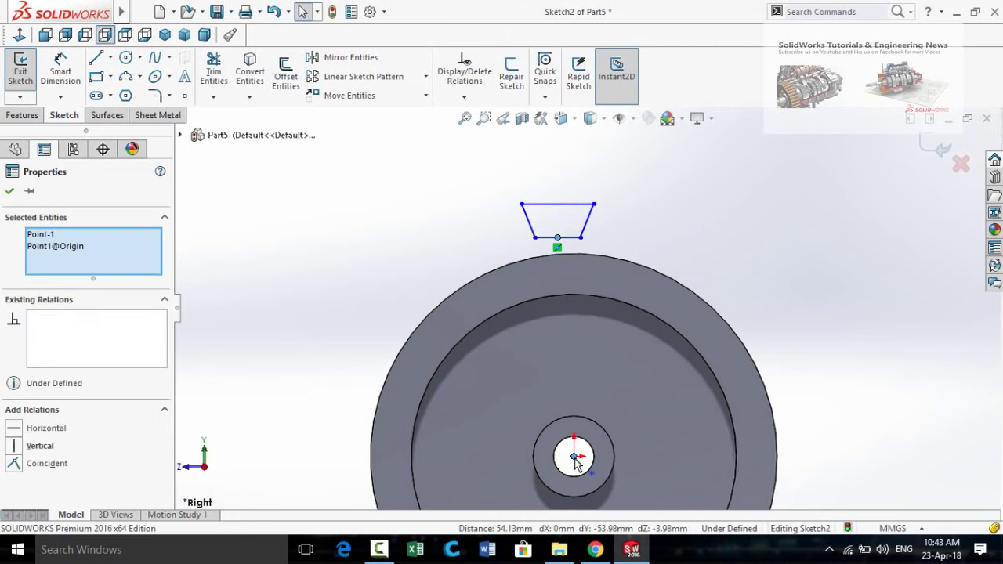
left_click(634, 397)
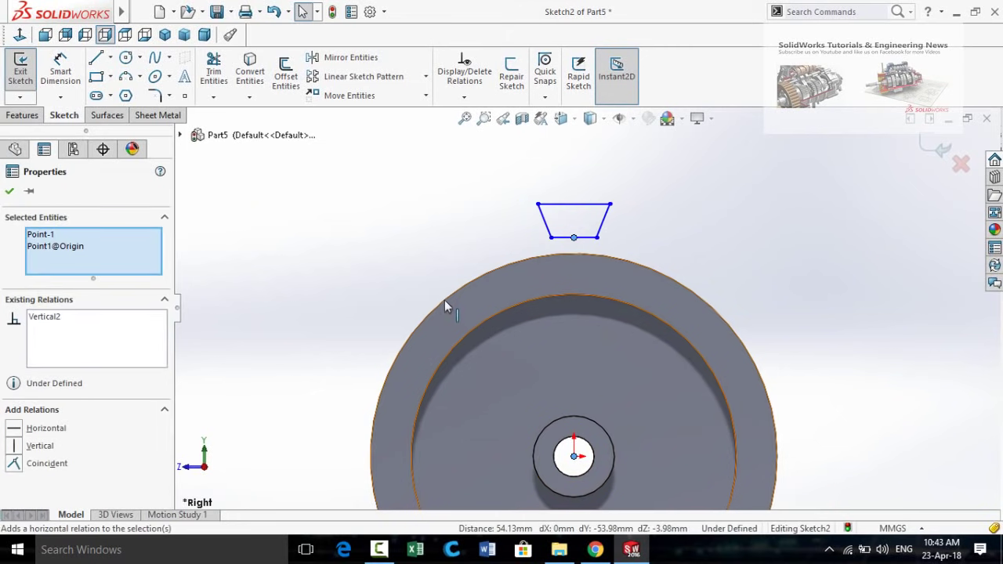
key("Escape")
Step: Align the midpoints of the trapezoid's bottom and top edges with a vertical relation
scroll(606, 207, "up", 2)
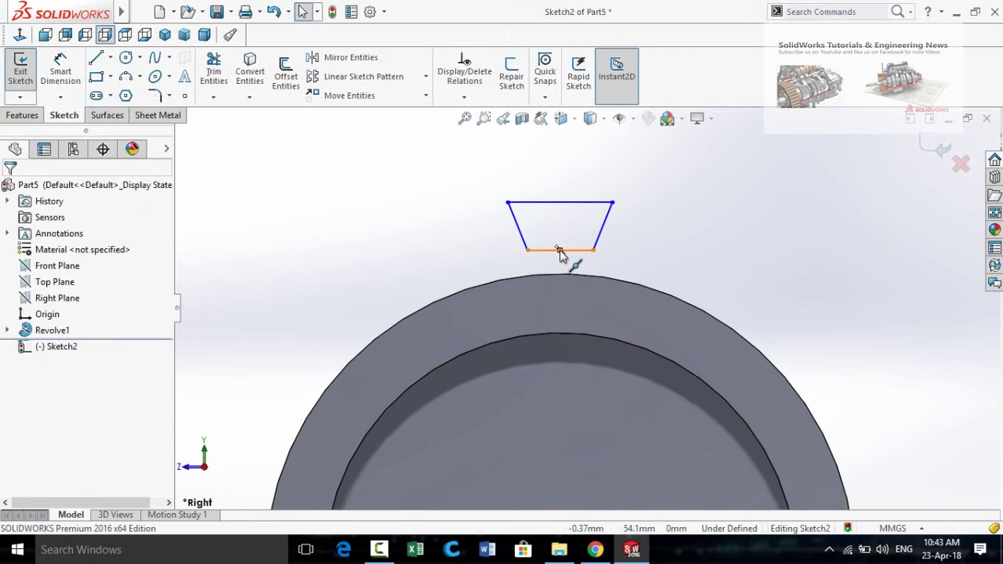
left_click(559, 250)
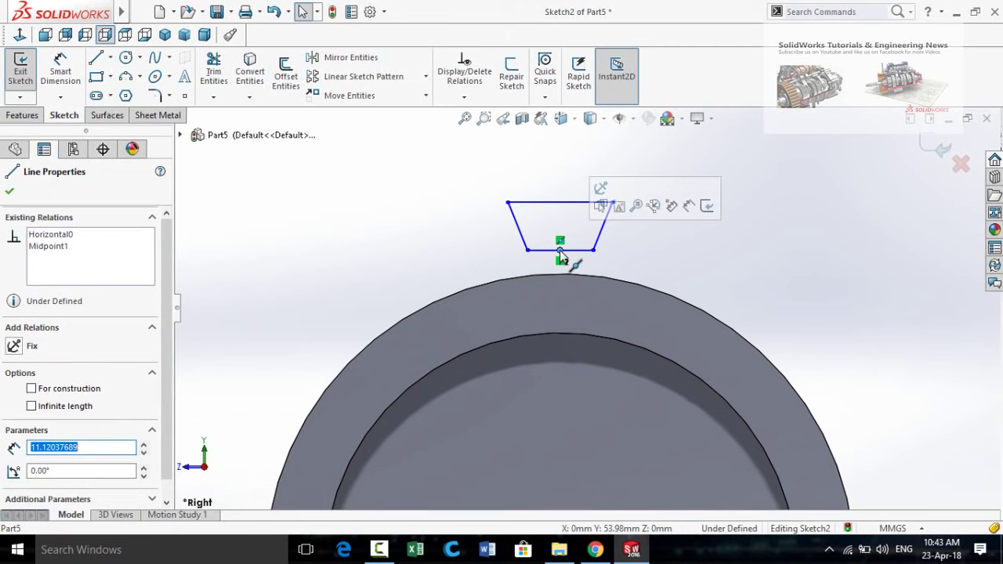
left_click(560, 203, "ctrl")
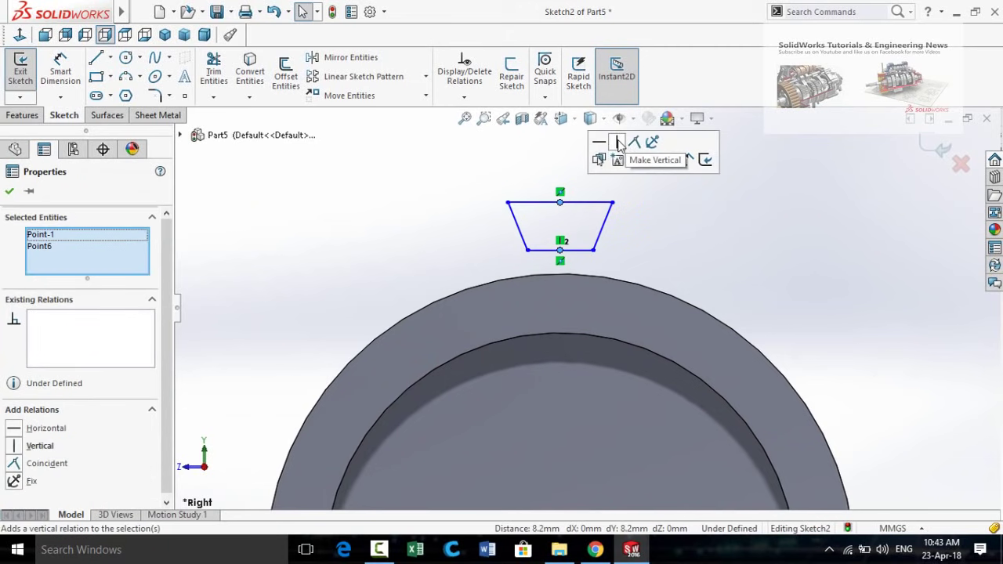
left_click(617, 143)
left_click(682, 250)
Step: Dimension the trapezoid's bottom edge to 3 mm and its top edge to 5 mm
right_click_drag(700, 269, 701, 178)
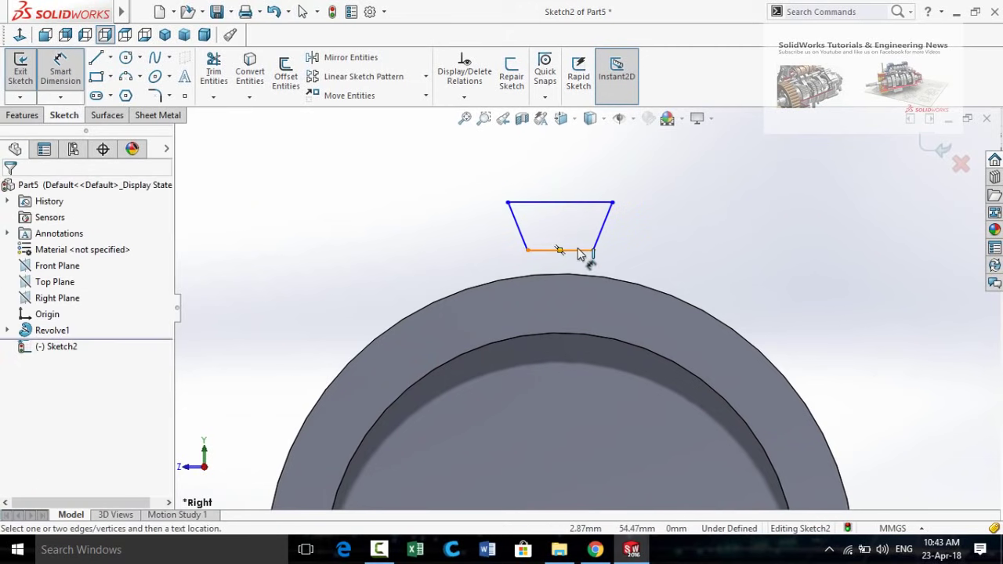
left_click(559, 251)
left_click(456, 266)
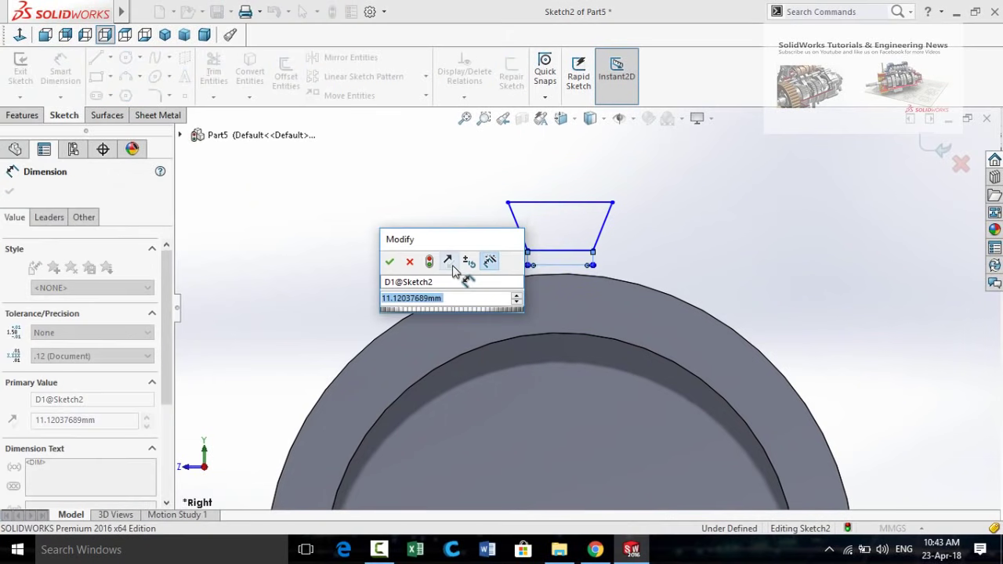
type("3")
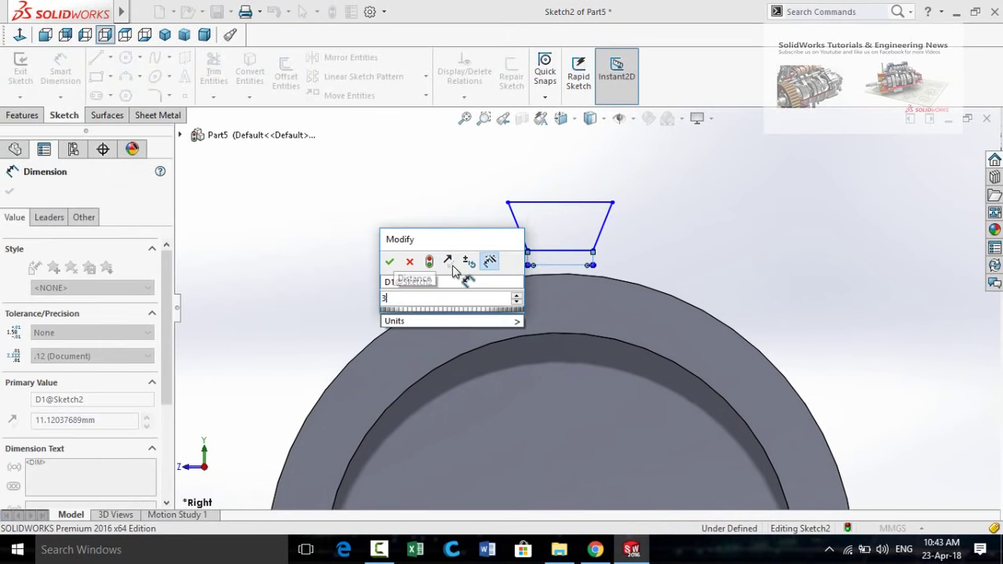
key("Return")
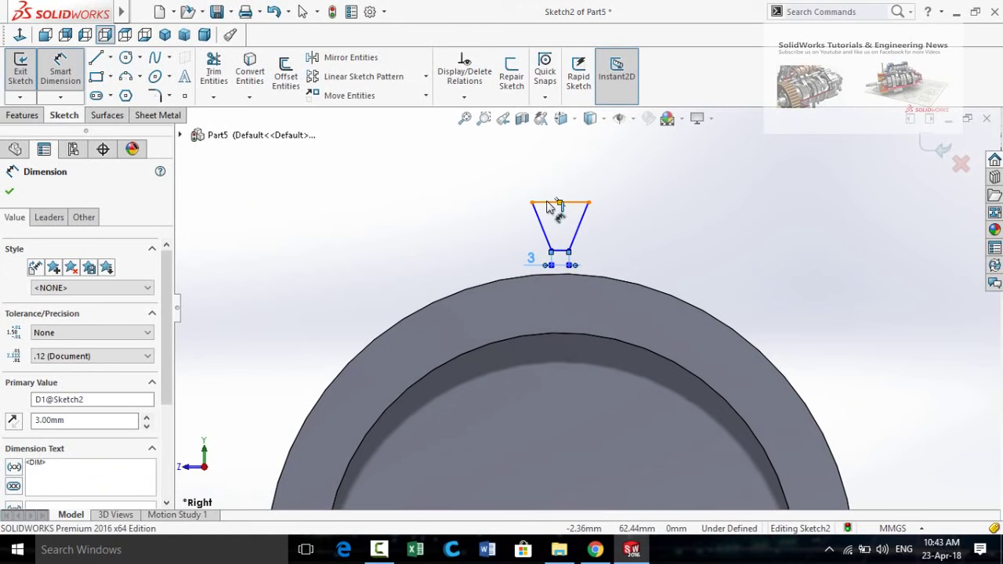
left_click(558, 202)
left_click(480, 167)
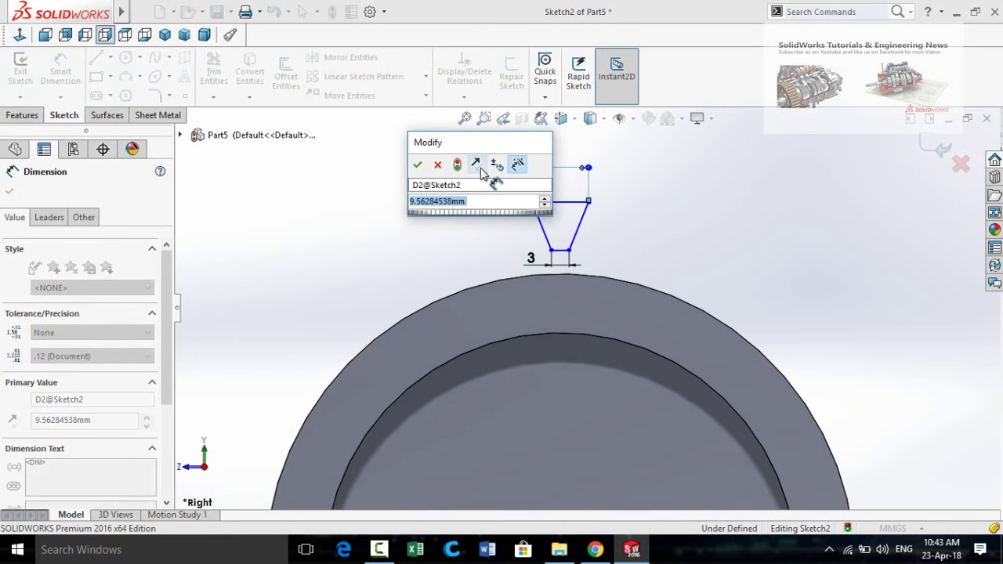
type("5")
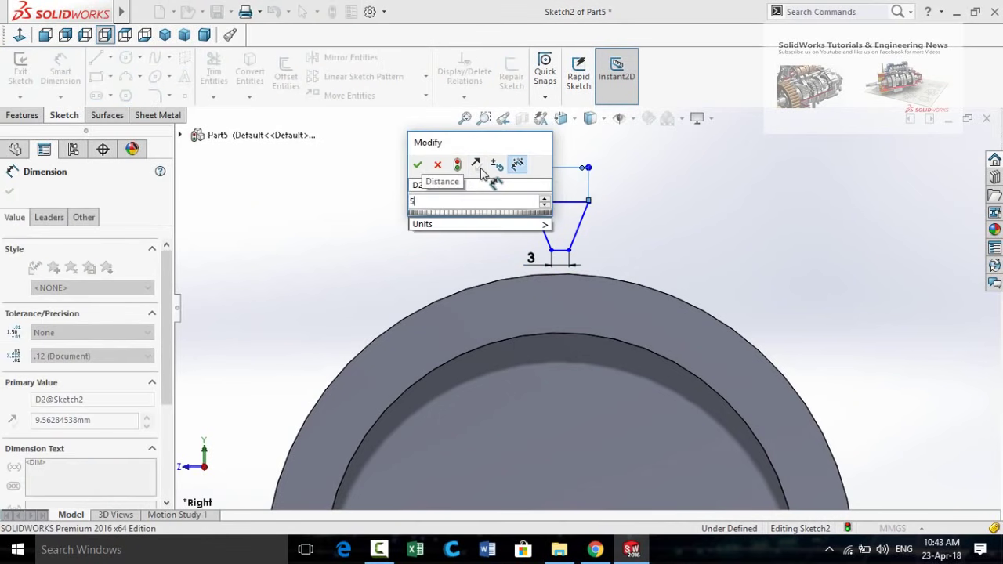
key("Return")
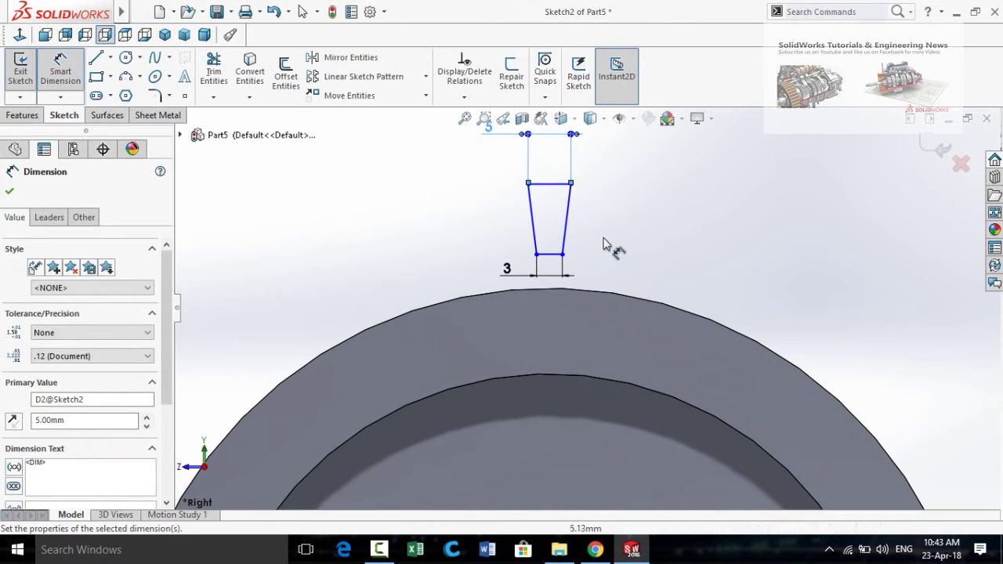
Step: Dimension the trapezoid's height between its bottom and top edges to 6 mm
scroll(609, 251, "down", 2)
left_click(643, 240)
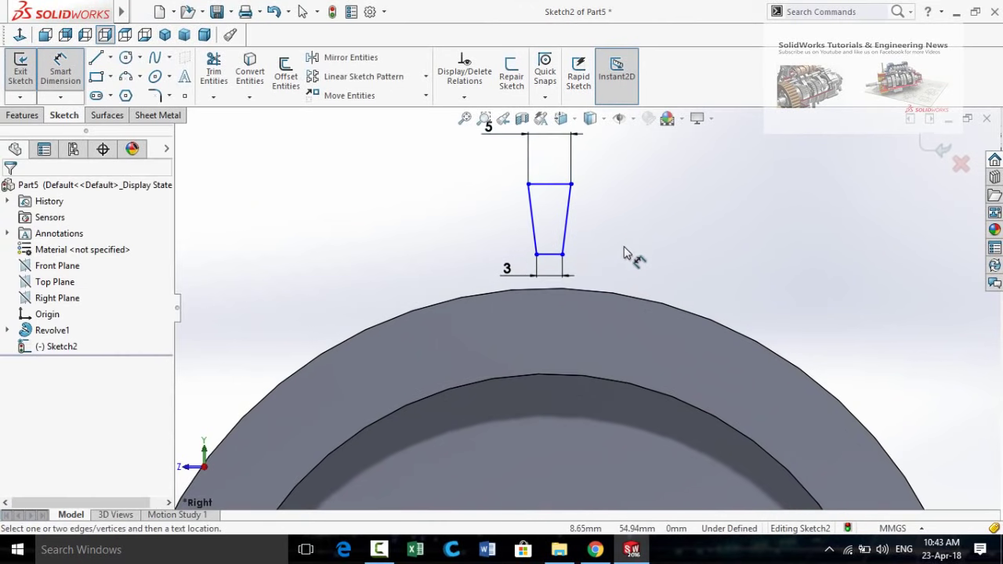
left_click(553, 256)
key("Escape")
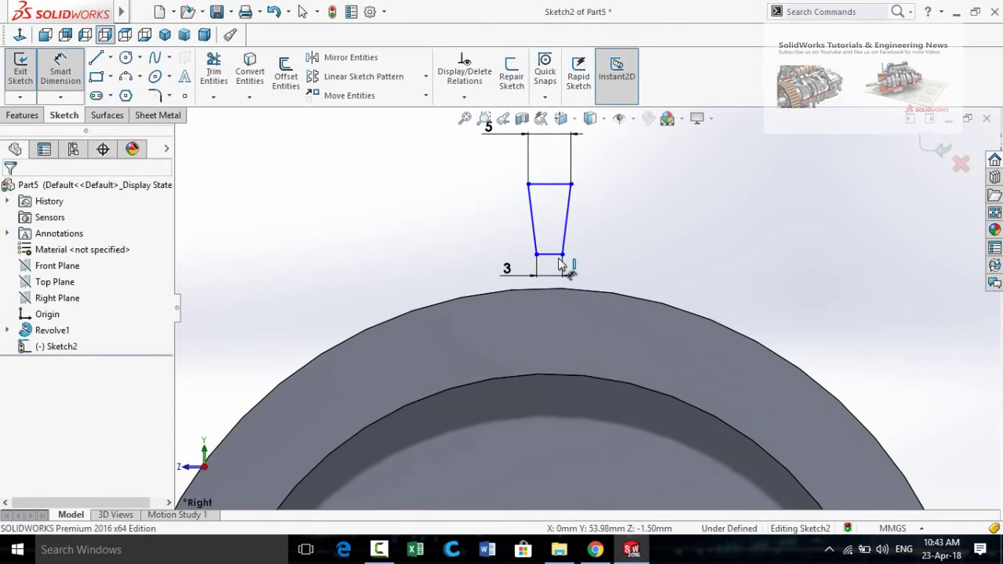
left_click(557, 256)
left_click(554, 184)
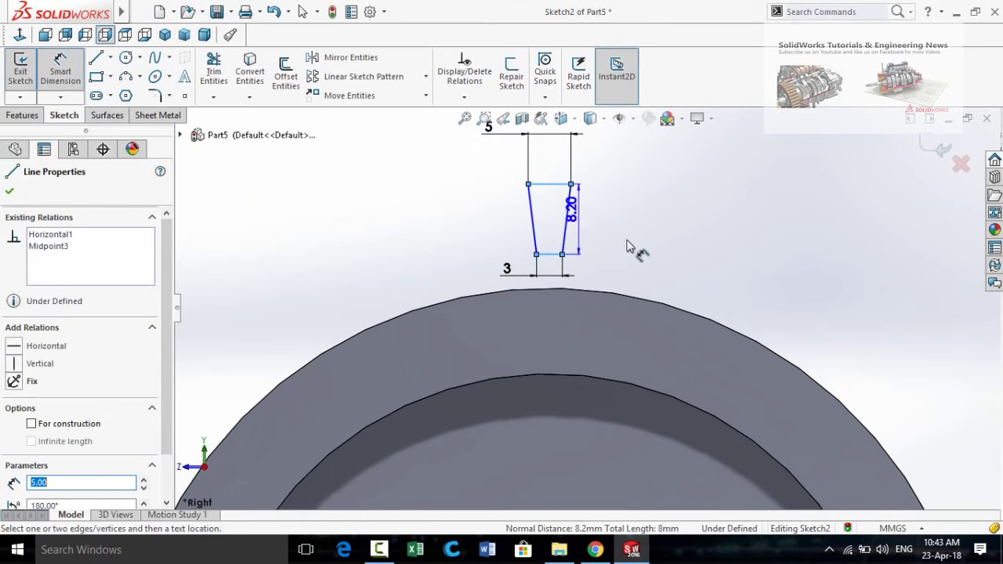
left_click(693, 223)
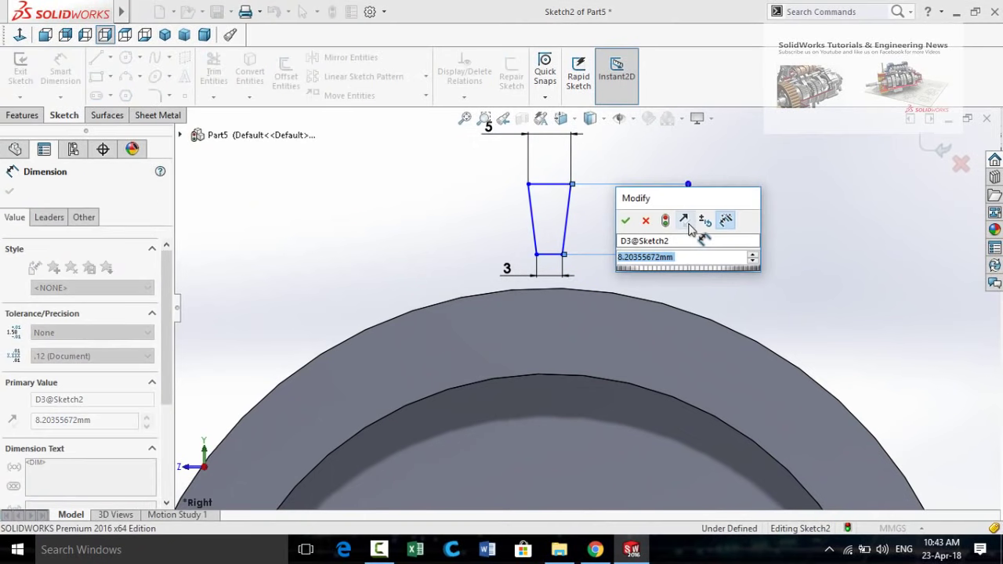
type("6")
key("Return")
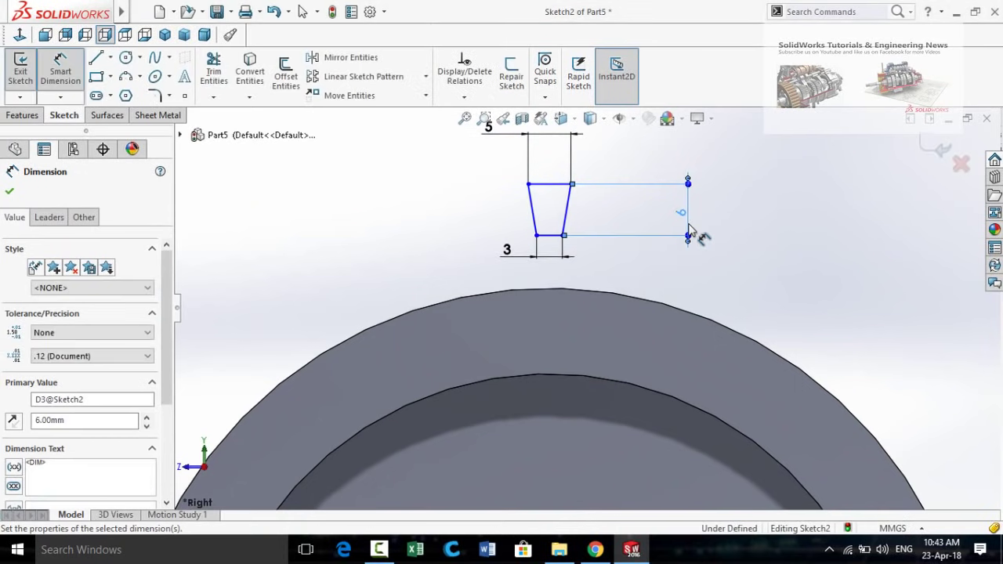
key("Escape")
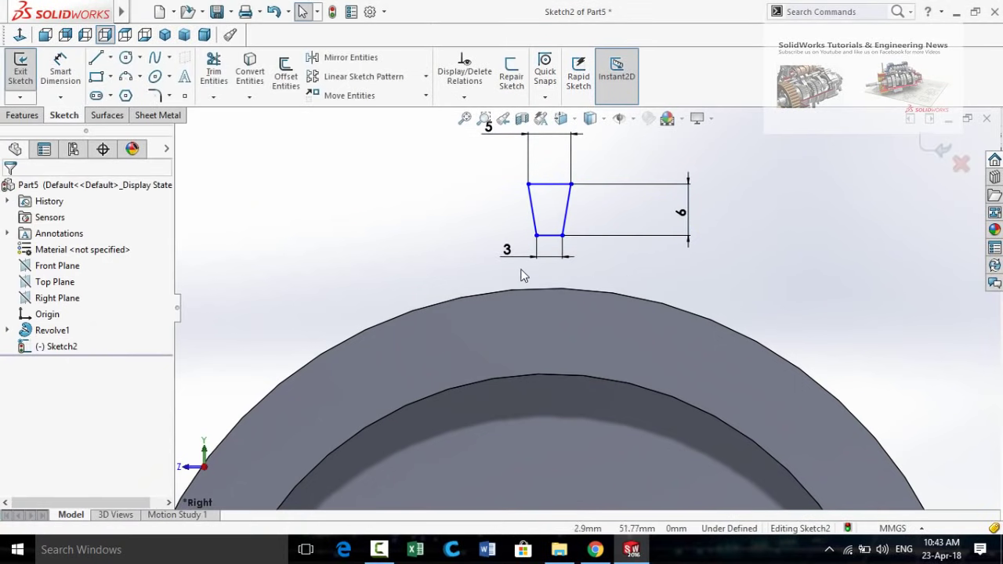
Step: Place a sketch point on the wheel's outer edge at its topmost position, directly below the trapezoid
left_click(185, 95)
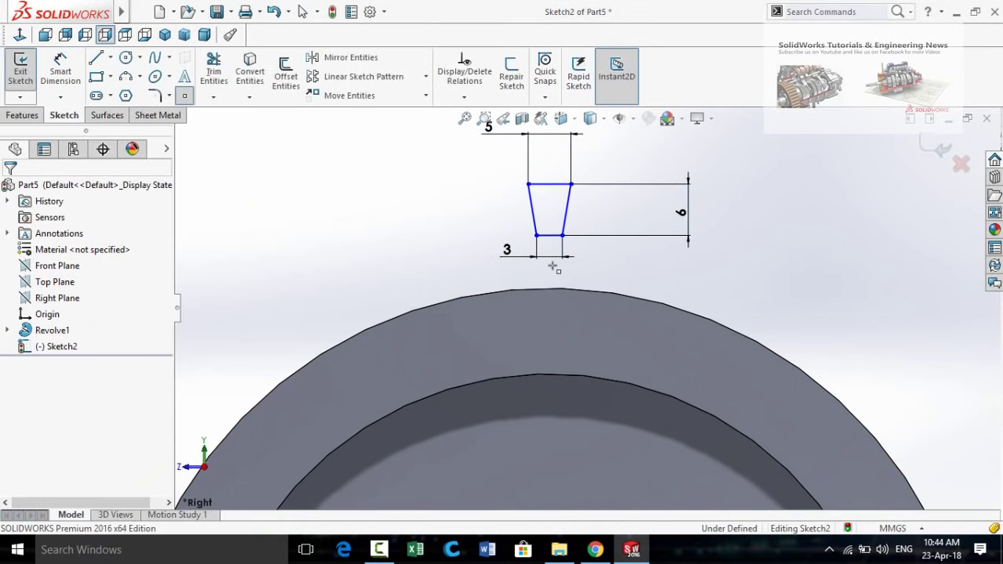
scroll(555, 292, "down", 2)
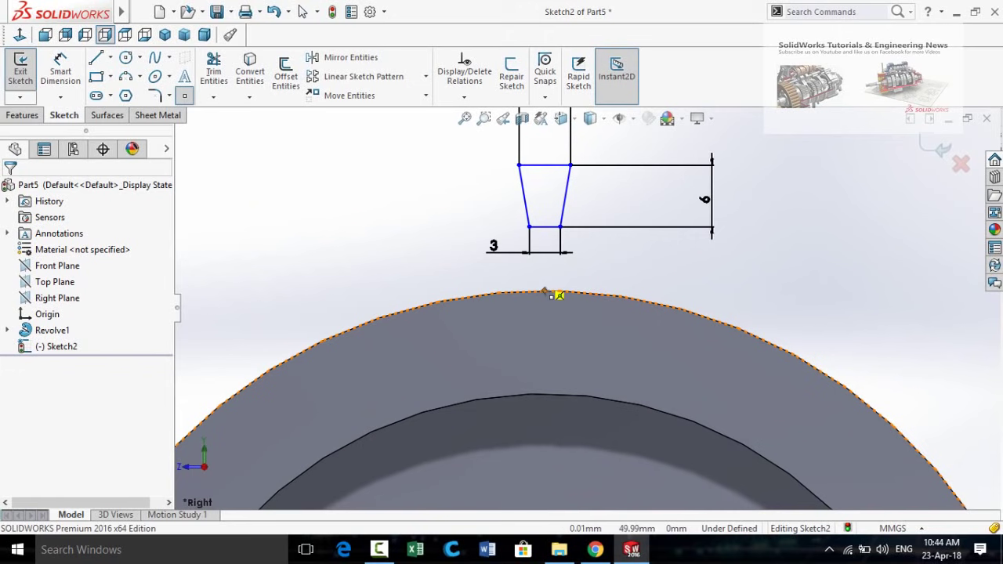
left_click(545, 291)
key("Escape")
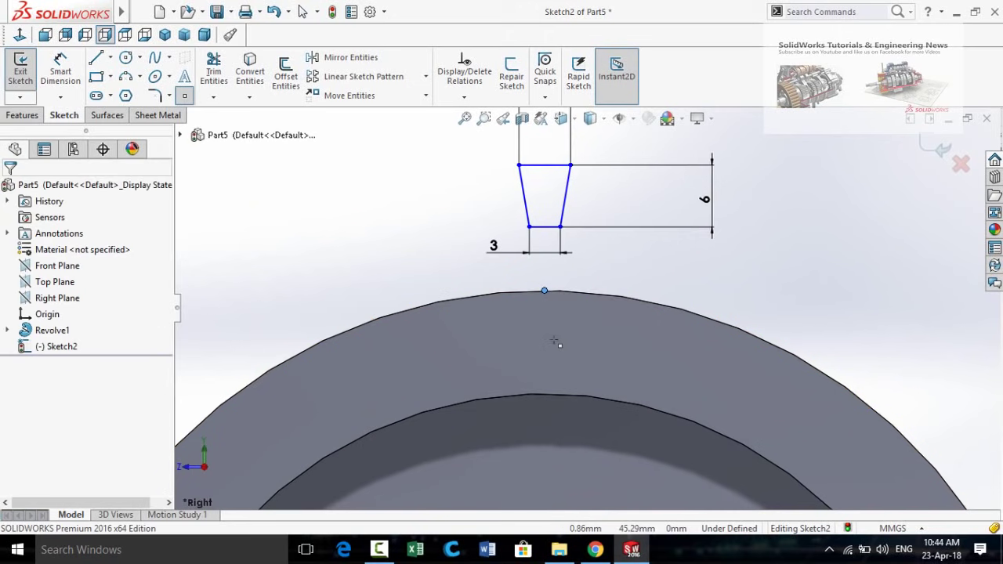
Step: Move the trapezoid down across the rim and dimension its bottom edge 3 mm below the point on the outer edge
left_click_drag(560, 227, 559, 313)
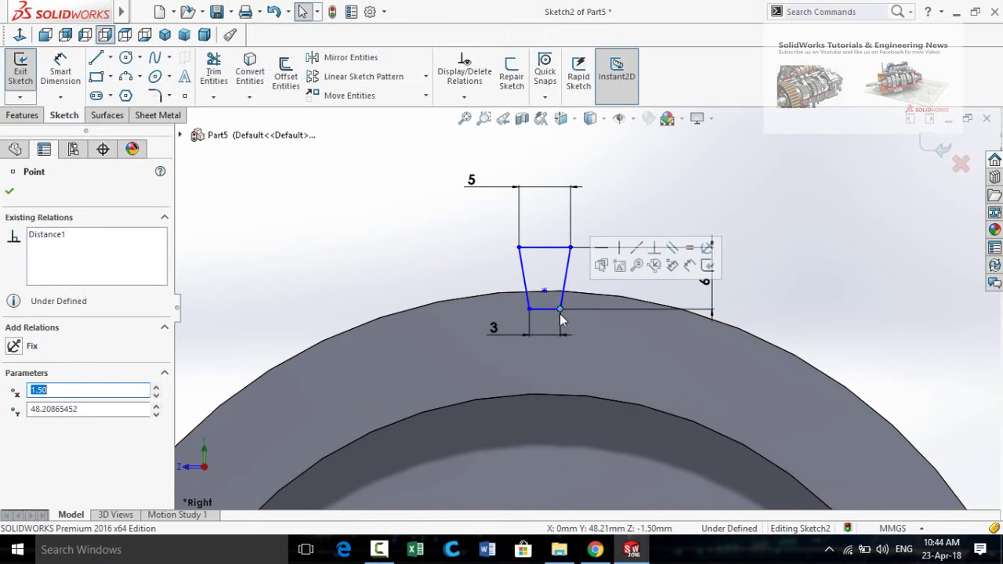
left_click(351, 251)
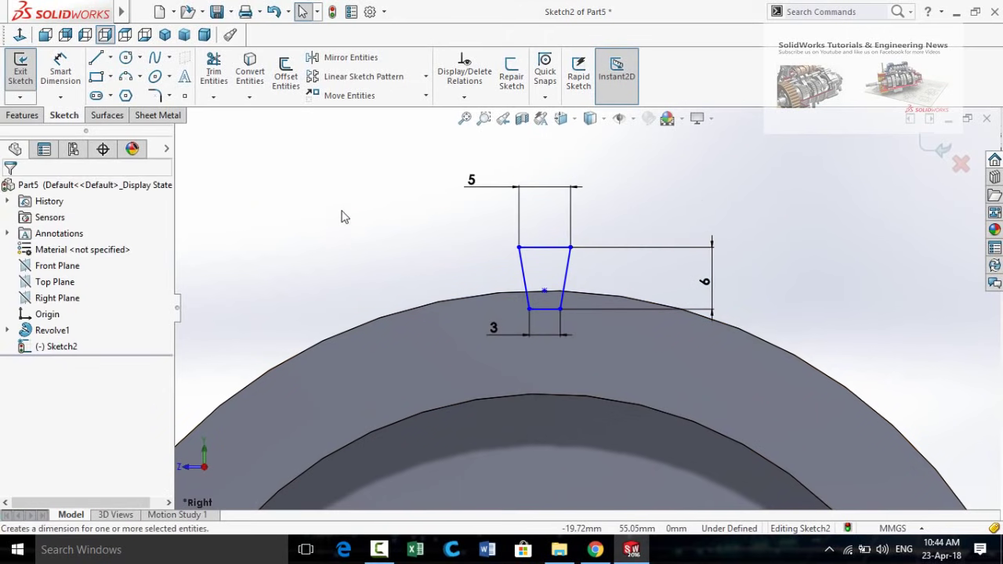
right_click_drag(343, 214, 407, 251)
scroll(547, 312, "down", 2)
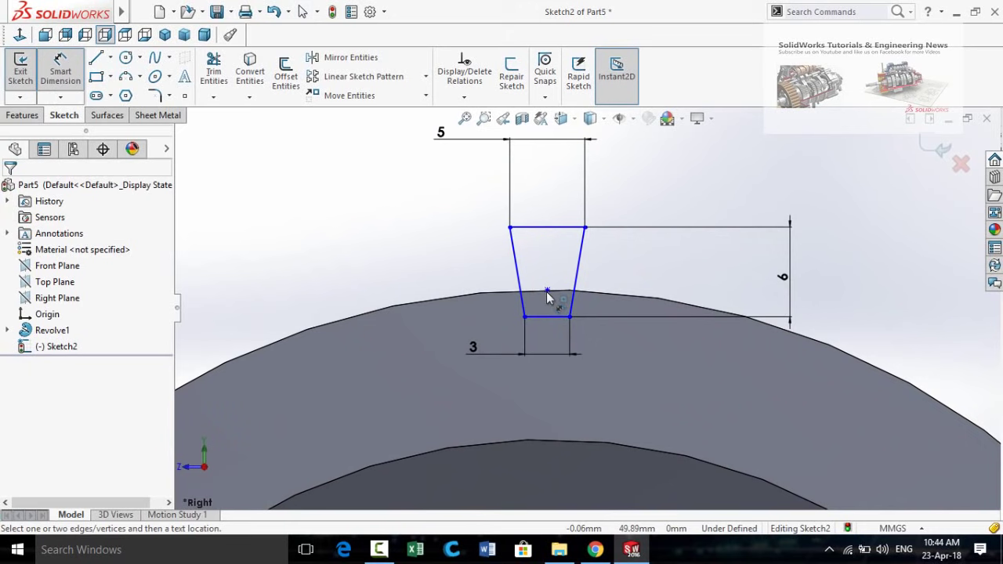
left_click(547, 293)
left_click(556, 319)
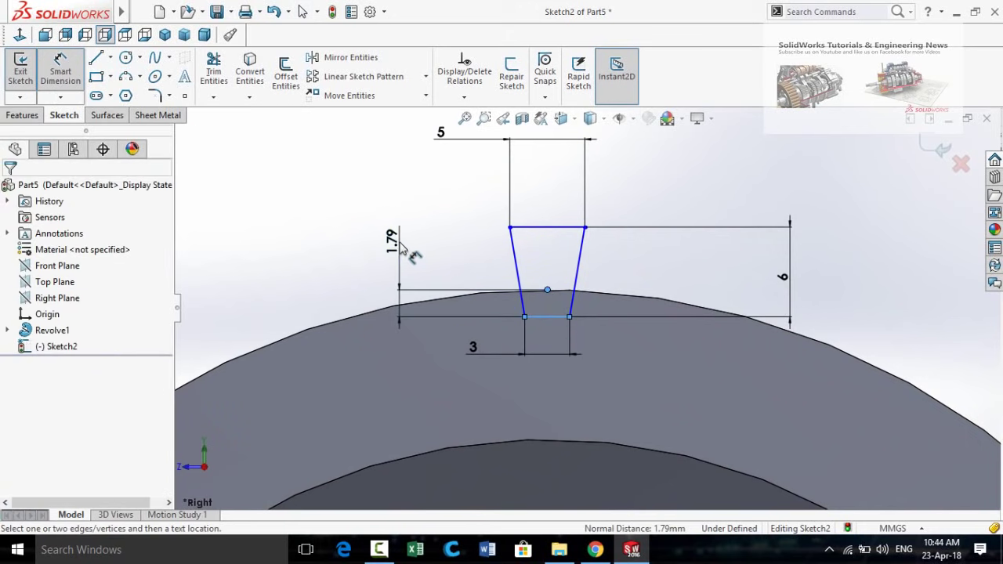
left_click(398, 250)
type("3")
key("Return")
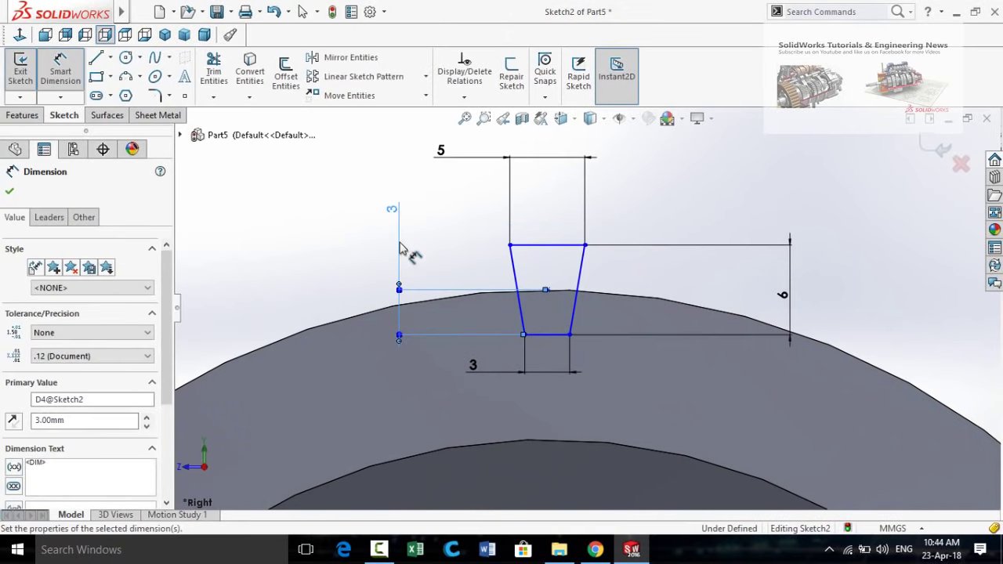
left_click(10, 193)
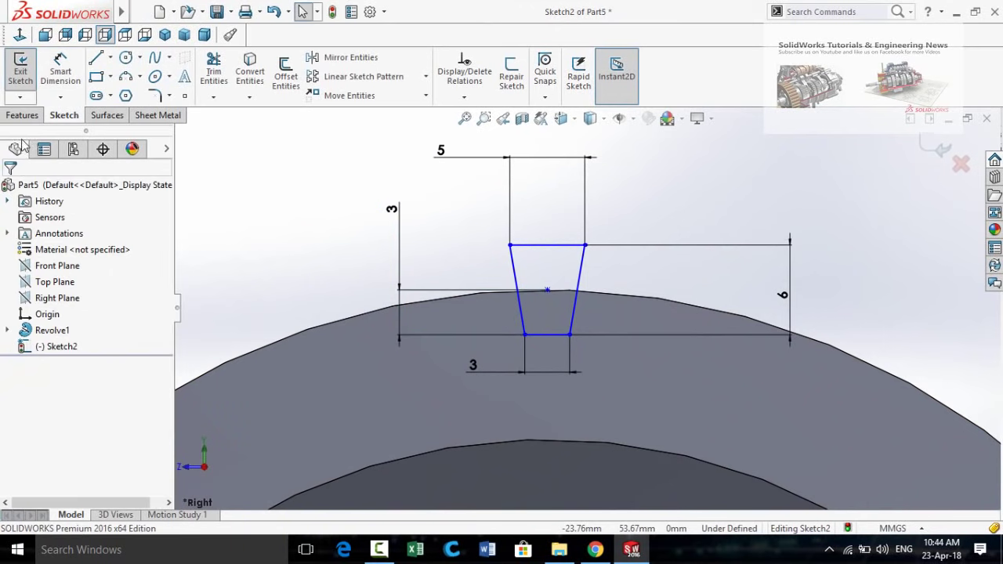
Step: Cut the trapezoid through the wheel's rim with a blind Extruded Cut 44 mm deep
left_click(26, 117)
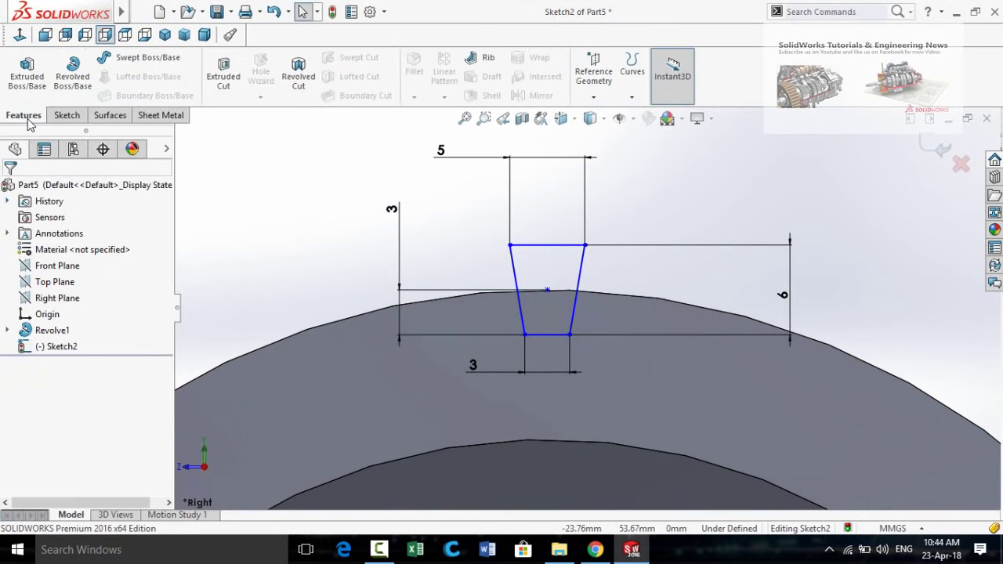
left_click(218, 78)
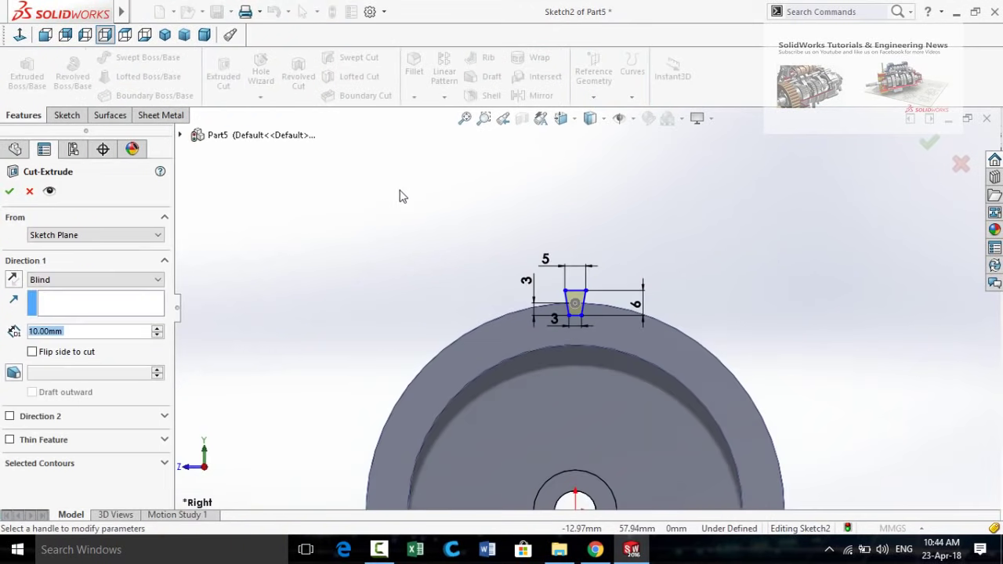
left_click_drag(470, 251, 287, 237)
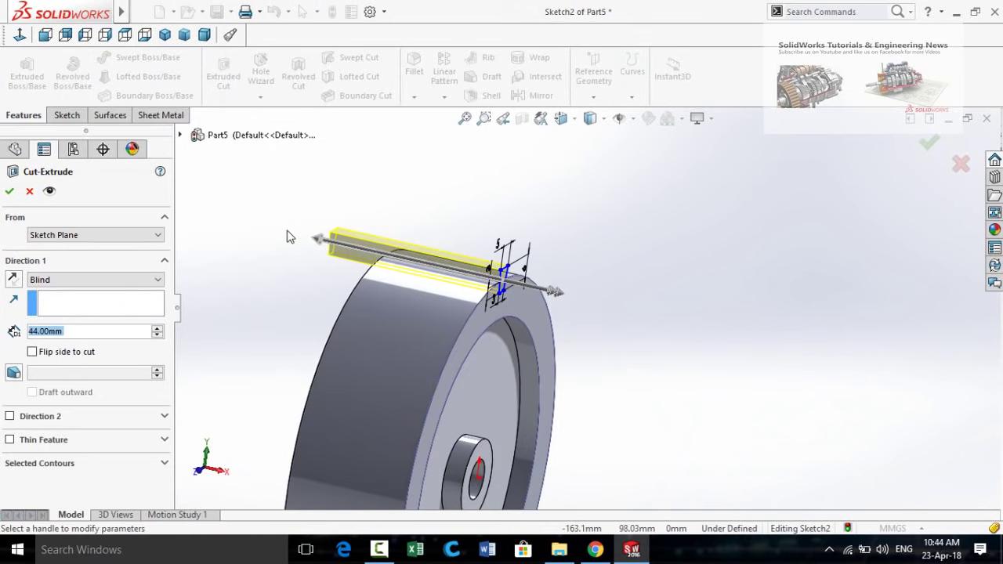
left_click(10, 192)
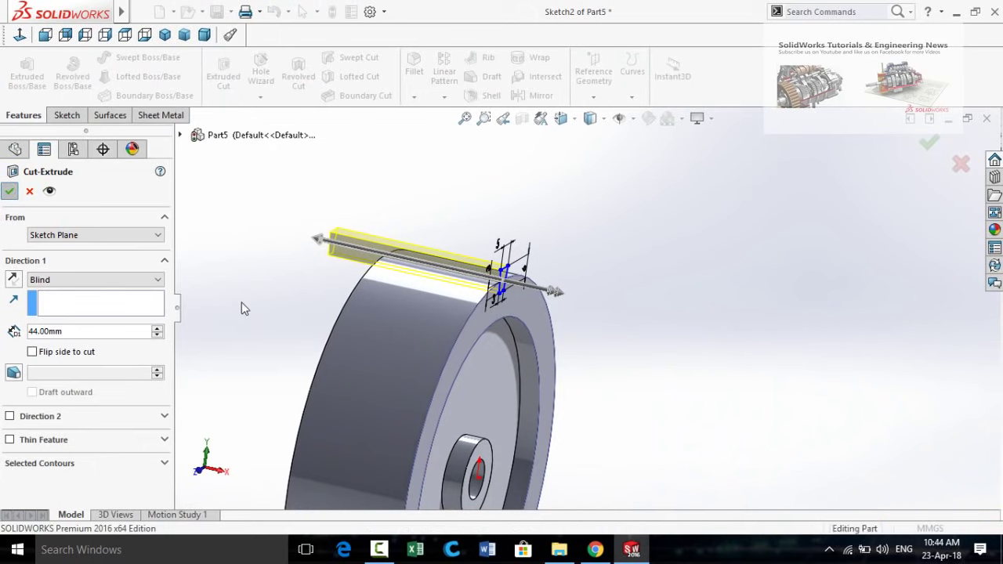
Step: Fillet the groove's two outer edges on the wheel's rim with a symmetric 1 mm radius
left_click(269, 313)
middle_click_drag(290, 251, 383, 229)
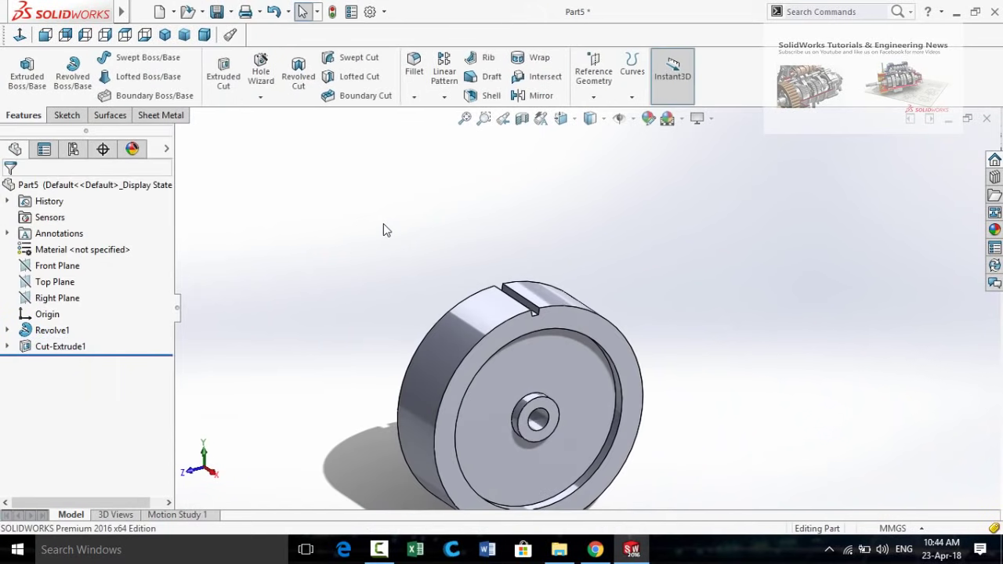
middle_click_drag(552, 230, 522, 168)
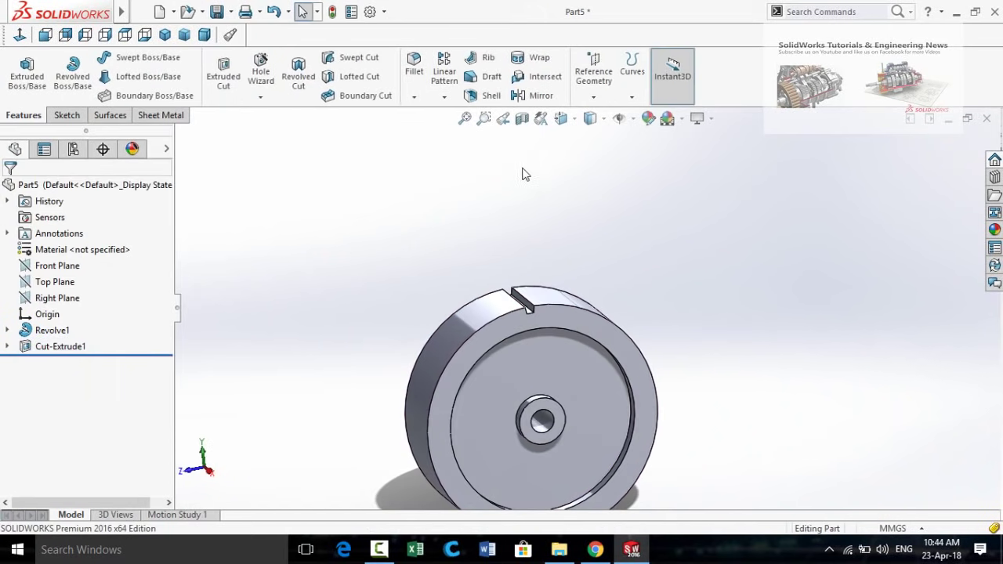
left_click(411, 72)
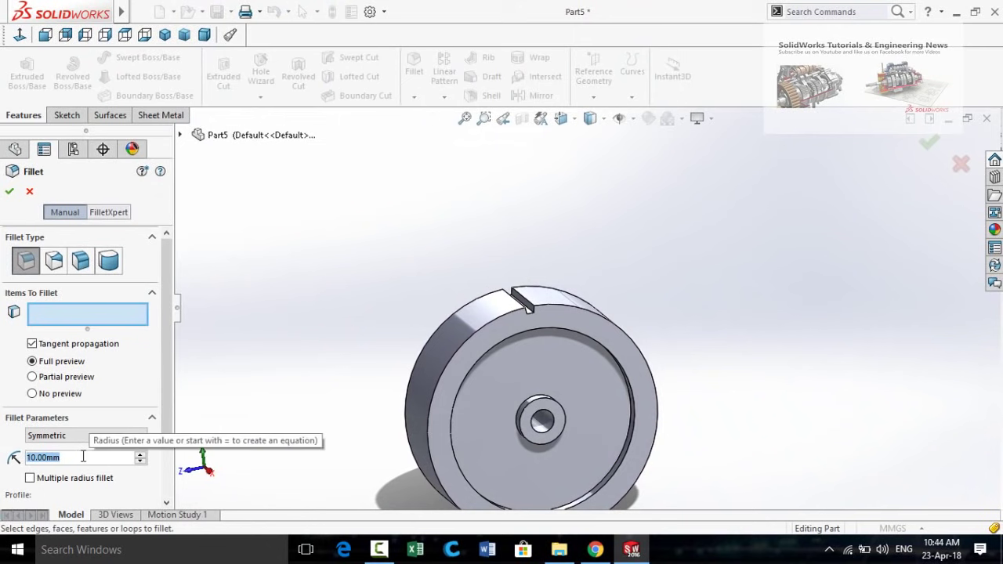
type("1")
key("Return")
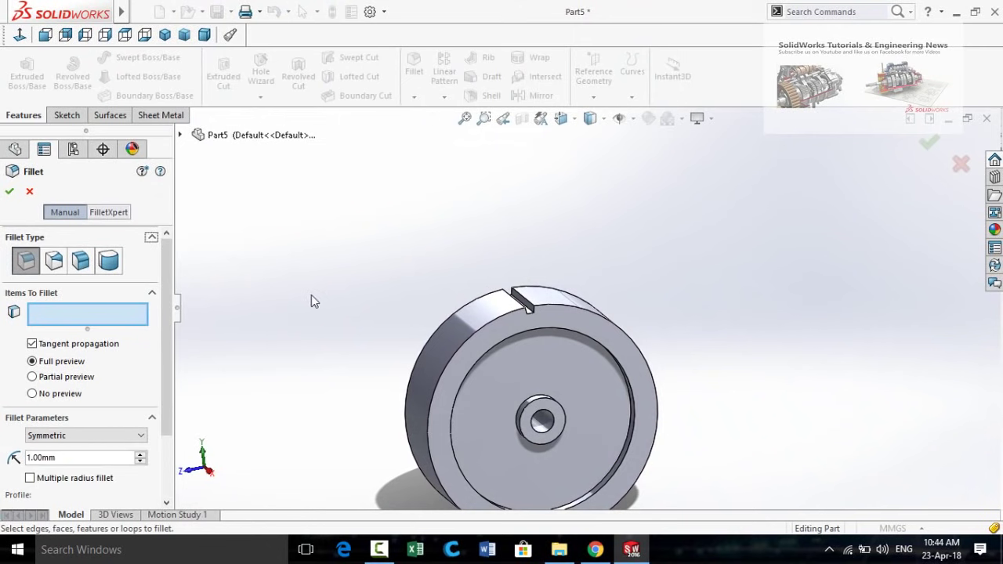
scroll(518, 302, "down", 5)
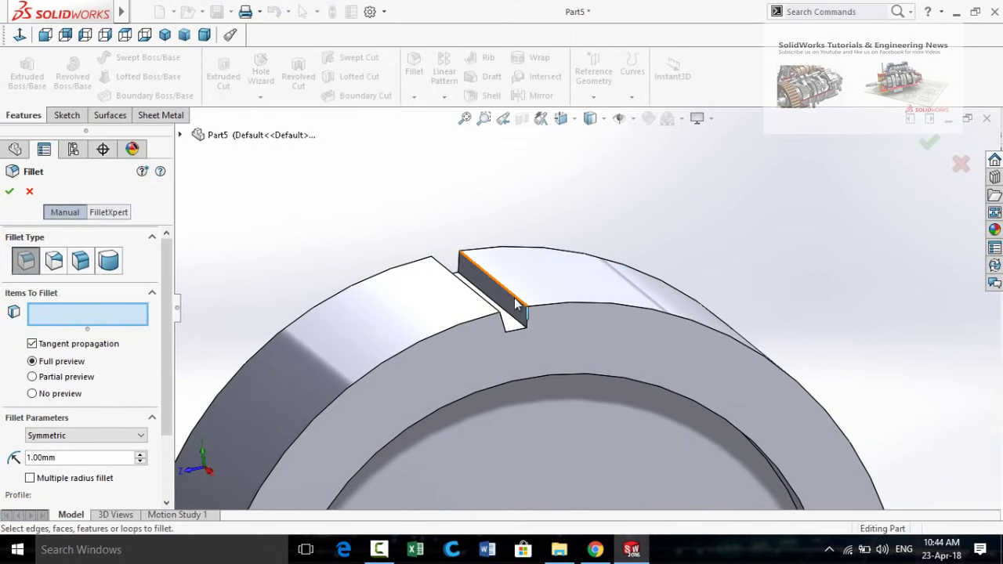
left_click(514, 302)
middle_click_drag(517, 306, 452, 321)
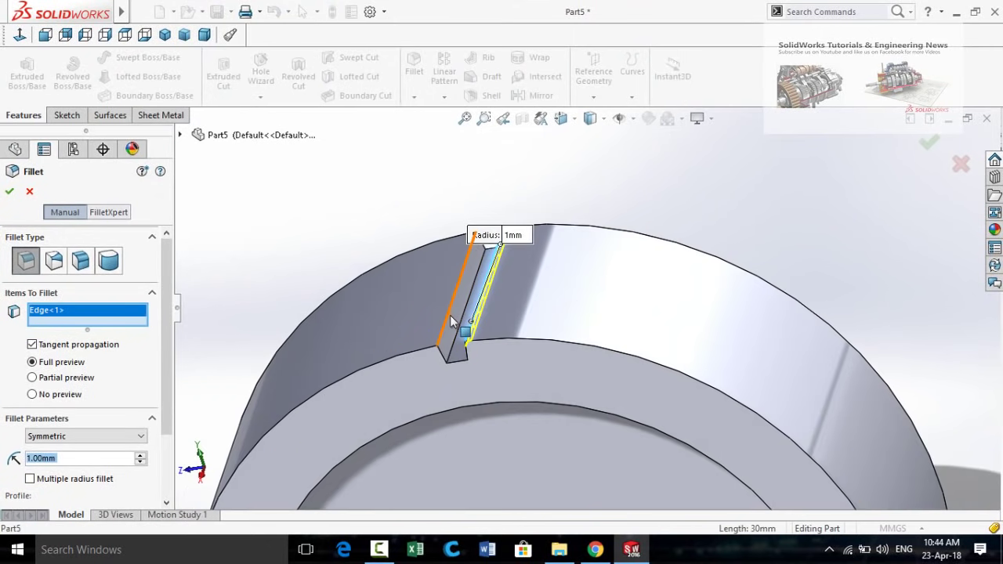
left_click(453, 321)
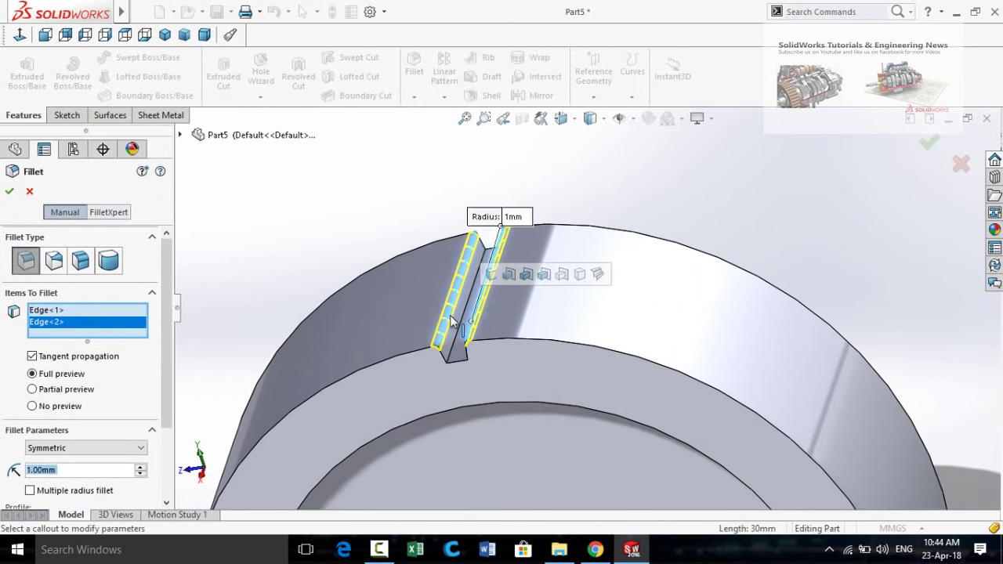
left_click(11, 193)
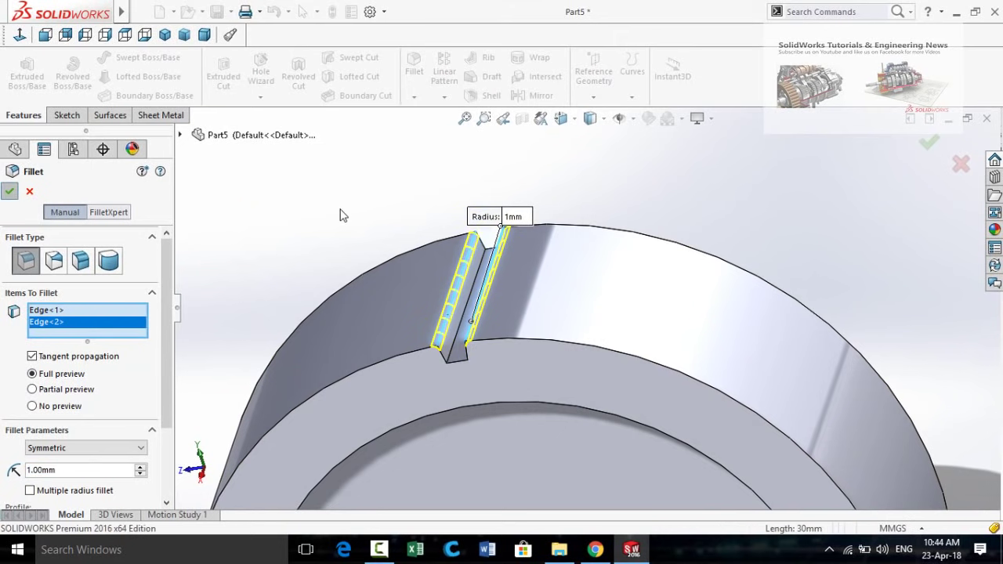
Step: Circular-pattern the groove cut and its fillet around the wheel's circular outer edge with 40 equally spaced instances over 360 degrees
middle_click_drag(392, 221, 399, 180)
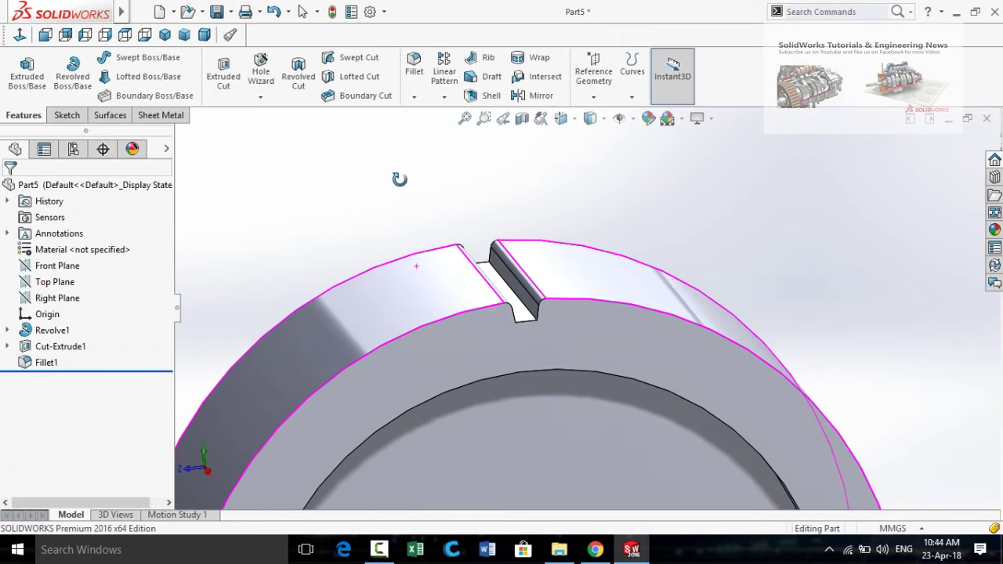
left_click(443, 100)
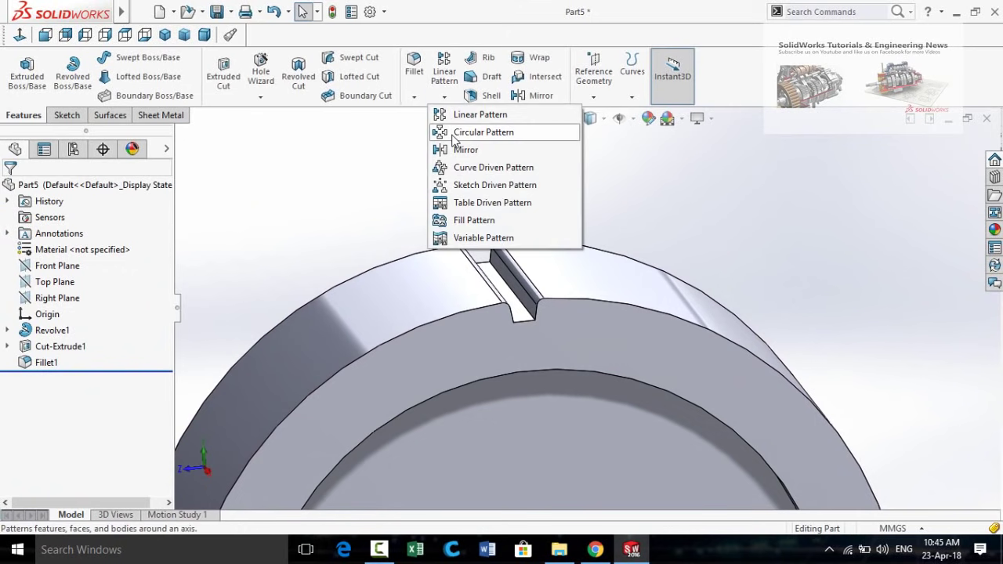
left_click(465, 133)
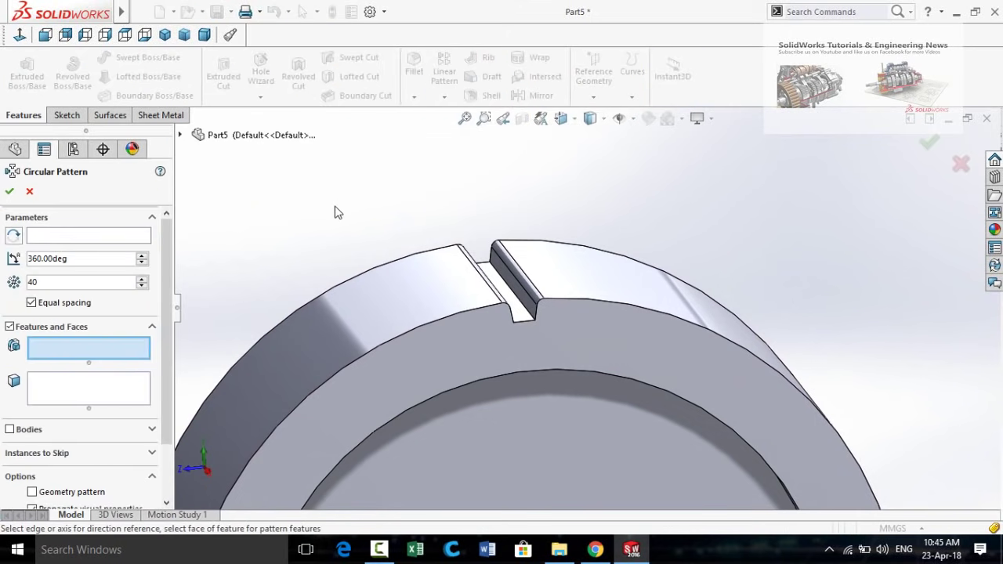
middle_click_drag(520, 314, 509, 308)
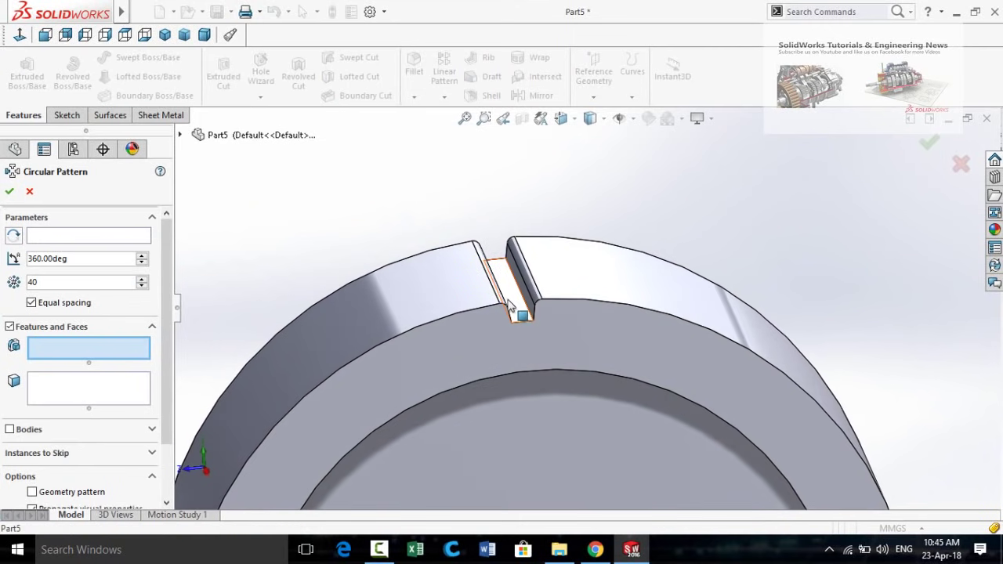
left_click(515, 308)
scroll(536, 284, "down", 2)
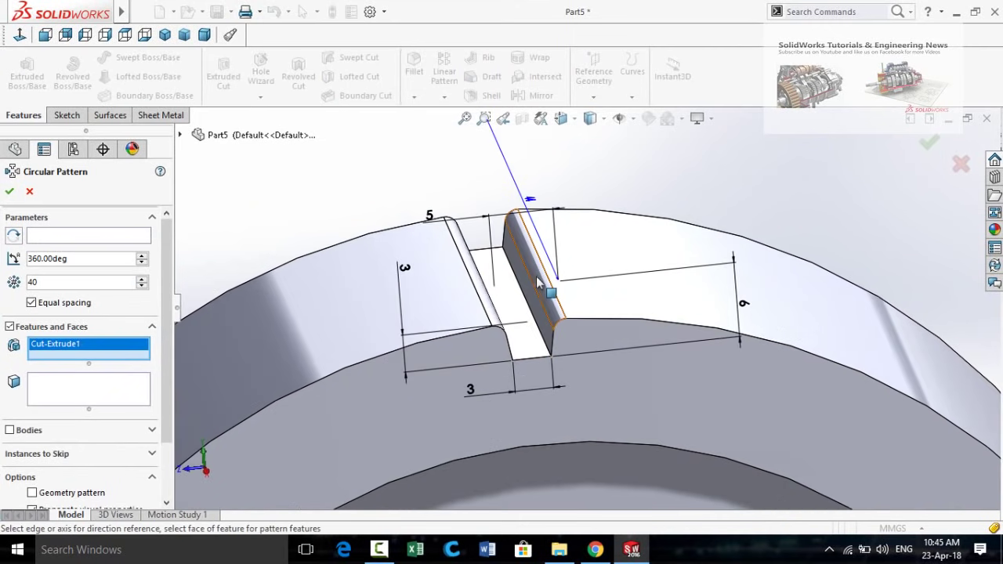
left_click(546, 287)
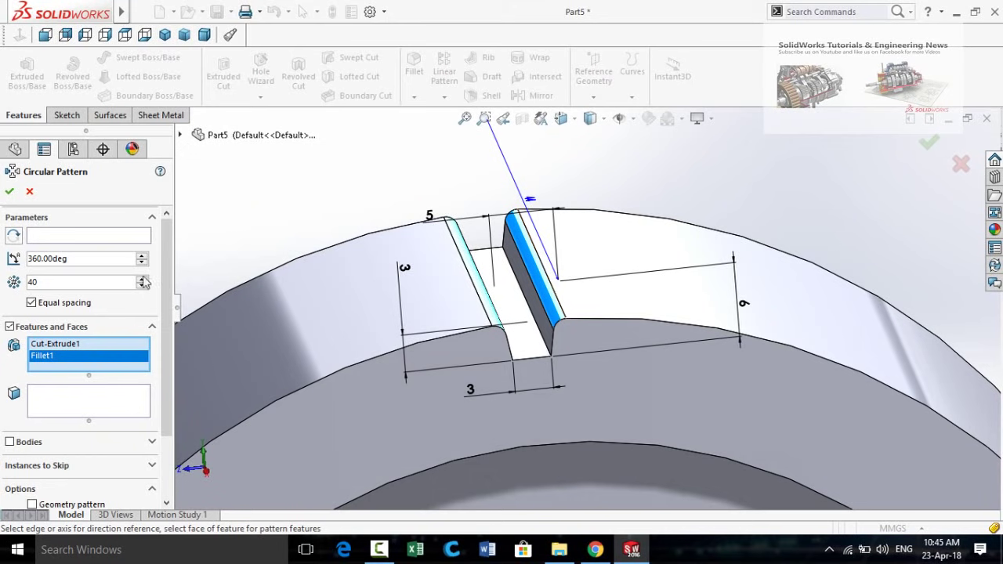
left_click(58, 238)
scroll(407, 282, "up", 3)
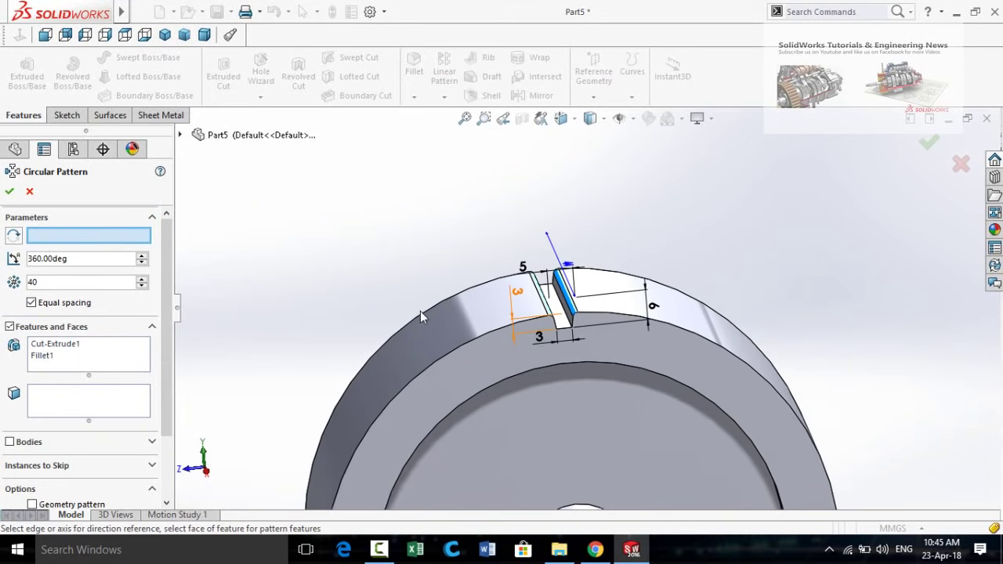
left_click(427, 371)
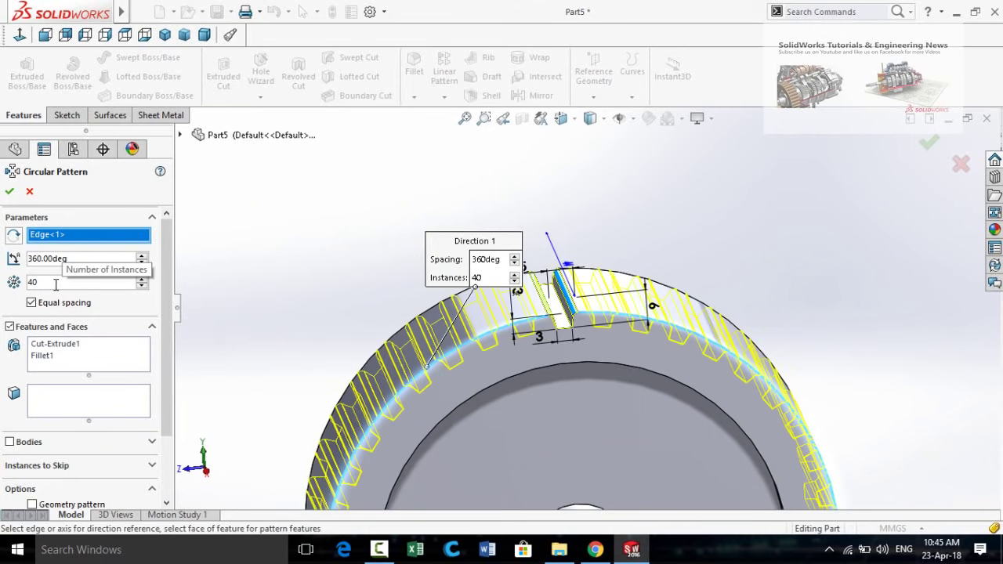
left_click(9, 193)
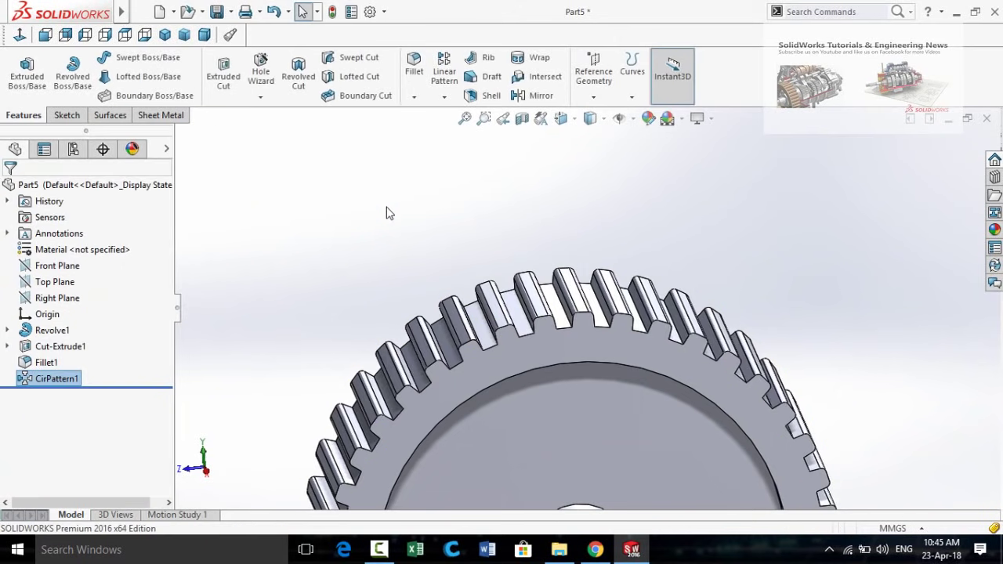
Step: Save the toothed wheel part under the file name gear
scroll(389, 212, "up", 3)
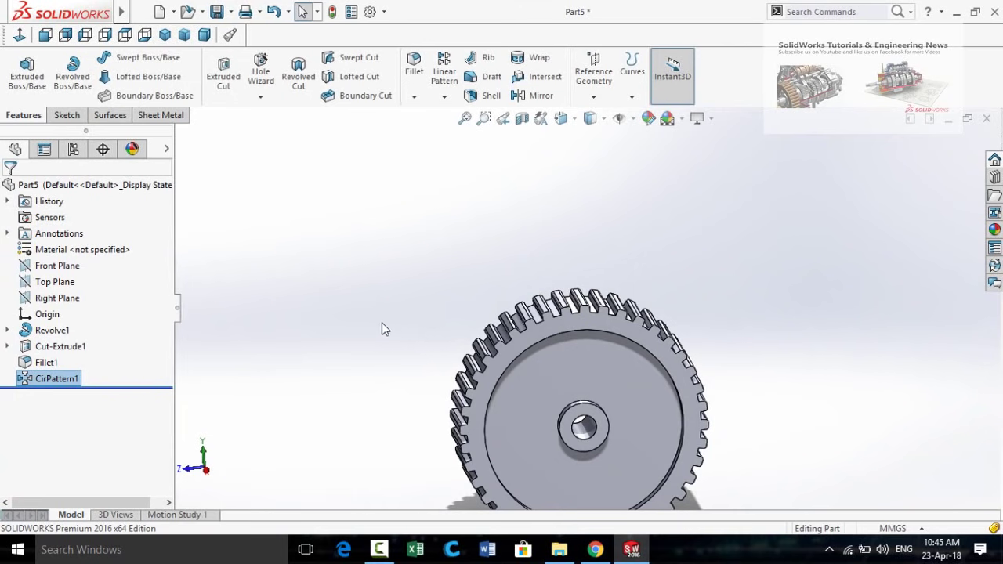
left_click(105, 34)
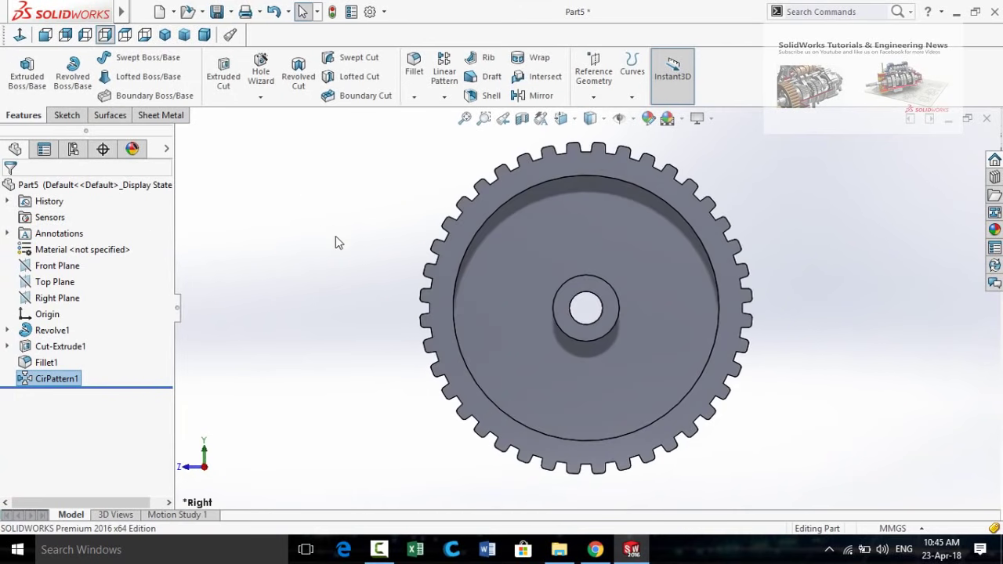
middle_click_drag(394, 203, 427, 295)
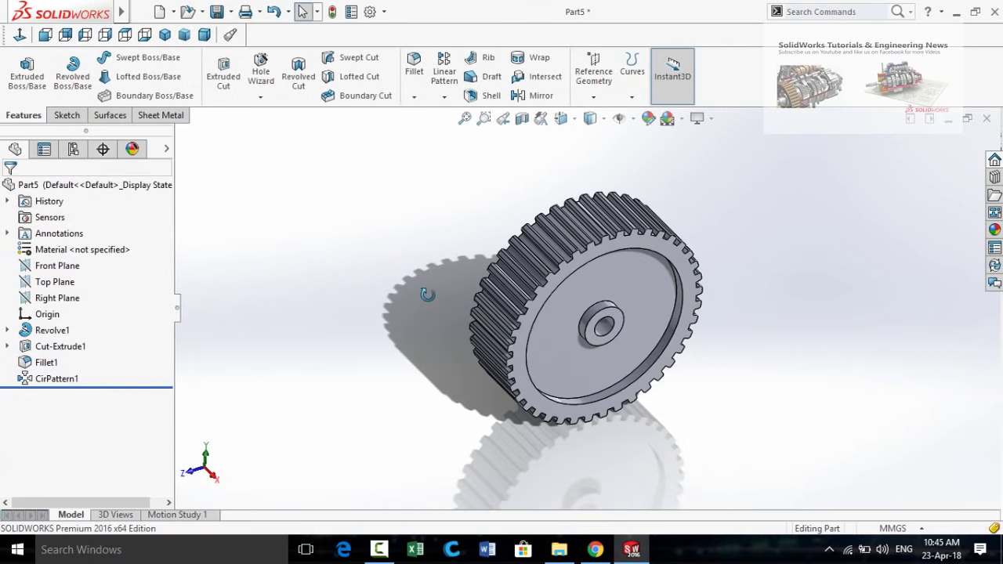
key("ctrl+s")
type("gear")
key("Return")
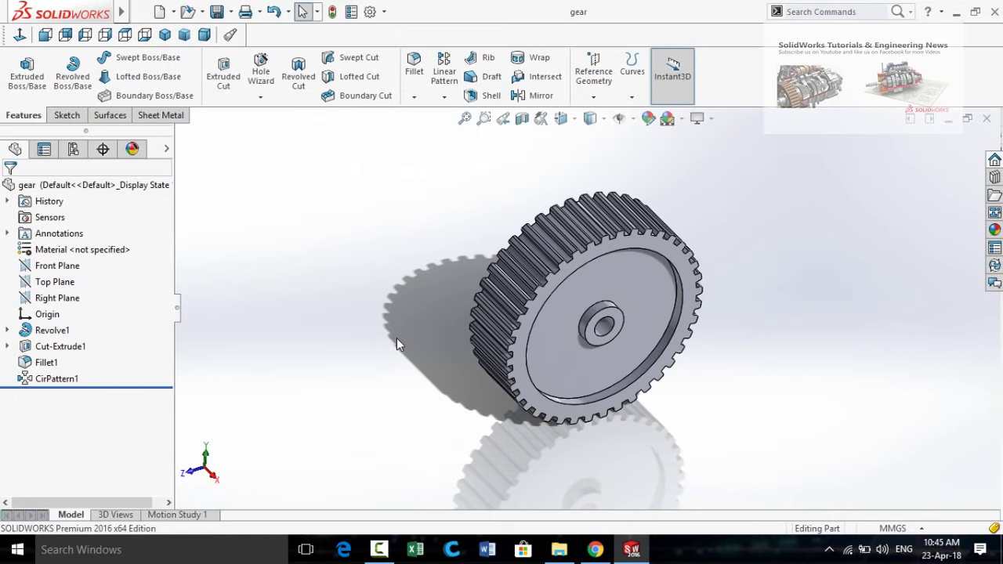
Step: Create a new part document and start a sketch on its Front Plane
key("ctrl+n")
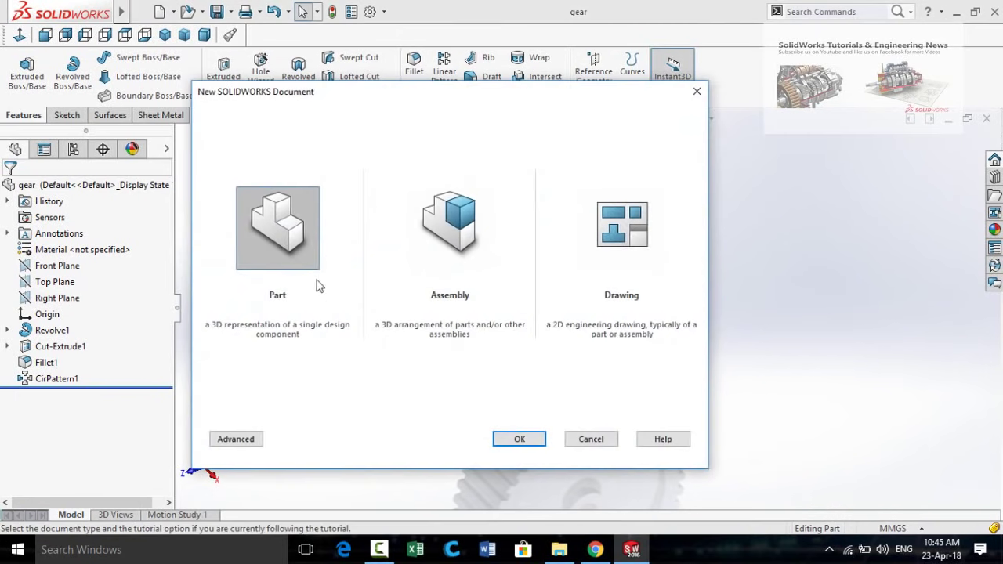
double_click(298, 237)
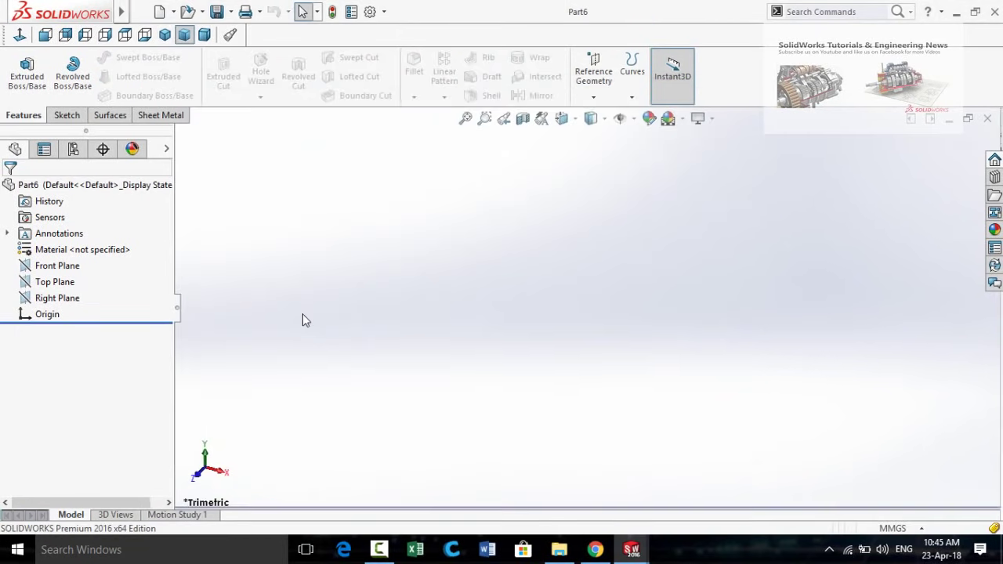
left_click(57, 270)
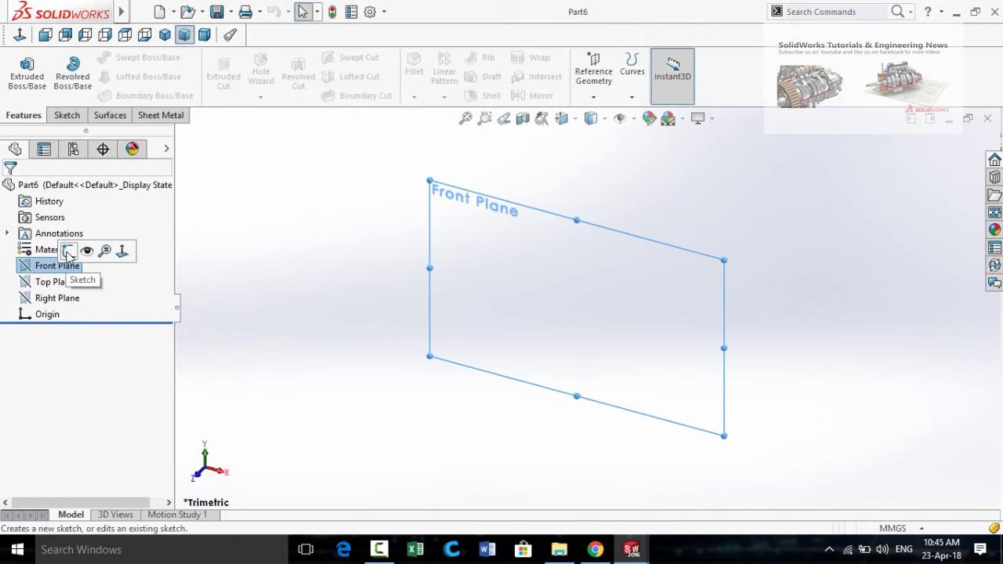
left_click(68, 249)
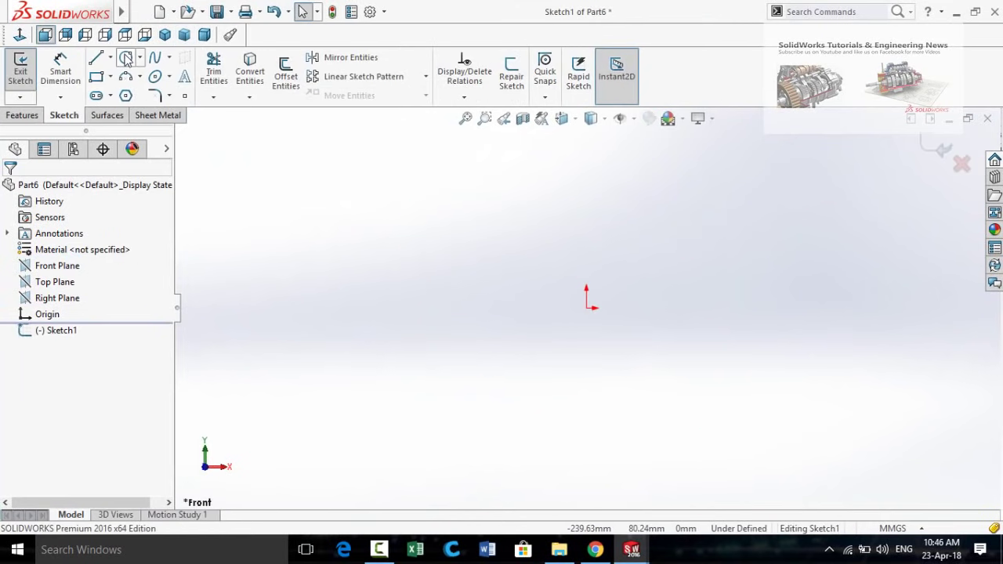
Step: Draw a circle centred on the origin and dimension its diameter to 10 mm
left_click(126, 59)
left_click(587, 308)
left_click(609, 353)
right_click_drag(493, 416, 530, 319)
left_click(561, 359)
left_click(469, 391)
type("10")
key("Return")
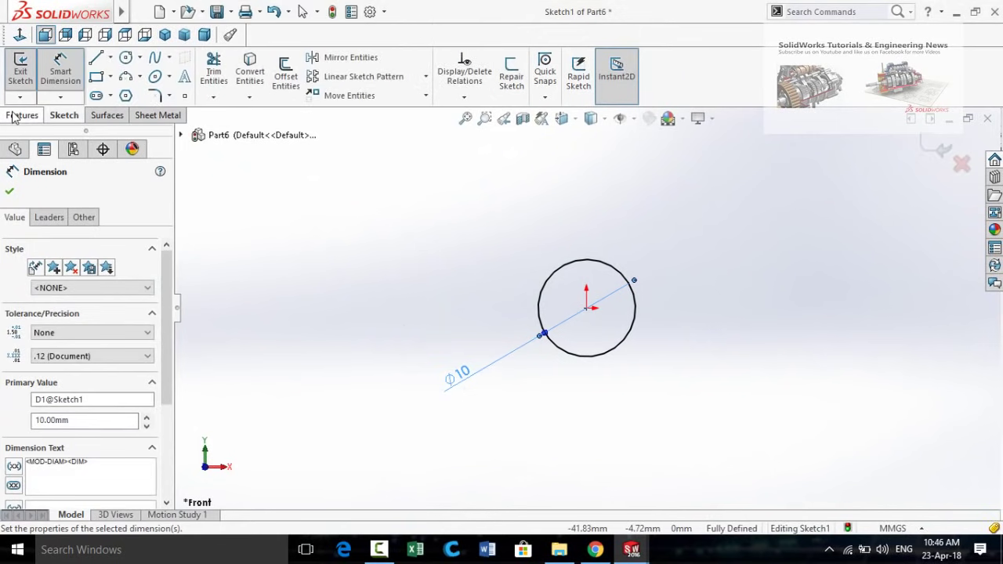
Step: Extrude the circle as a blind boss 100 mm deep to form a round shaft
left_click(22, 115)
left_click(26, 72)
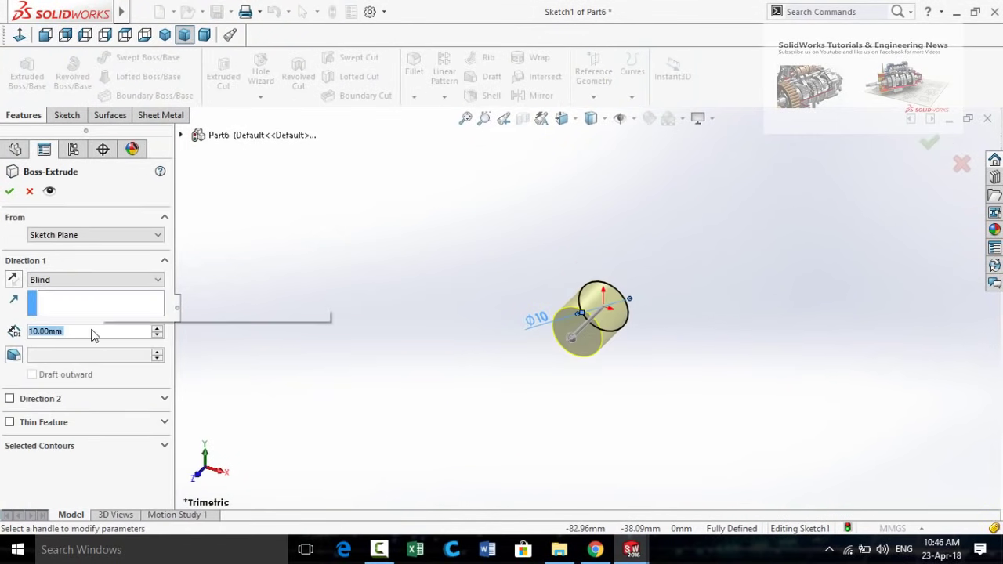
type("100")
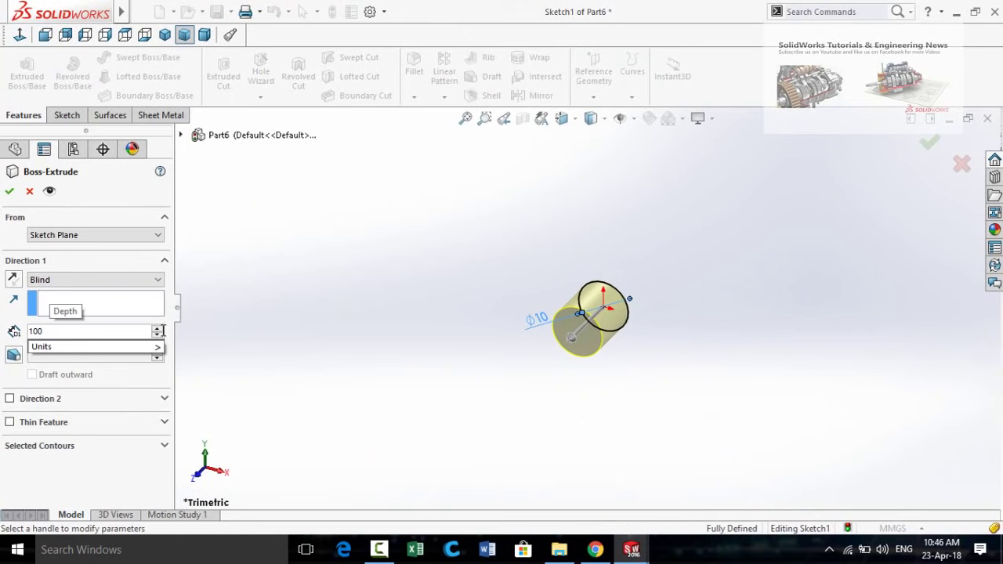
key("Return")
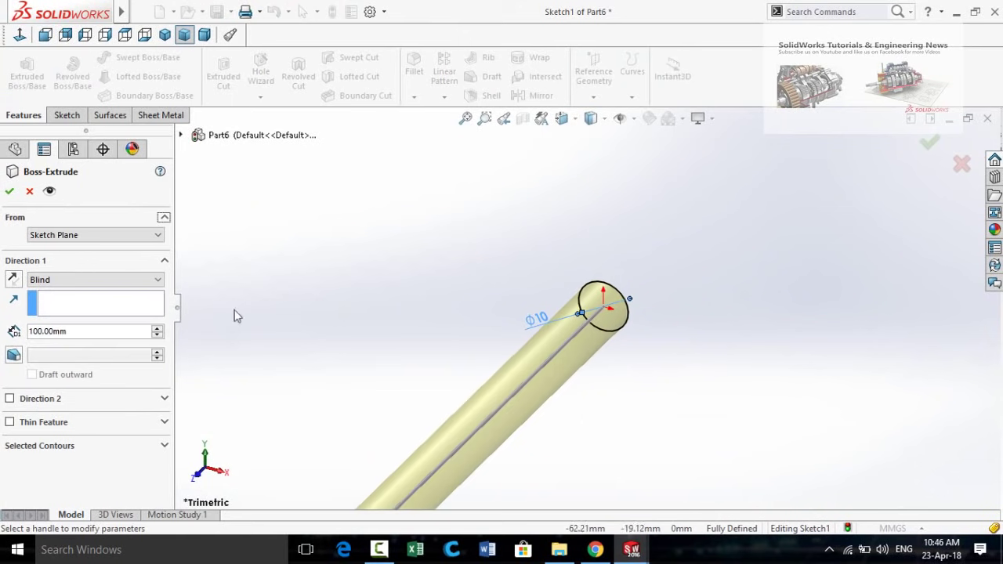
left_click(9, 191)
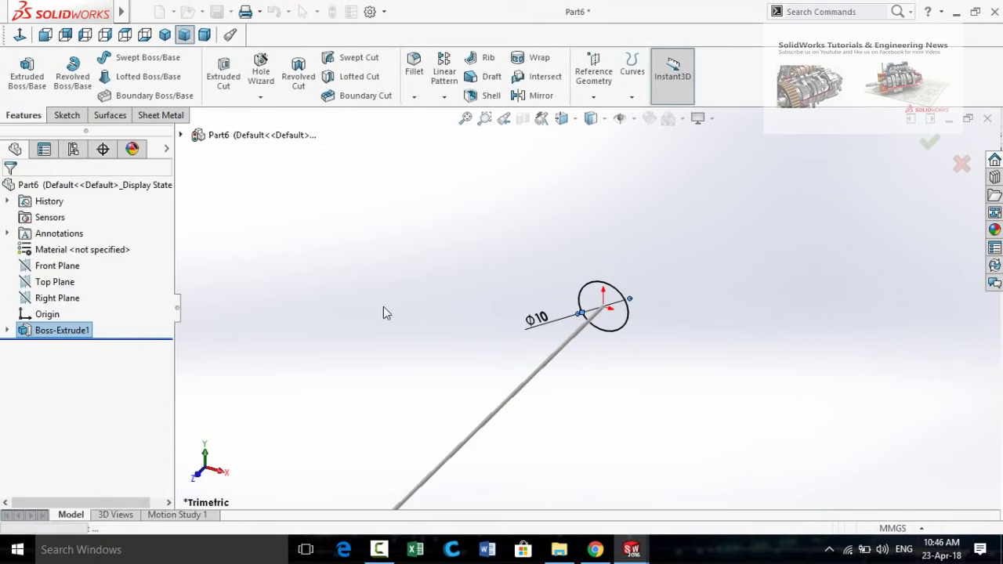
Step: Save the cylindrical part as shaft in the Timing Belt folder
middle_click_drag(429, 345, 391, 312)
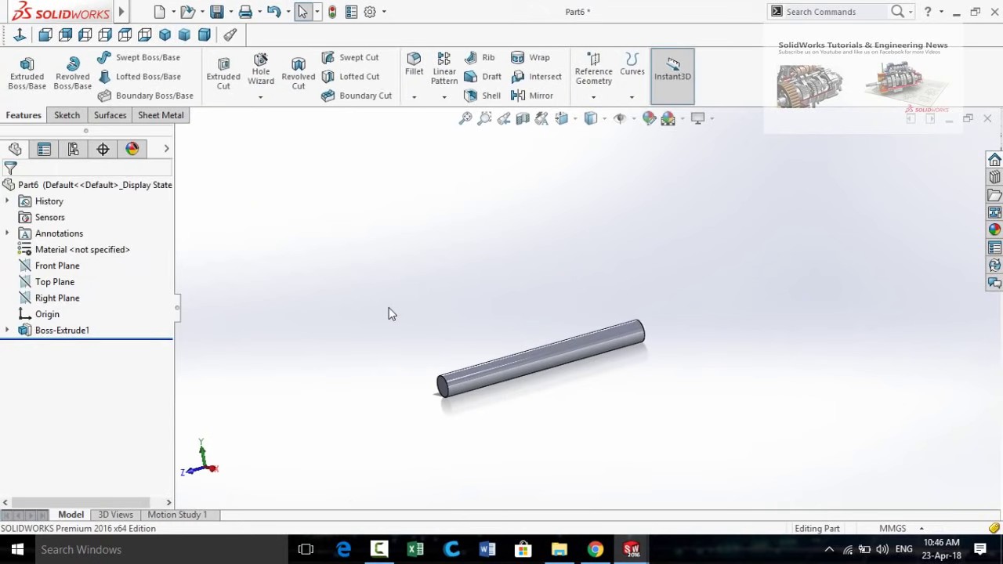
key("ctrl+s")
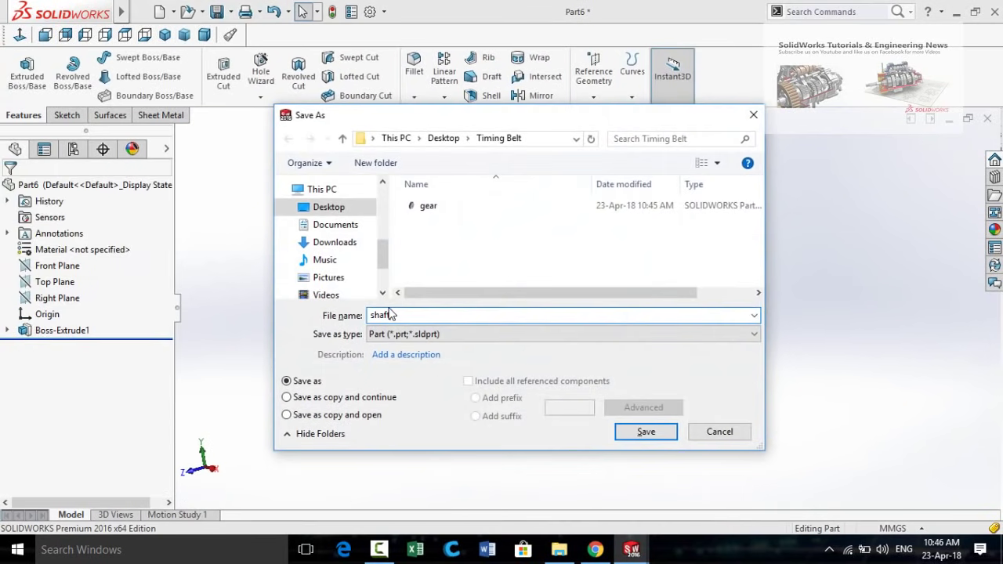
key("Return")
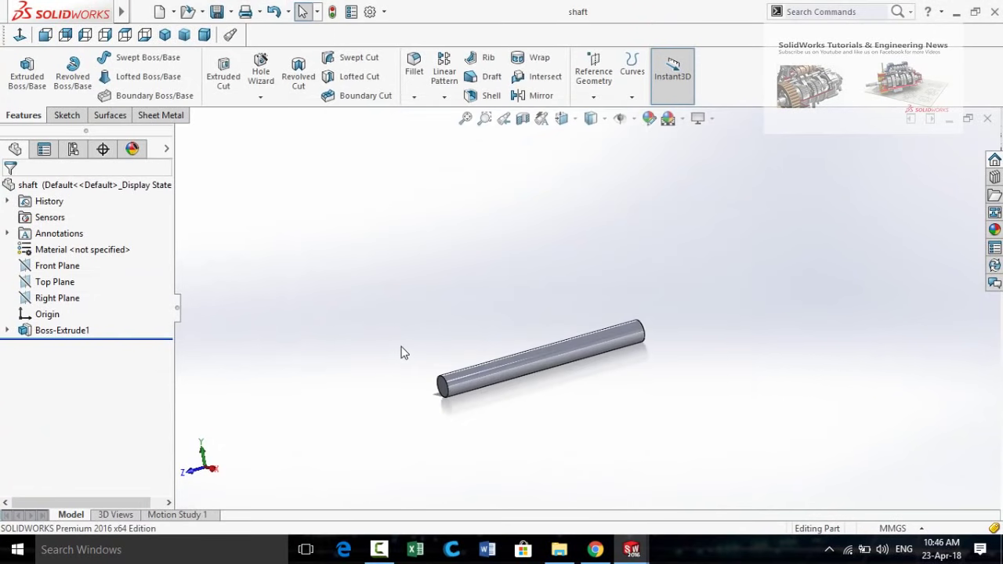
Step: Create a new assembly document and place the shaft as its first component
key("ctrl+n")
double_click(450, 232)
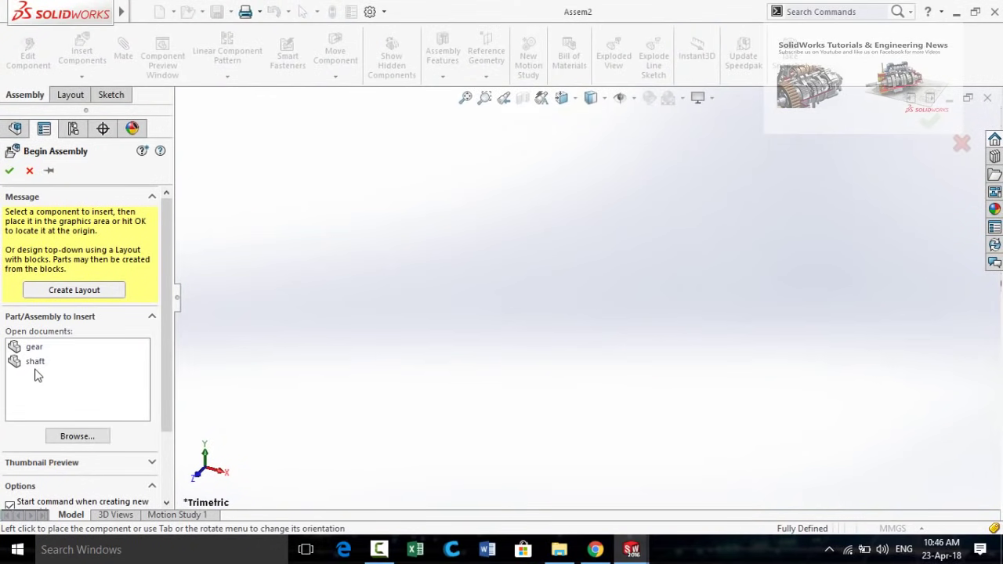
left_click(21, 365)
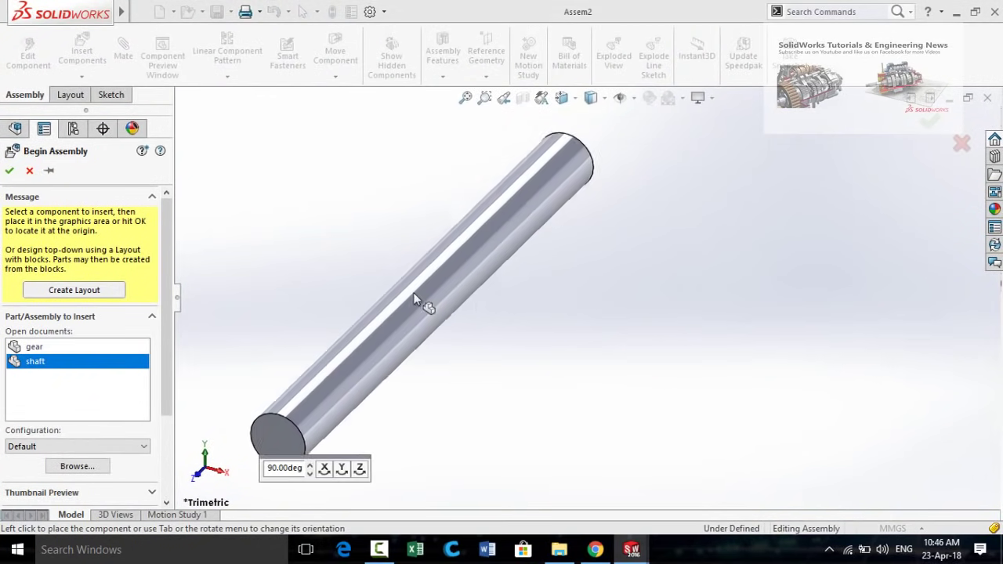
left_click(451, 289)
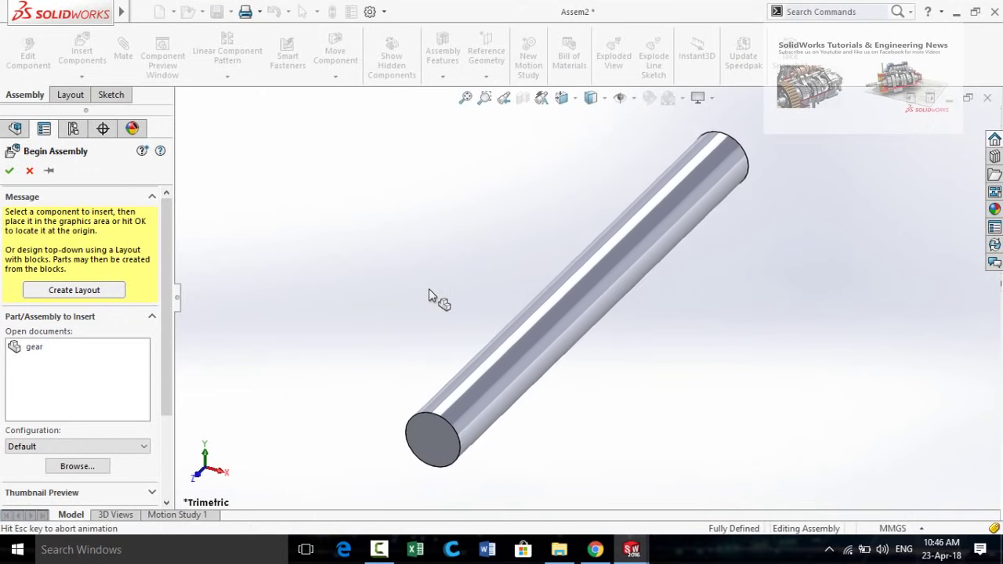
Step: Insert the gear part into the assembly and place it beside the shaft
left_click(82, 48)
left_click(35, 333)
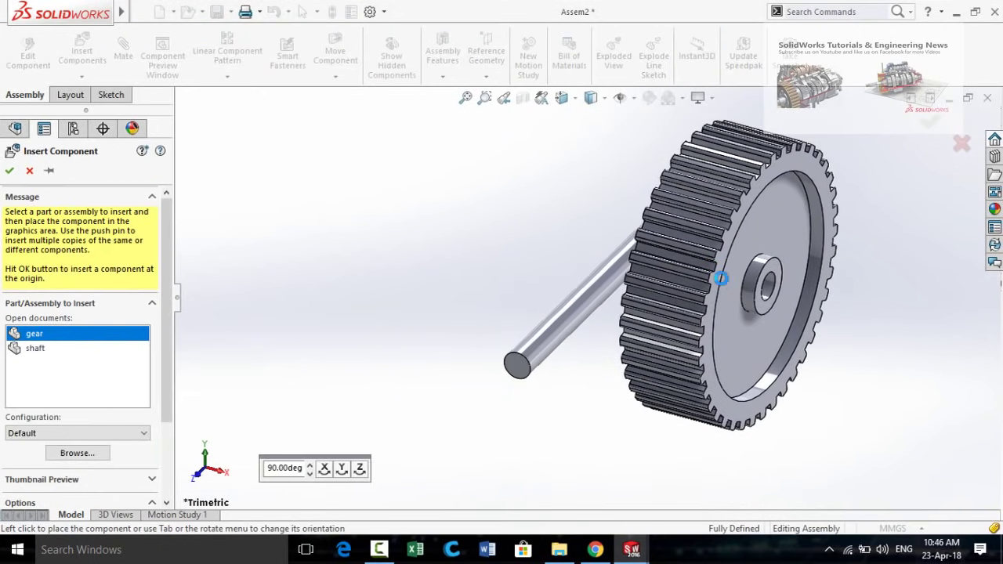
left_click(722, 281)
mouse_move(735, 301)
middle_mouse_down()
mouse_move(687, 300)
mouse_move(634, 329)
mouse_move(694, 329)
mouse_move(743, 306)
middle_mouse_up()
scroll(743, 306, "down", 2)
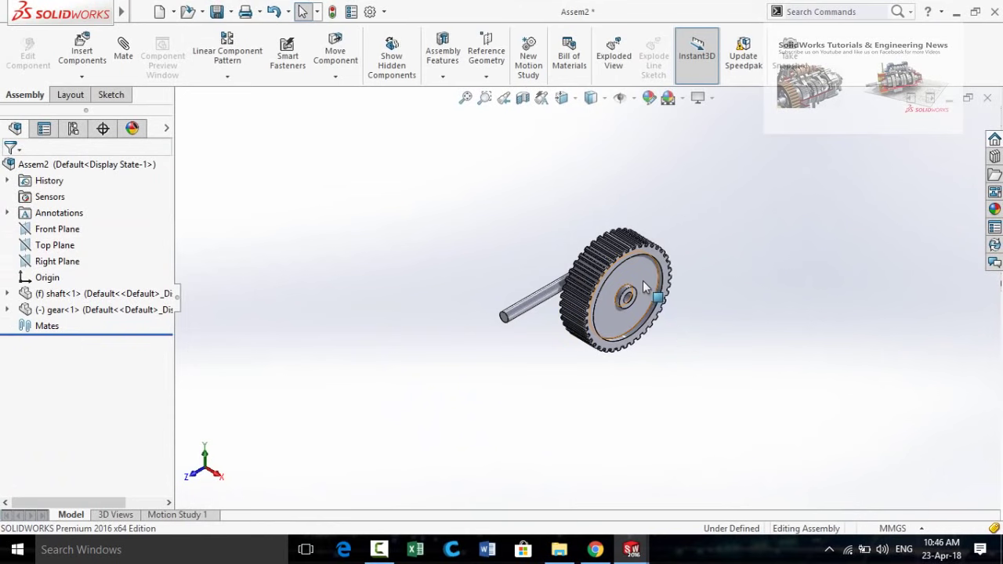
Step: Copy the gear and the shaft within the assembly, placing the second pair beside the first
left_click_drag(643, 286, 771, 357, "ctrl")
left_click(654, 409)
left_click_drag(532, 315, 572, 346, "ctrl")
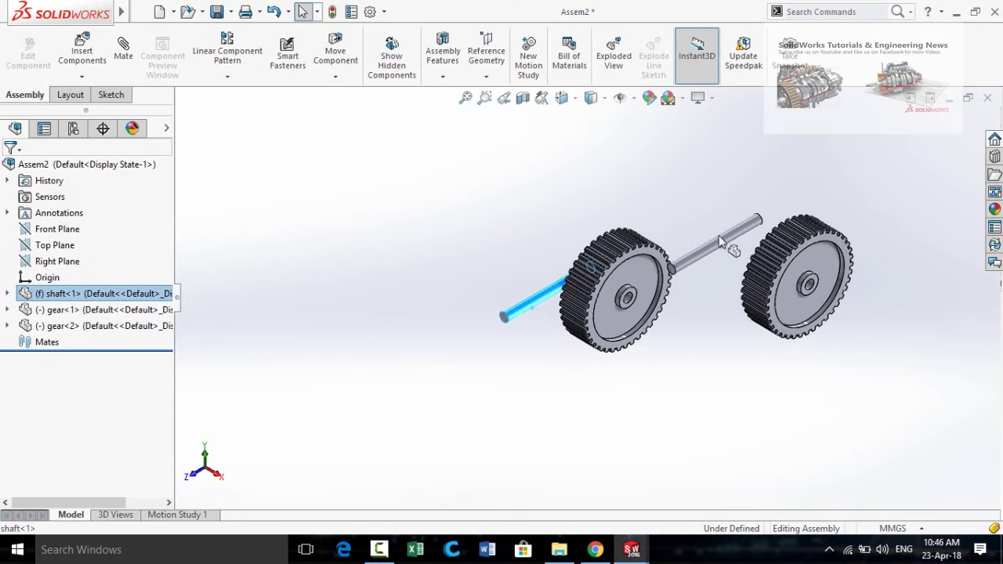
left_click(747, 201)
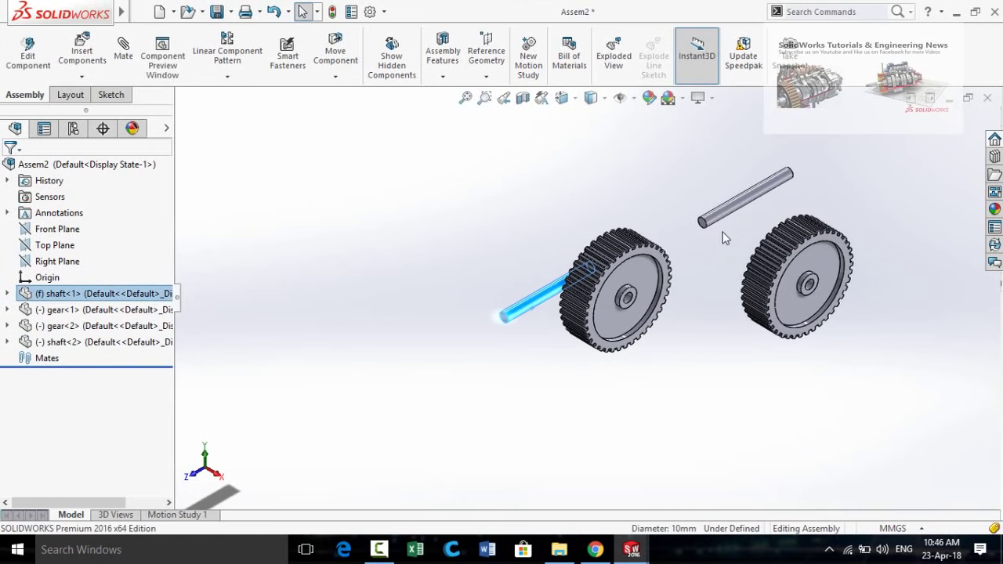
scroll(729, 231, "down", 1)
left_click(695, 235)
left_click(714, 334)
Step: Add a concentric mate between the fixed shaft's cylindrical face and the bore of the first gear
middle_click_drag(728, 351, 703, 358)
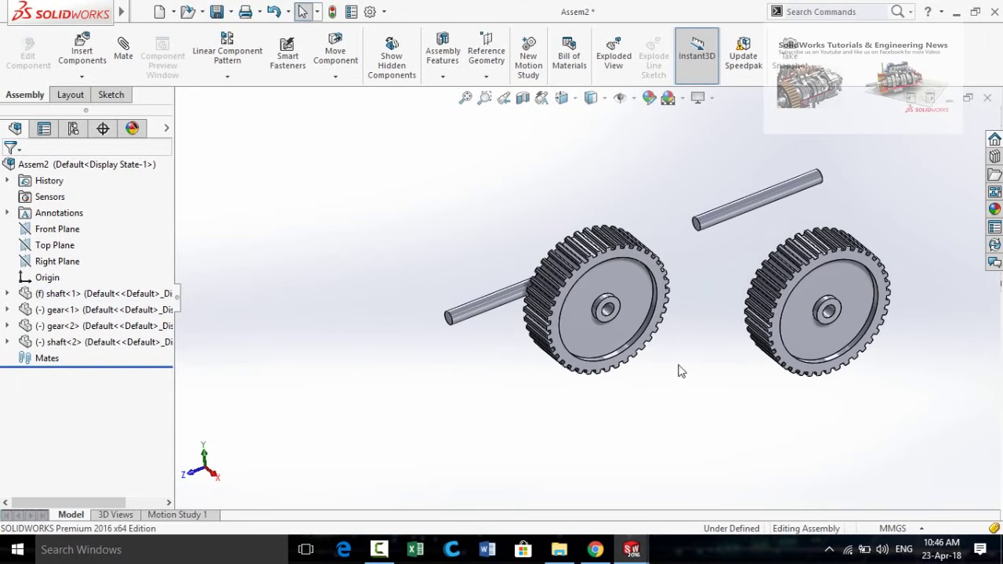
scroll(504, 347, "down", 2)
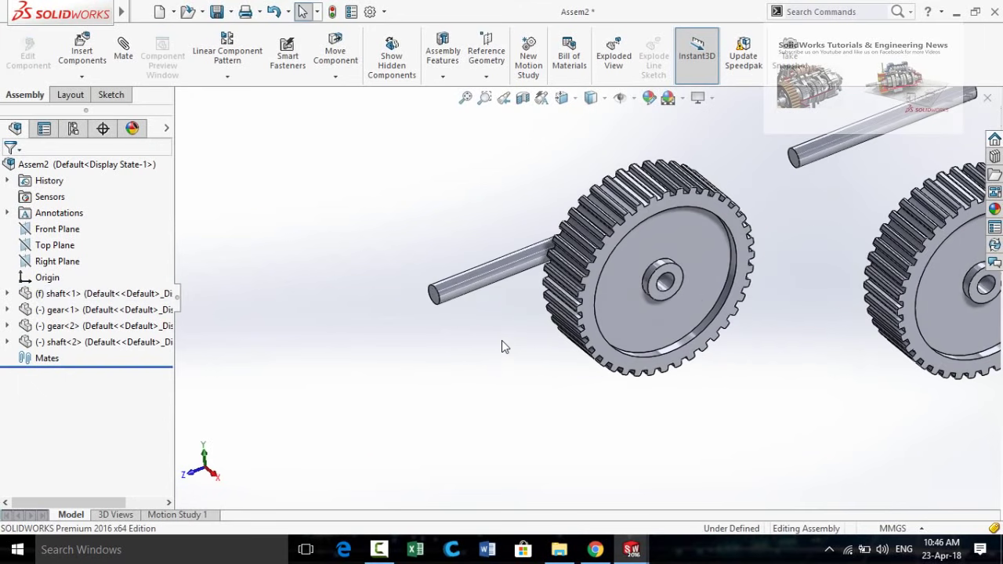
left_click(479, 277)
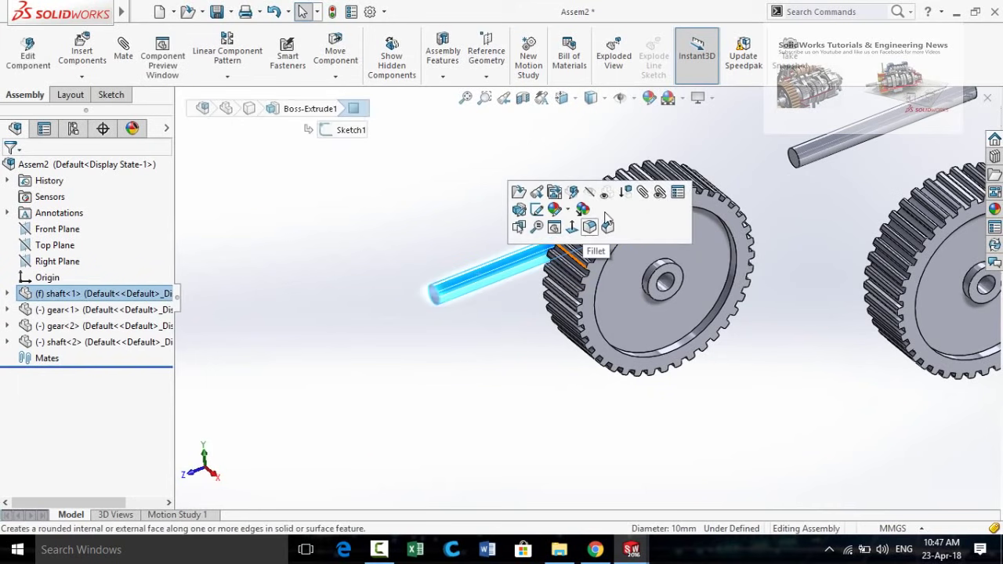
left_click(641, 196)
scroll(695, 323, "down", 2)
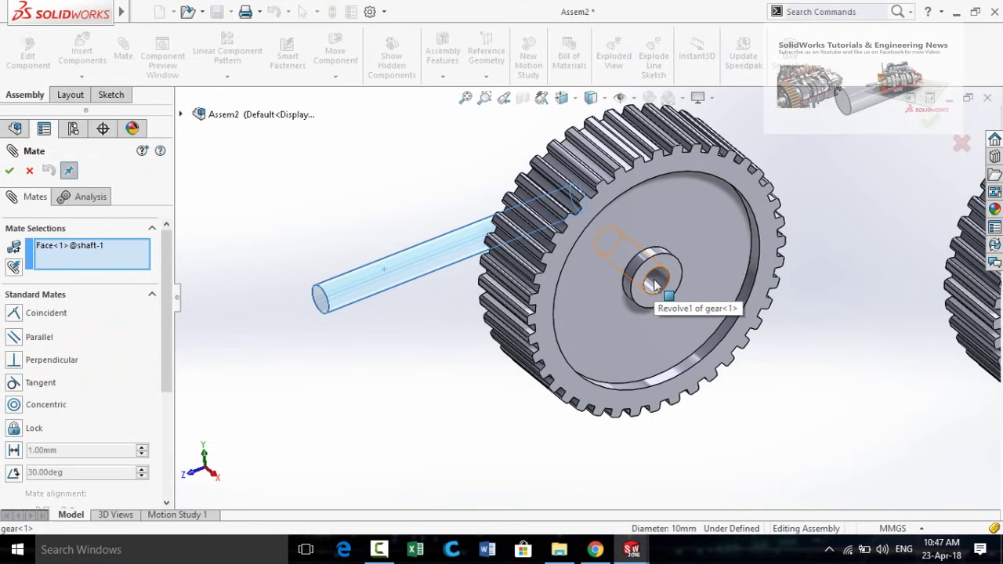
left_click(655, 282)
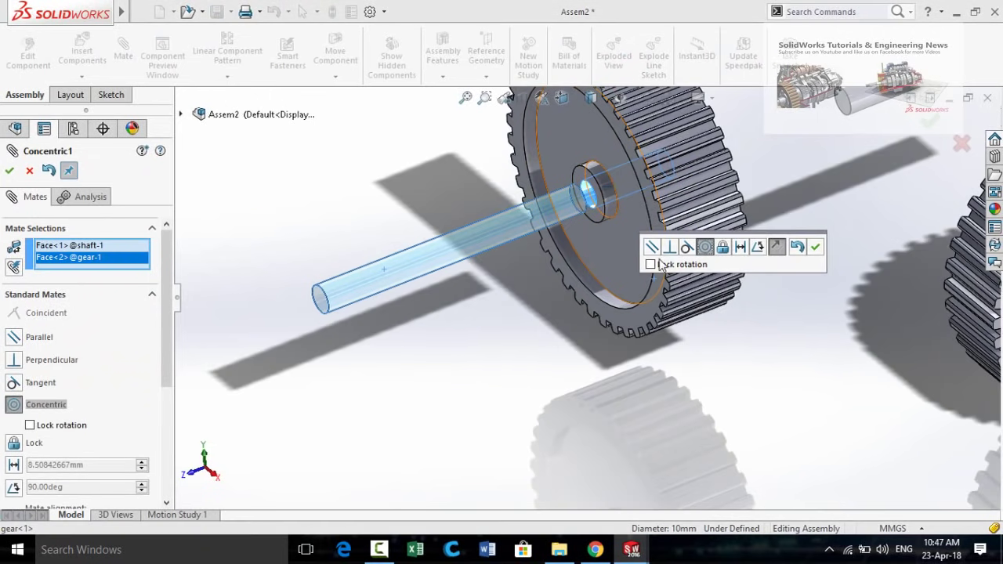
left_click(816, 248)
Step: Add a concentric mate between the second shaft's cylindrical face and the bore of the second gear
key("f")
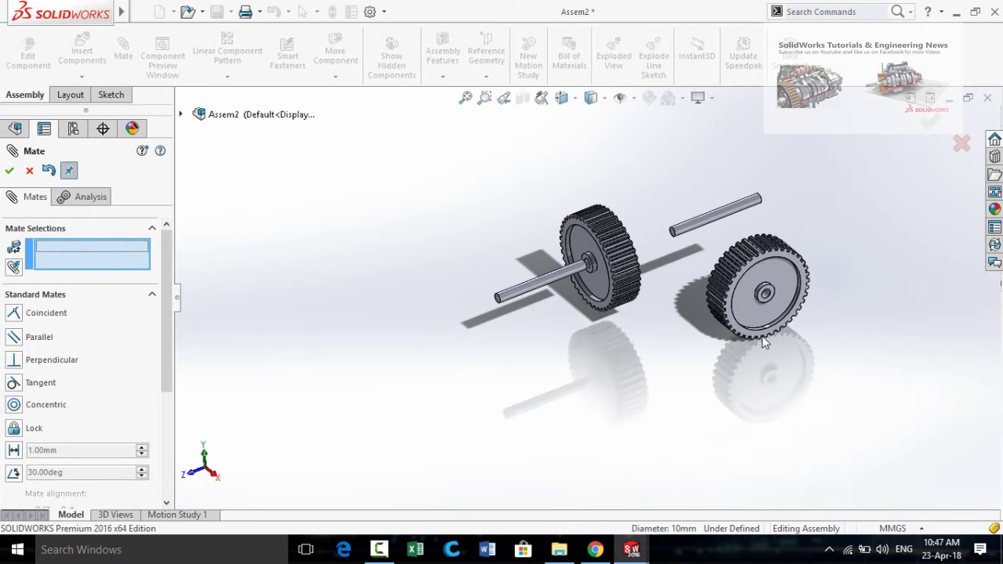
scroll(772, 237, "down", 3)
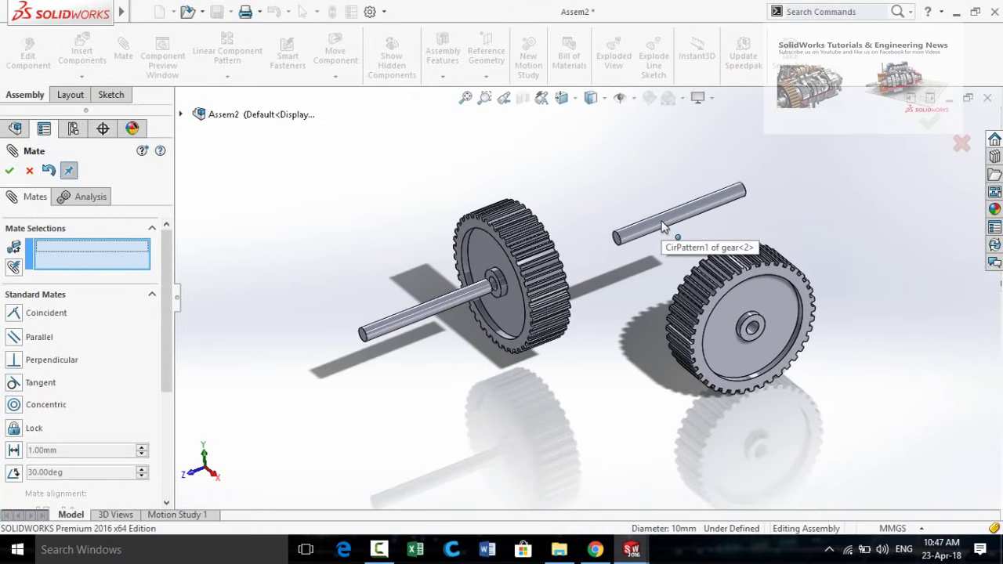
left_click(663, 227)
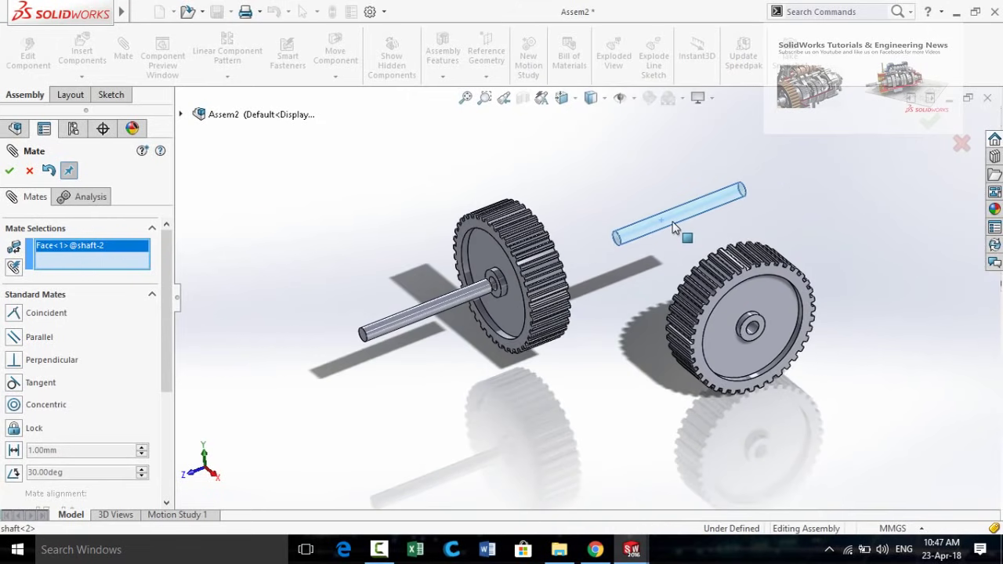
scroll(803, 309, "down", 3)
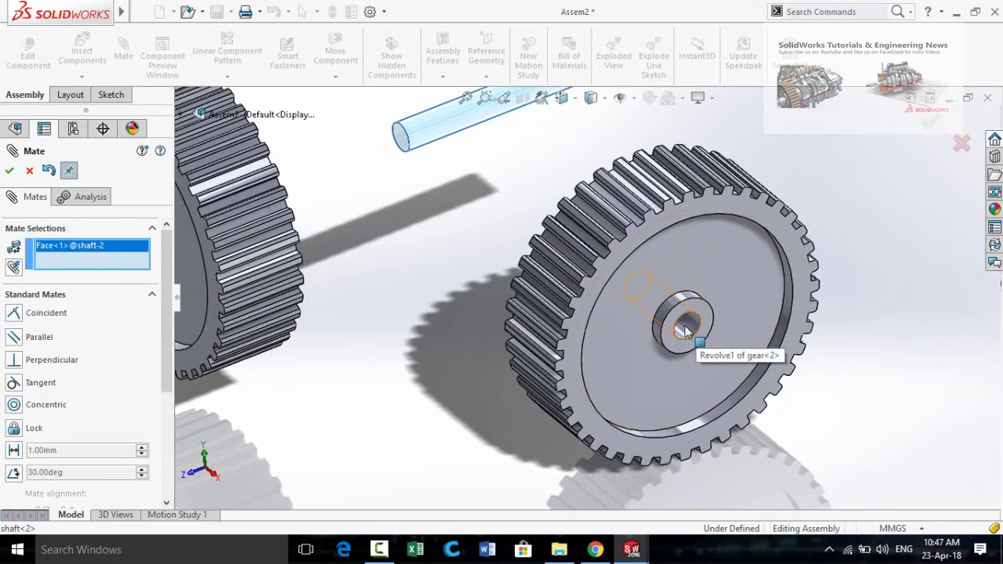
left_click(685, 331)
scroll(695, 336, "up", 5)
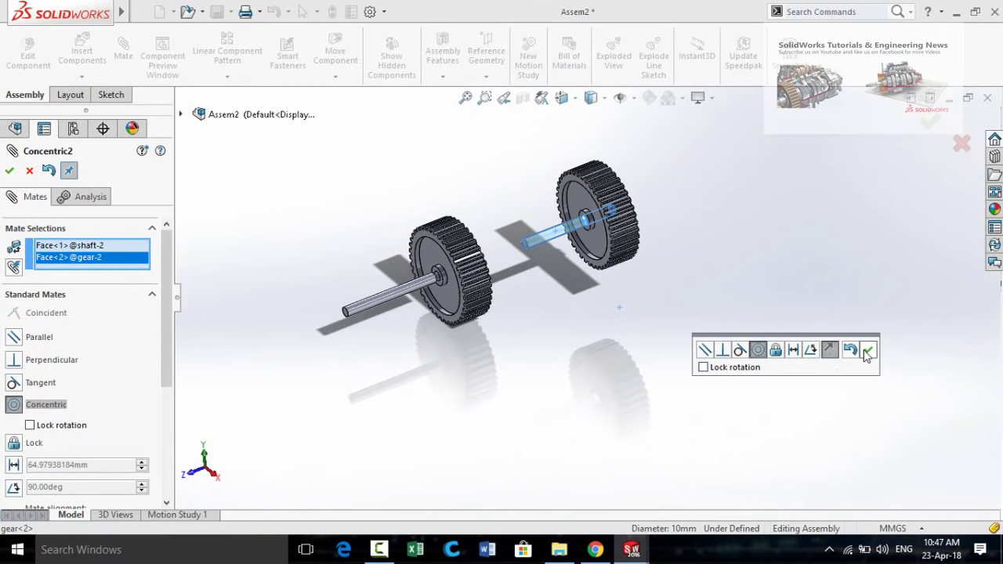
left_click(868, 354)
Step: Add a coincident mate between the end faces of the two shafts so their ends line up
middle_click_drag(868, 354, 643, 303)
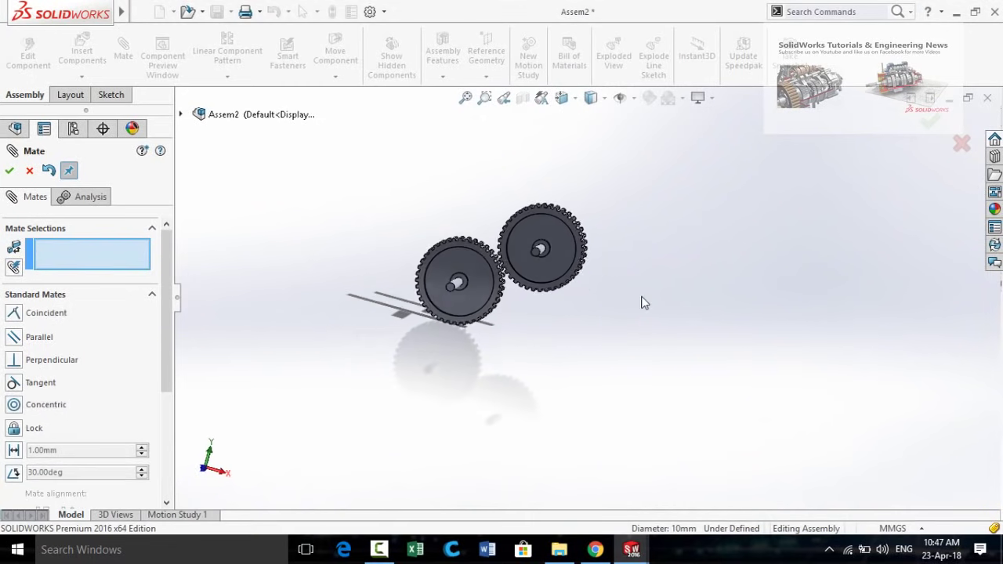
scroll(529, 264, "down", 5)
left_click(615, 295)
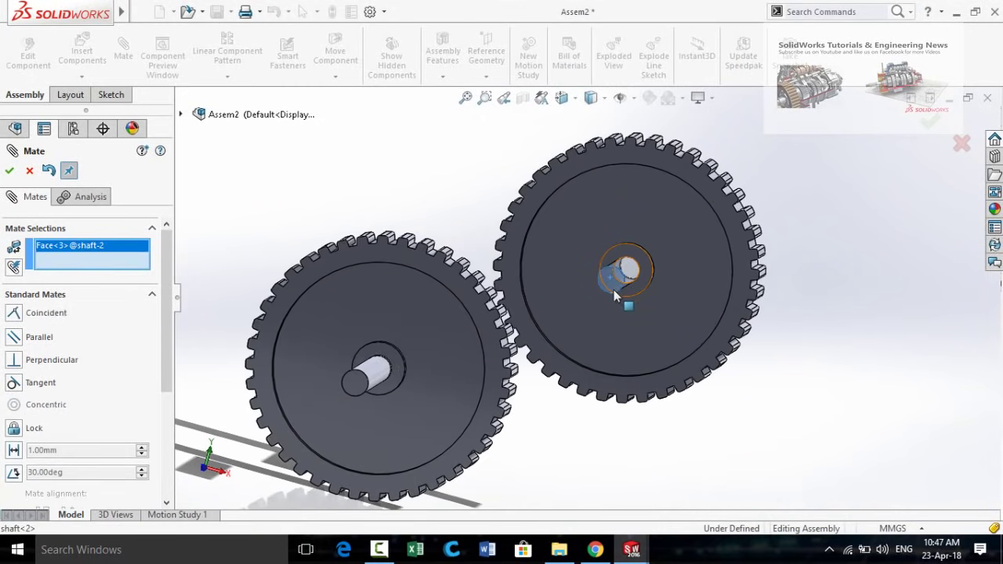
left_click(356, 389)
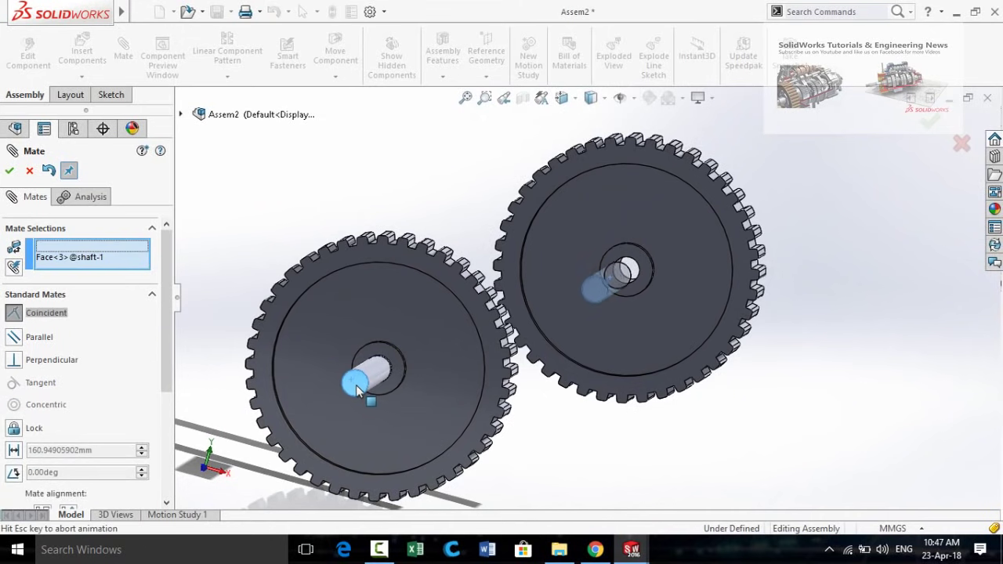
left_click(340, 411)
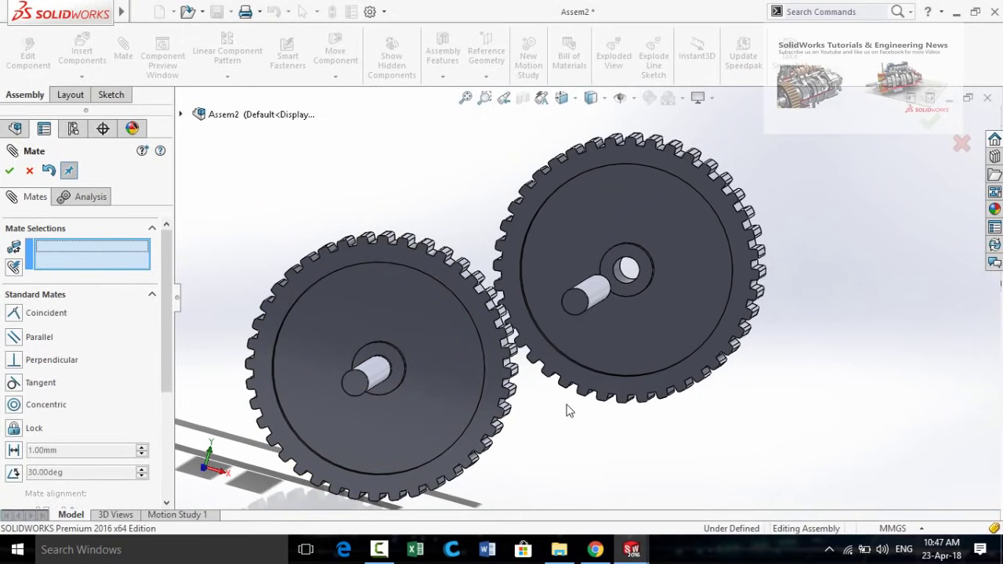
Step: Add a coincident mate between the toothed rim side faces of the two gears
scroll(642, 405, "up", 5)
middle_click_drag(643, 406, 558, 304)
scroll(558, 304, "down", 3)
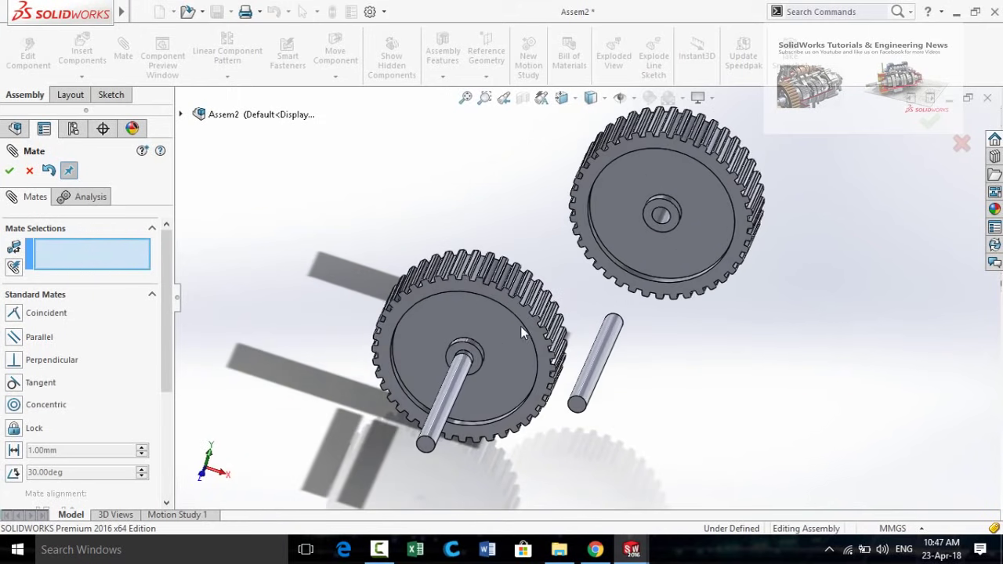
left_click(521, 309)
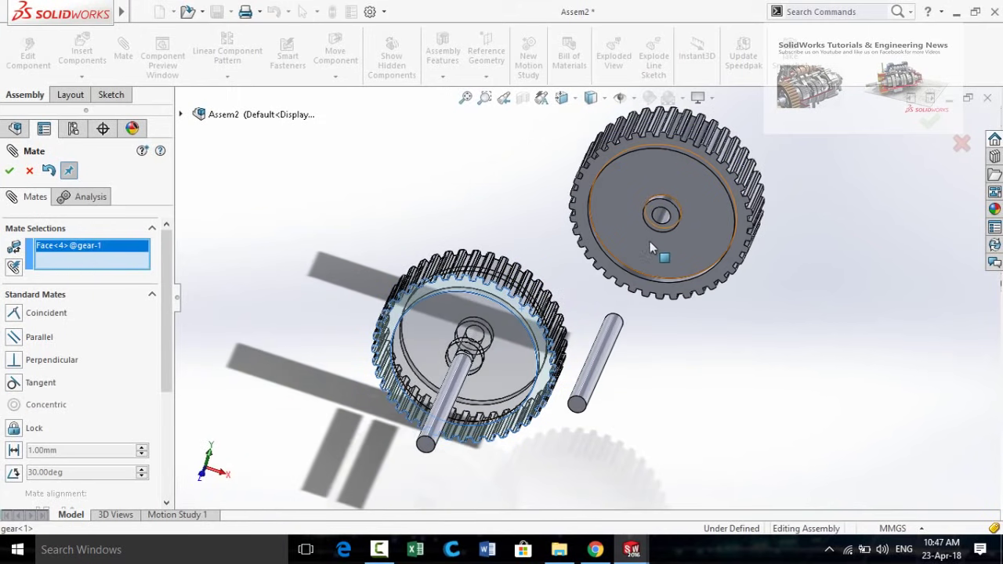
left_click(586, 190)
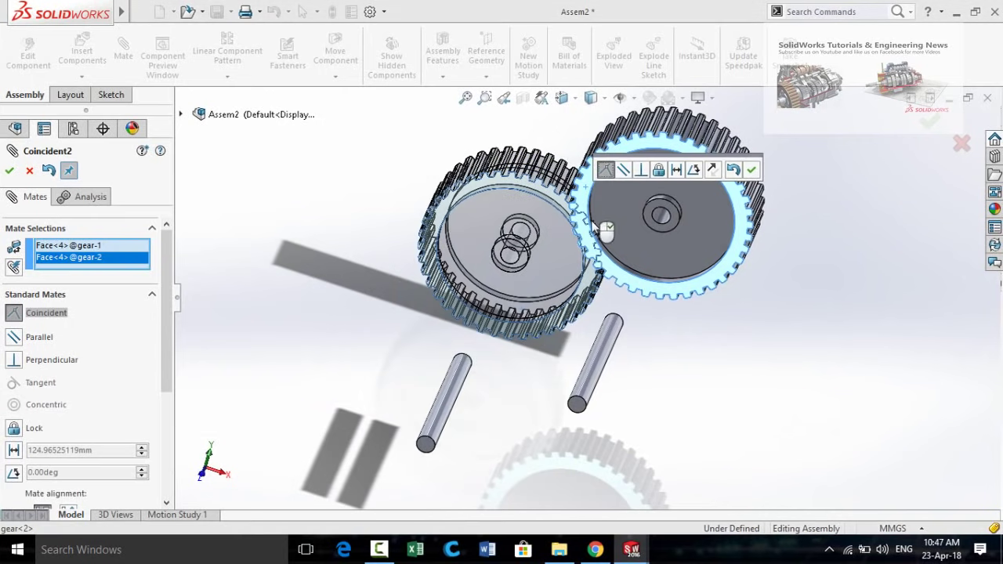
left_click(751, 169)
Step: Start a centered Width mate with the two end faces of one shaft as the width references
middle_click_drag(783, 301, 494, 378)
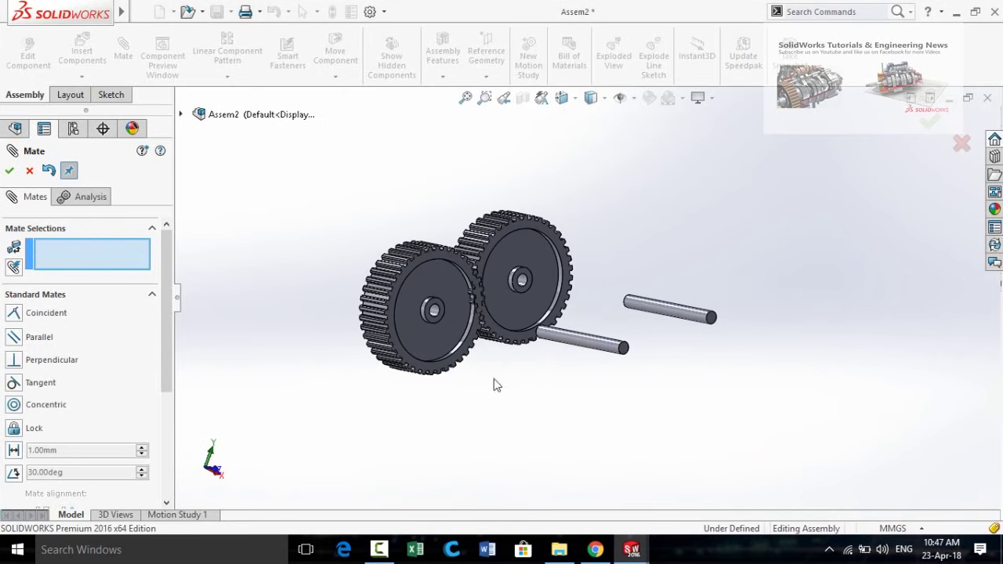
scroll(2, 337, "down", 3)
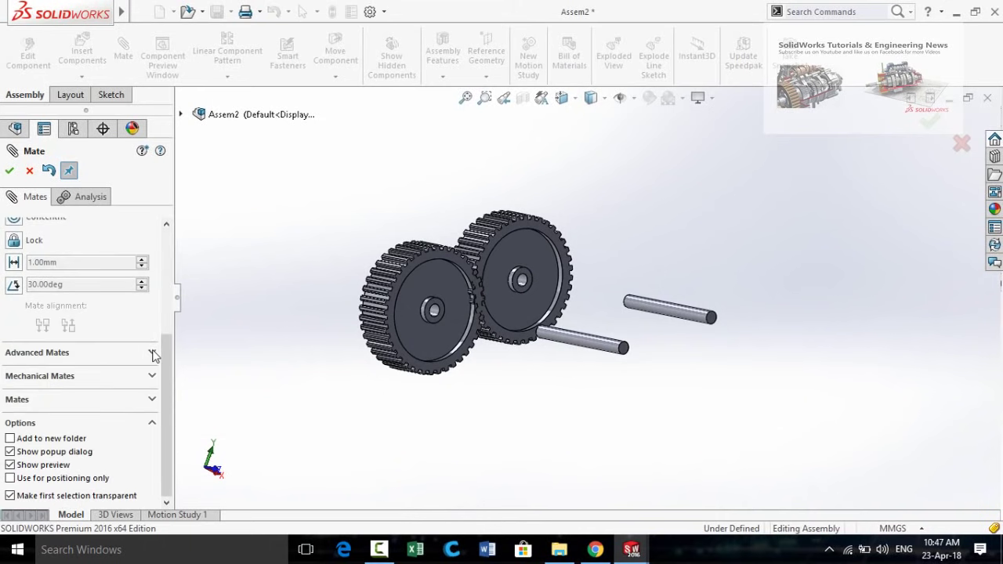
left_click(37, 354)
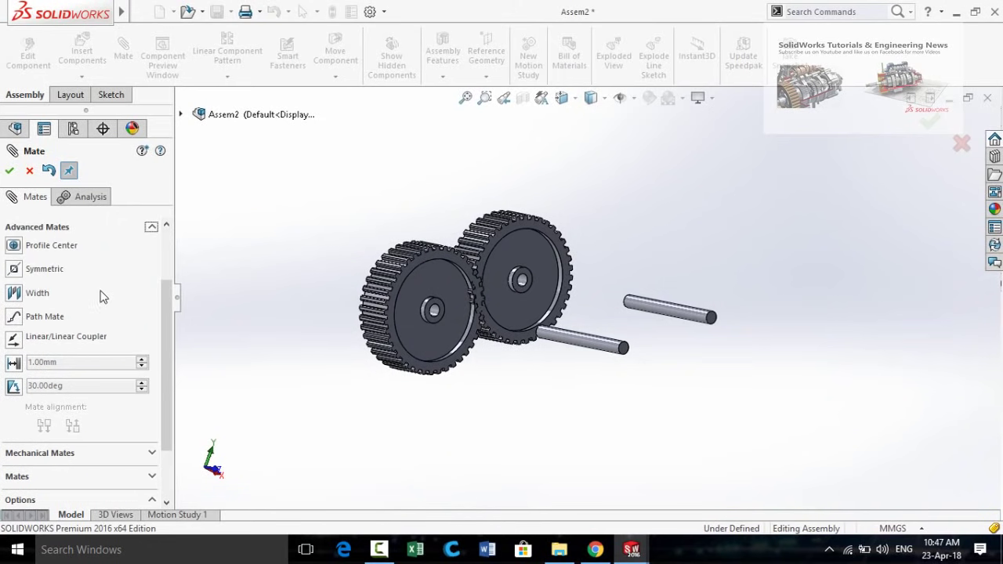
left_click(15, 293)
scroll(643, 353, "down", 3)
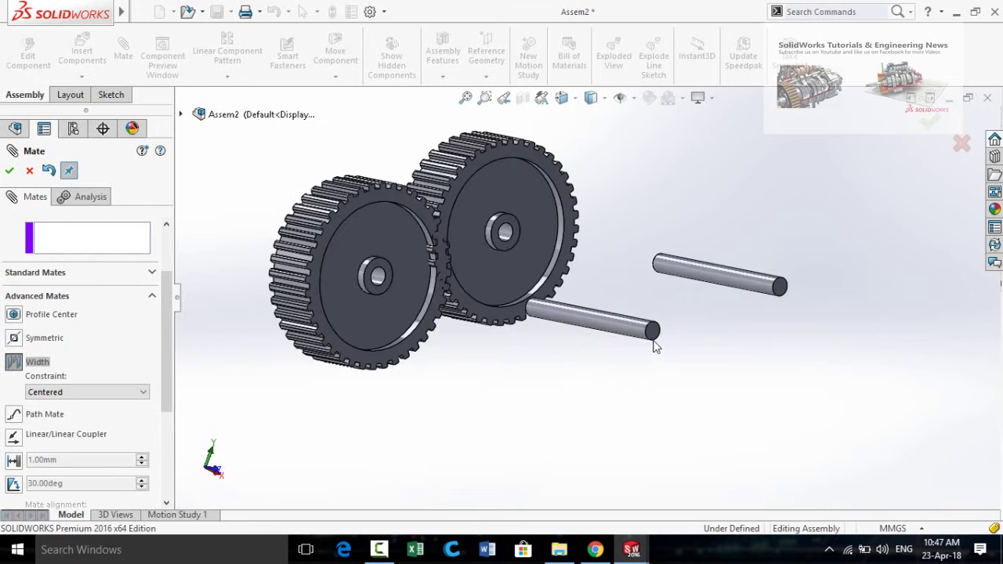
left_click(658, 337)
middle_click_drag(604, 369, 665, 340)
scroll(665, 340, "down", 3)
left_click(619, 329)
scroll(619, 329, "up", 4)
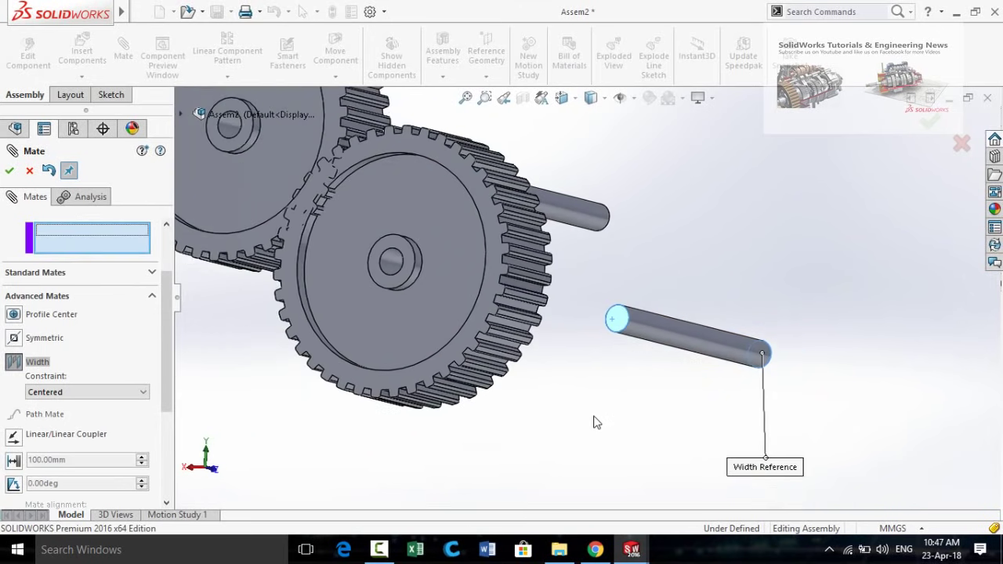
Step: Use both side faces of the first gear as tab references, apply the Width mate and finish mating
left_click(407, 348)
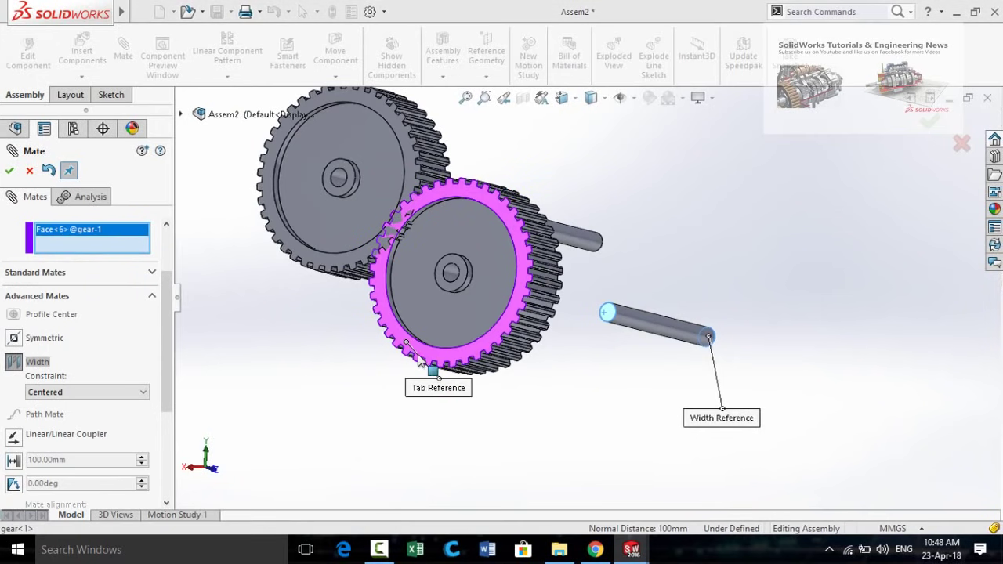
middle_click_drag(572, 423, 350, 362)
left_click(344, 370)
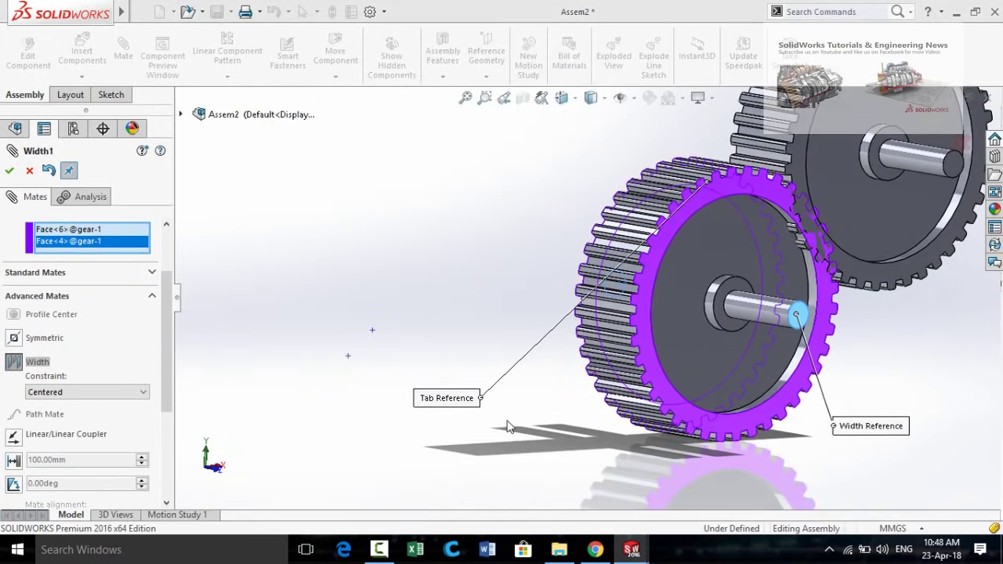
scroll(547, 455, "up", 4)
left_click(9, 170)
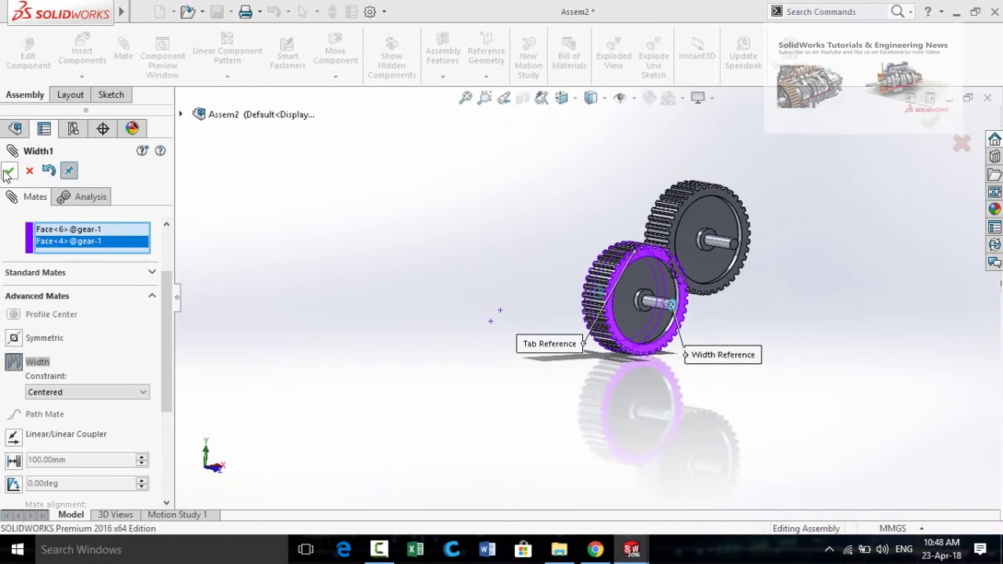
left_click(9, 173)
Step: Add a 110 mm distance mate between the cylindrical faces of the two shafts to space the gears apart
middle_click_drag(547, 386, 506, 394)
scroll(660, 333, "down", 3)
key("ctrl+1")
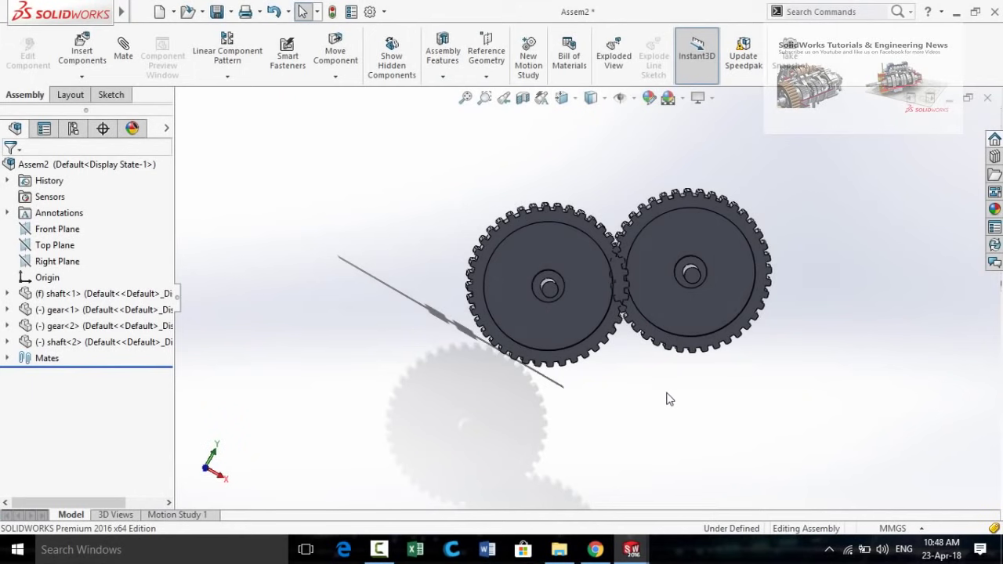
middle_click_drag(666, 399, 671, 429)
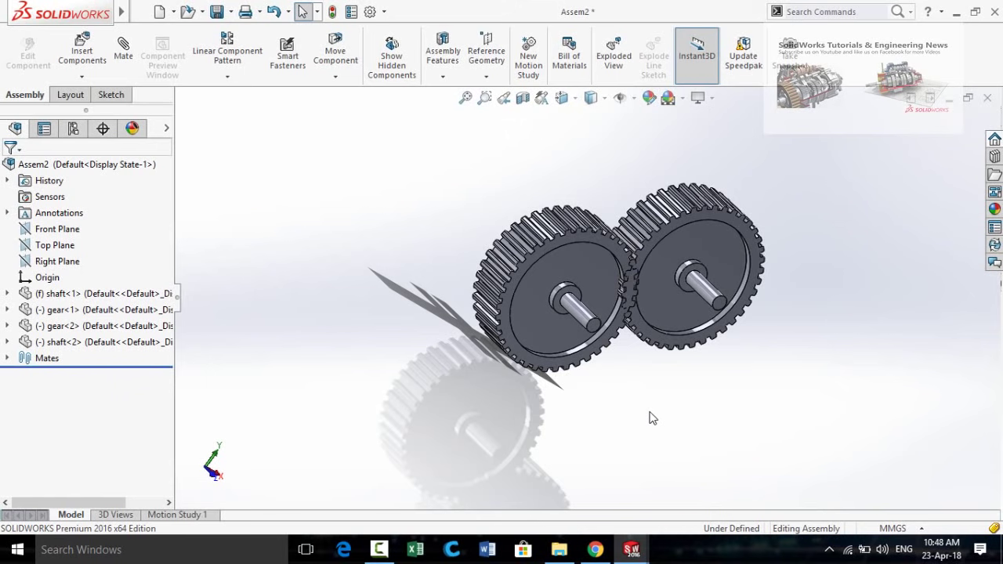
left_click(577, 316)
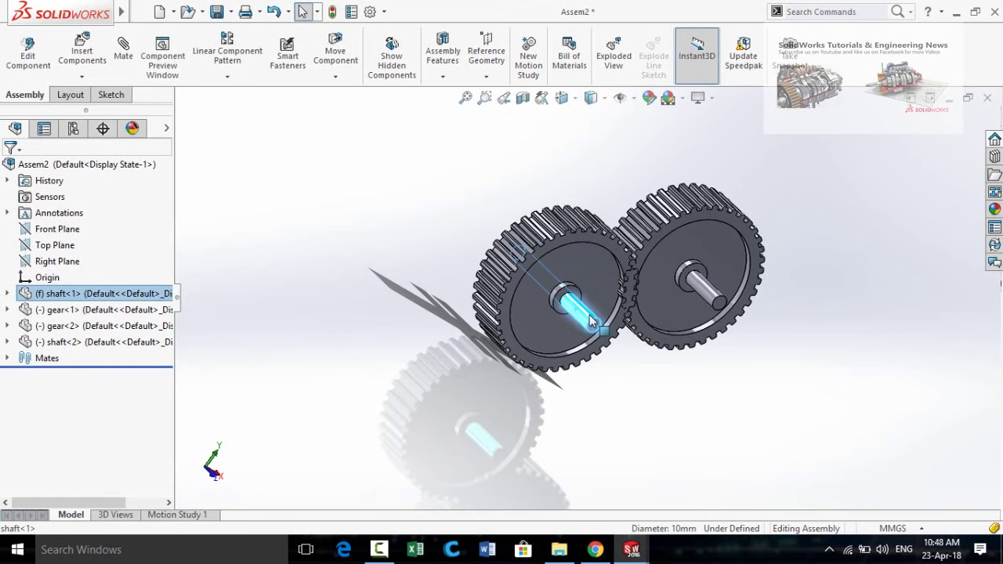
left_click(706, 292, "ctrl")
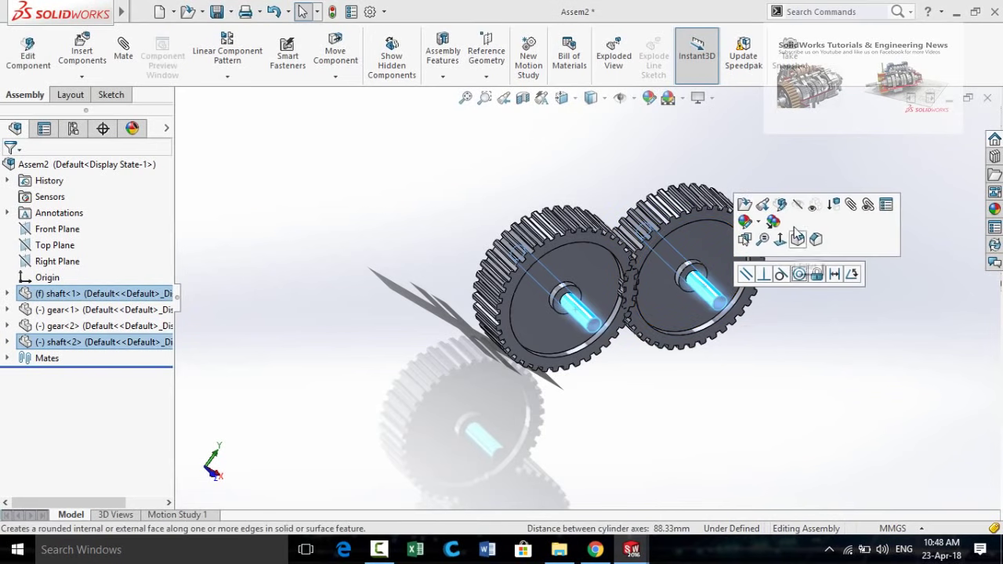
left_click(851, 206)
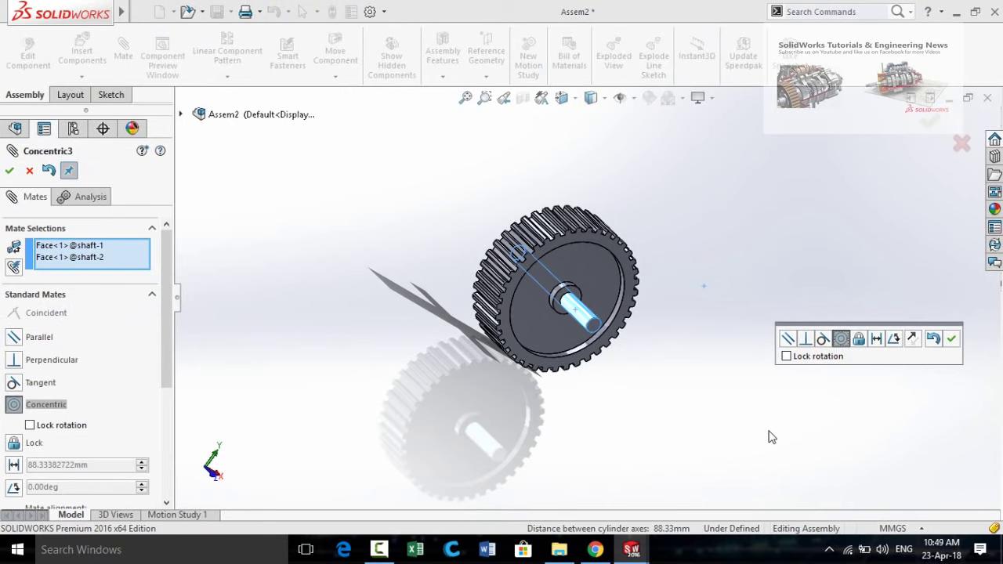
left_click(877, 339)
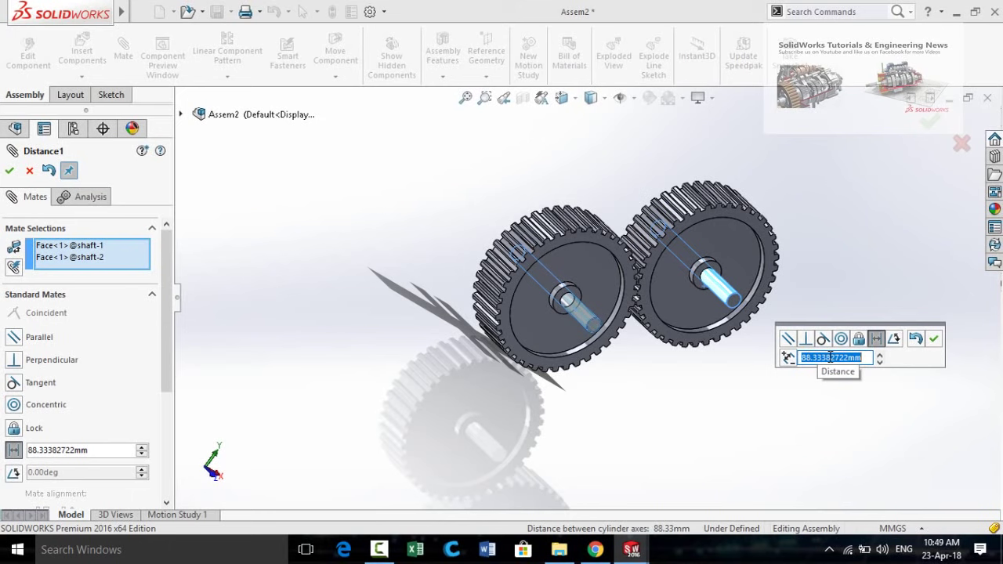
type("110")
key("Return")
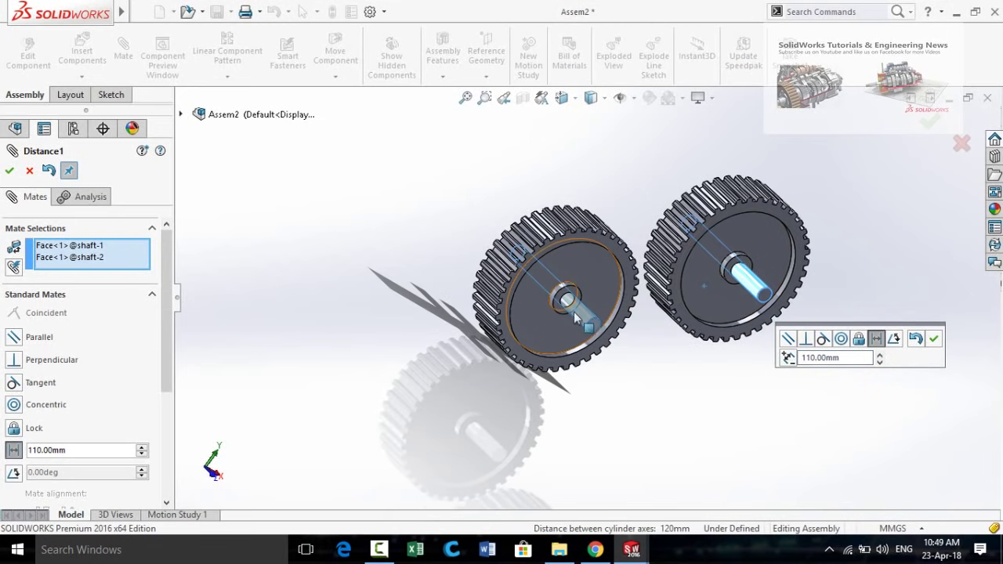
left_click(935, 340)
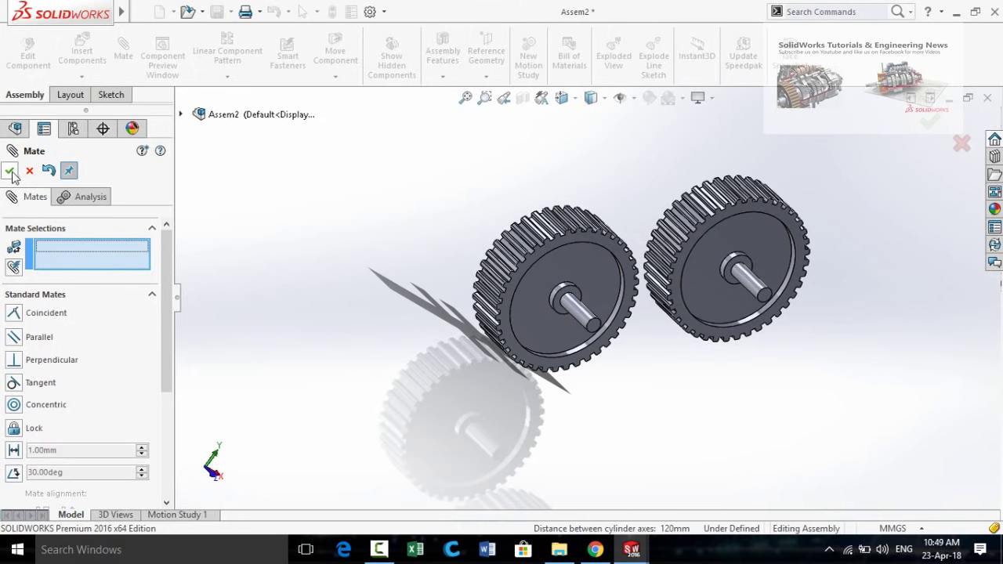
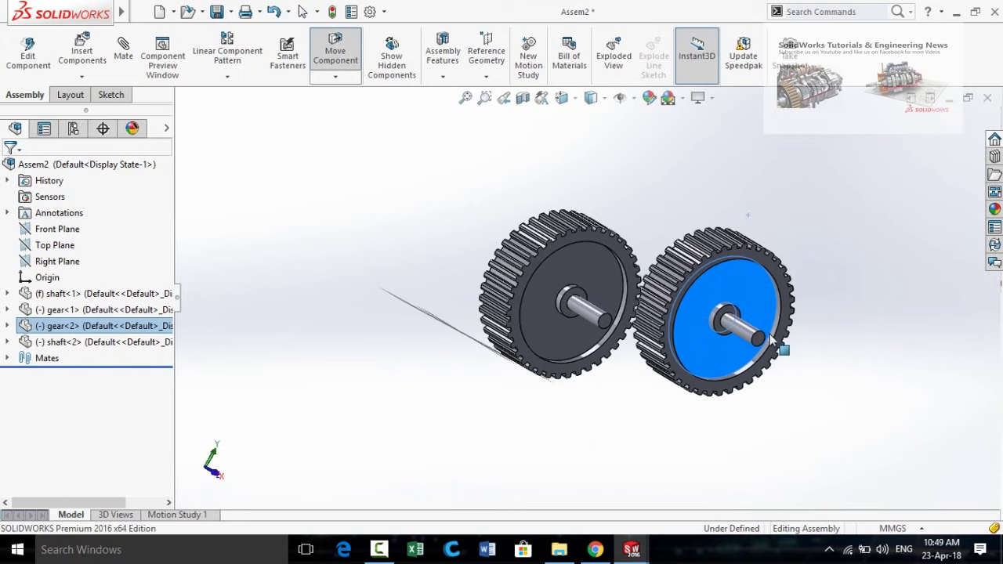
Step: Fix the second shaft in place so it can no longer move
left_click(737, 392)
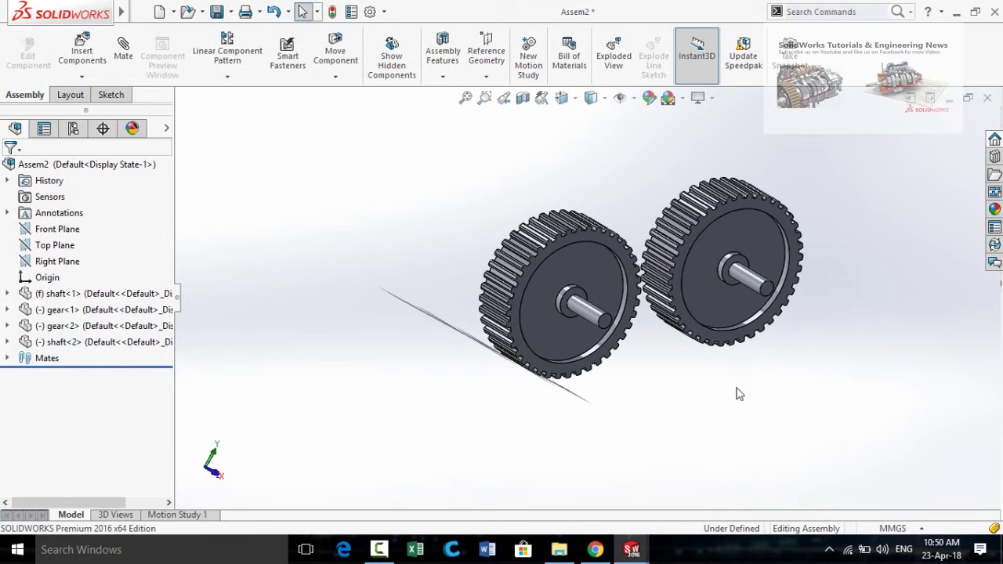
right_click(751, 286)
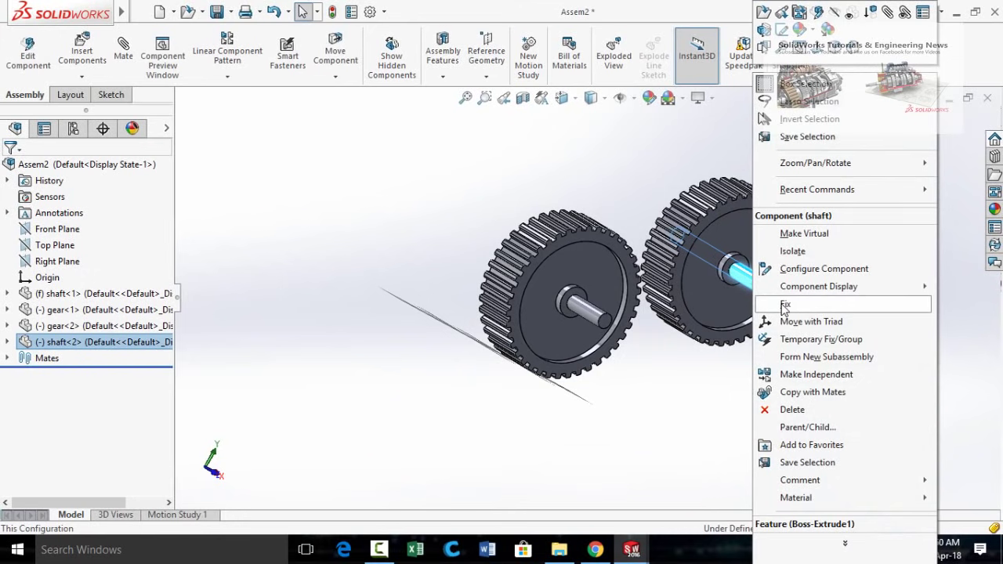
left_click(784, 306)
middle_click_drag(719, 394, 683, 381)
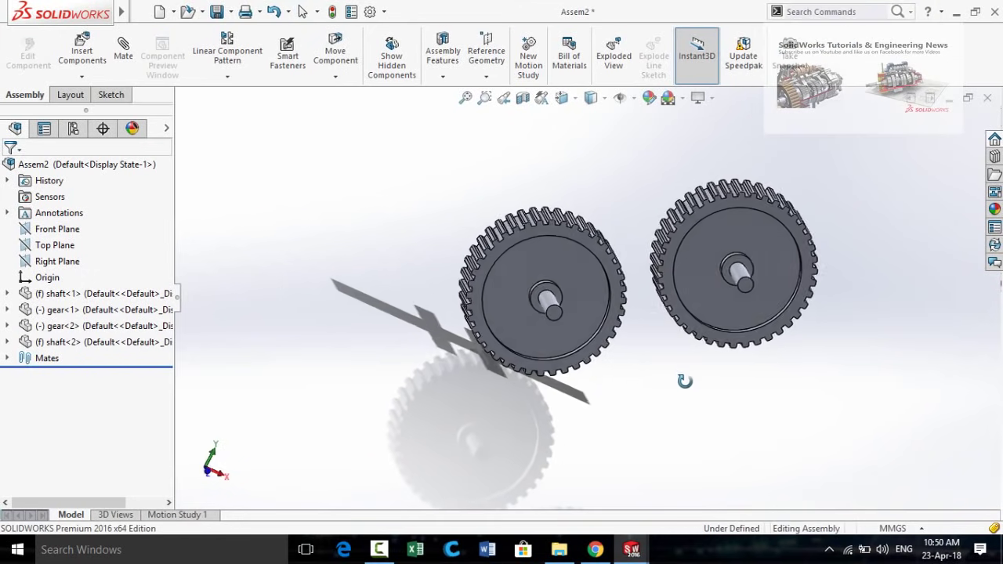
Step: Test by hand how each gear moves on its fixed shaft and inspect the assembly
left_click(703, 239)
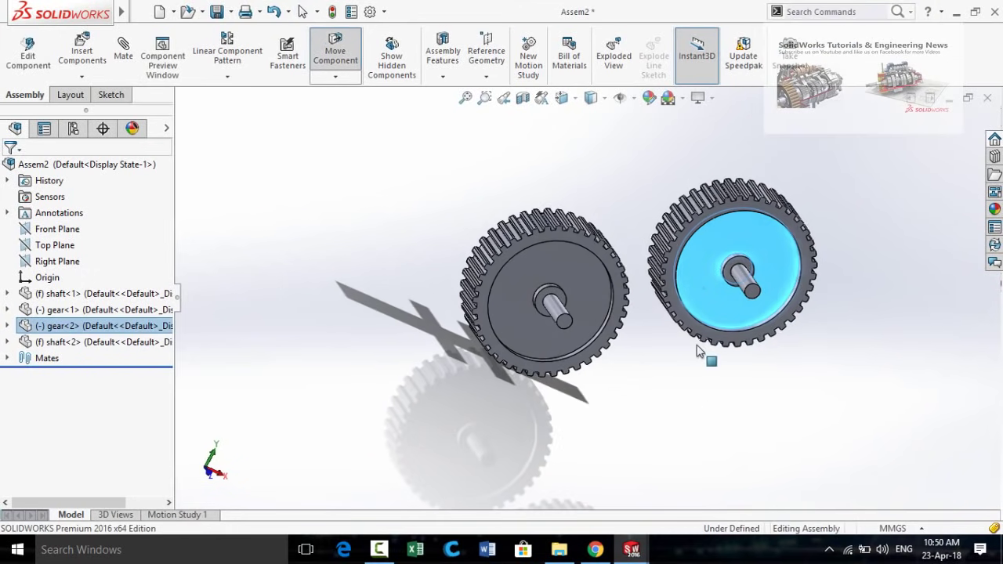
left_click_drag(598, 285, 677, 385)
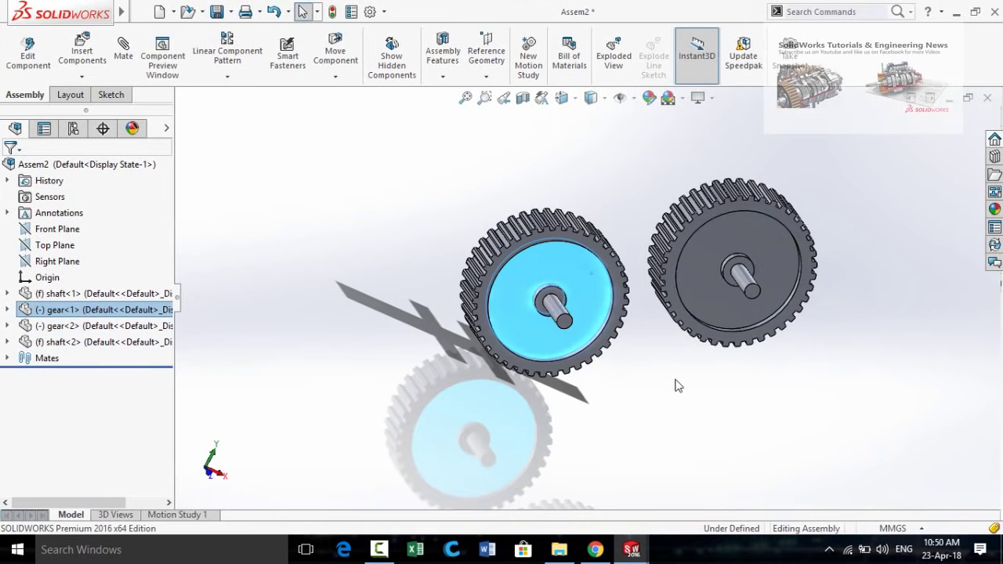
left_click(676, 385)
mouse_move(676, 385)
middle_mouse_down()
mouse_move(649, 365)
mouse_move(694, 354)
mouse_move(687, 373)
middle_mouse_up()
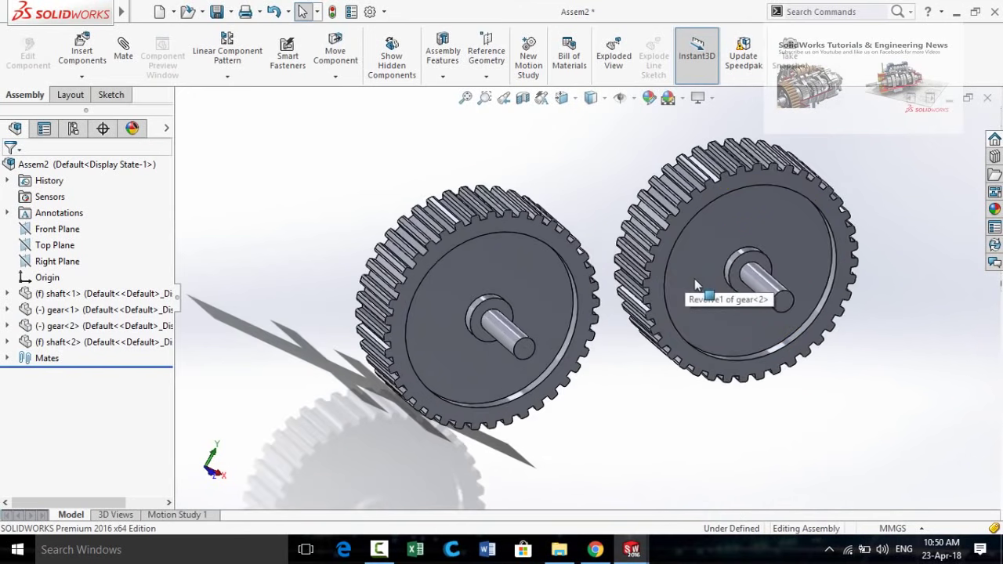
middle_click_drag(684, 281, 676, 258)
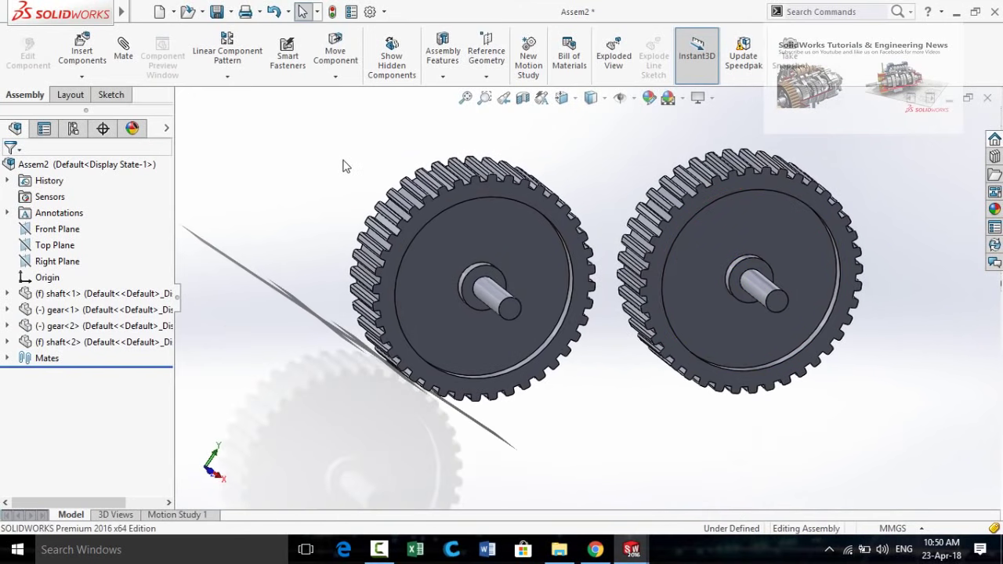
Step: Start a Belt/Chain feature with the first gear's cylindrical hub face as a belt member and set its diameter to 100 mm
left_click(446, 59)
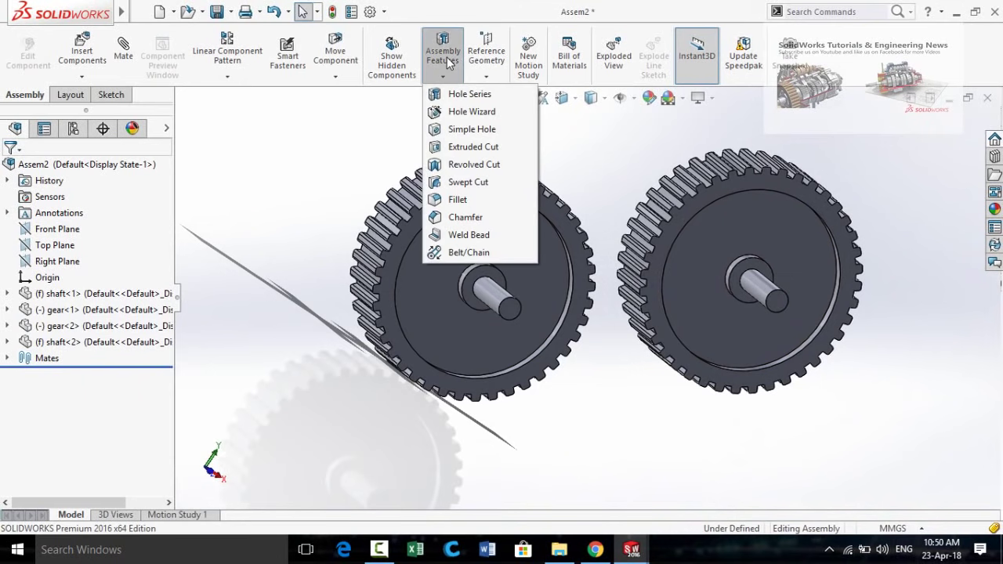
left_click(465, 253)
scroll(543, 372, "up", 3)
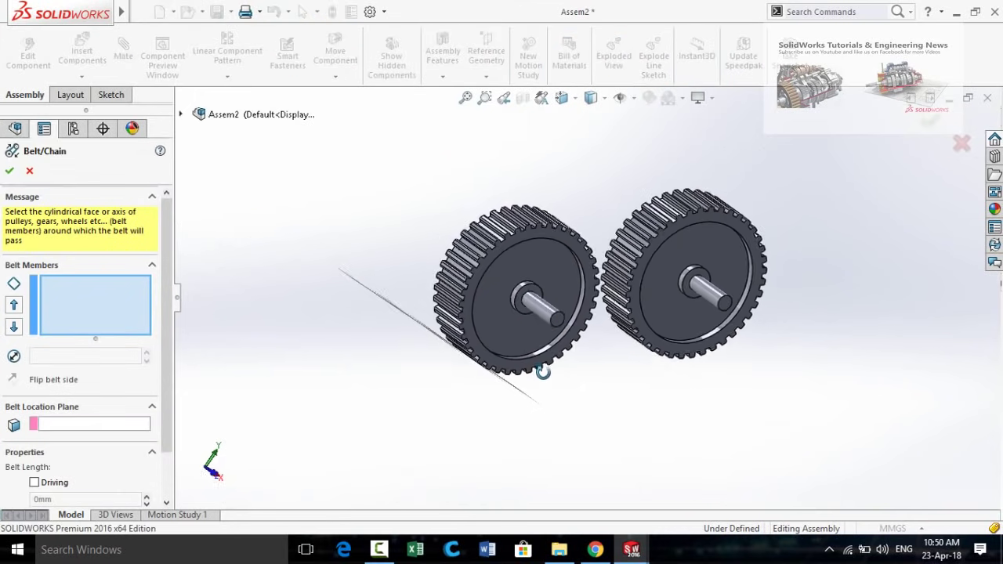
scroll(533, 302, "down", 3)
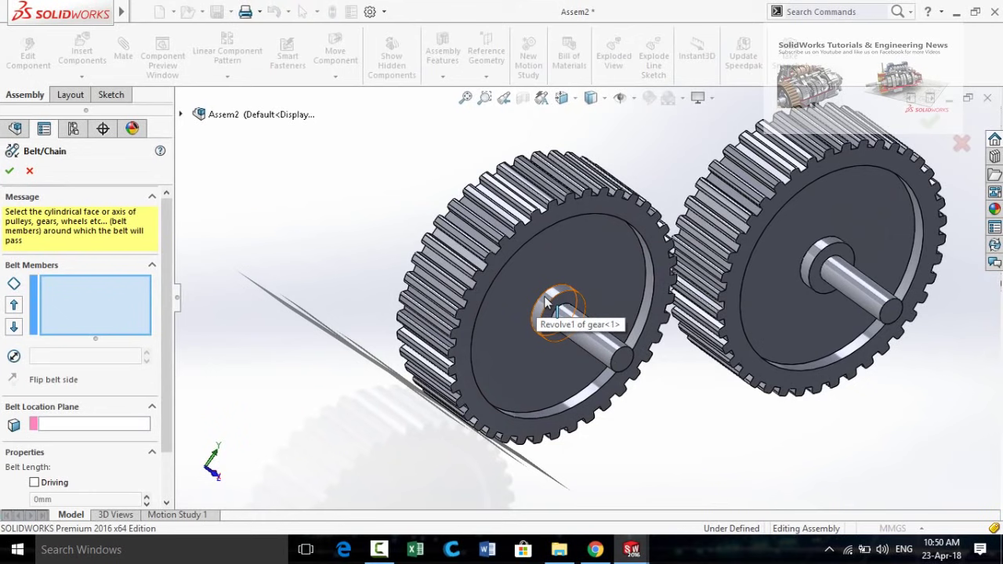
left_click(548, 304)
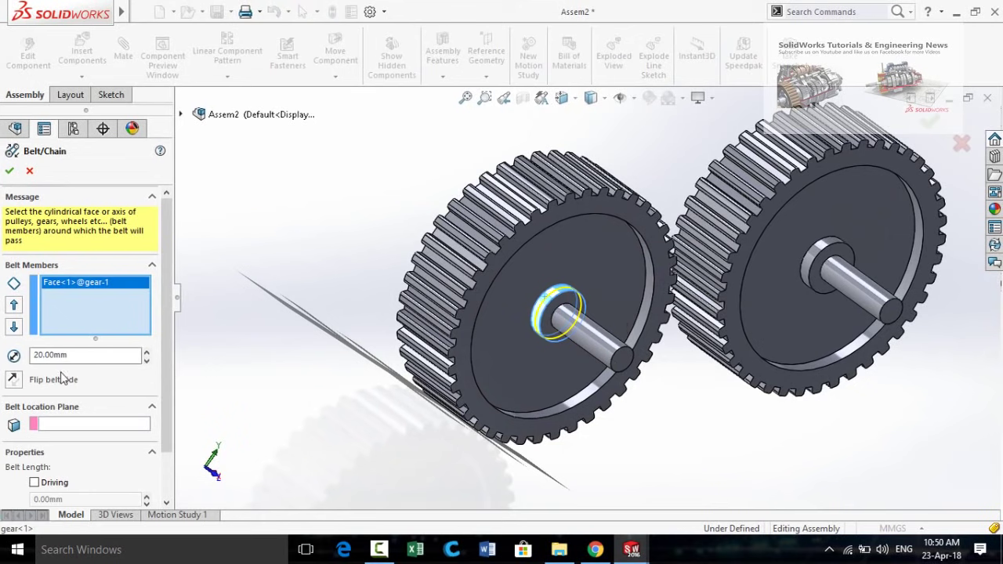
double_click(79, 355)
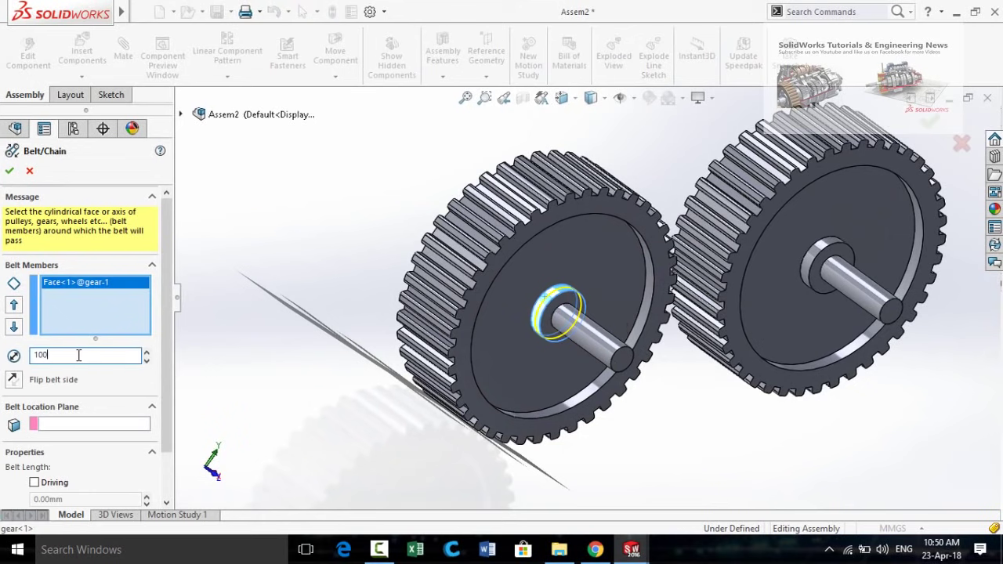
key("Return")
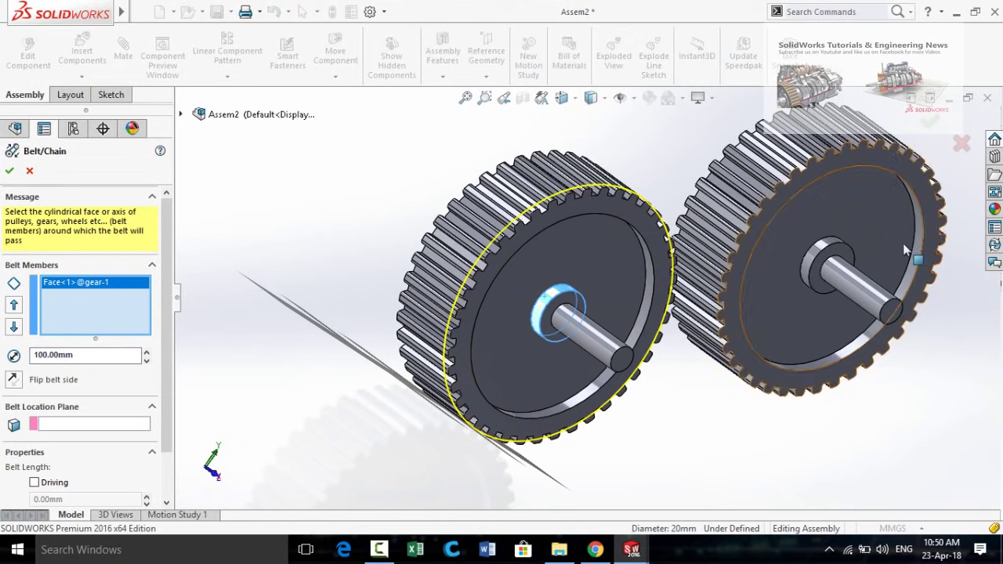
Step: Add the second gear's cylindrical hub face as a belt member and set its diameter to 100 mm
left_click(827, 244)
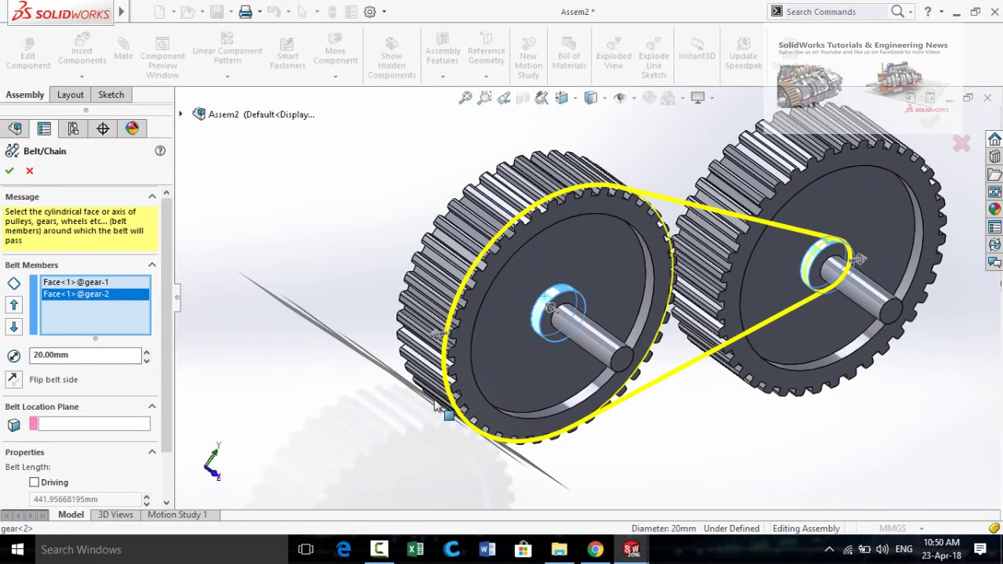
double_click(76, 356)
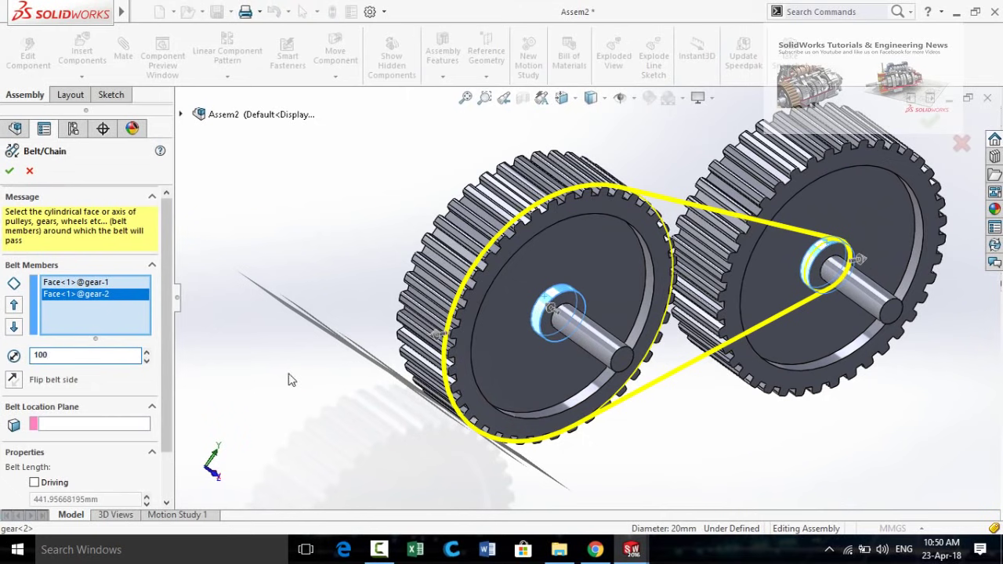
key("Return")
Step: Finish the belt with Create belt part enabled, saving the assembly as Assem2 in the Timing Belt folder
scroll(345, 372, "up", 2)
scroll(4, 407, "down", 2)
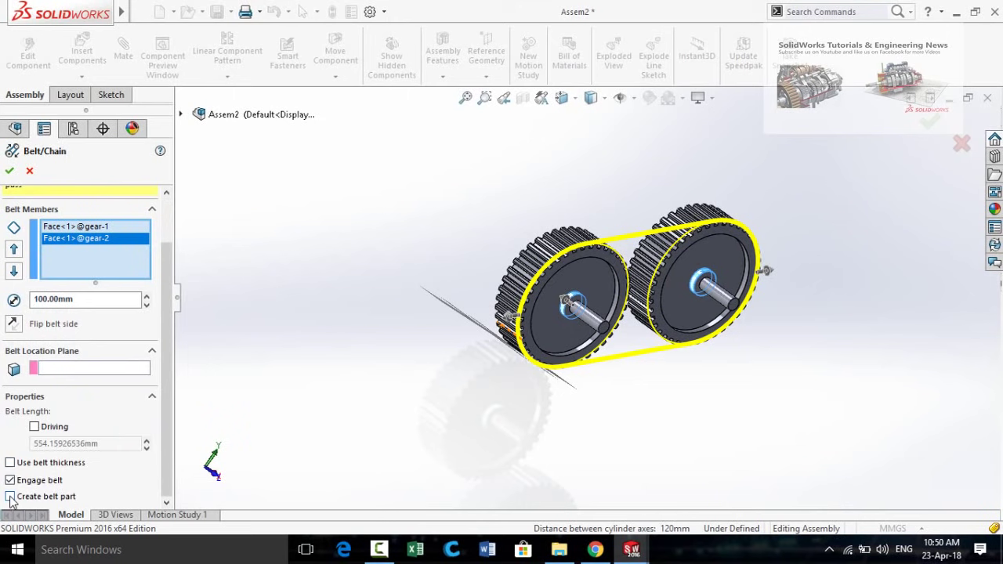
left_click(10, 170)
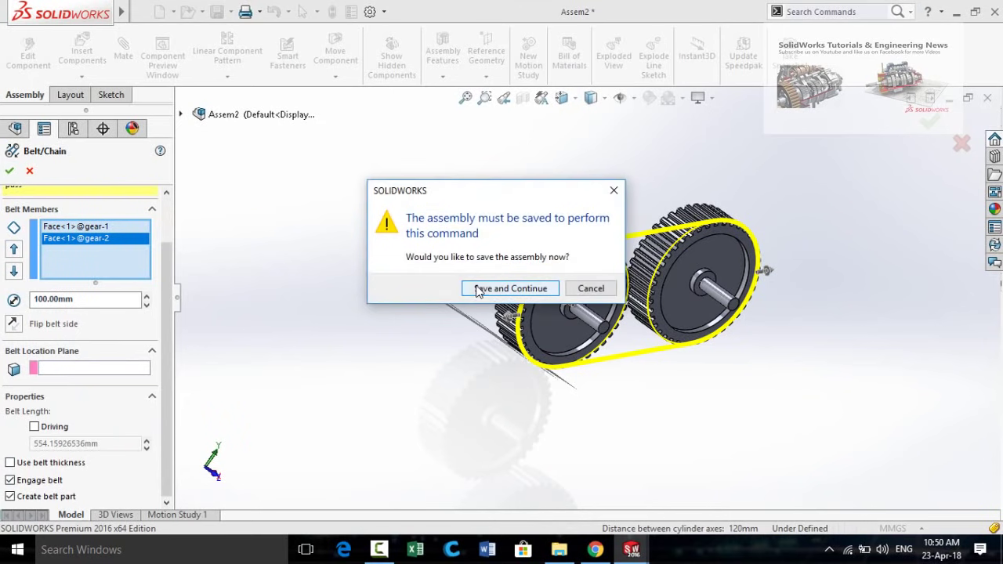
left_click(509, 288)
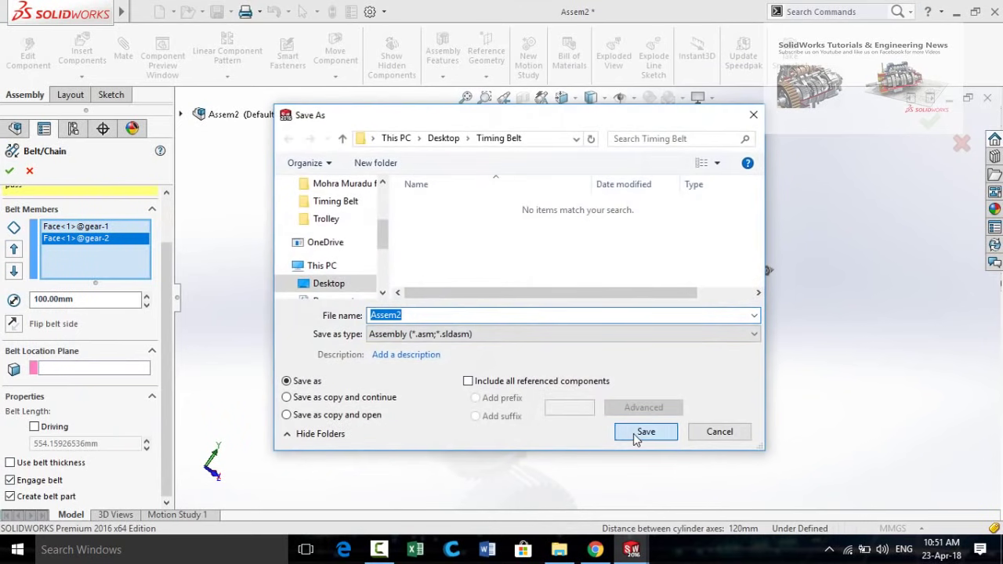
left_click(645, 433)
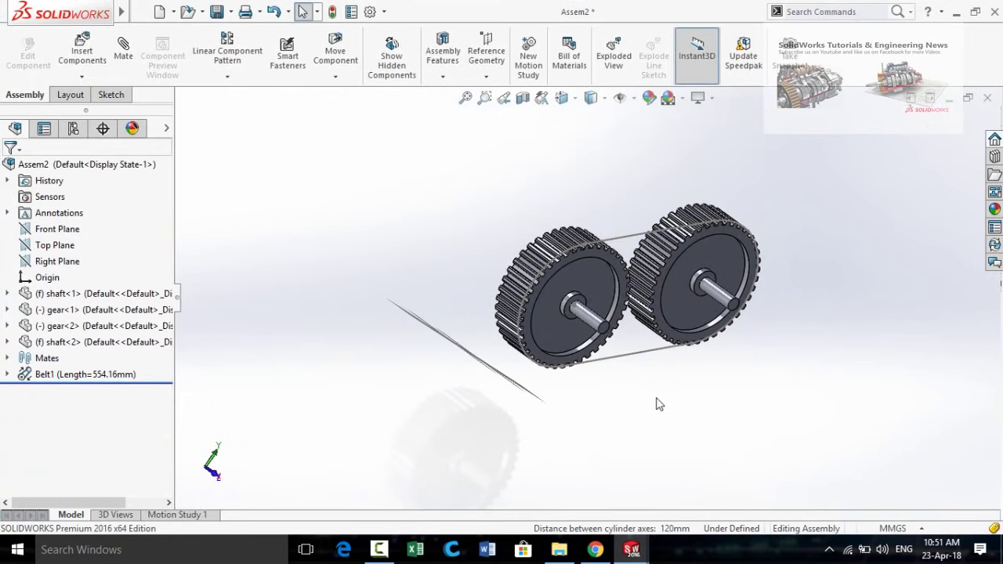
Step: Open the derived Sketch2 of the belt part under Belt1 for editing within the assembly
middle_click_drag(647, 403, 484, 449)
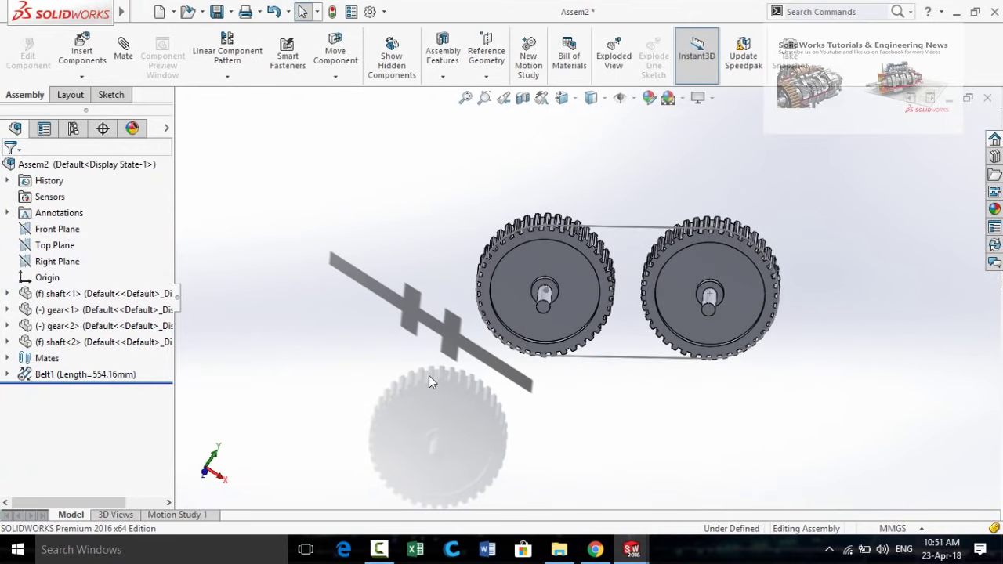
mouse_move(428, 375)
middle_mouse_down()
mouse_move(476, 353)
mouse_move(441, 376)
middle_mouse_up()
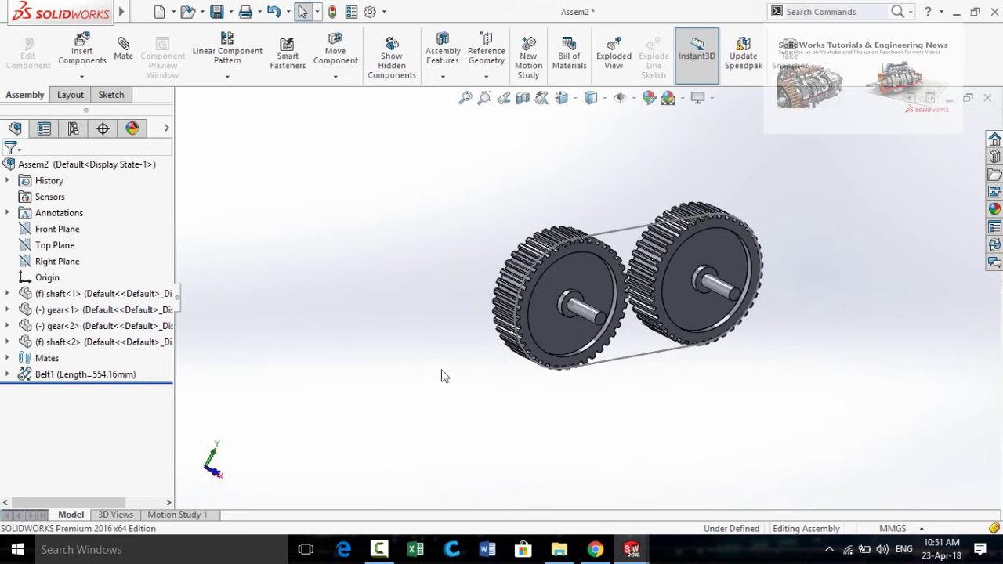
left_click(6, 375)
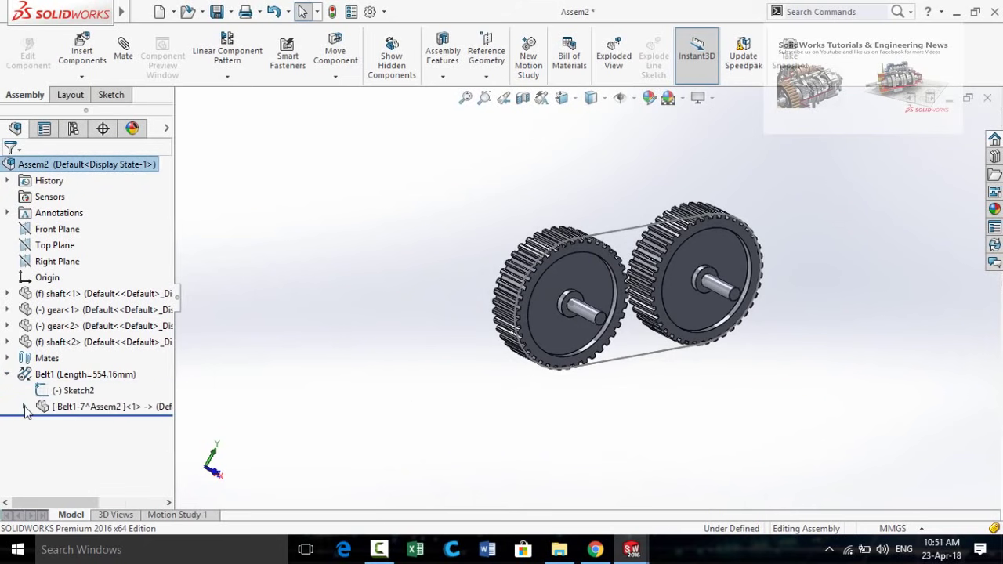
left_click(24, 408)
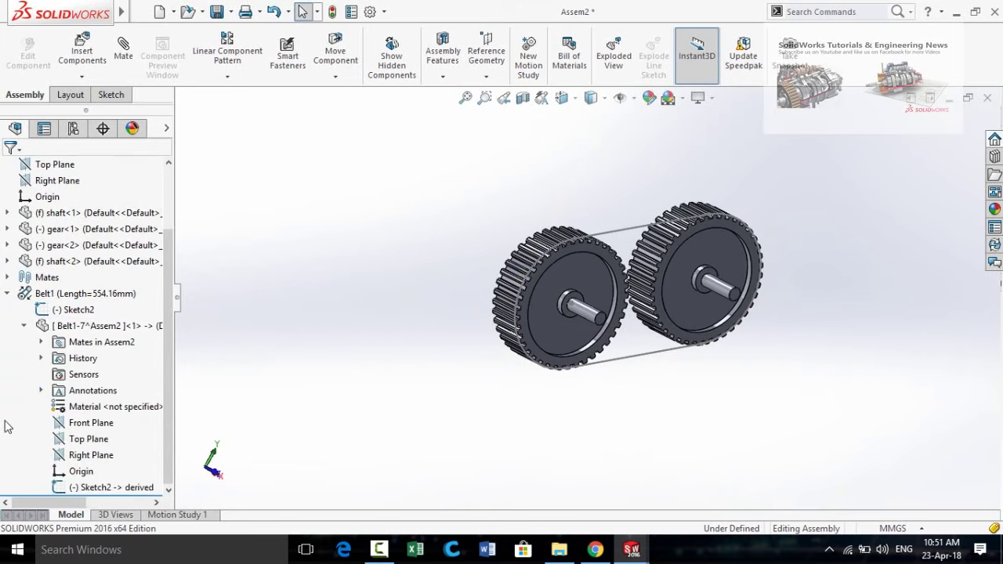
left_click(83, 488)
left_click(92, 445)
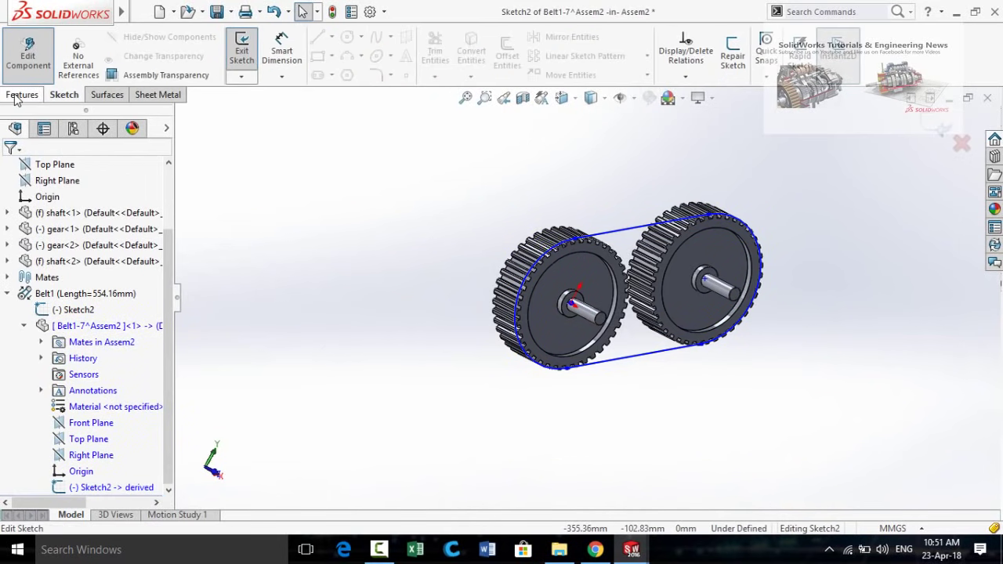
Step: Start an Extruded Boss from the belt sketch, with Direction 1 Up To Surface ending at the first gear's flat rim face
left_click(21, 95)
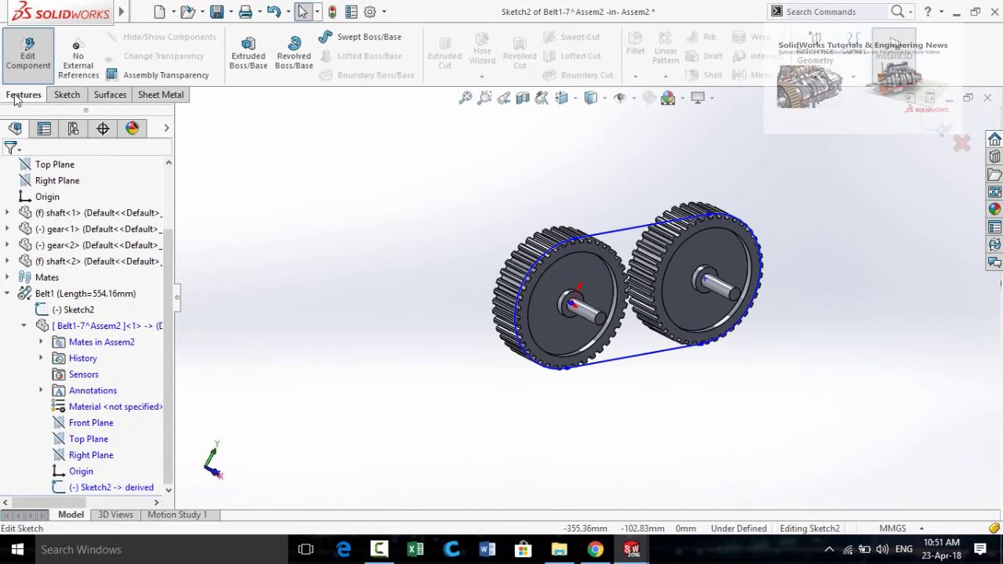
left_click(249, 56)
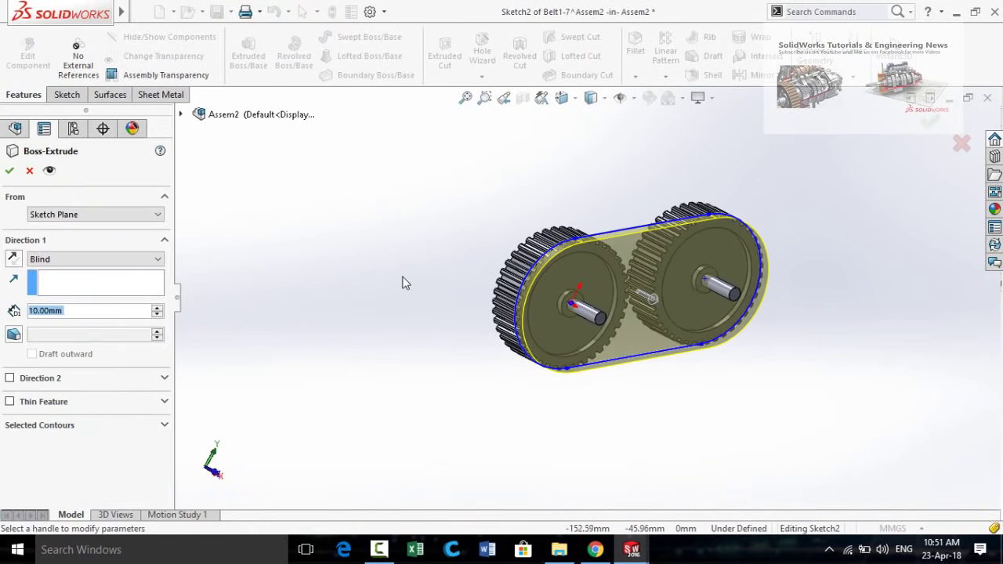
middle_click_drag(405, 283, 665, 282)
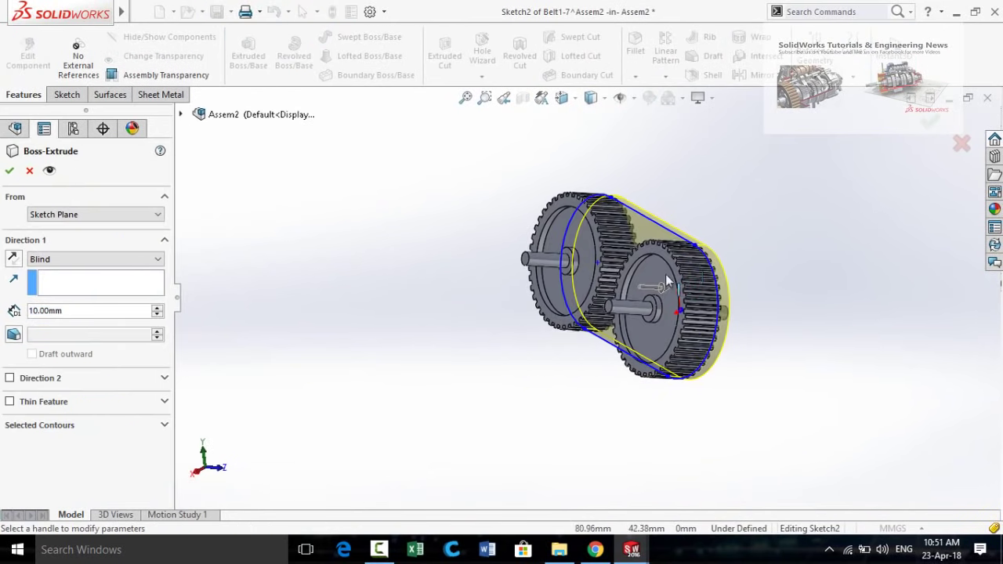
scroll(665, 280, "down", 5)
left_click(608, 252)
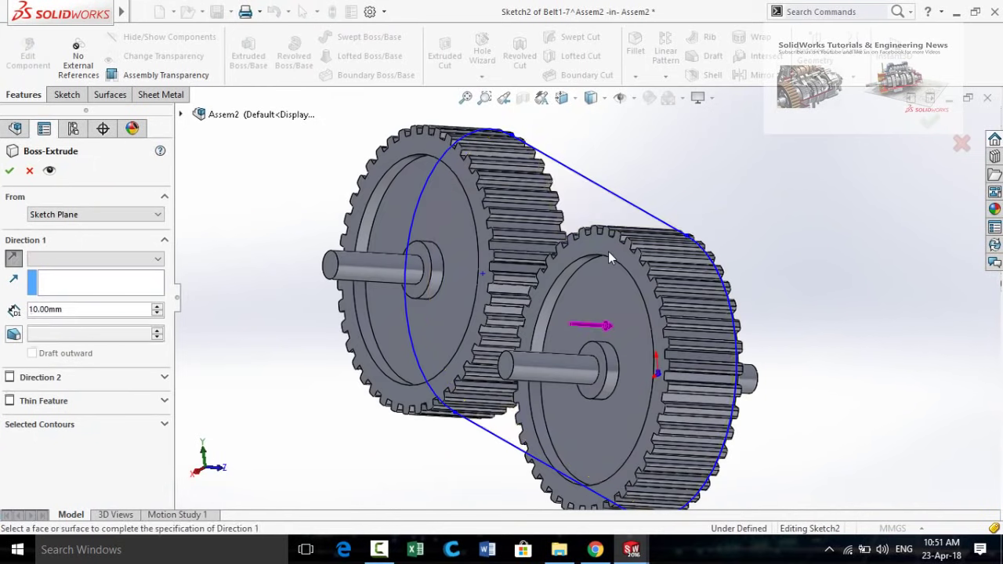
Step: Enable Direction 2 for the belt extrusion as Blind with a depth of 2.5 mm
left_click(9, 378)
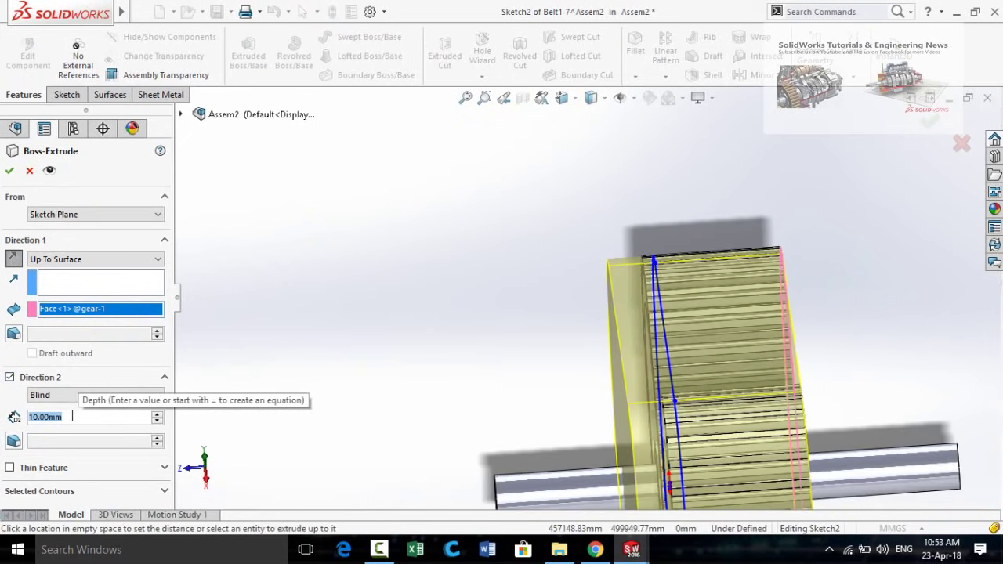
type("2.5")
key("Return")
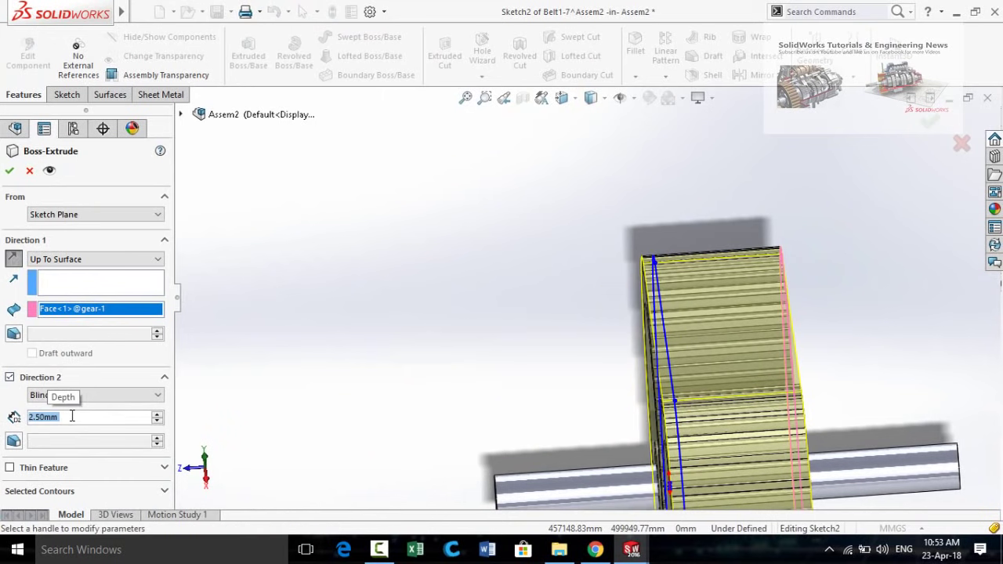
Step: Make the belt extrusion a One-Direction thin feature 2.5 mm thick, lying outside the gear teeth, and finish it
left_click(10, 468)
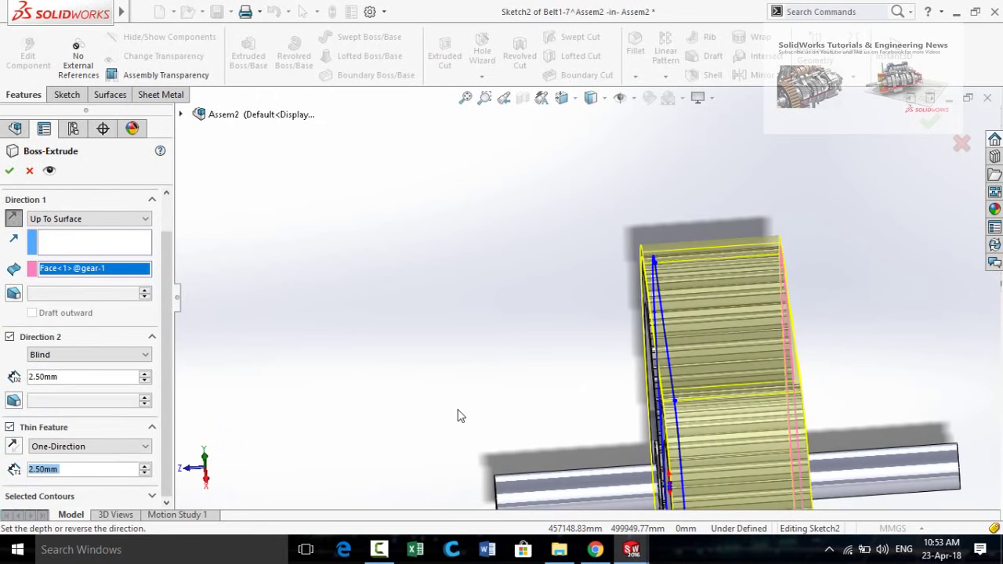
middle_click_drag(461, 416, 562, 362)
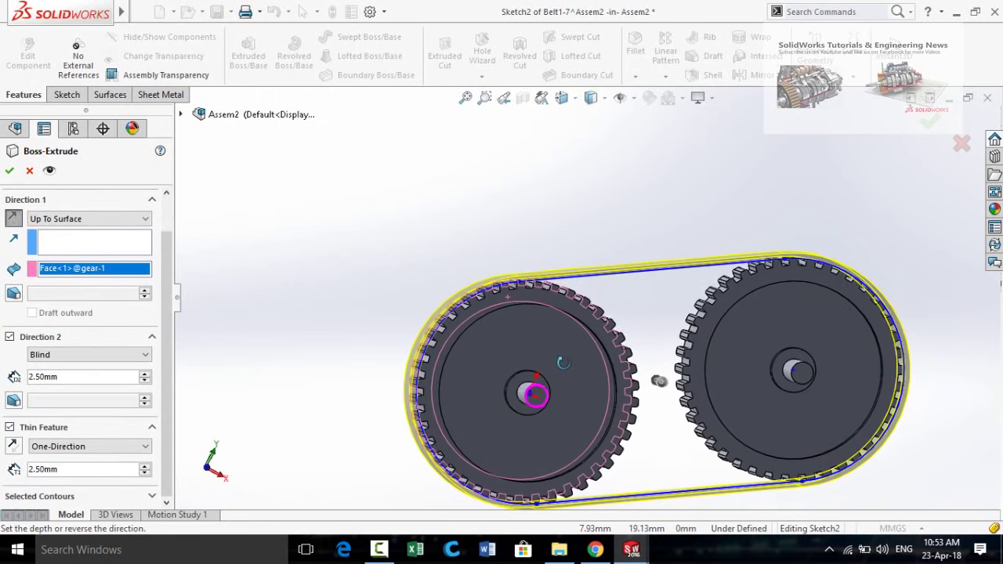
scroll(478, 302, "down", 5)
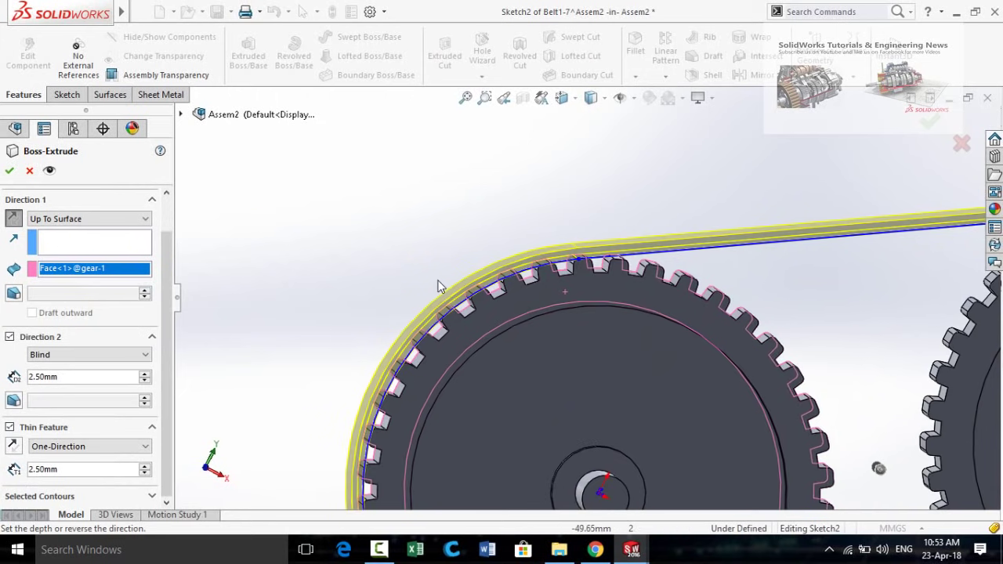
middle_click_drag(449, 302, 376, 240)
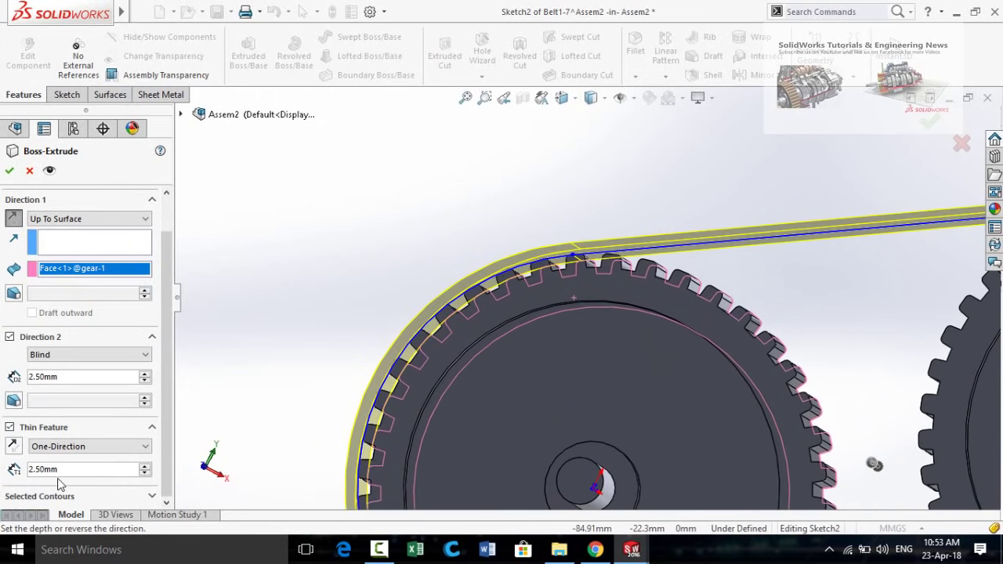
middle_click_drag(337, 275, 360, 258)
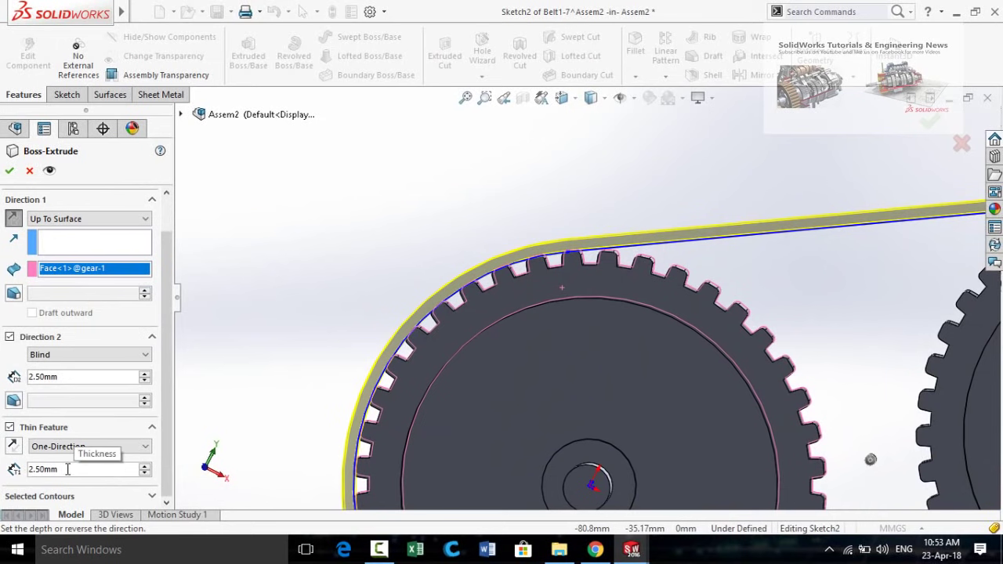
left_click(9, 174)
Step: Finish editing the belt part and return to editing the assembly
scroll(430, 278, "up", 3)
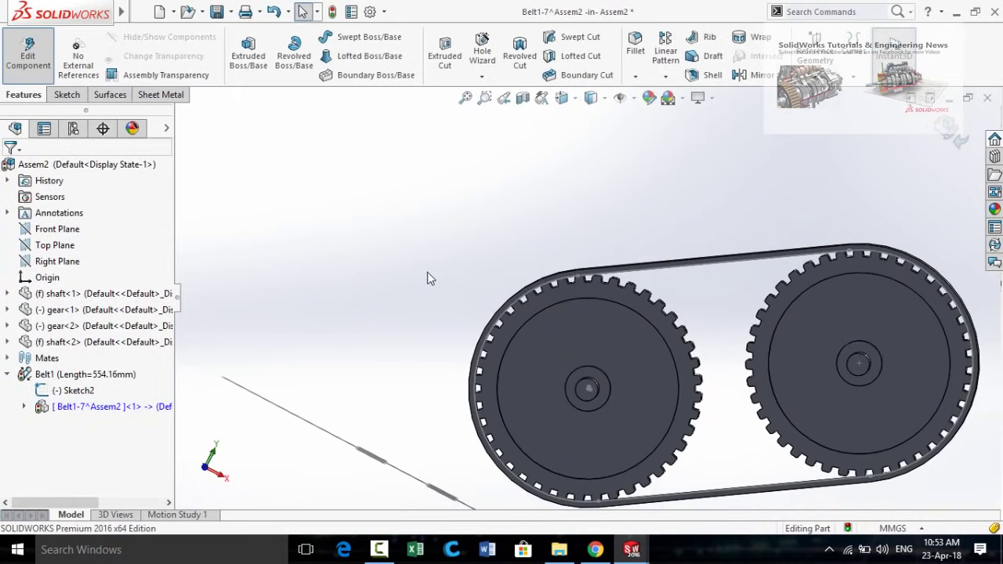
middle_click_drag(430, 278, 531, 350)
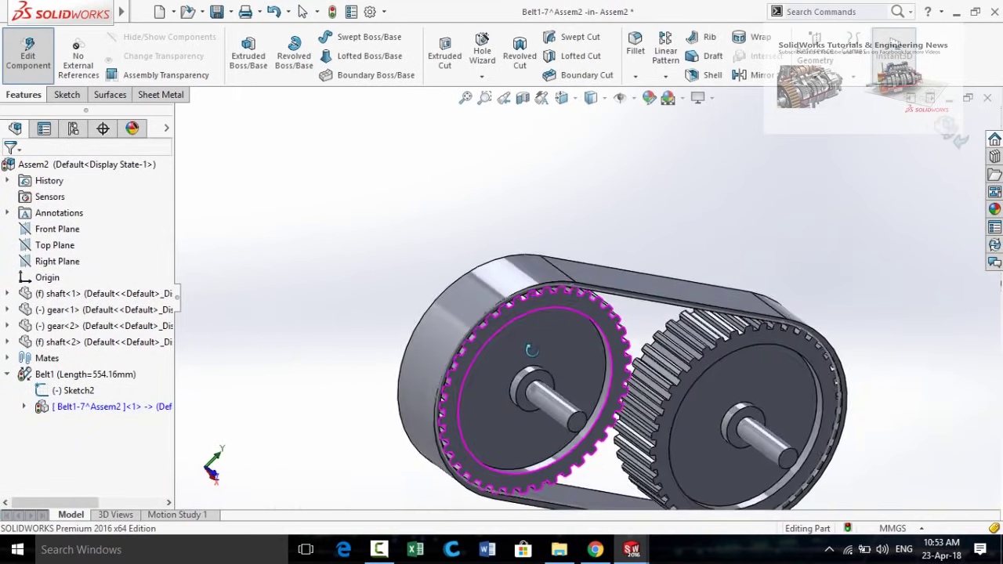
key("ctrl+7")
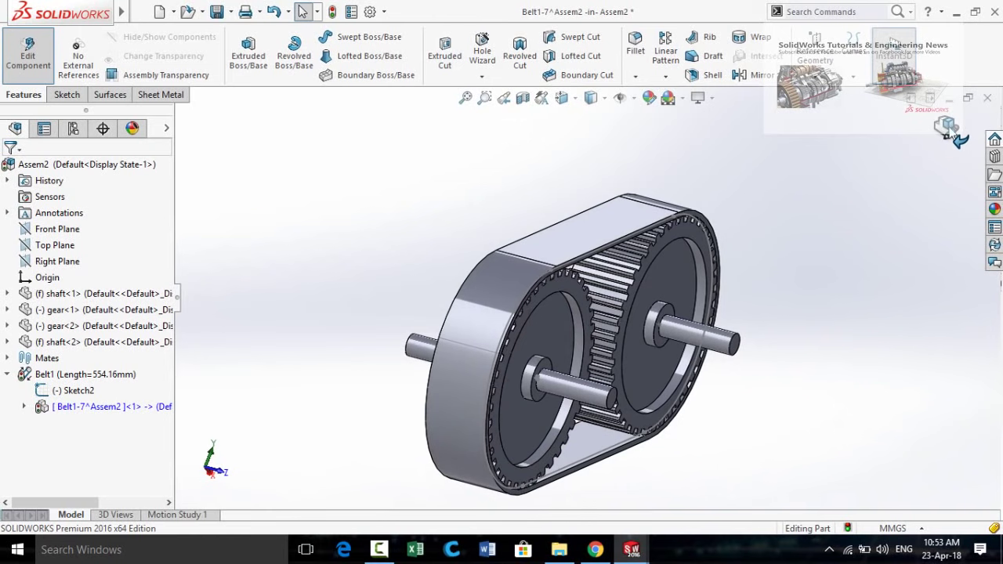
left_click(949, 130)
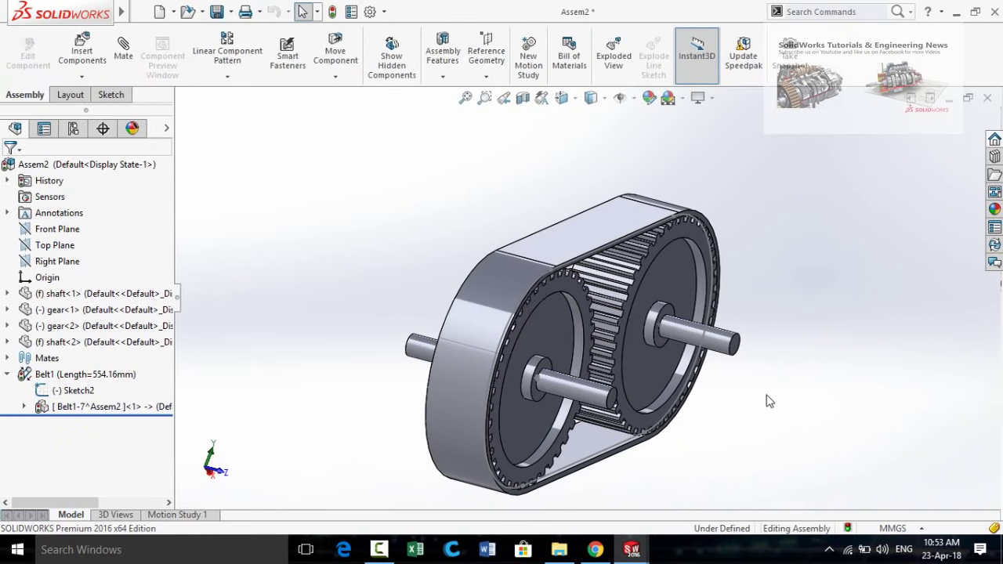
Step: Turn the second gear on its shaft to check the belt drive's motion
middle_click_drag(770, 401, 674, 288)
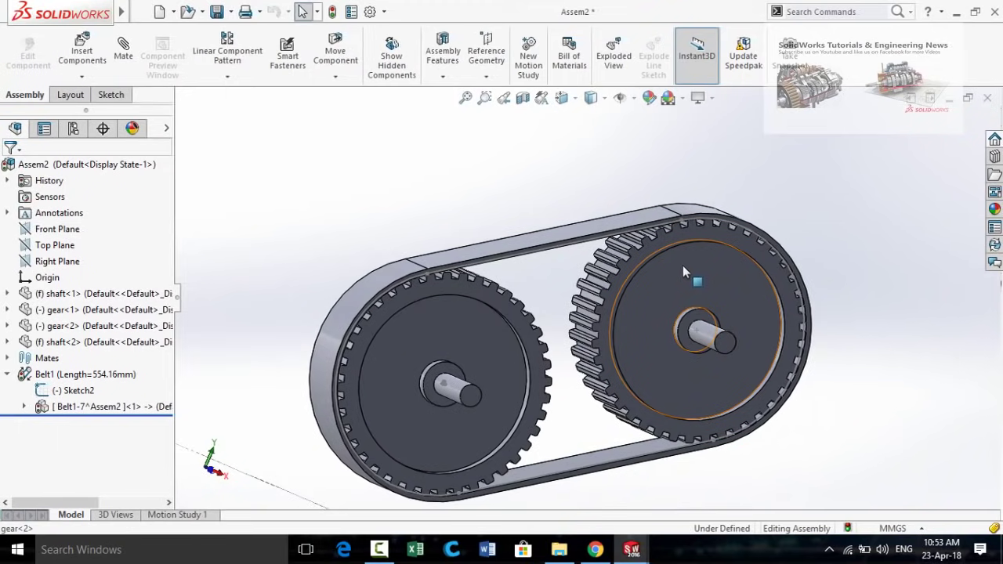
left_click_drag(683, 270, 752, 274)
left_click(875, 280)
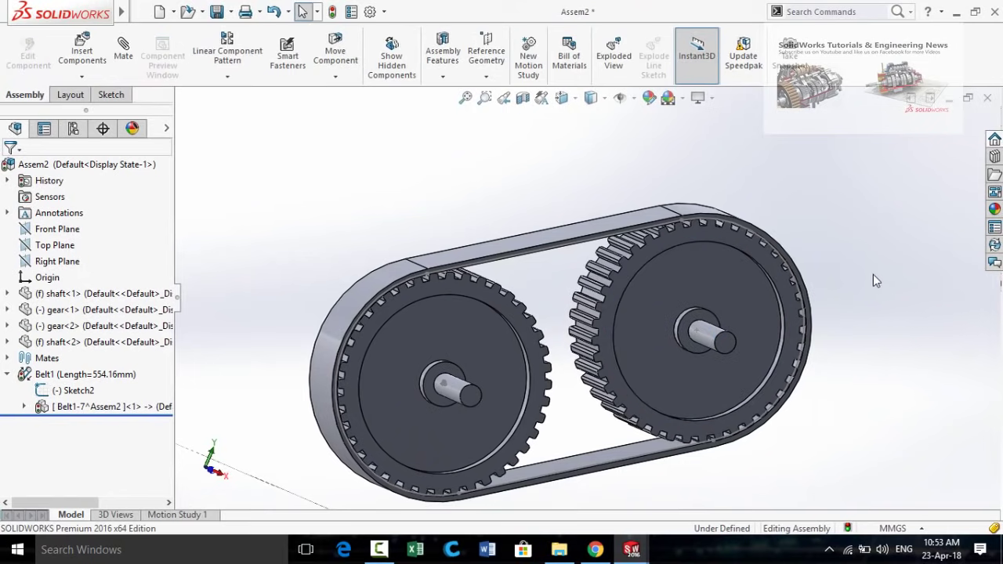
Step: Hide Sketch2 of the Belt1 feature
middle_click_drag(873, 275, 548, 232)
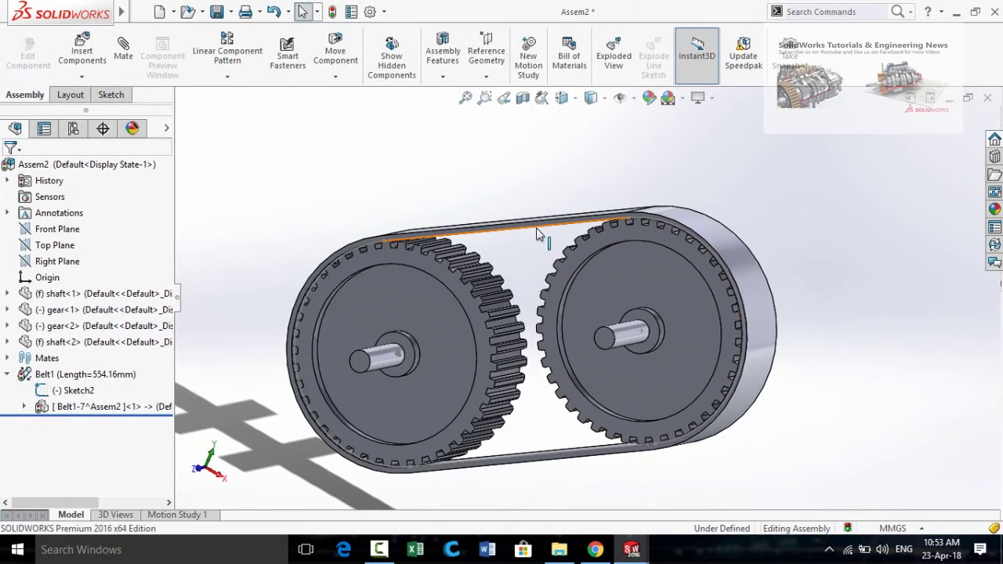
left_click(550, 232)
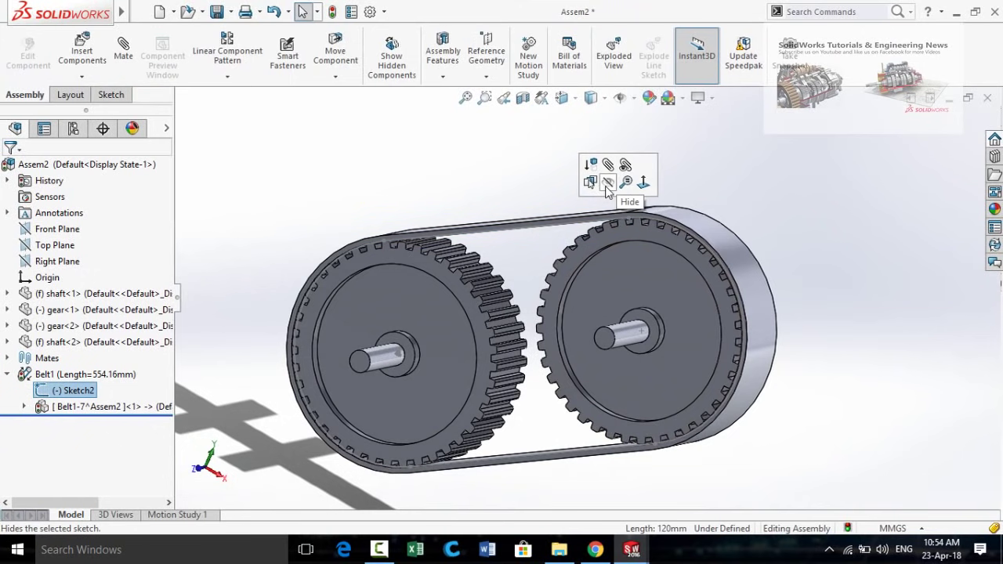
left_click(496, 190)
Step: Start a new assembly sketch on the toothed rim face of the first gear
mouse_move(493, 192)
middle_mouse_down()
mouse_move(459, 195)
mouse_move(460, 240)
mouse_move(474, 219)
middle_mouse_up()
scroll(307, 123, "down", 4)
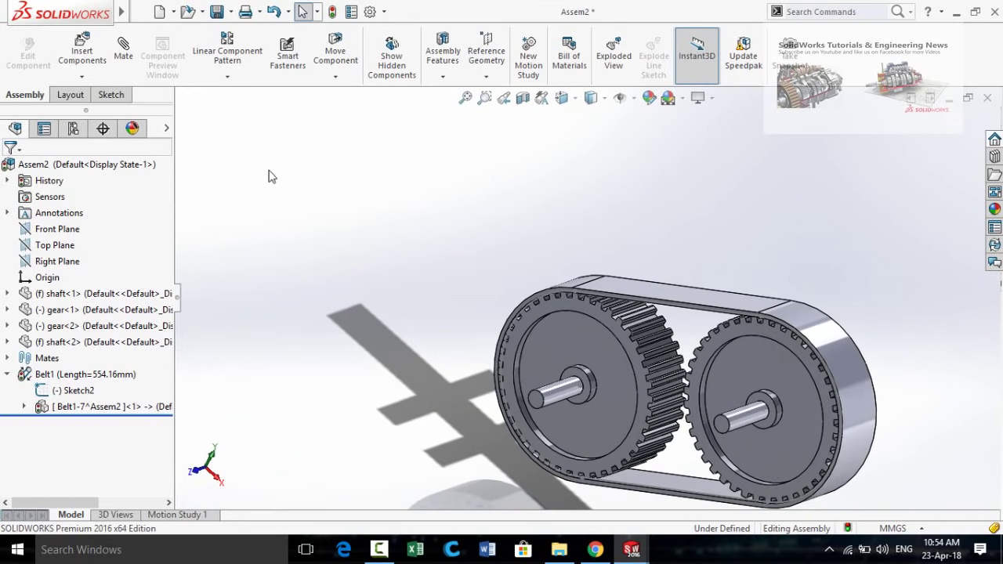
scroll(611, 267, "up", 4)
scroll(573, 308, "down", 1)
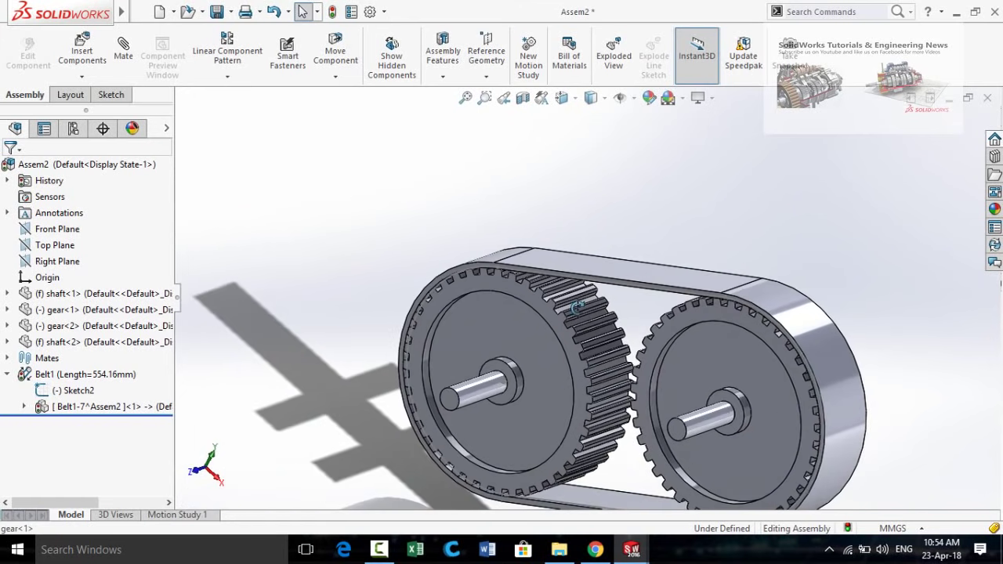
left_click(519, 290)
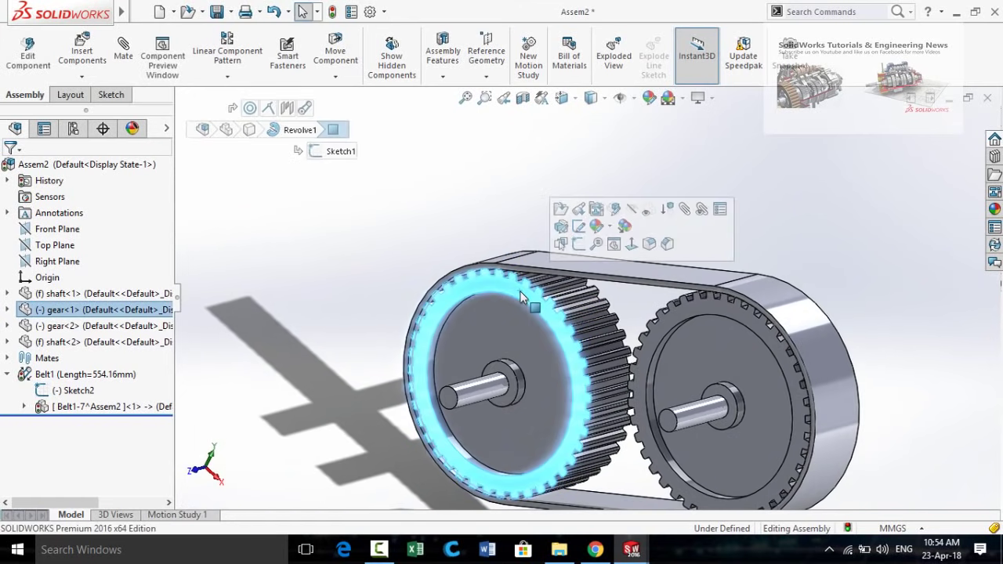
left_click(579, 244)
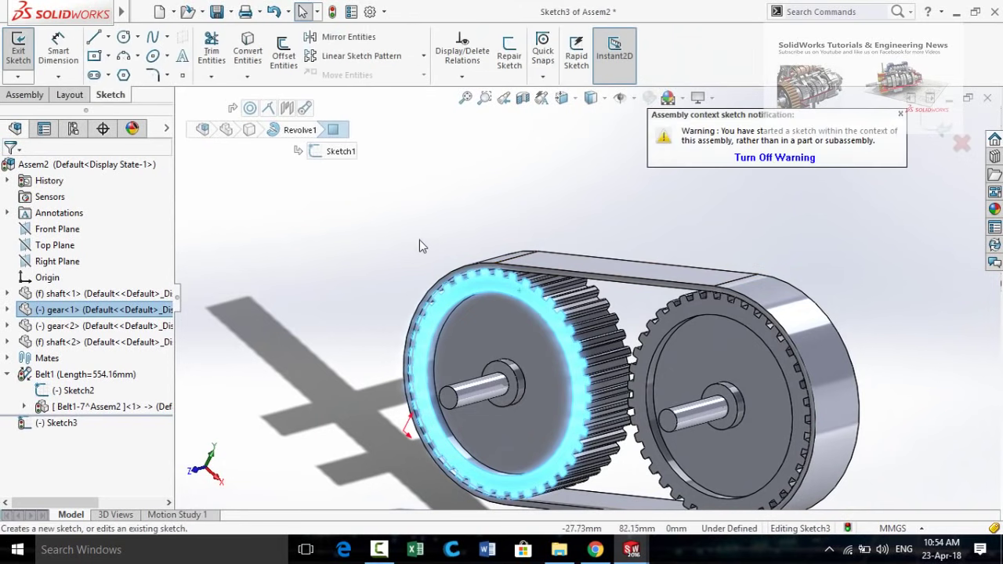
Step: Convert Belt1's Sketch2 path into entities of the new assembly sketch, and exit the sketch
scroll(433, 314, "down", 1)
scroll(552, 306, "up", 4)
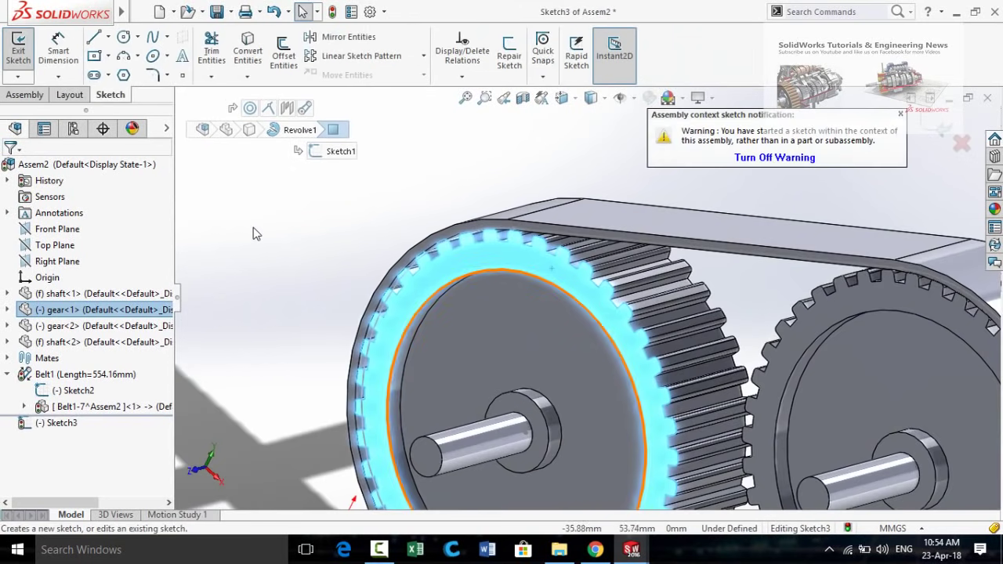
left_click(213, 156)
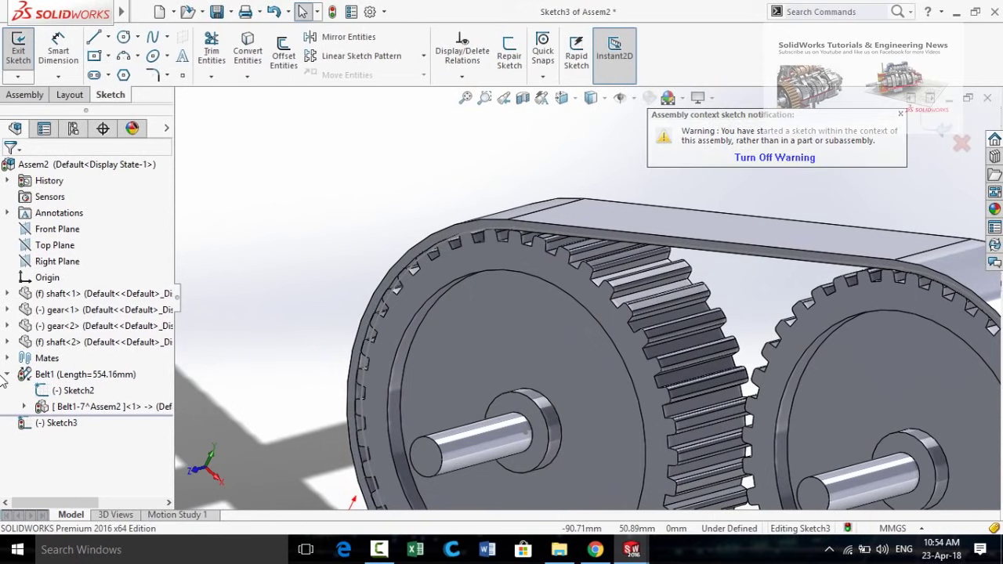
left_click(67, 390)
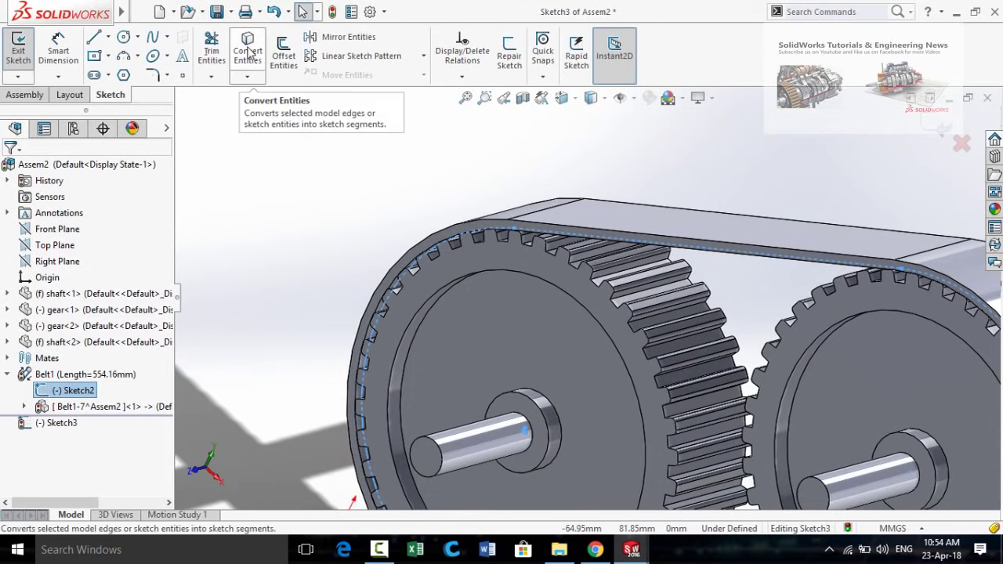
left_click(248, 52)
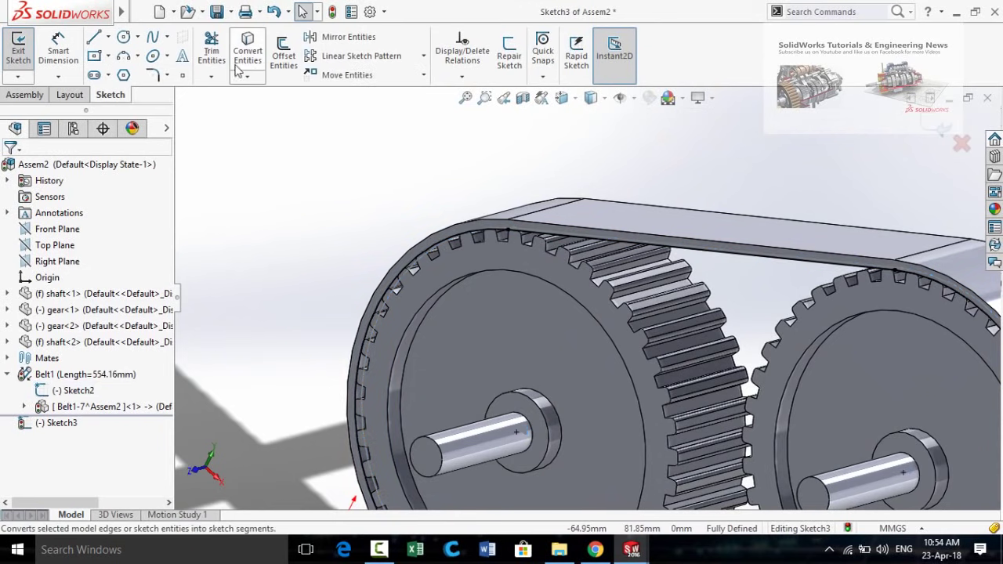
left_click(934, 125)
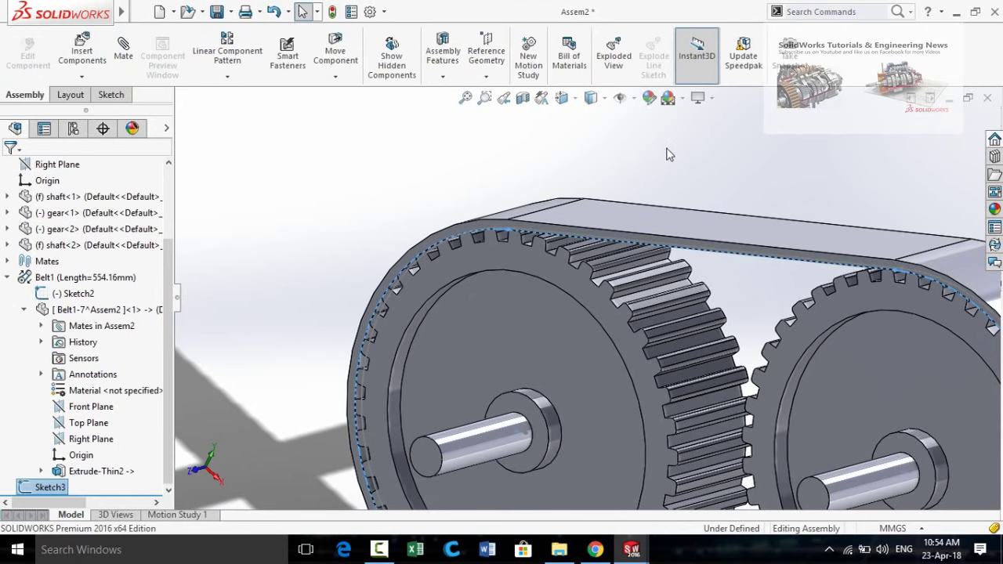
Step: Insert a new part into the assembly, positioning it on the second gear's toothed rim face with its sketch open
scroll(667, 154, "up", 3)
middle_click_drag(616, 161, 385, 268)
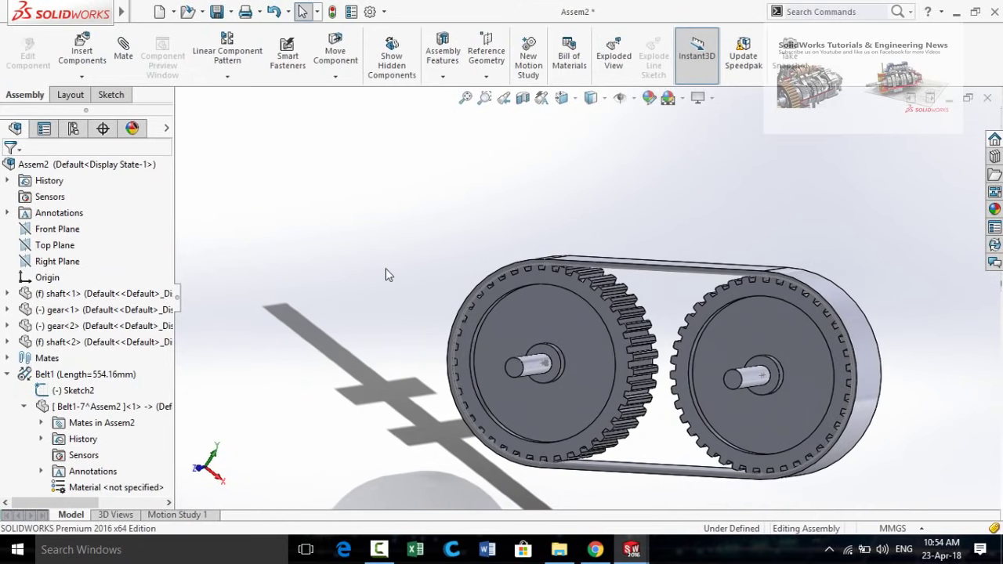
left_click(85, 79)
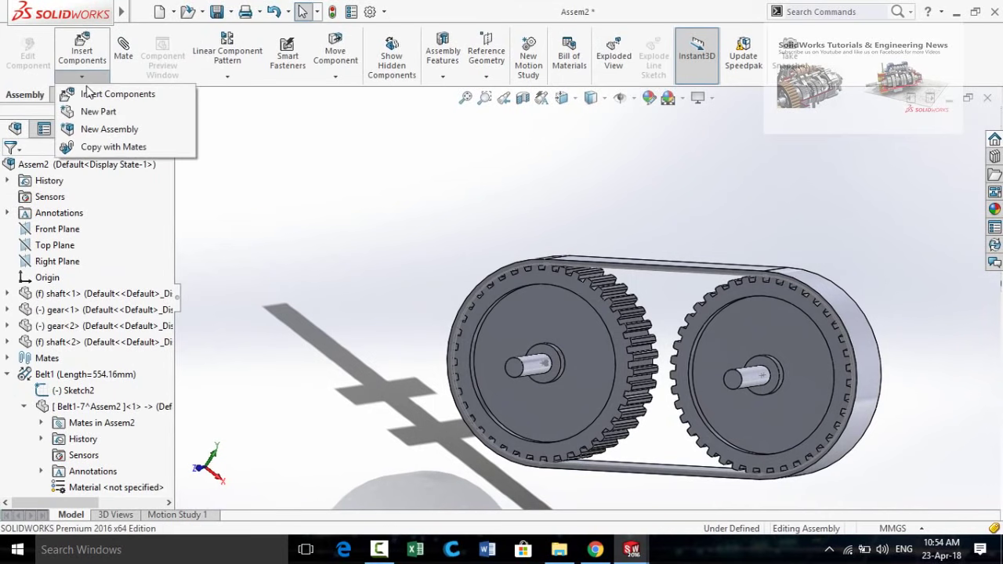
left_click(94, 115)
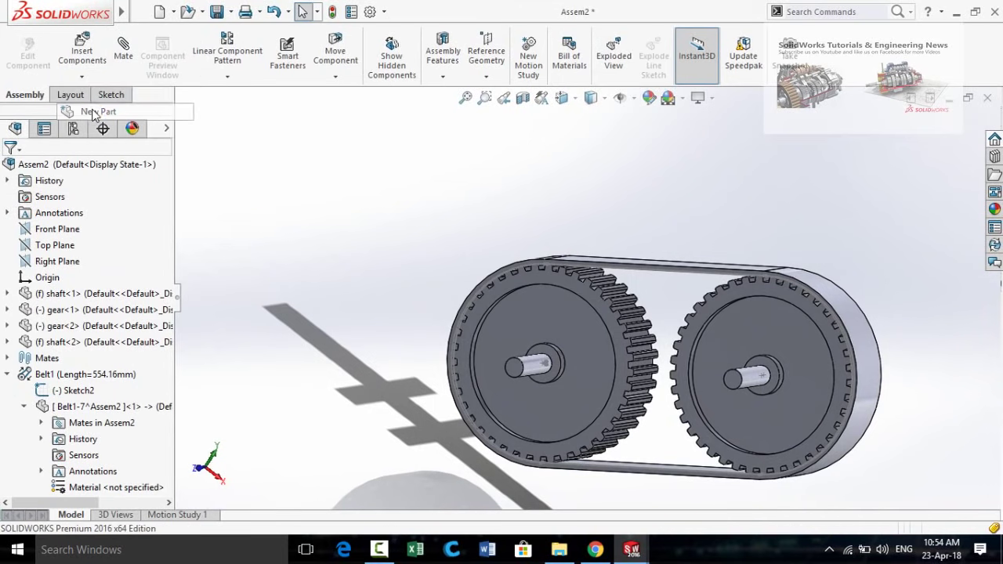
scroll(696, 293, "down", 3)
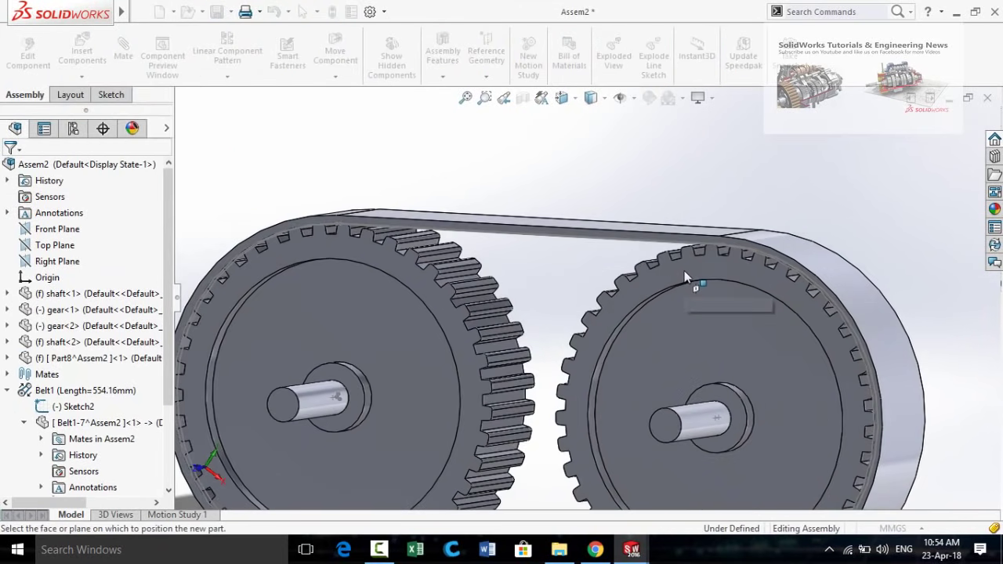
left_click(685, 270)
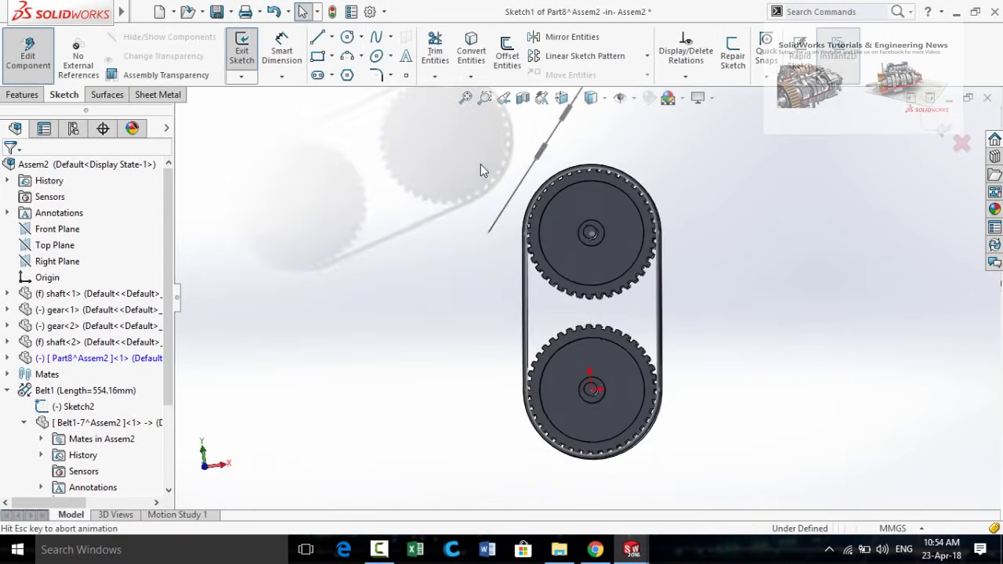
scroll(583, 440, "down", 8)
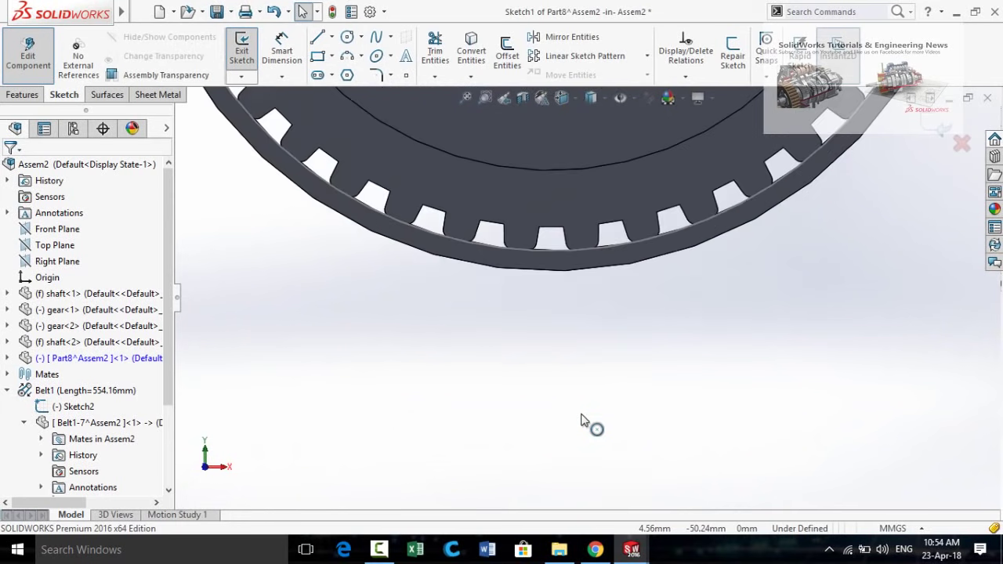
scroll(547, 198, "down", 4)
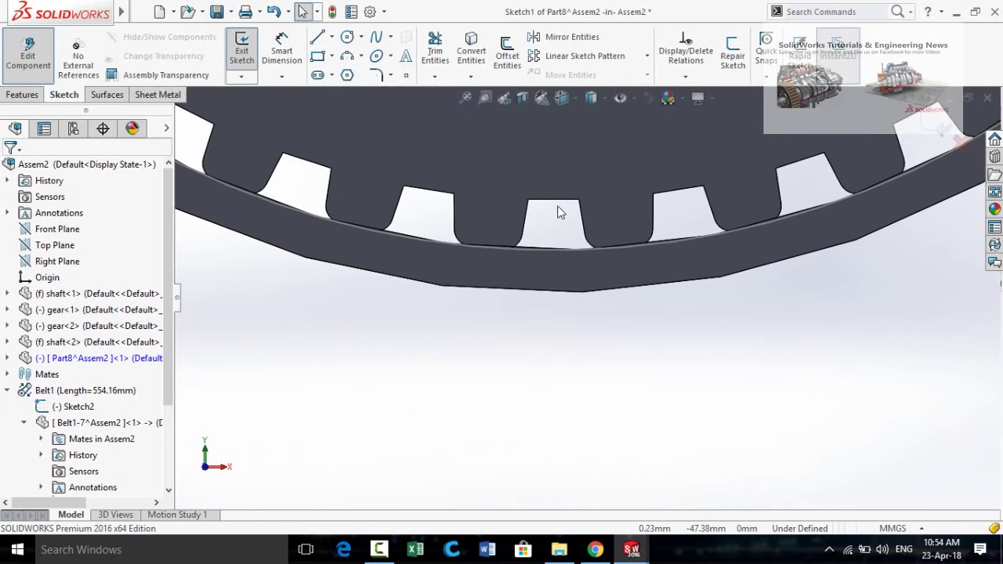
Step: Convert the edges of the second gear's lowest tooth gap, both flanks and corner fillets included, into entities of the part sketch
left_click(579, 202)
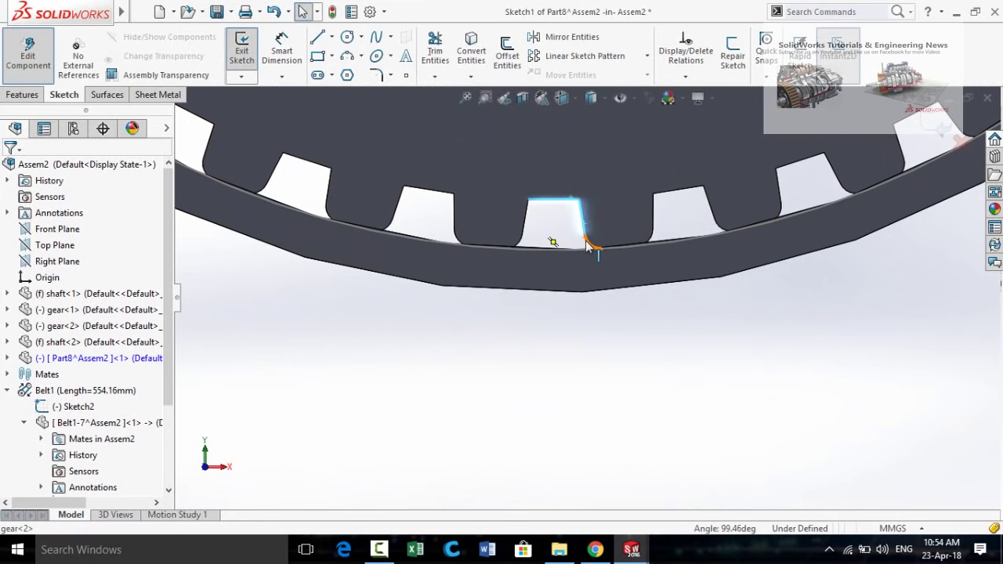
left_click(583, 227, "ctrl")
left_click(526, 220, "ctrl")
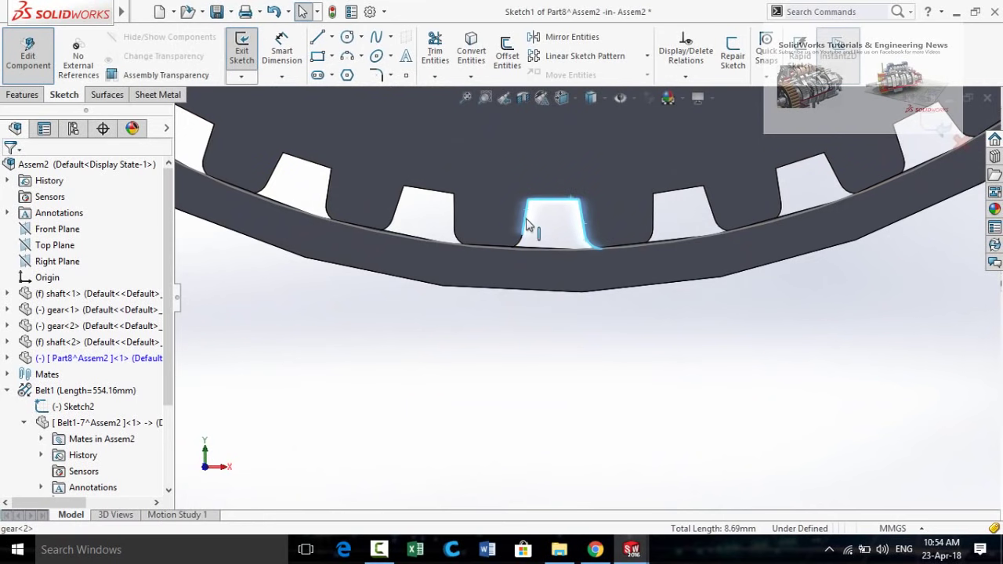
left_click(518, 247, "ctrl")
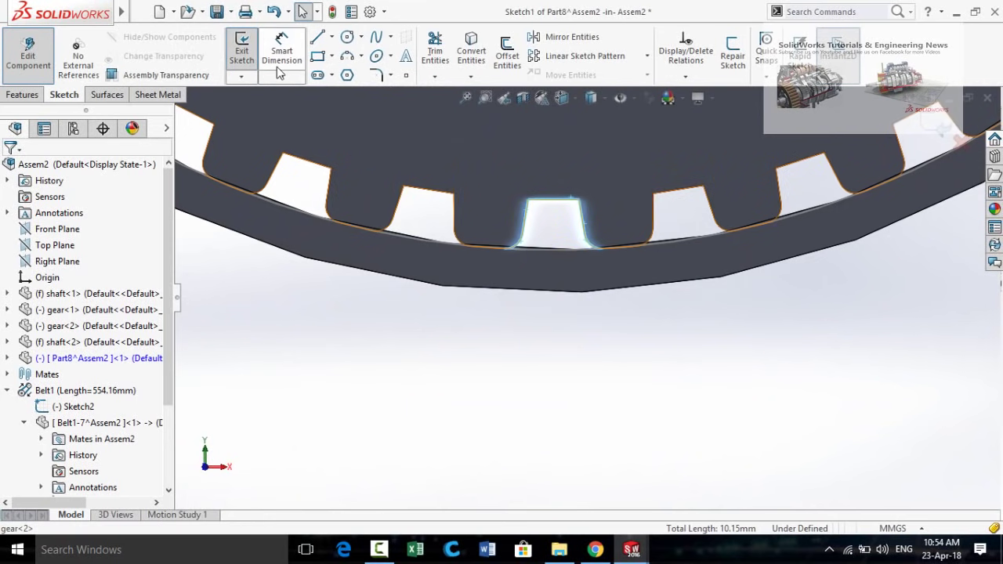
left_click(472, 51)
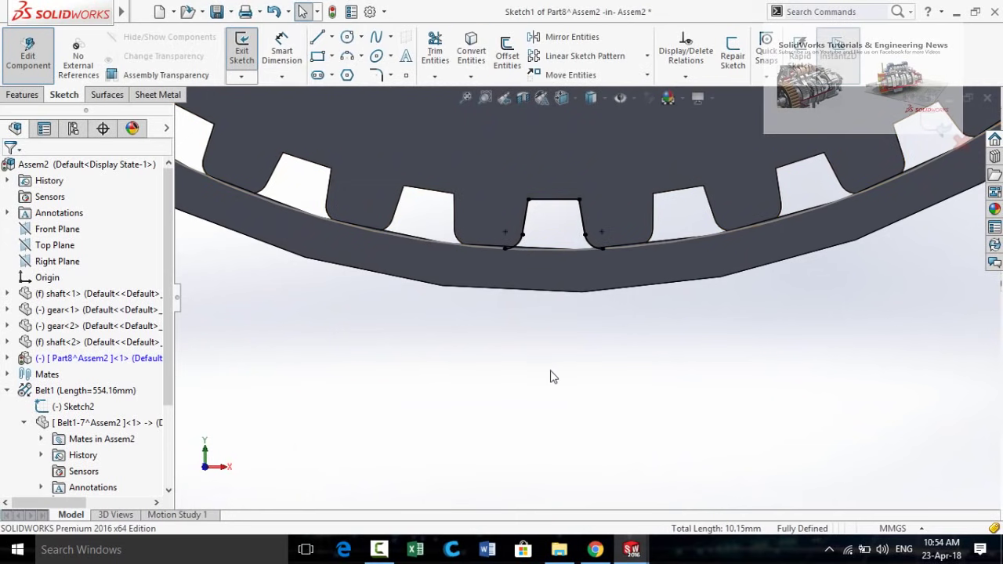
Step: Close the tooth profile with a three-point arc of about 50 mm radius between the lower ends of the two fillets
scroll(469, 270, "down", 2)
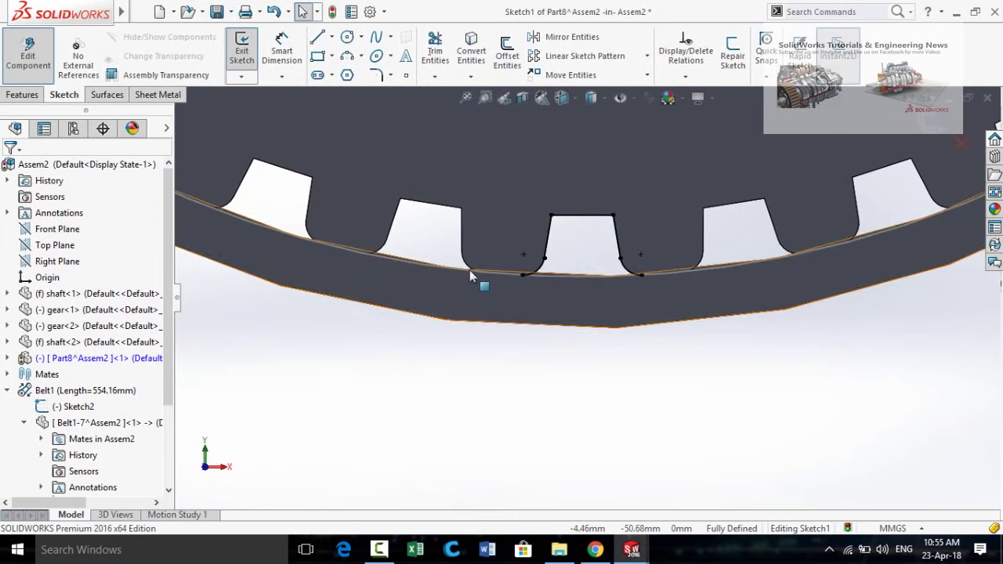
left_click(347, 58)
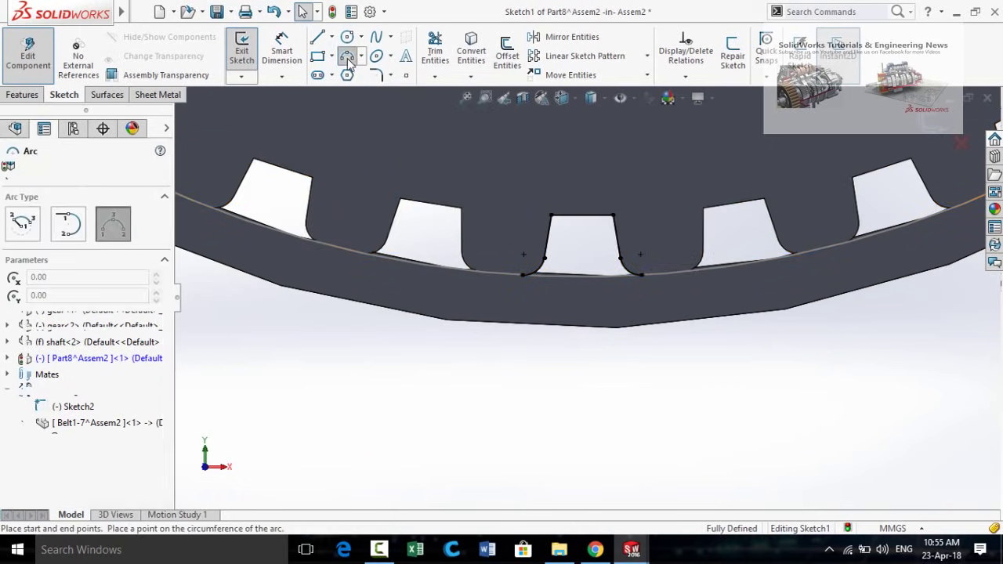
left_click(524, 275)
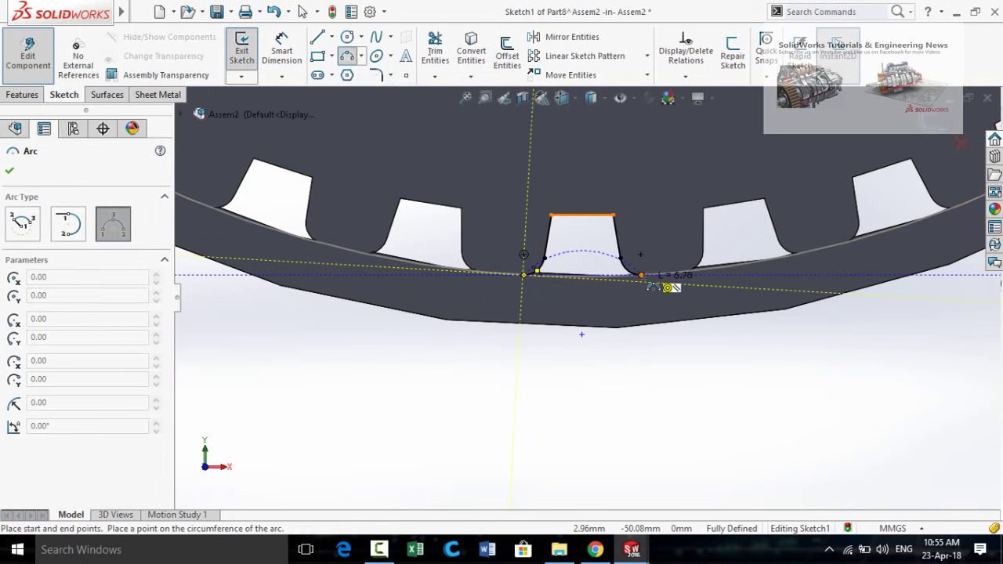
left_click(641, 275)
left_click(600, 287)
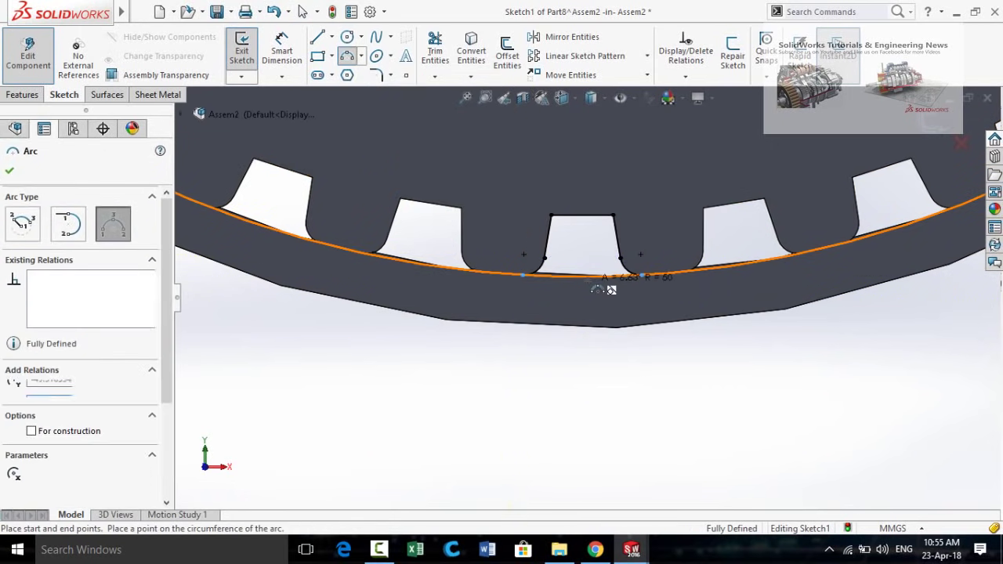
key("Escape")
scroll(546, 287, "down", 8)
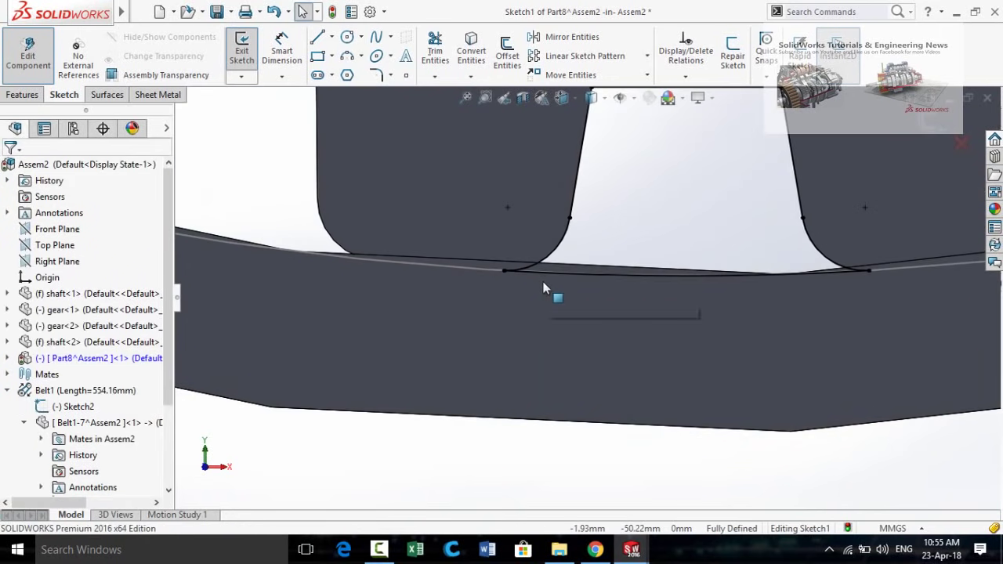
scroll(546, 288, "up", 6)
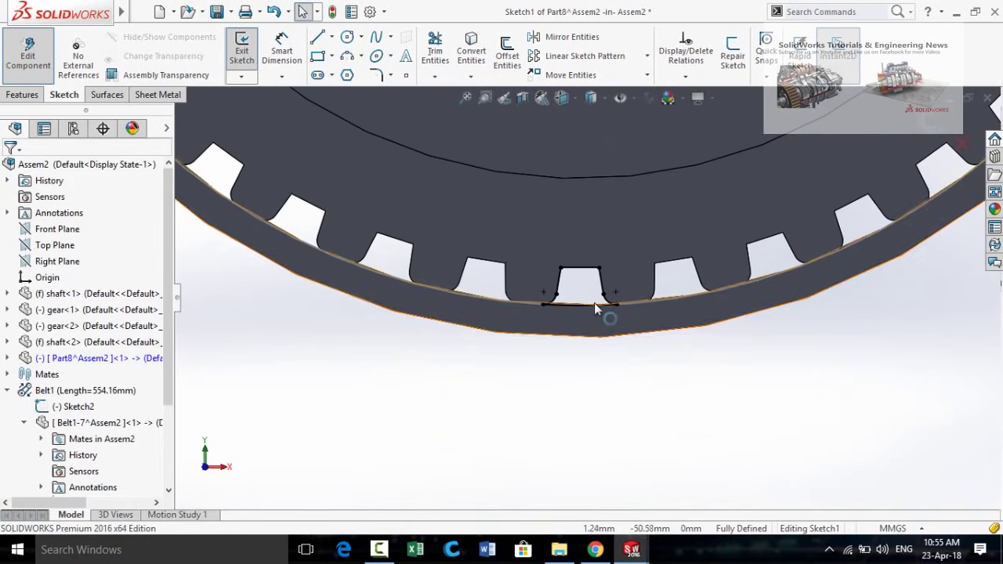
Step: Delete the on-edge relations of the profile's top line, right flank and right fillet arc
left_click(591, 265)
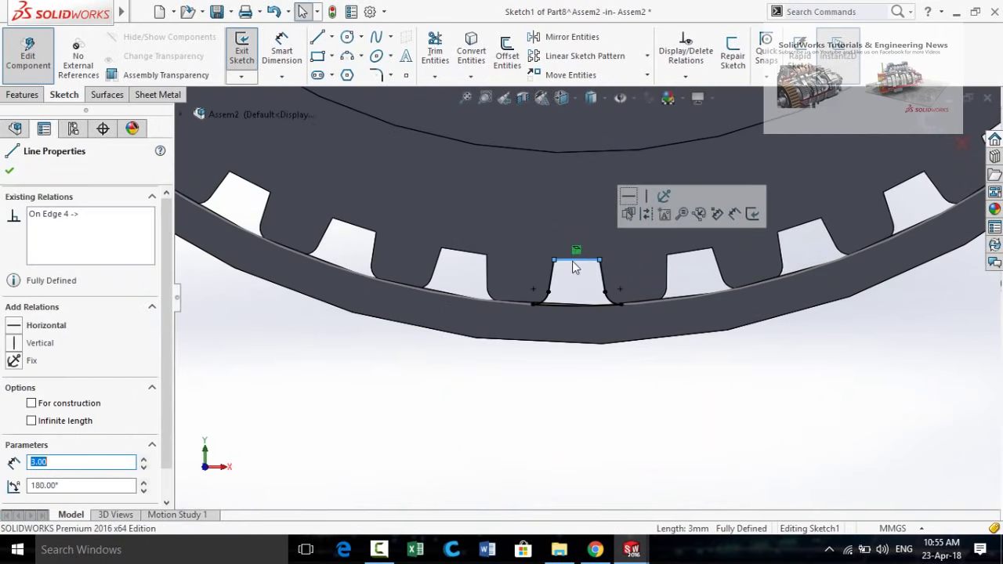
right_click(89, 219)
left_click(118, 229)
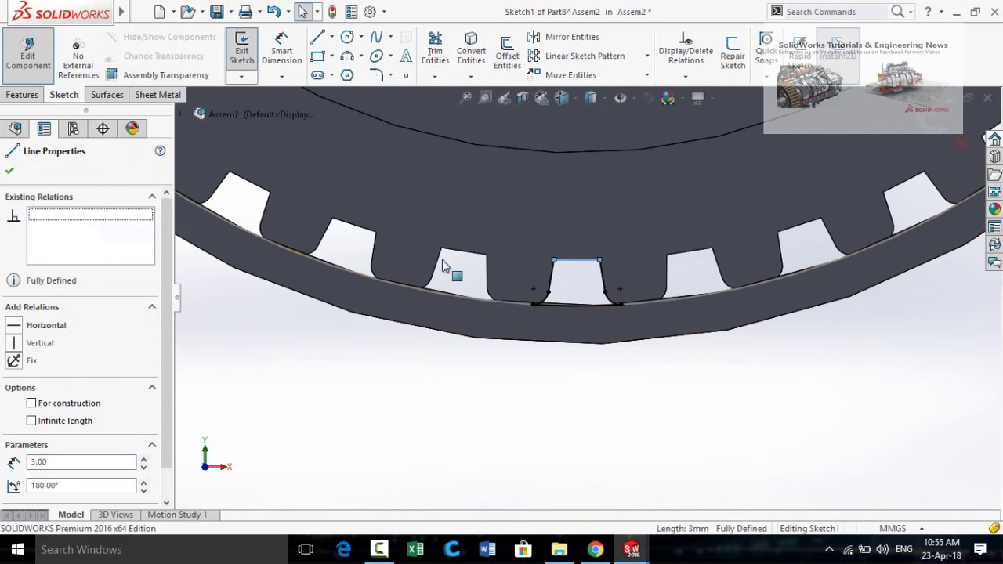
left_click(604, 276)
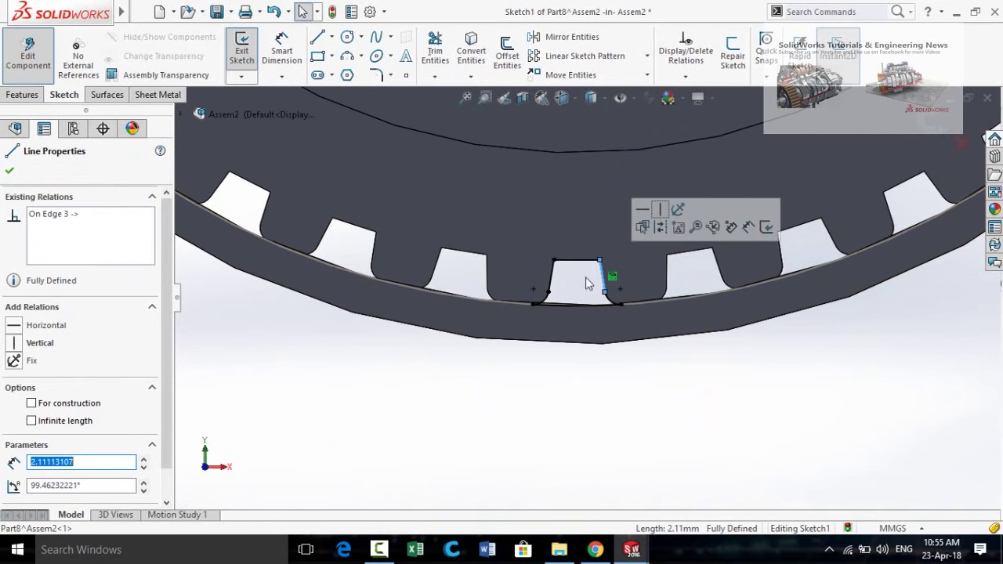
right_click(89, 234)
left_click(117, 240)
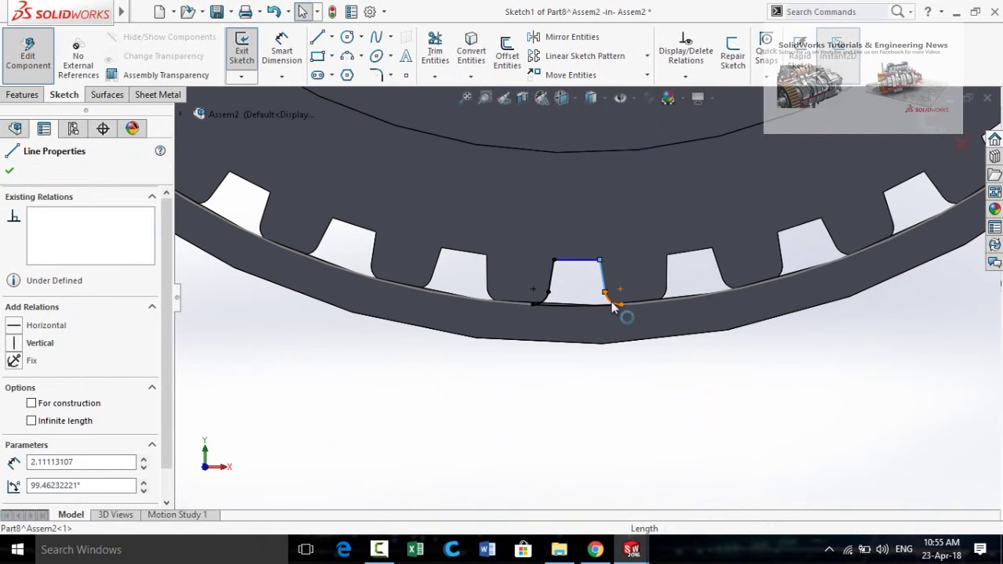
left_click(612, 300)
right_click(105, 248)
left_click(140, 257)
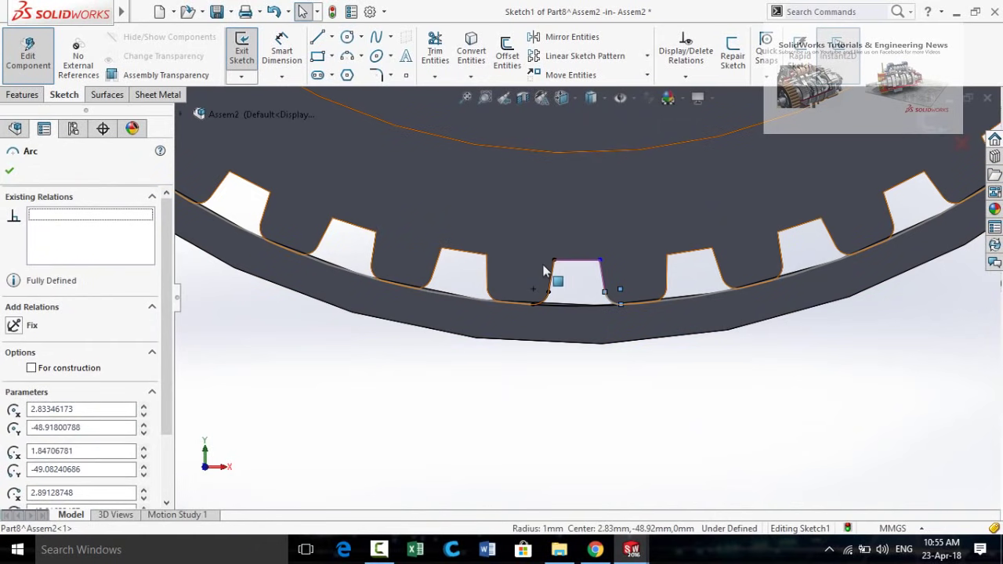
Step: Delete the on-edge relations of the tooth profile's left flank and left fillet arc
left_click(549, 276)
right_click(124, 242)
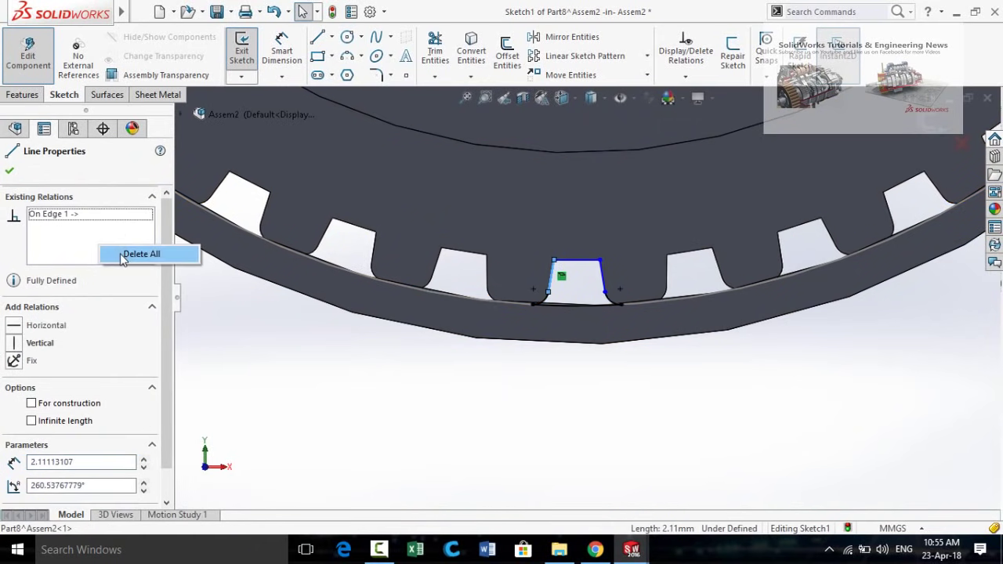
left_click(145, 253)
left_click(540, 301)
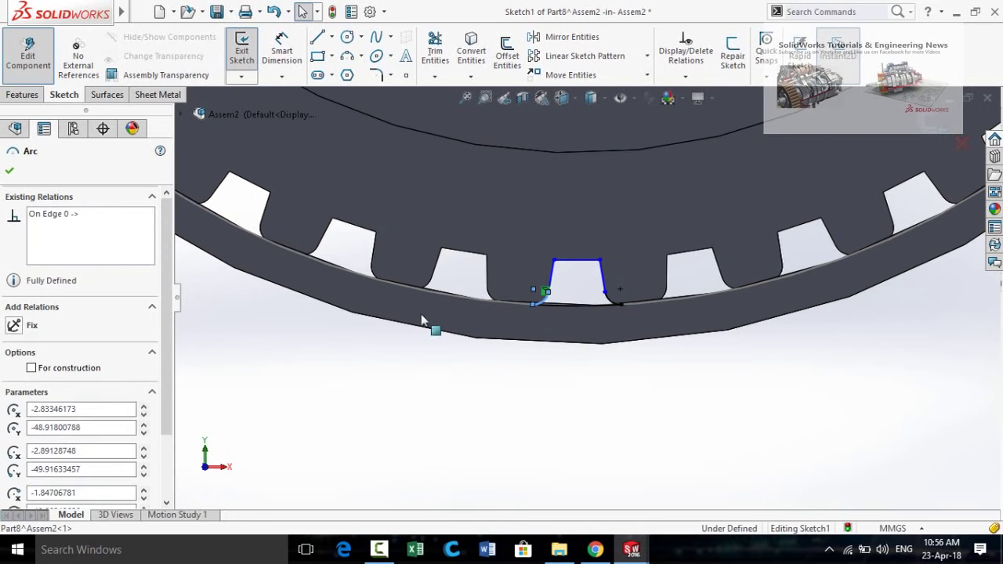
right_click(130, 251)
left_click(157, 254)
left_click(443, 403)
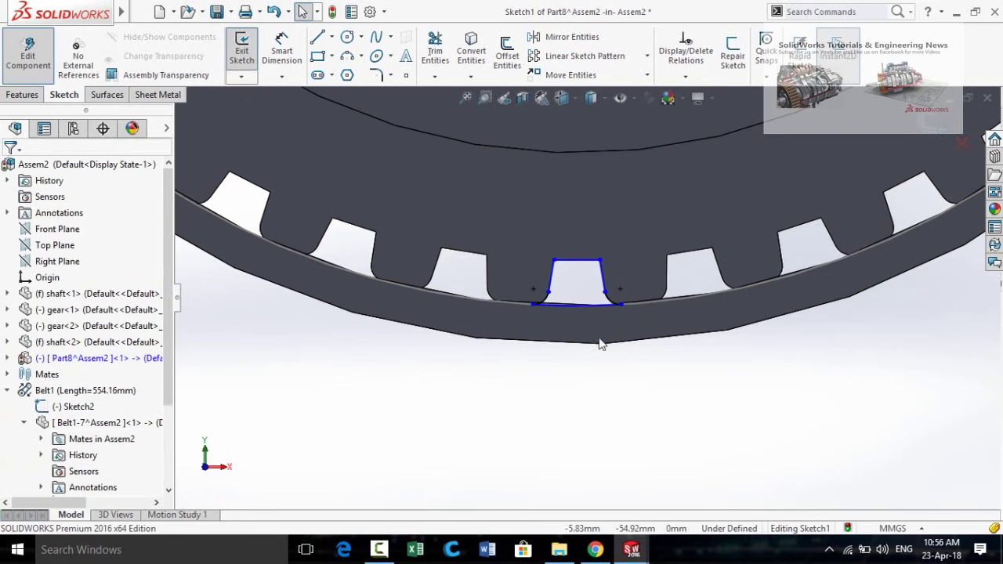
scroll(555, 309, "down", 2)
left_click(540, 301)
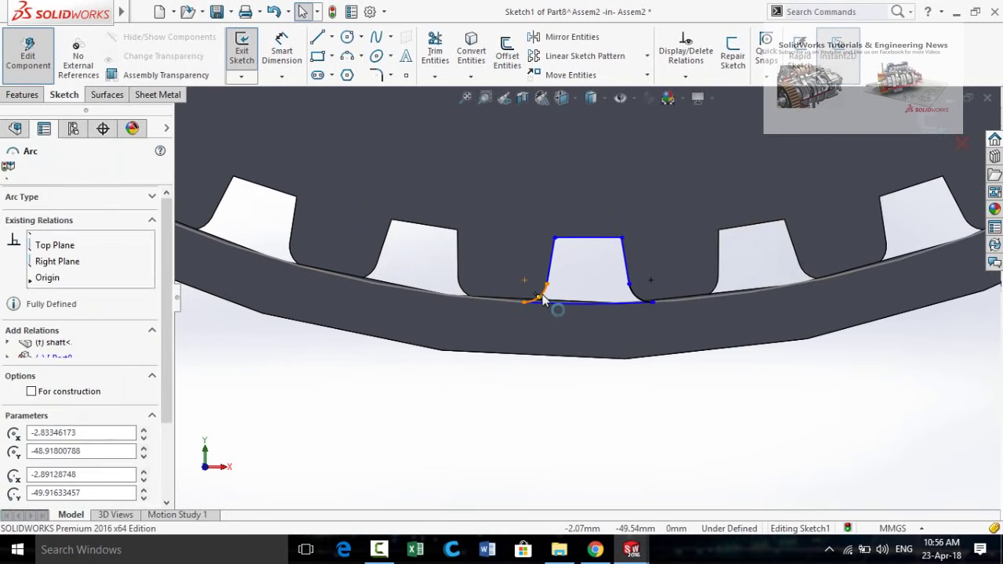
scroll(548, 302, "up", 4)
left_click(247, 270)
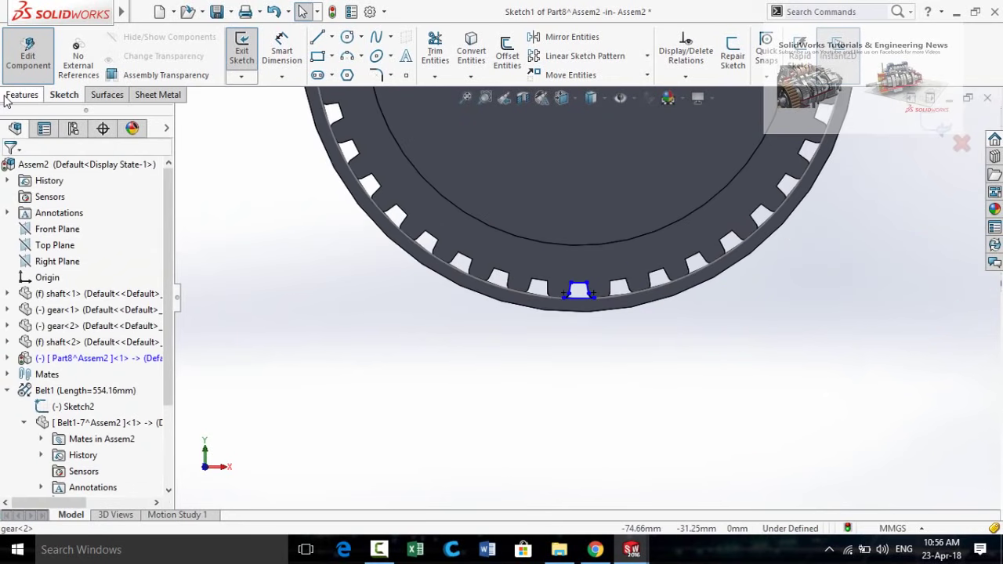
Step: Extrude the tooth profile up to the second gear's opposite rim face, and return to editing the assembly
left_click(9, 96)
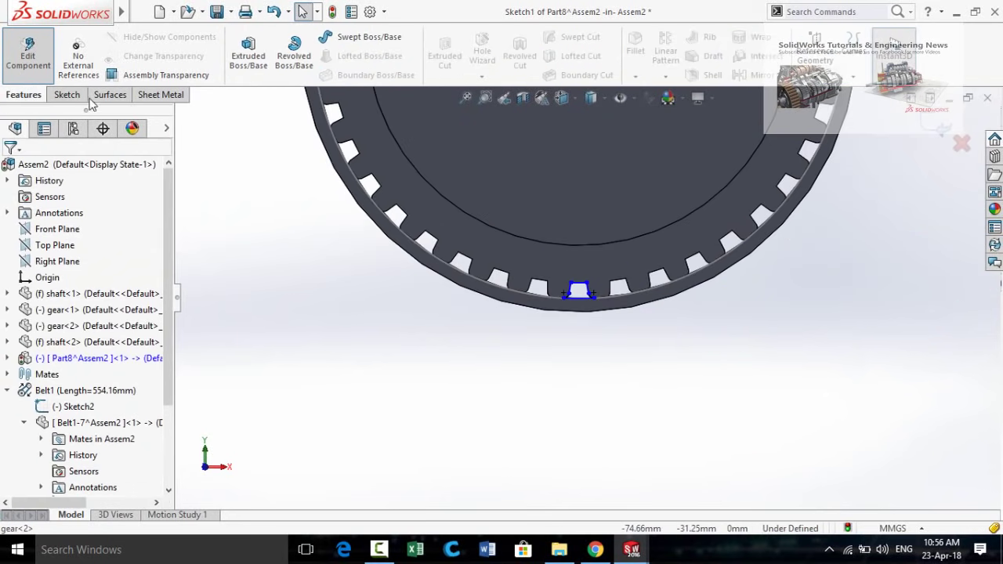
left_click(249, 62)
middle_click_drag(415, 369, 345, 332)
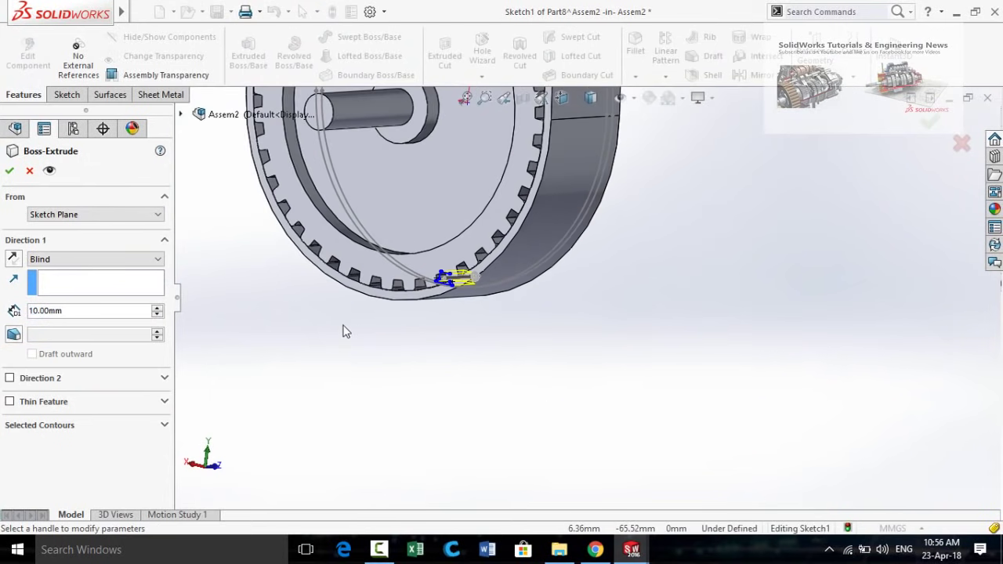
left_click(380, 268)
left_click(9, 170)
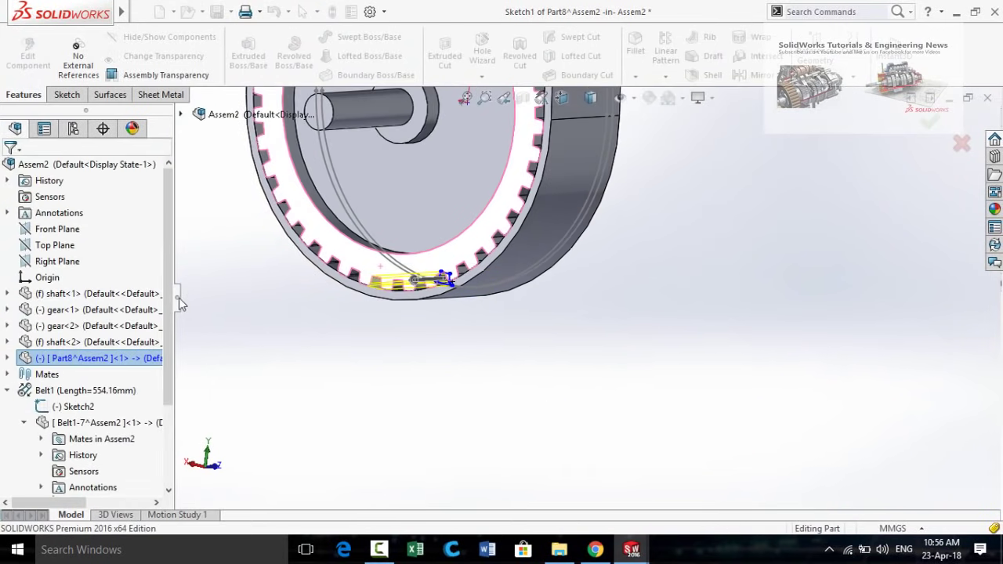
middle_click_drag(468, 346, 337, 348)
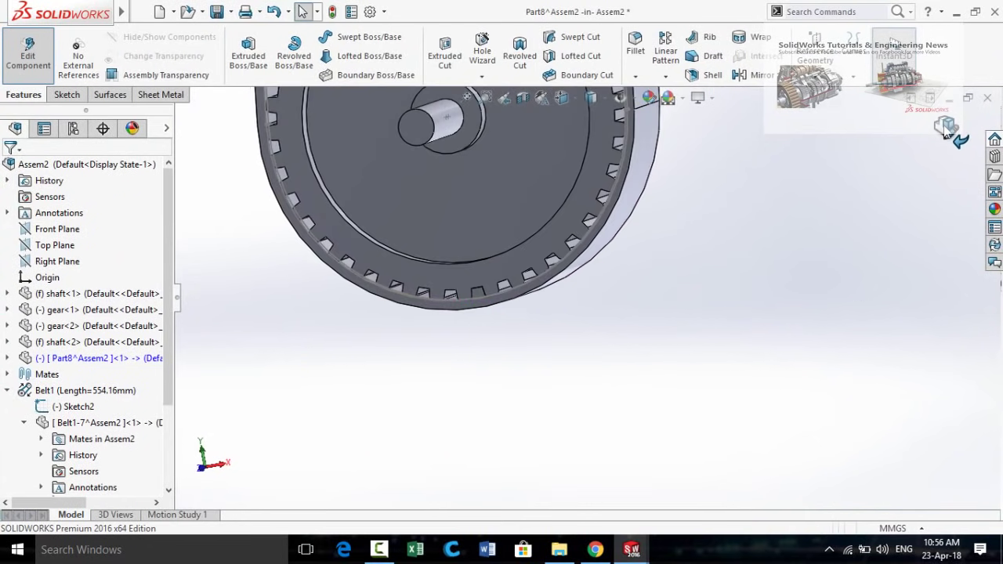
left_click(947, 131)
Step: Hide the belt part and the second gear in the assembly
middle_click_drag(589, 366, 575, 308)
scroll(702, 403, "up", 3)
middle_click_drag(461, 436, 566, 403)
scroll(540, 237, "down", 5)
left_click(539, 237)
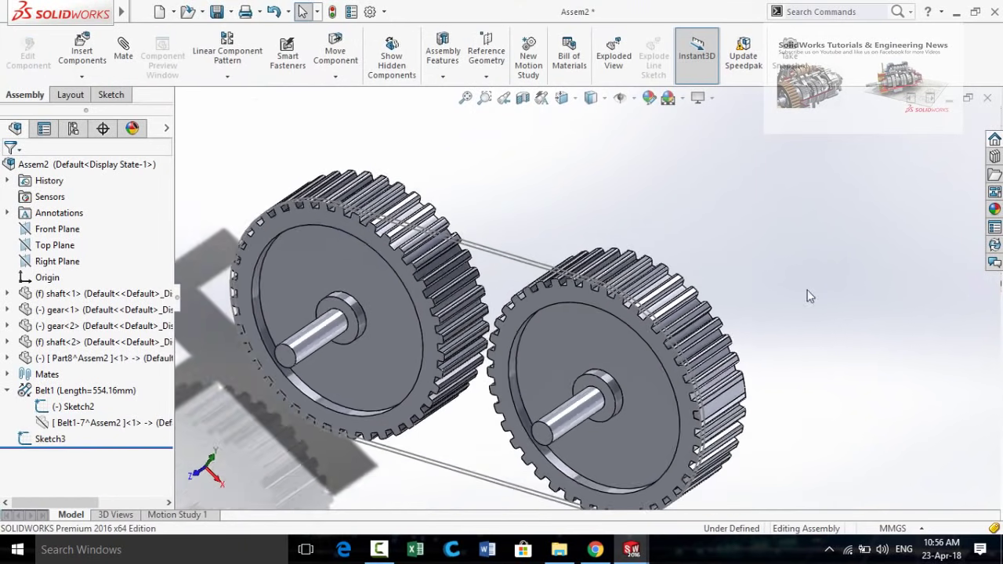
scroll(609, 252, "up", 3)
left_click(608, 252)
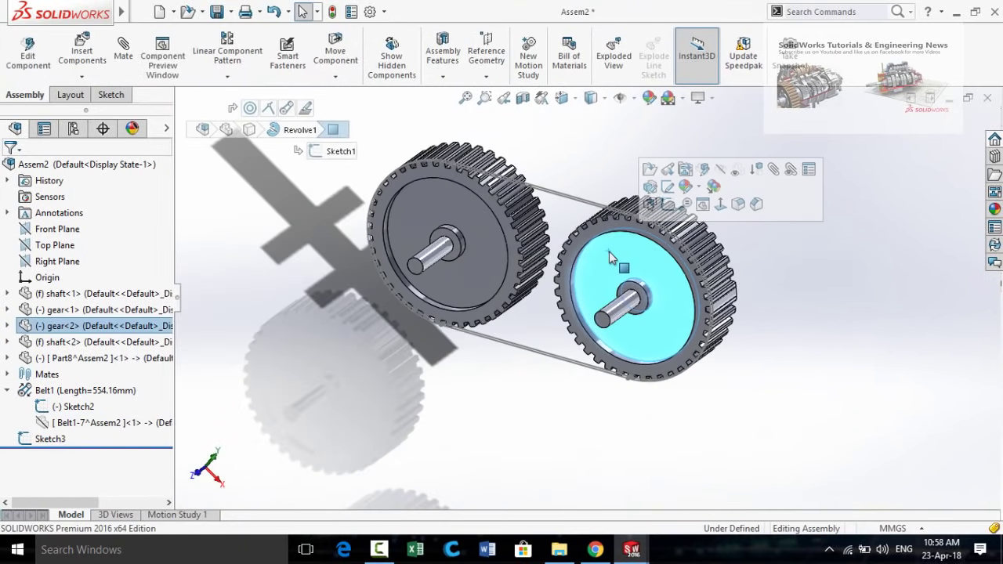
left_click(723, 170)
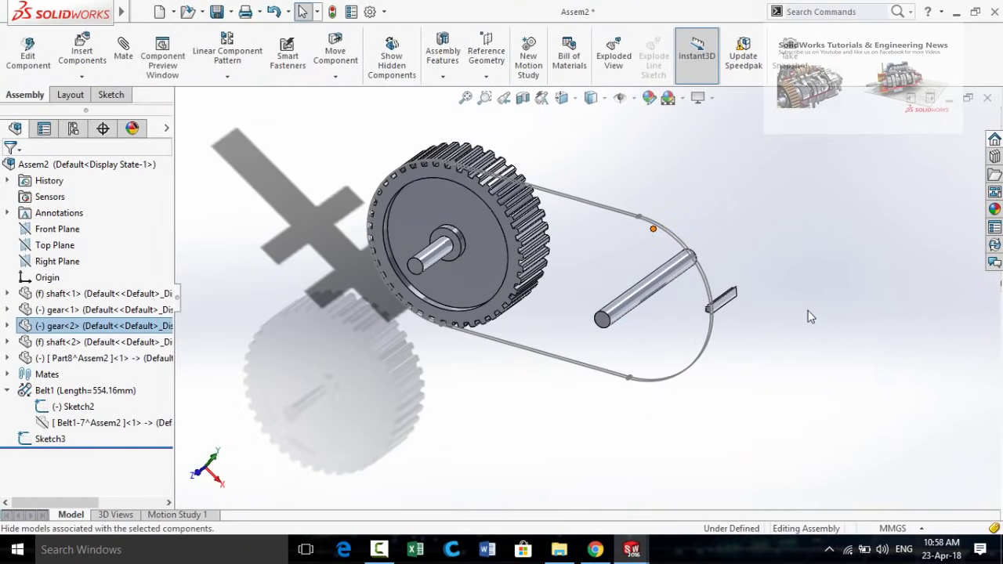
Step: Start an advanced Path Mate and pick the belt tooth's upper front corner vertex as the component vertex
scroll(683, 290, "down", 5)
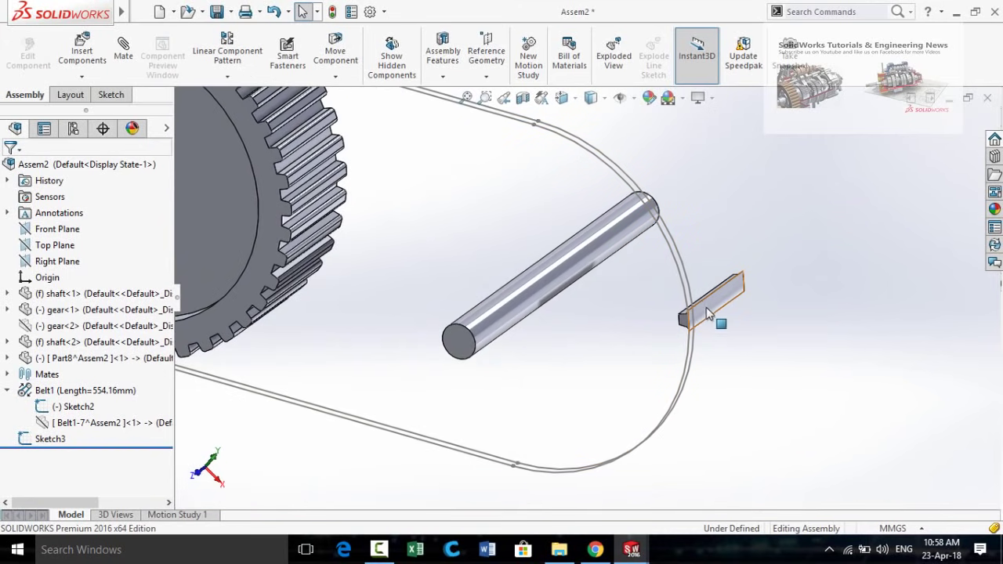
left_click(125, 67)
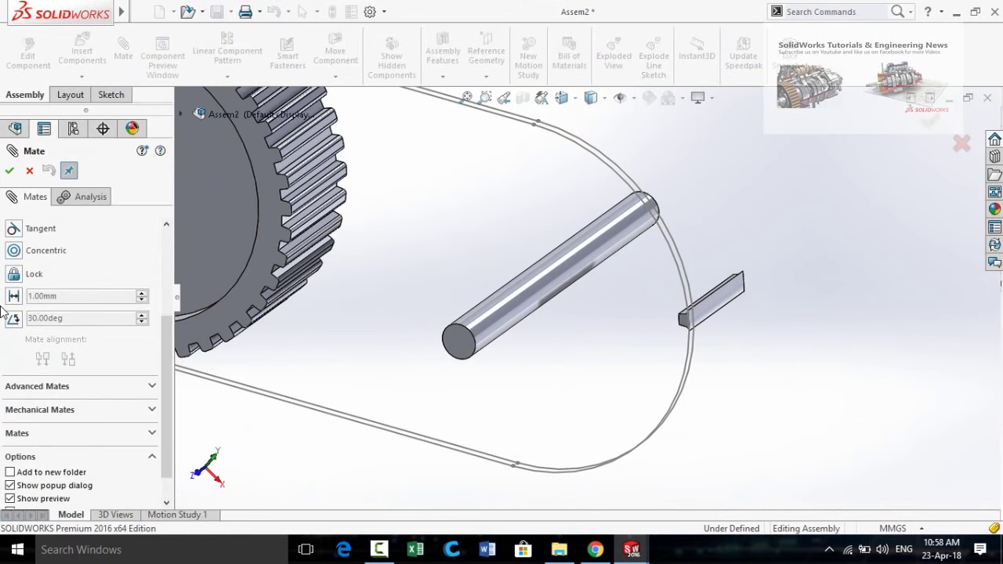
scroll(1, 311, "down", 1)
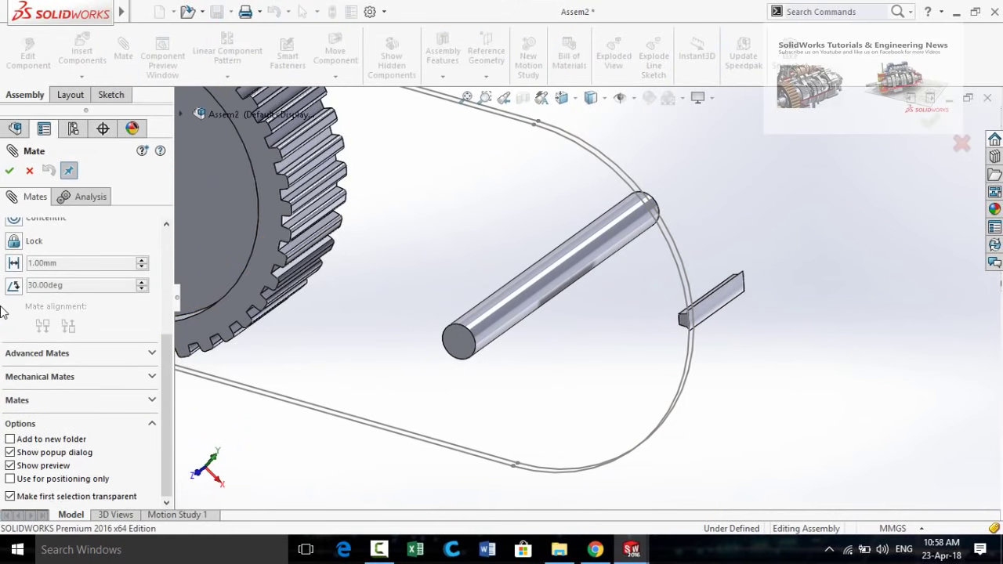
left_click(23, 353)
scroll(1, 290, "up", 5)
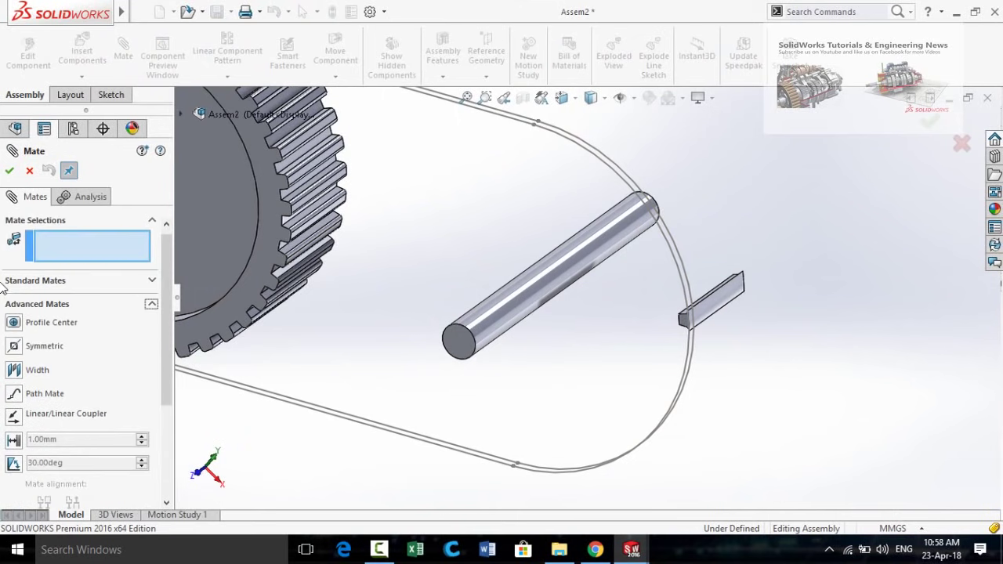
scroll(3, 289, "down", 2)
left_click(17, 321)
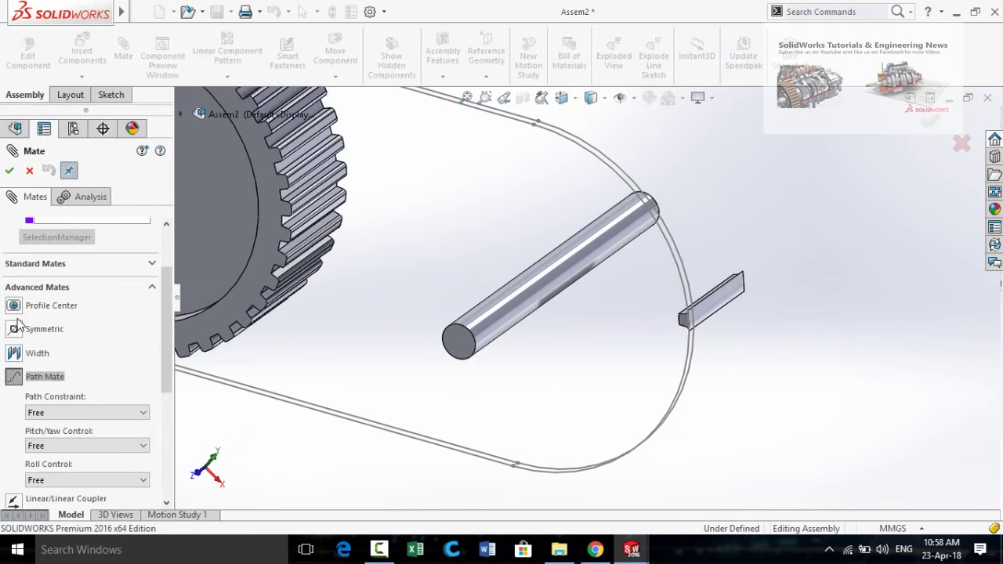
scroll(161, 359, "up", 2)
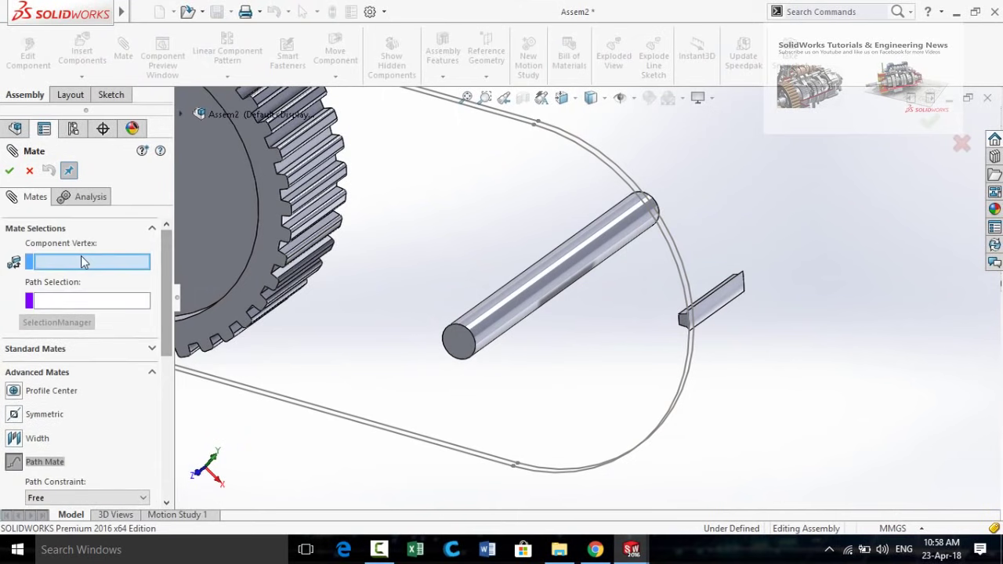
scroll(678, 304, "down", 3)
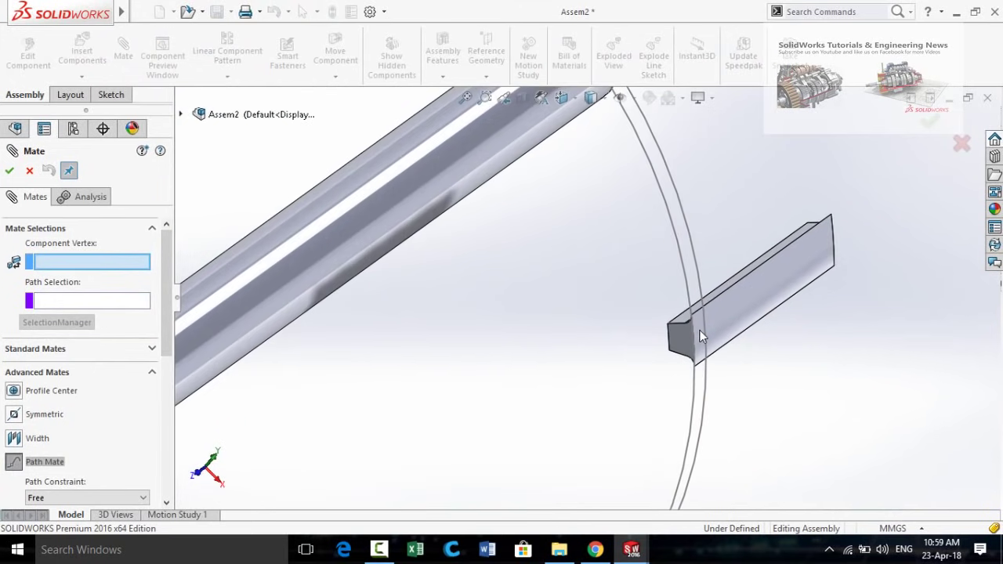
scroll(694, 313, "down", 5)
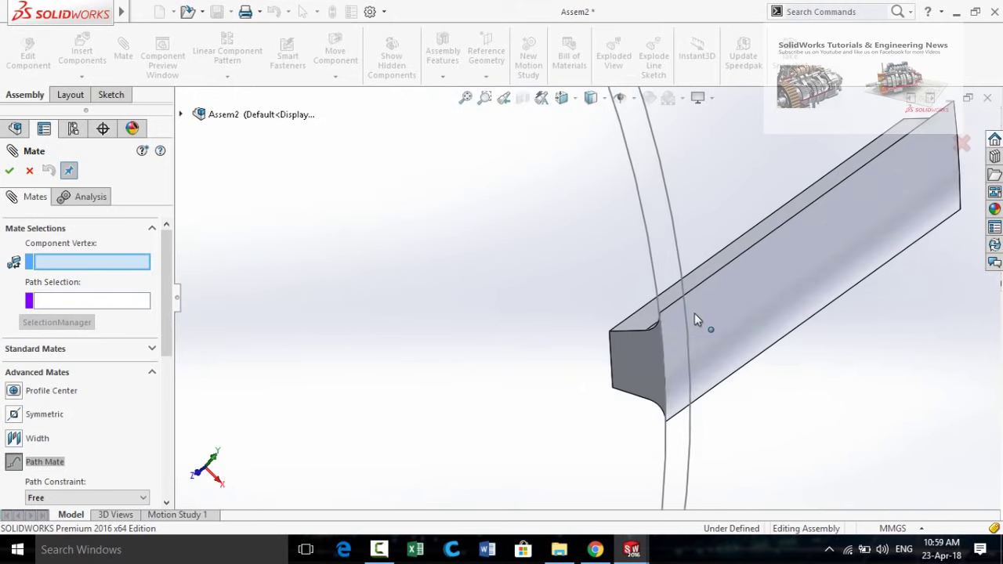
middle_click_drag(627, 317, 620, 313)
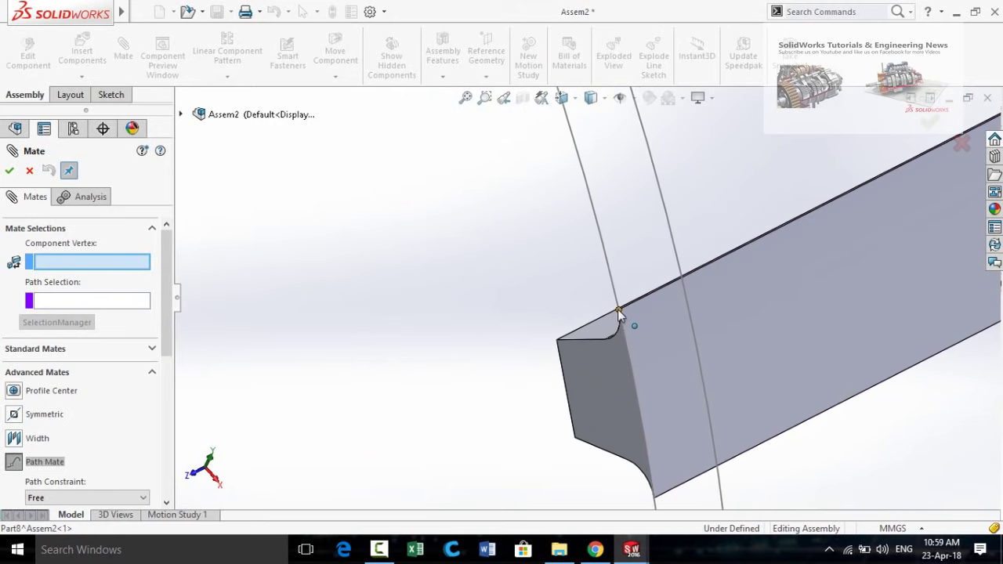
left_click(620, 311)
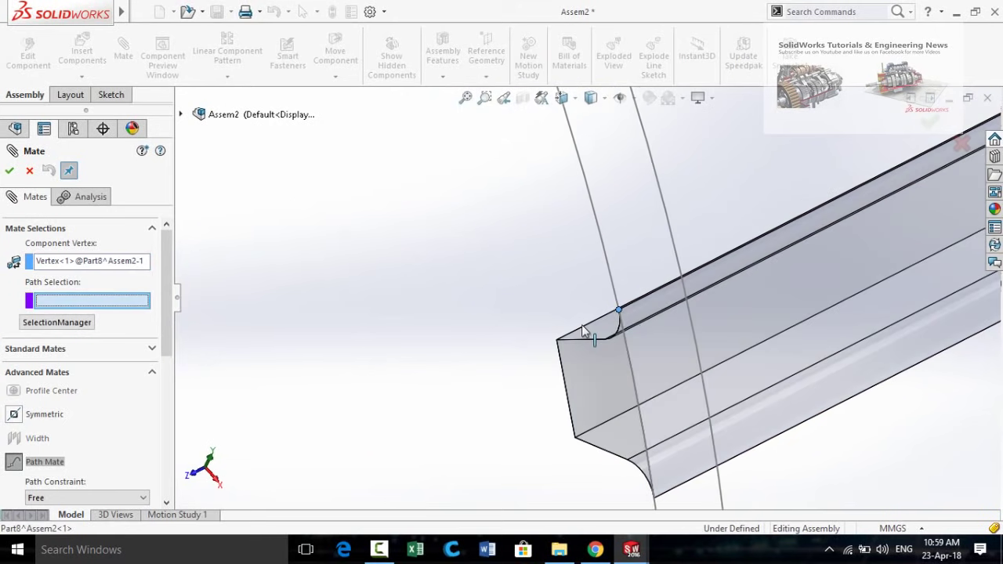
Step: Begin a grouped path selection with the belt sketch's lower straight line and its arc around the hidden second gear
scroll(423, 329, "up", 1)
scroll(634, 333, "up", 5)
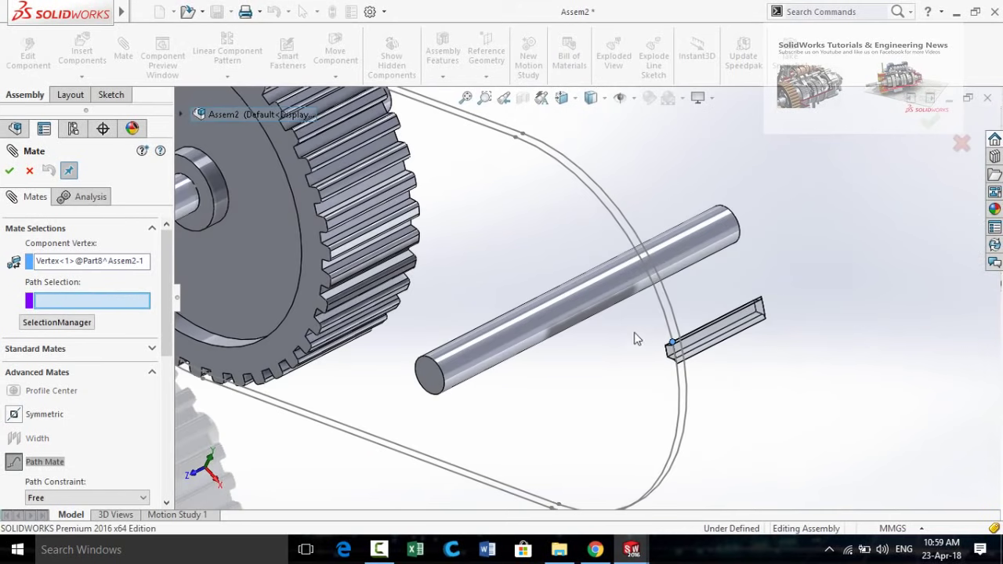
left_click(45, 325)
scroll(587, 298, "up", 3)
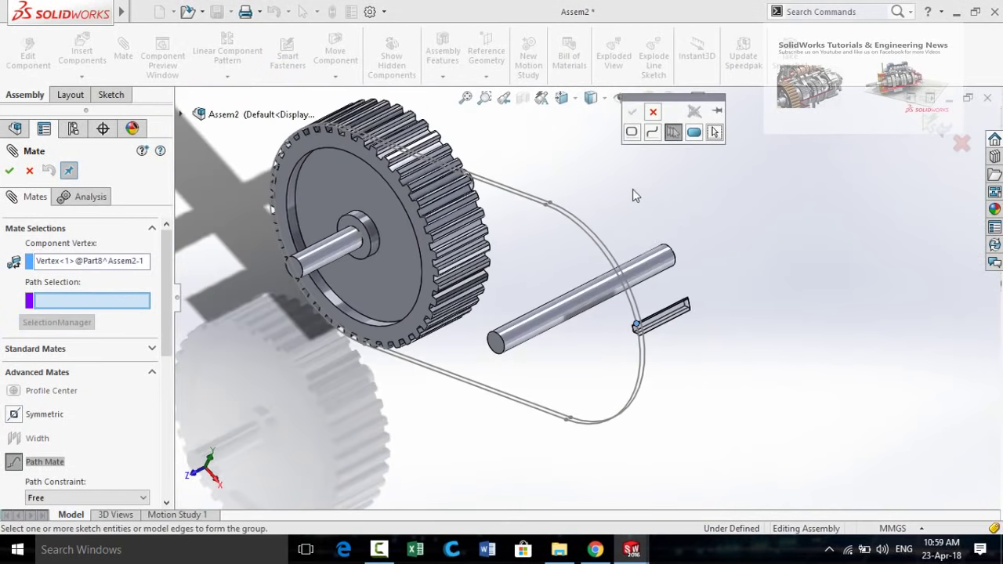
left_click(672, 135)
scroll(521, 406, "down", 2)
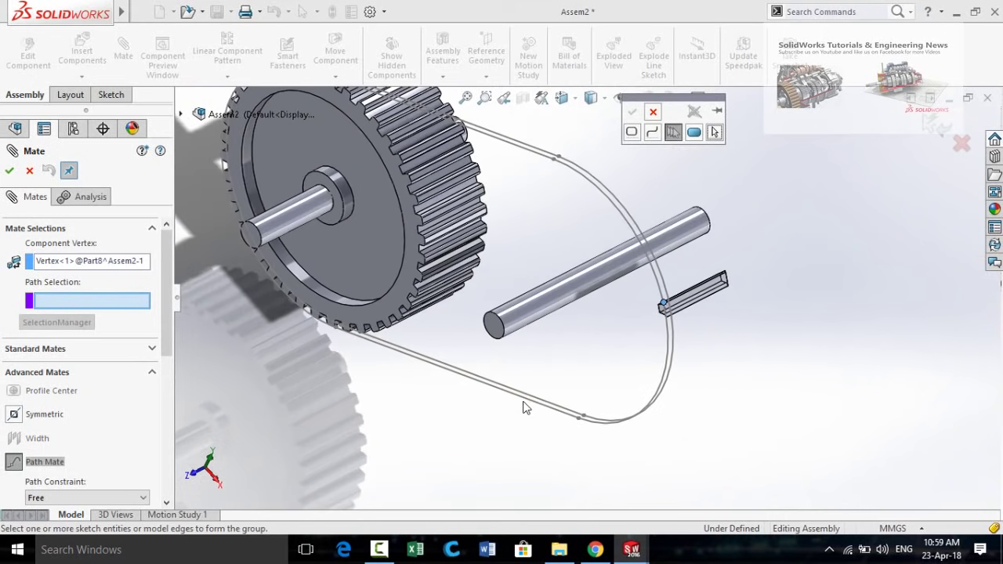
left_click(527, 406)
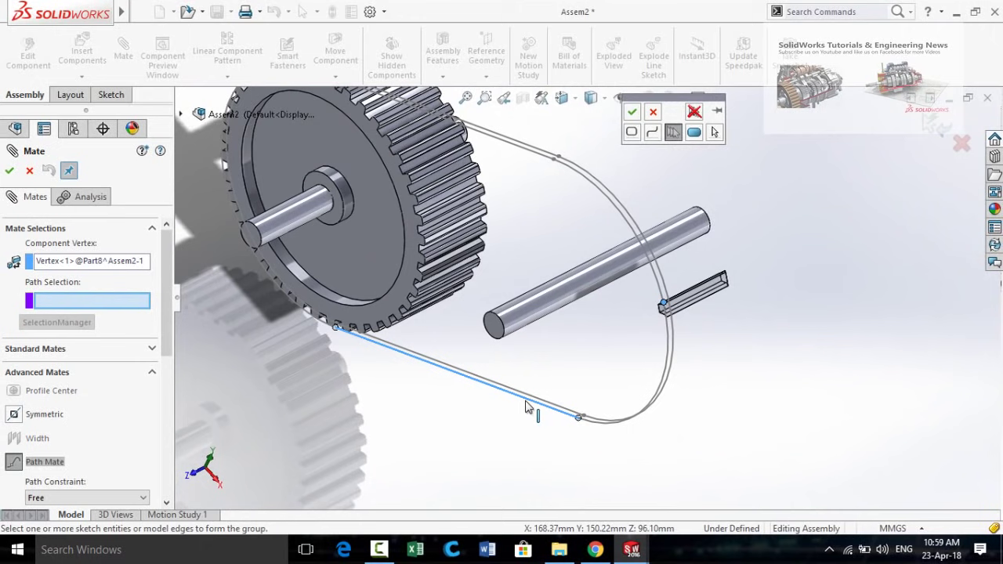
left_click(600, 431)
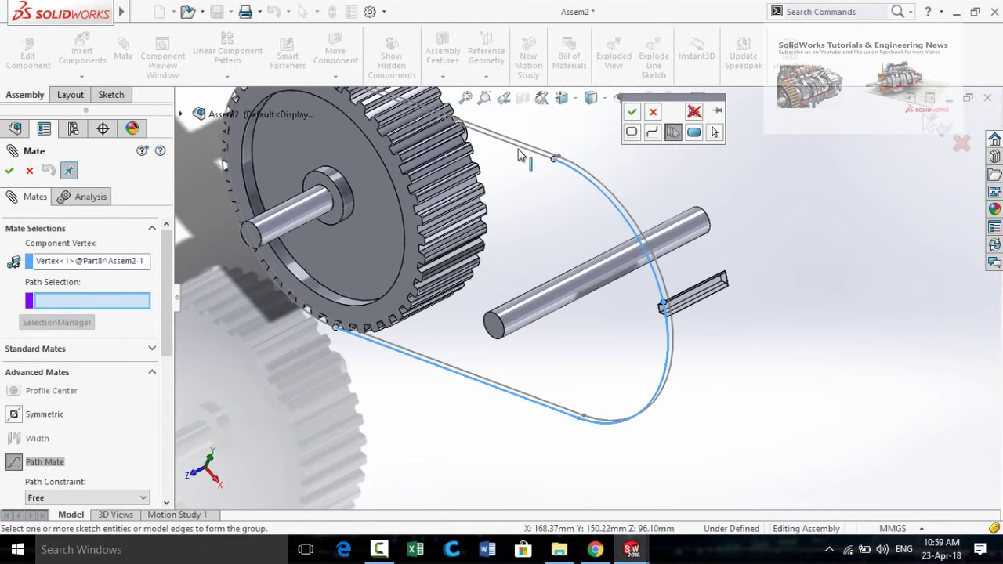
Step: Complete the closed belt path with the upper line and the arc around the first gear, and apply the path mate
scroll(467, 265, "up", 2)
scroll(496, 250, "down", 5)
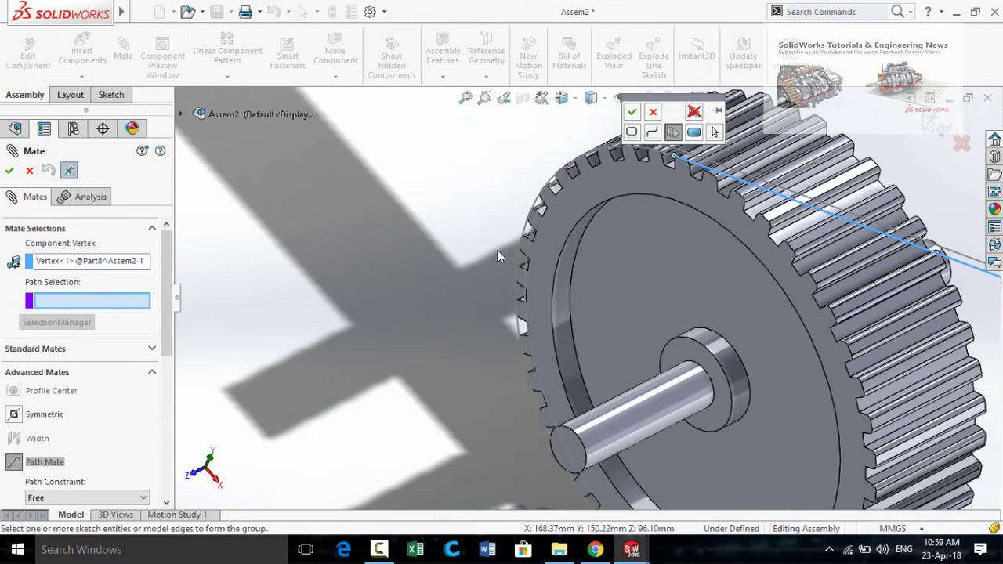
middle_click_drag(515, 239, 500, 280)
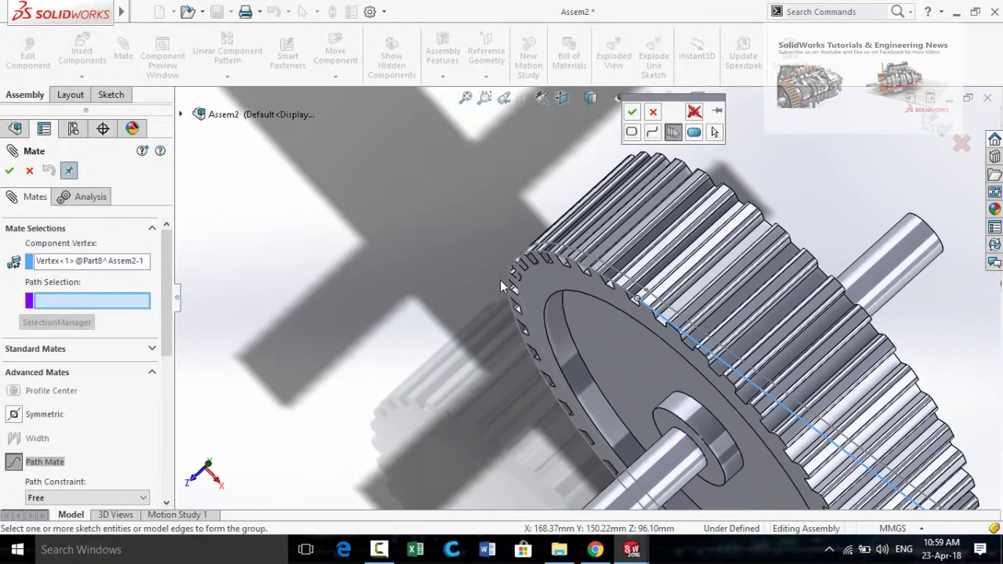
left_click(511, 289)
scroll(596, 305, "up", 4)
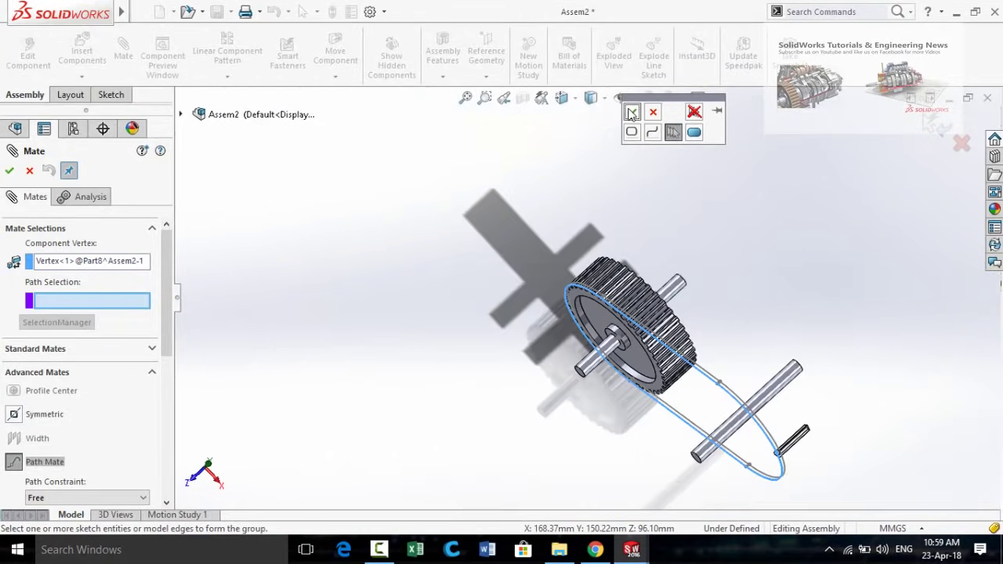
left_click(632, 112)
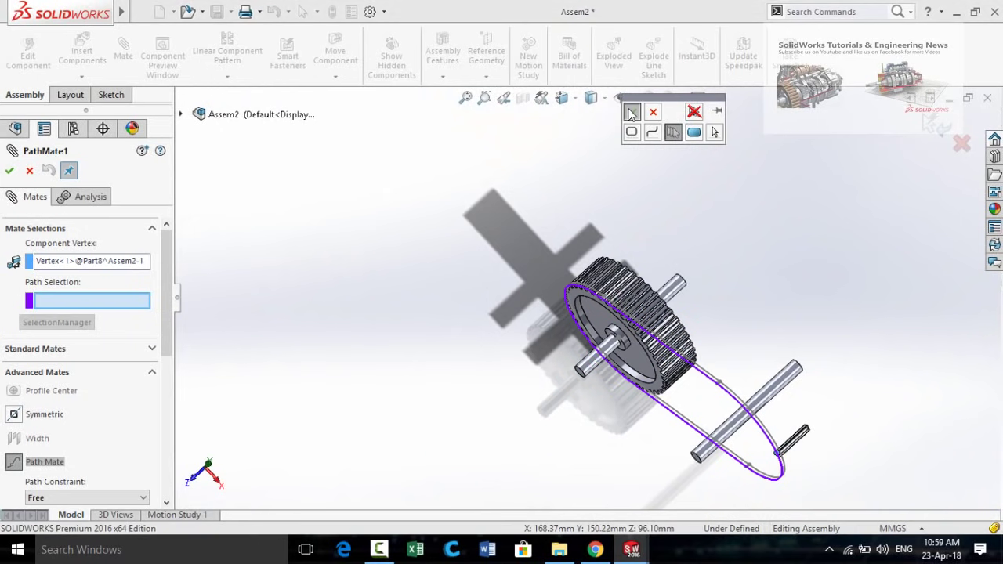
left_click(8, 171)
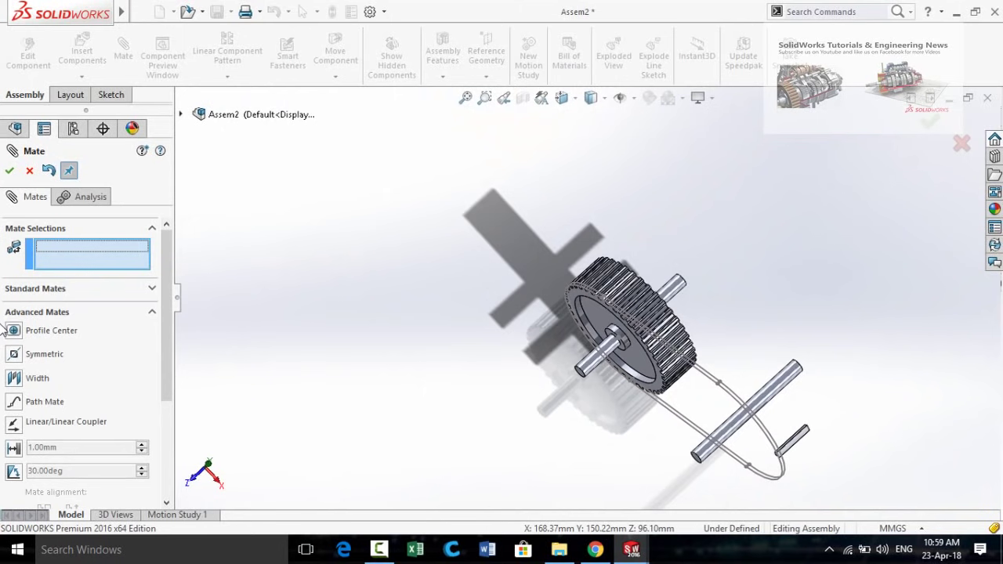
Step: Start a second Path Mate and pick the belt tooth's lower front corner vertex as the component vertex
scroll(812, 489, "down", 5)
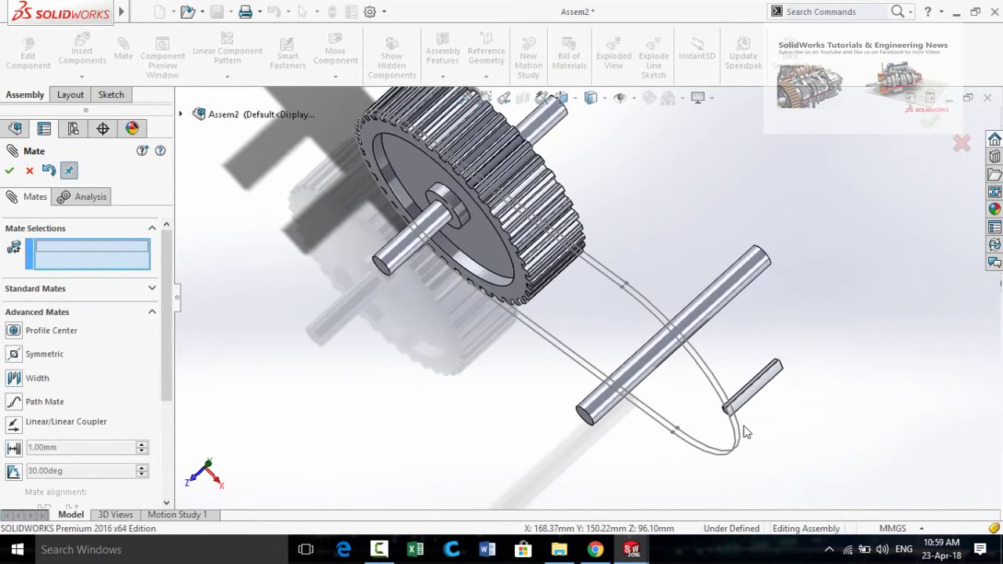
middle_click_drag(611, 406, 632, 315)
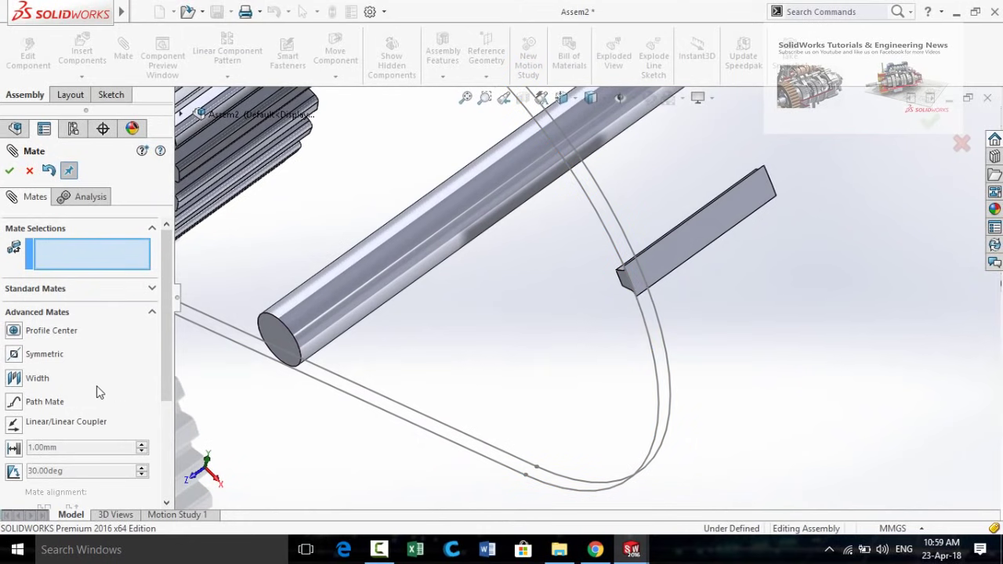
left_click(14, 403)
scroll(667, 292, "down", 5)
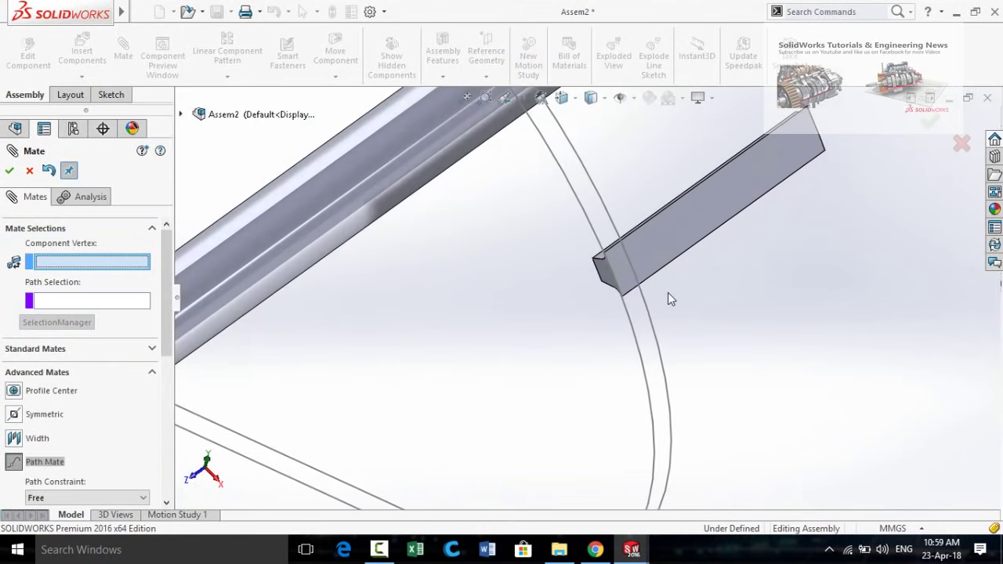
middle_click_drag(582, 316, 534, 339)
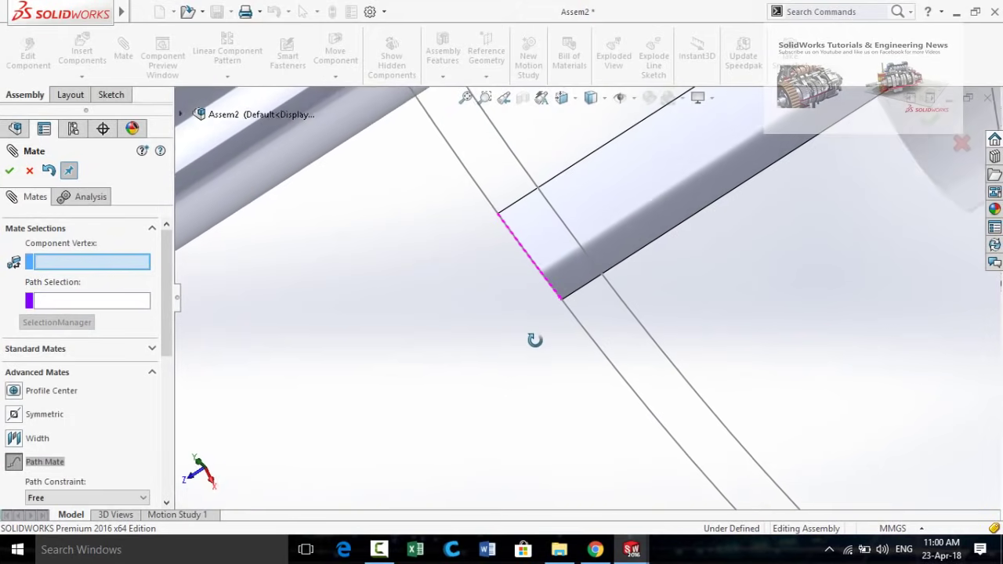
left_click(564, 301)
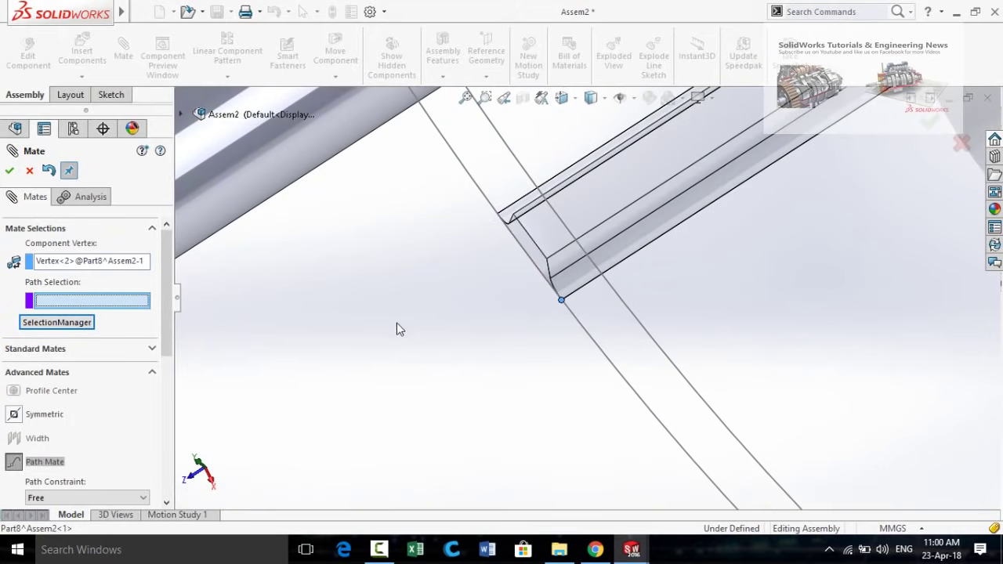
Step: Begin the second mate's grouped path selection with the belt sketch's arc around the hidden second gear
scroll(490, 357, "up", 3)
scroll(533, 337, "down", 2)
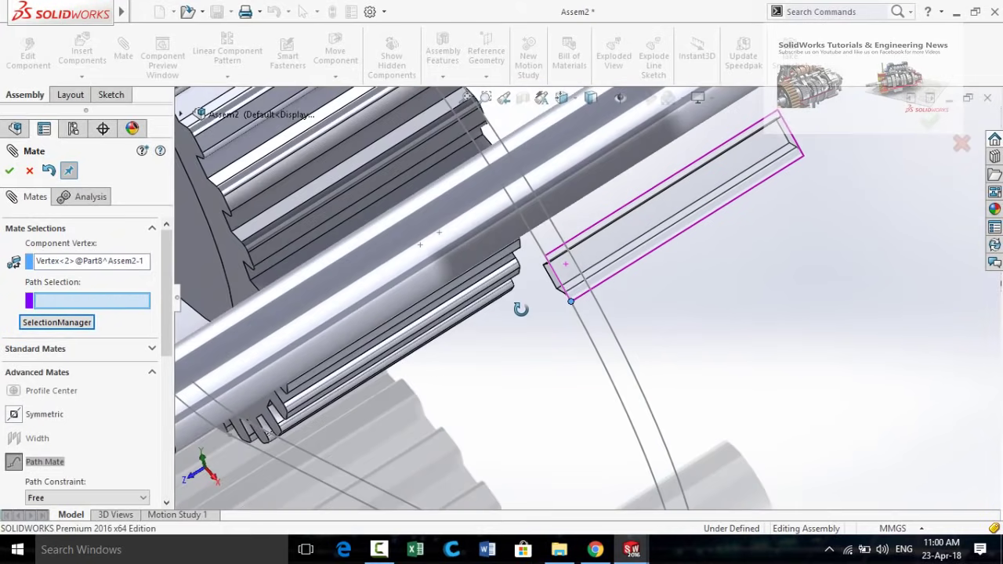
scroll(544, 321, "up", 3)
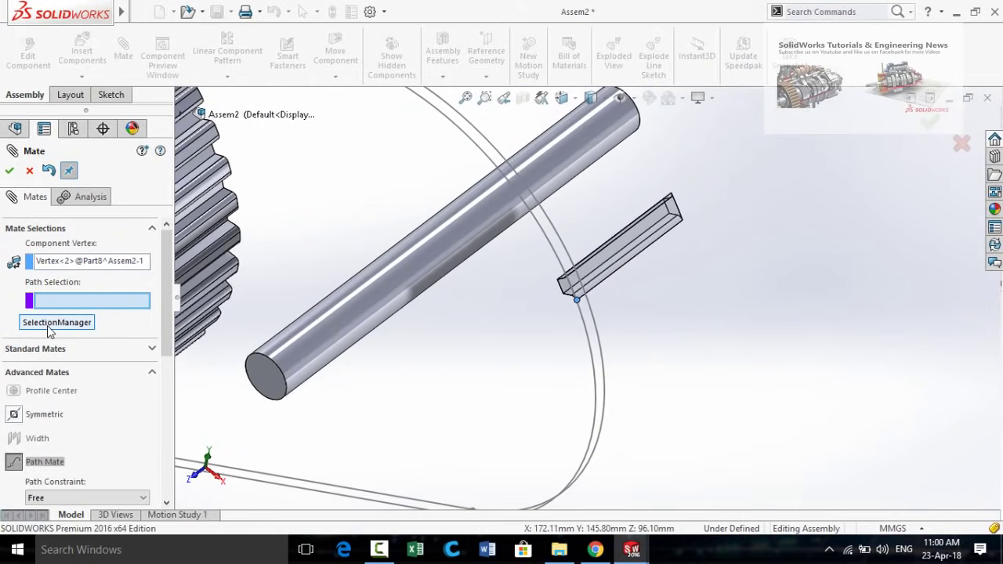
left_click(44, 327)
scroll(556, 376, "up", 2)
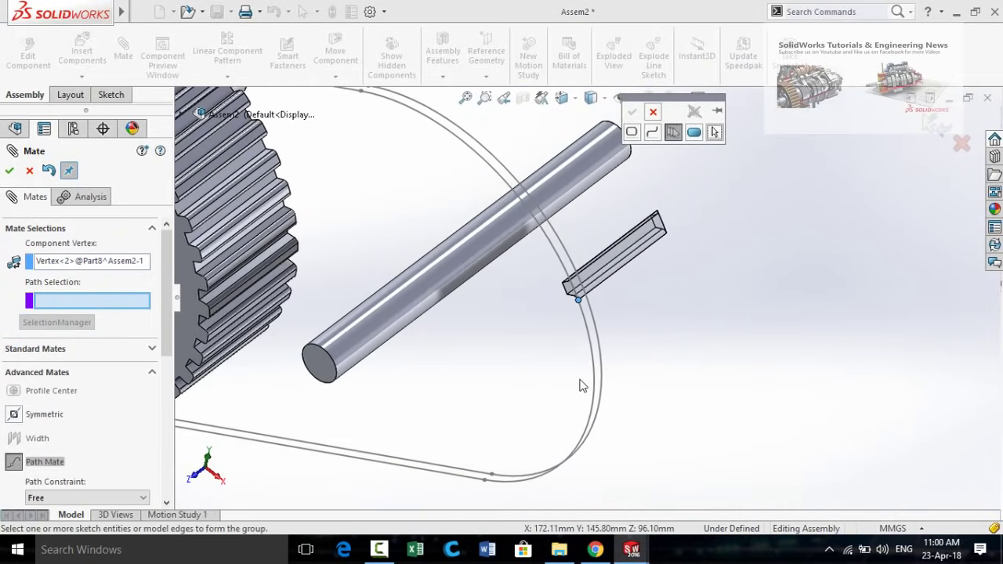
left_click(593, 384)
Step: Complete the closed path with both straight lines and the arc around the first gear, apply the second path mate and finish mating
middle_click_drag(553, 365, 483, 305)
scroll(507, 322, "down", 3)
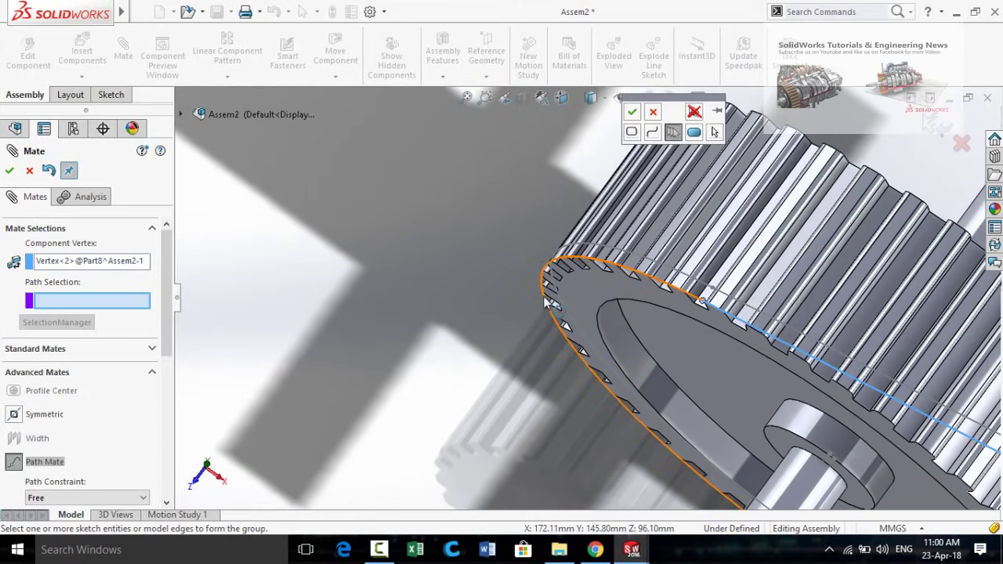
scroll(509, 369, "up", 5)
scroll(752, 415, "down", 8)
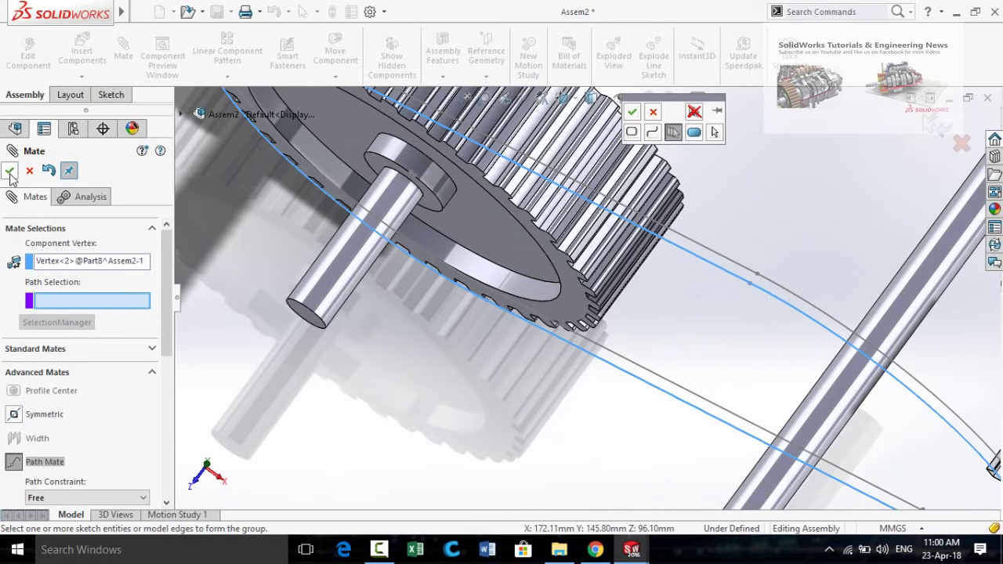
left_click(632, 113)
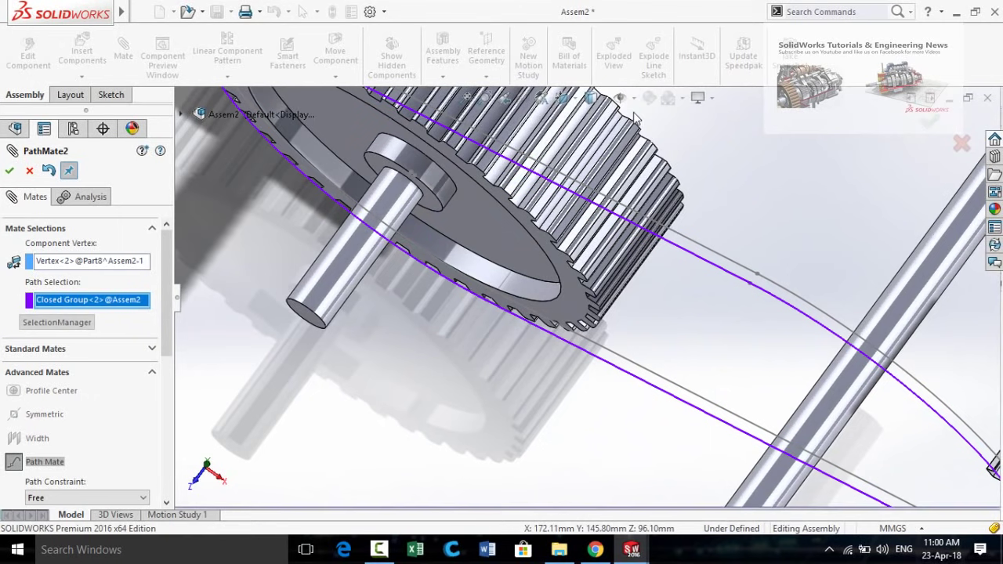
left_click(9, 172)
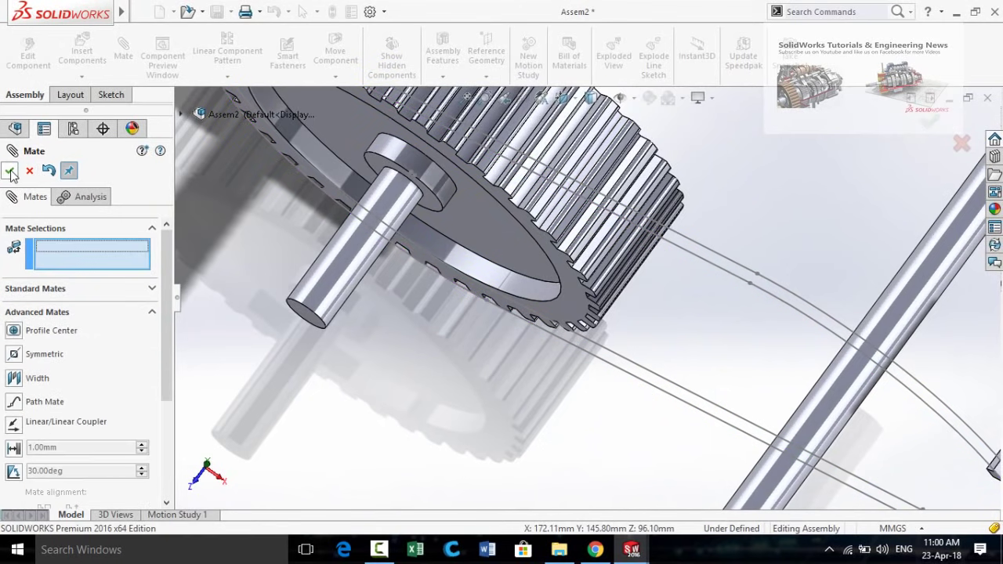
left_click(9, 172)
Step: Show the hidden second gear in the assembly again
key("f")
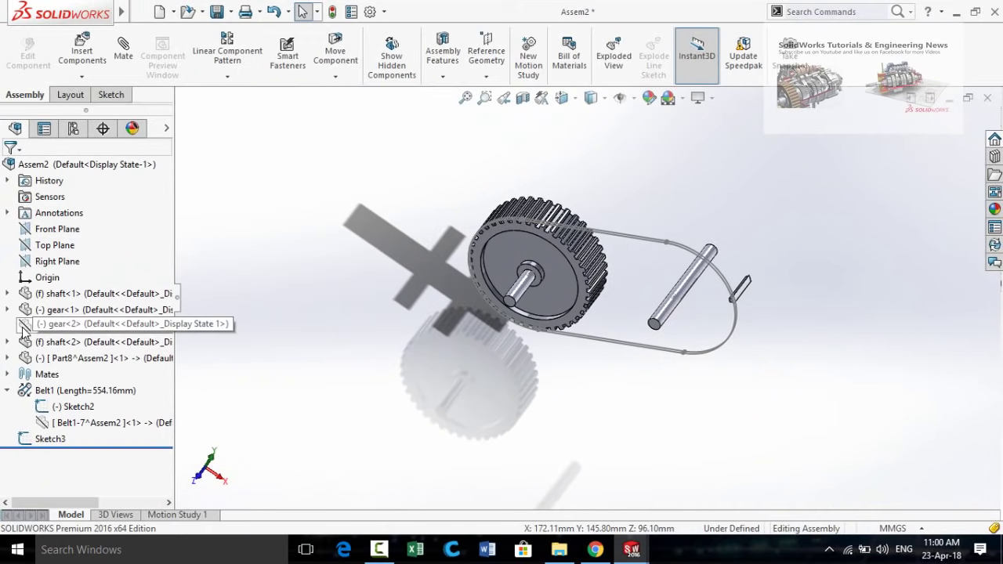
left_click(74, 326)
left_click(101, 291)
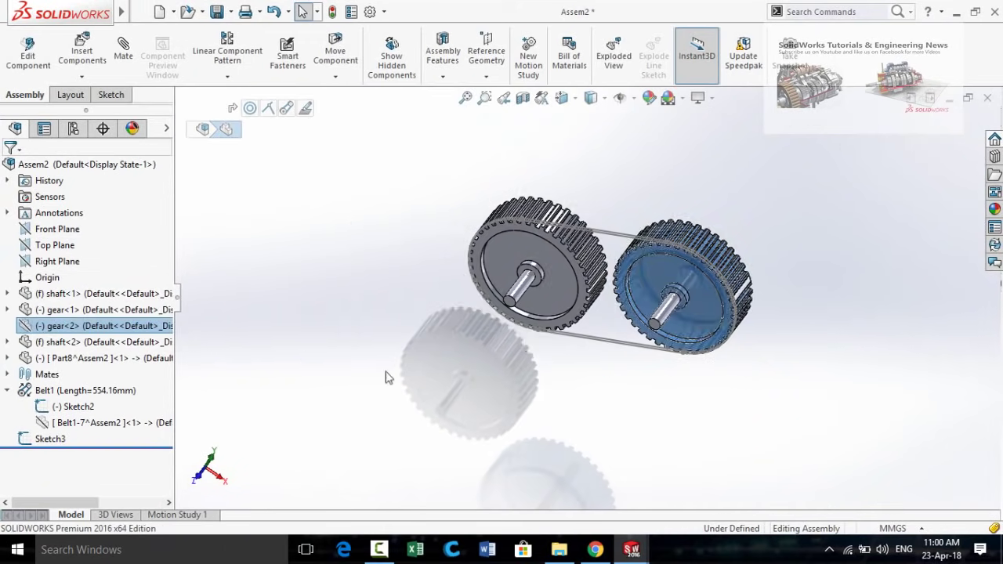
left_click(575, 326)
middle_click_drag(583, 334, 598, 354)
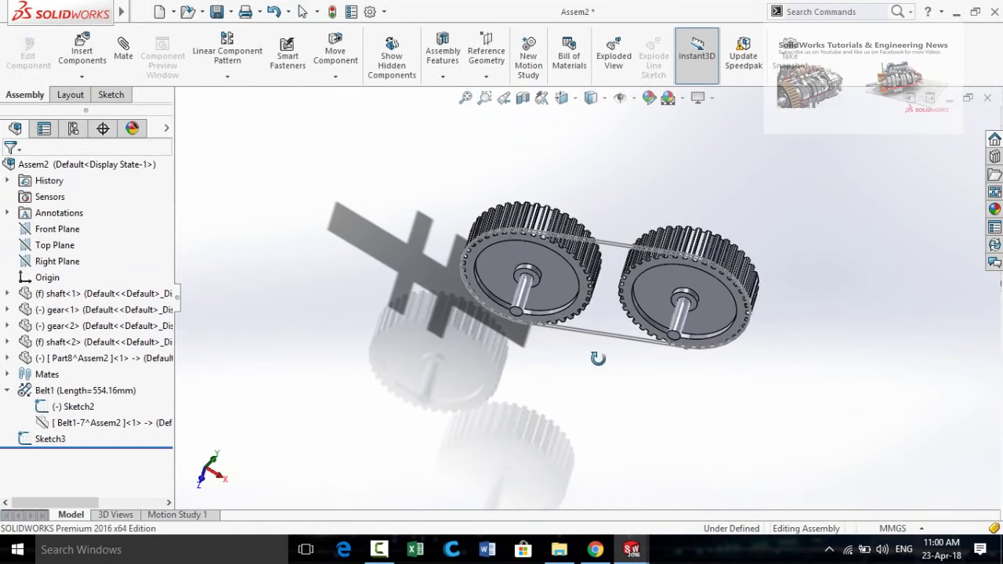
Step: Hide the belt sketch Sketch2 by selecting its lower straight line between the gears
scroll(583, 368, "down", 5)
left_click(575, 396)
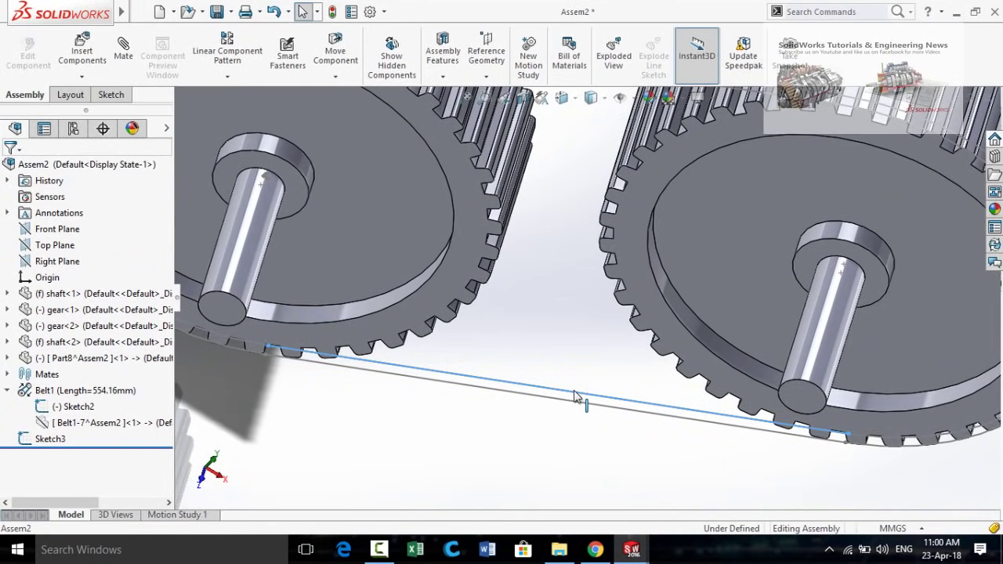
left_click(636, 346)
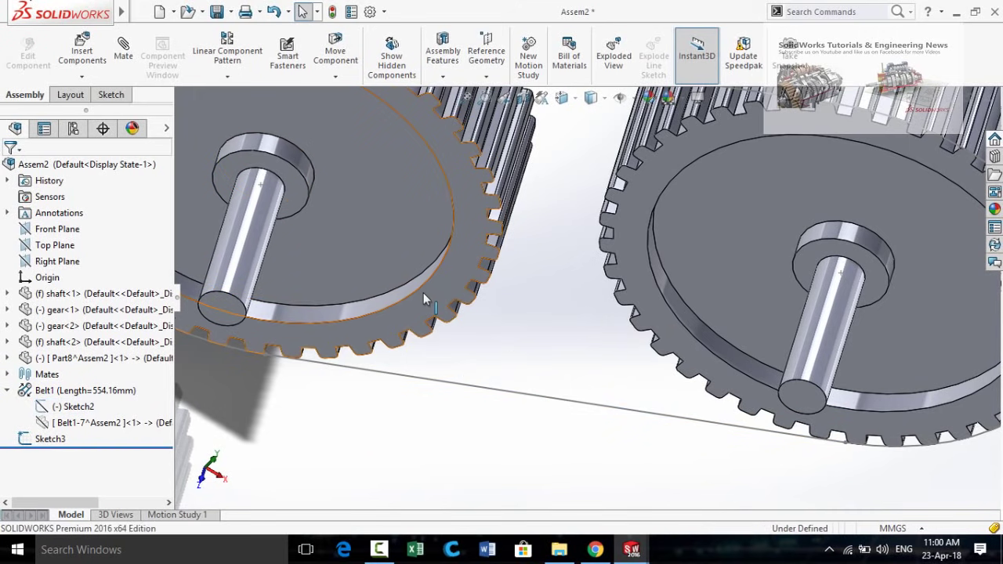
Step: Turn the second gear counter-clockwise until the attached belt tooth sits near the gear's top
key("ctrl+1")
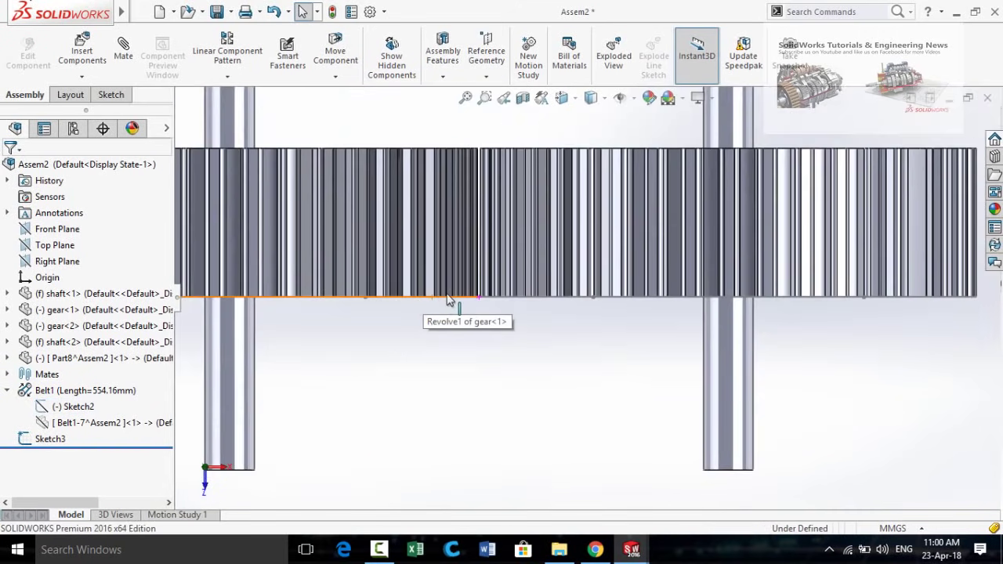
key("ctrl+5")
key("space")
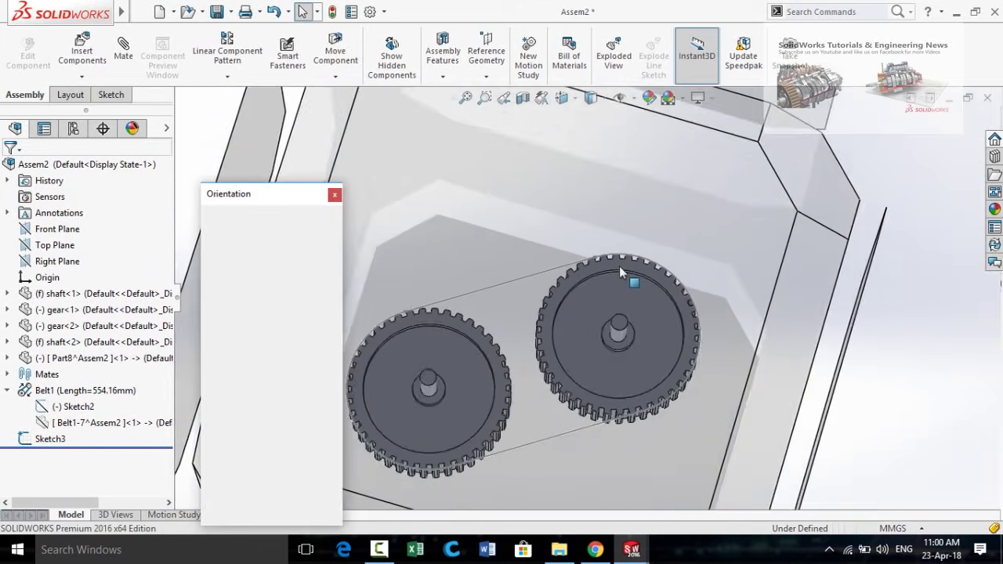
left_click(593, 226)
scroll(700, 224, "down", 4)
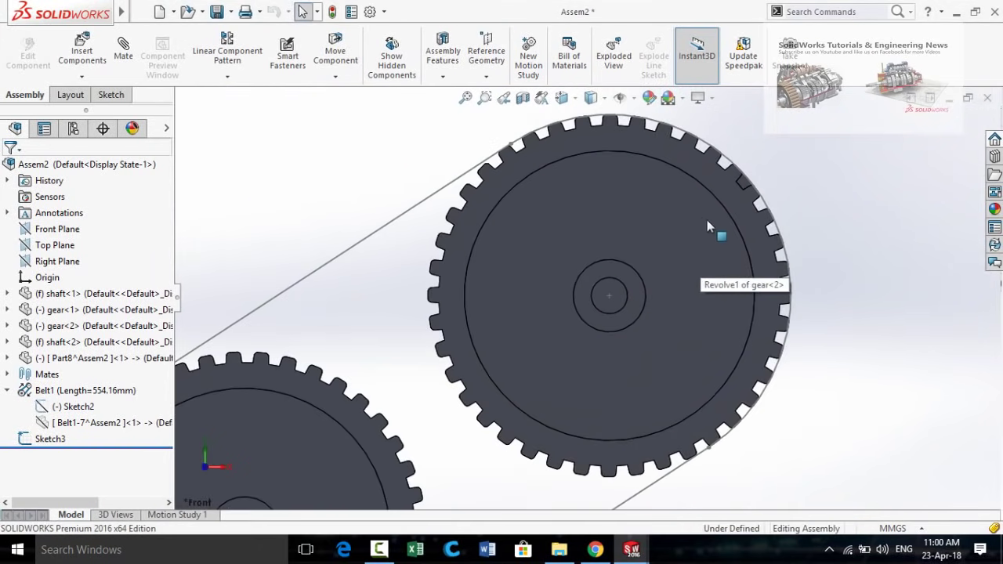
scroll(639, 172, "down", 2)
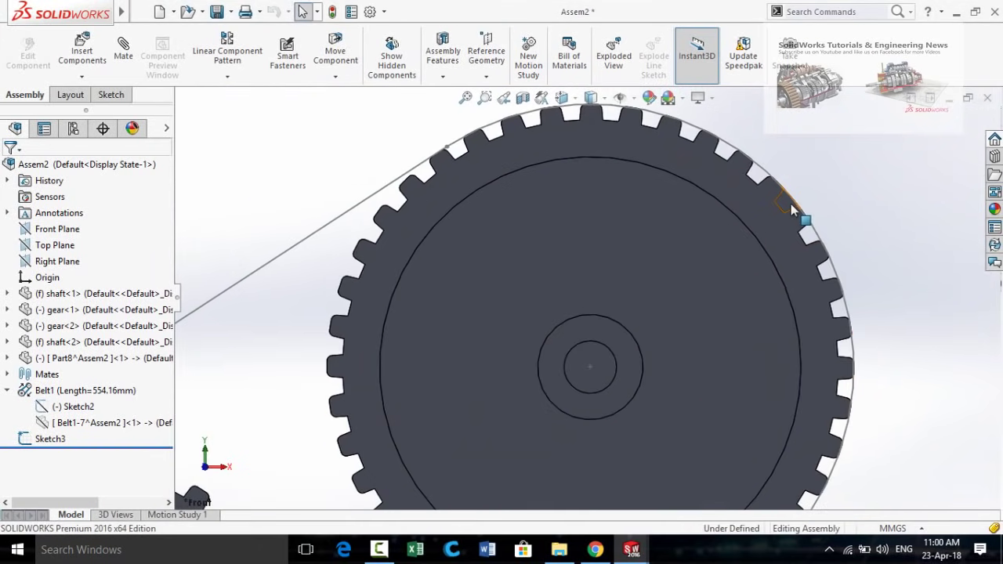
scroll(593, 311, "up", 3)
middle_click_drag(593, 311, 549, 304)
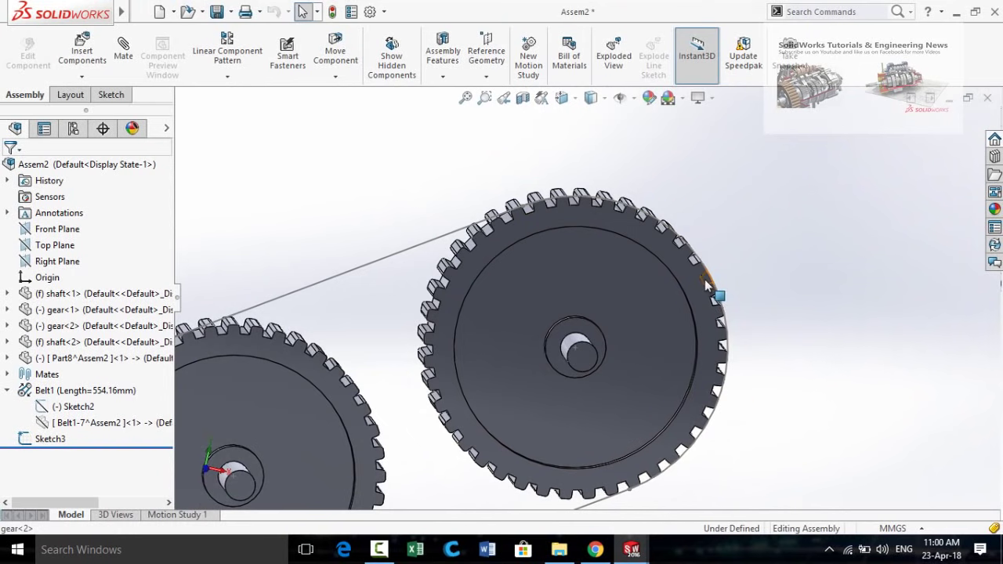
left_click_drag(703, 277, 493, 243)
scroll(529, 252, "down", 3)
left_click(360, 212)
scroll(372, 219, "up", 1)
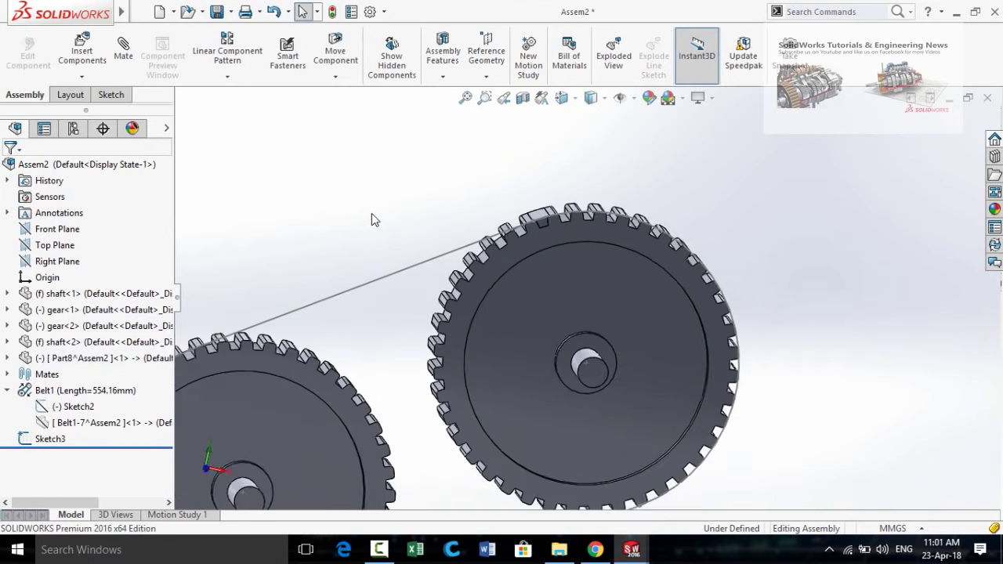
Step: Suppress the InPlace1 mate between the second gear and the belt tooth part
scroll(599, 376, "up", 5)
middle_click_drag(596, 357, 563, 337)
scroll(563, 227, "down", 6)
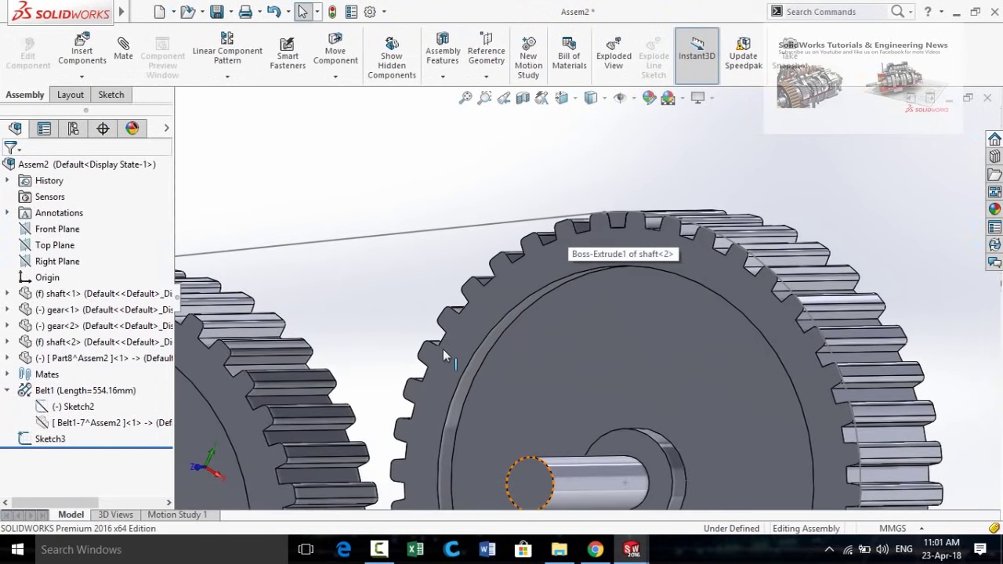
left_click(7, 374)
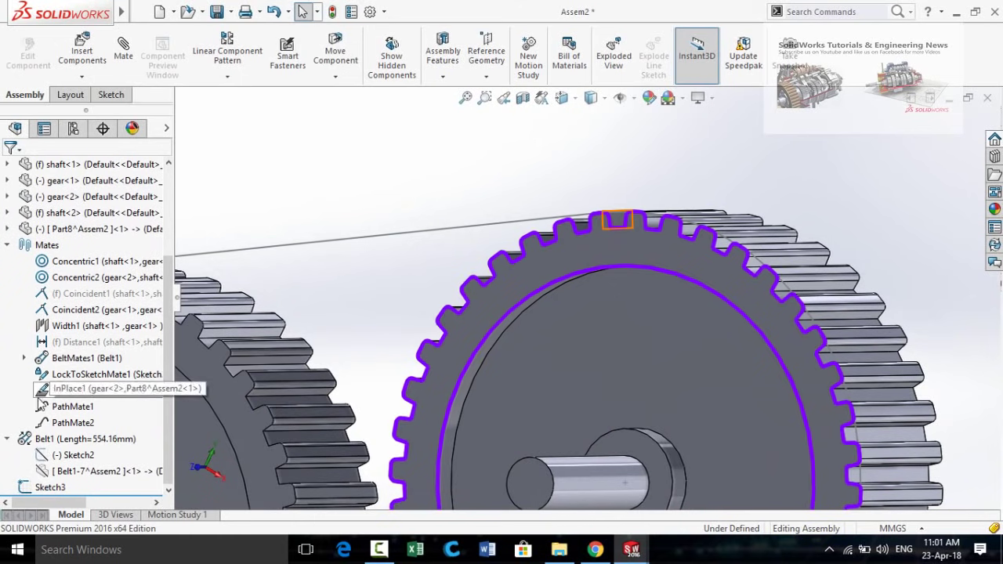
left_click(62, 388)
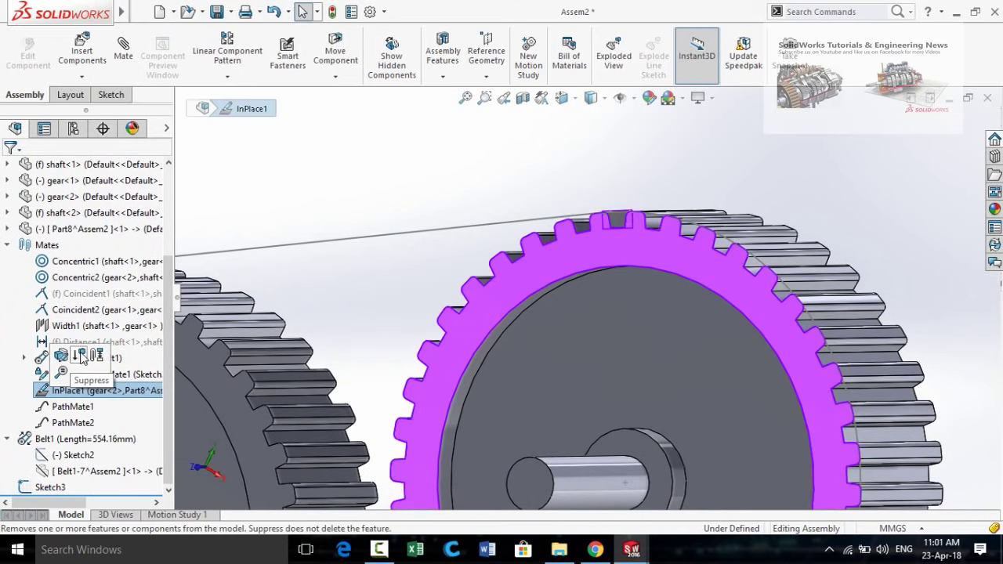
left_click(81, 356)
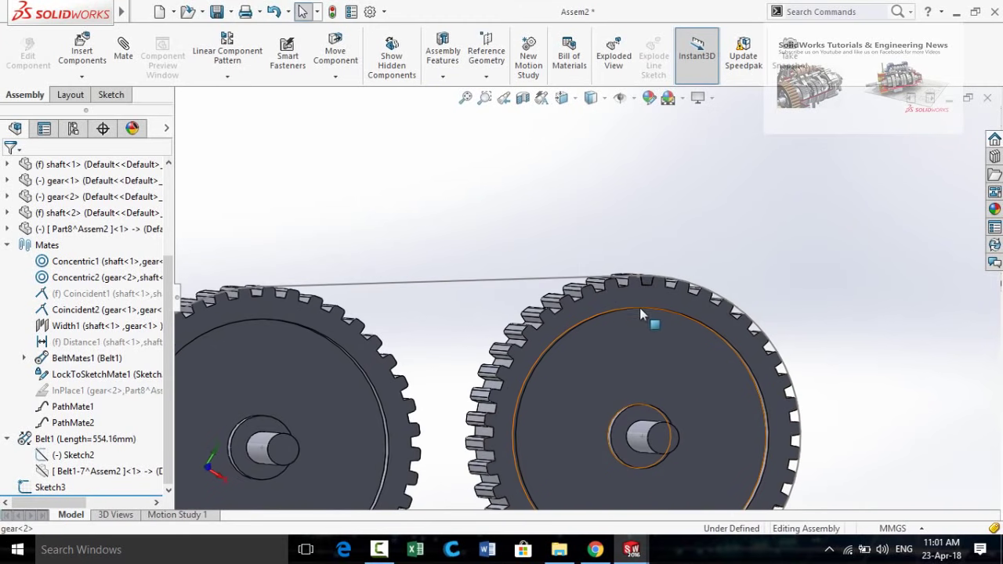
Step: Rotate the second gear slightly so the belt tooth fits centrally in the gap between two teeth at its top
scroll(641, 304, "down", 2)
scroll(639, 293, "up", 3)
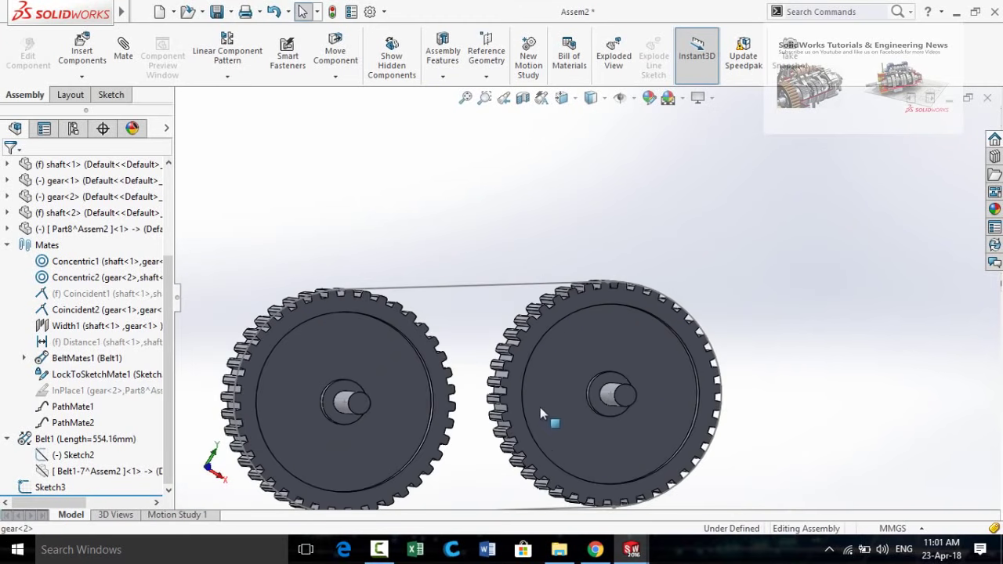
scroll(596, 302, "down", 2)
scroll(618, 298, "down", 3)
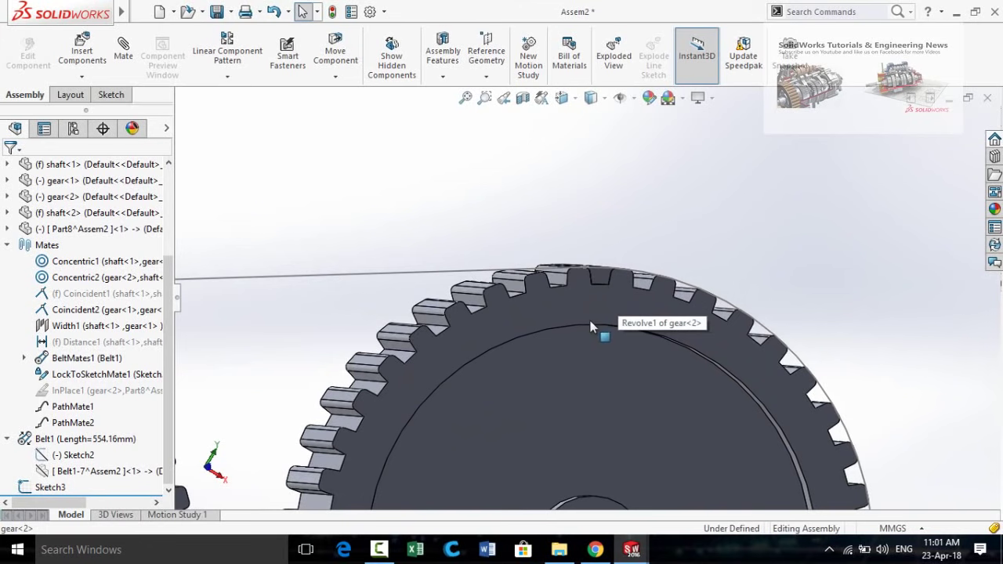
scroll(599, 360, "up", 3)
scroll(571, 365, "down", 2)
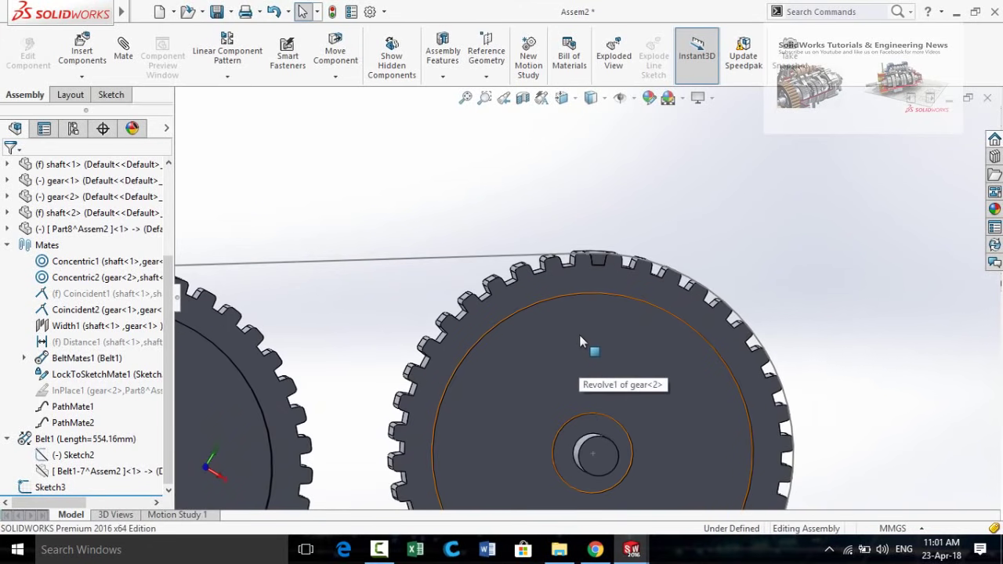
scroll(579, 334, "down", 2)
left_click_drag(639, 260, 549, 255)
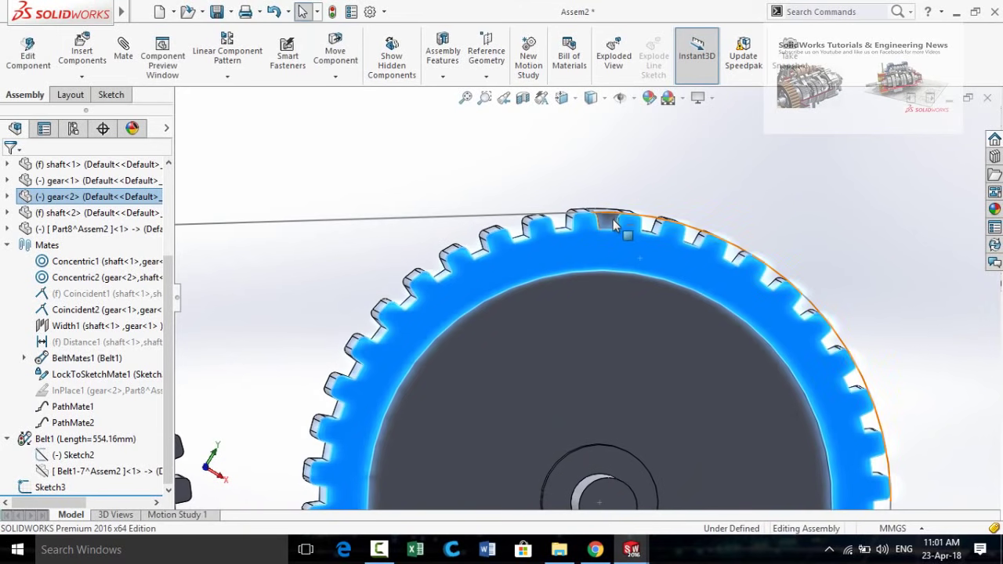
left_click_drag(615, 260, 605, 261)
left_click(550, 166)
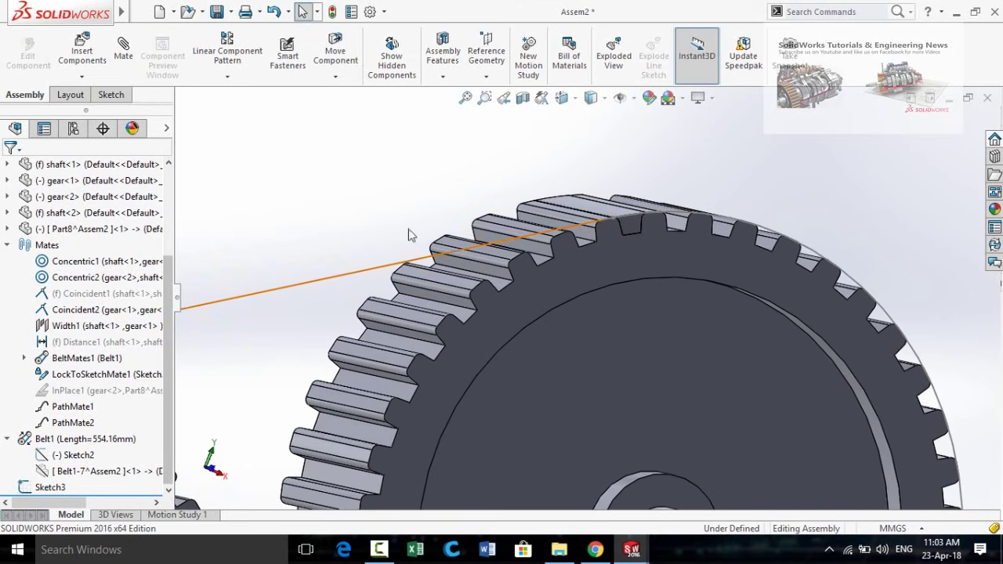
Step: Start a Gear mechanical mate with the second gear's cylindrical hub face and set its teeth/diameter value to 40
left_click(124, 52)
scroll(7, 390, "down", 5)
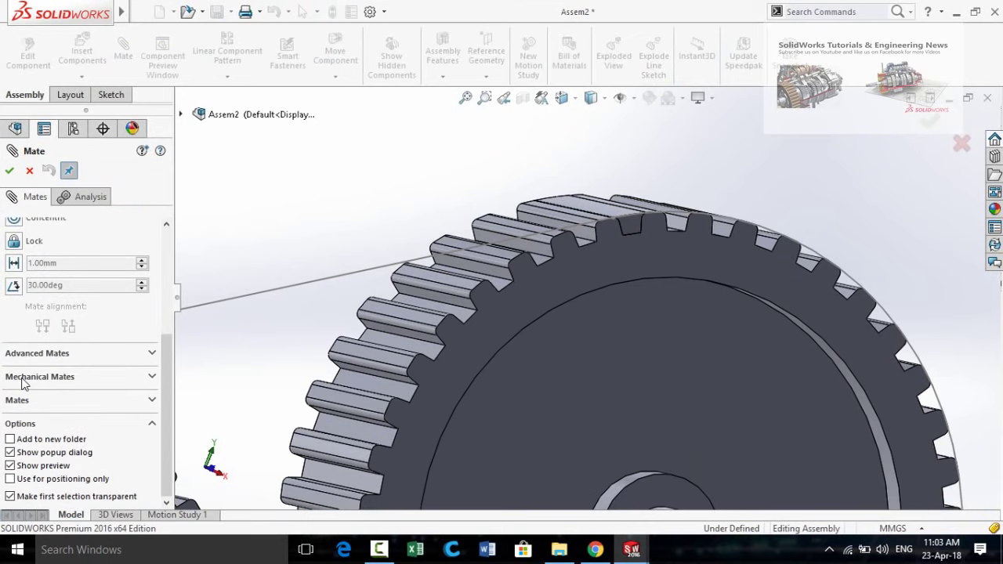
left_click(22, 377)
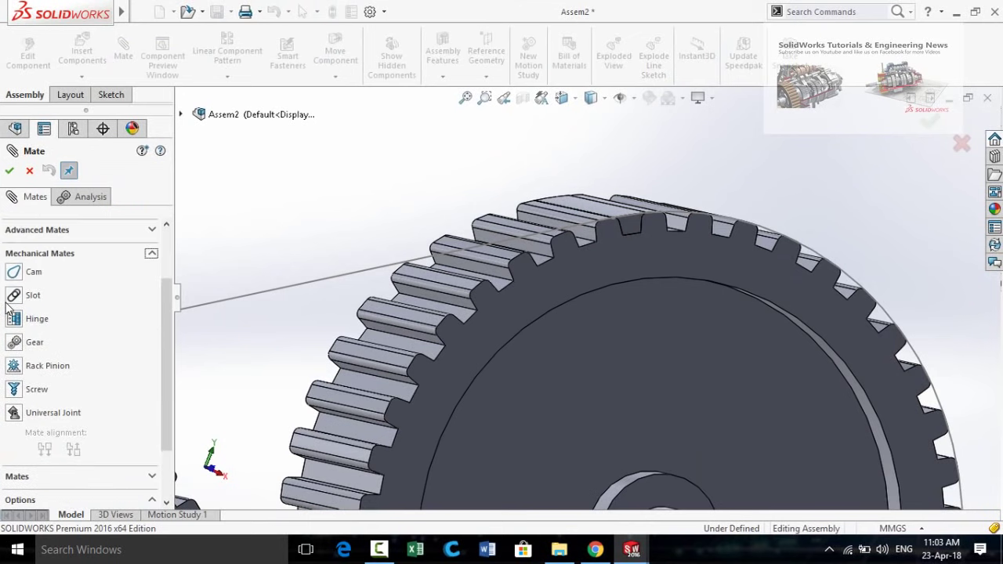
left_click(12, 342)
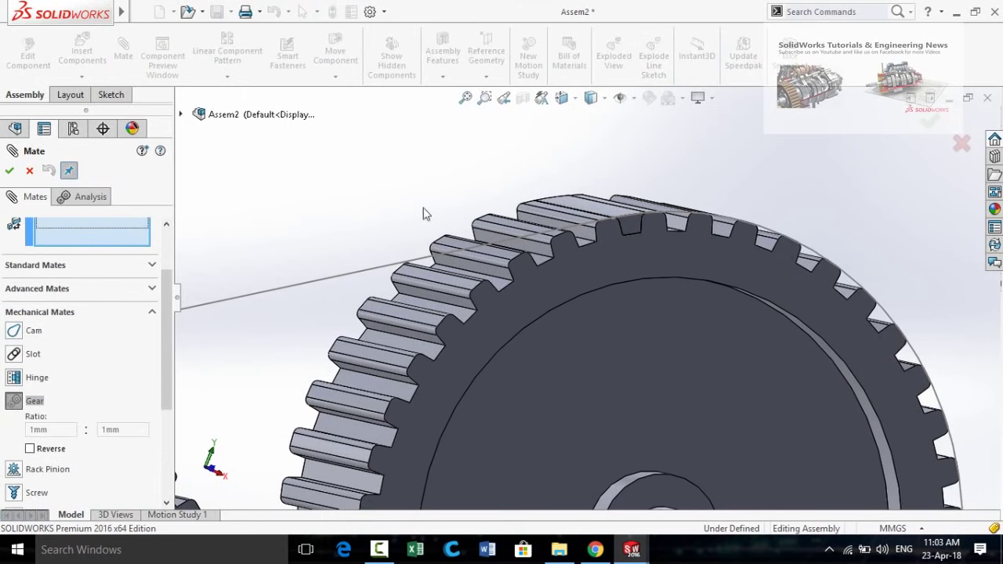
scroll(445, 201, "up", 5)
scroll(576, 372, "down", 5)
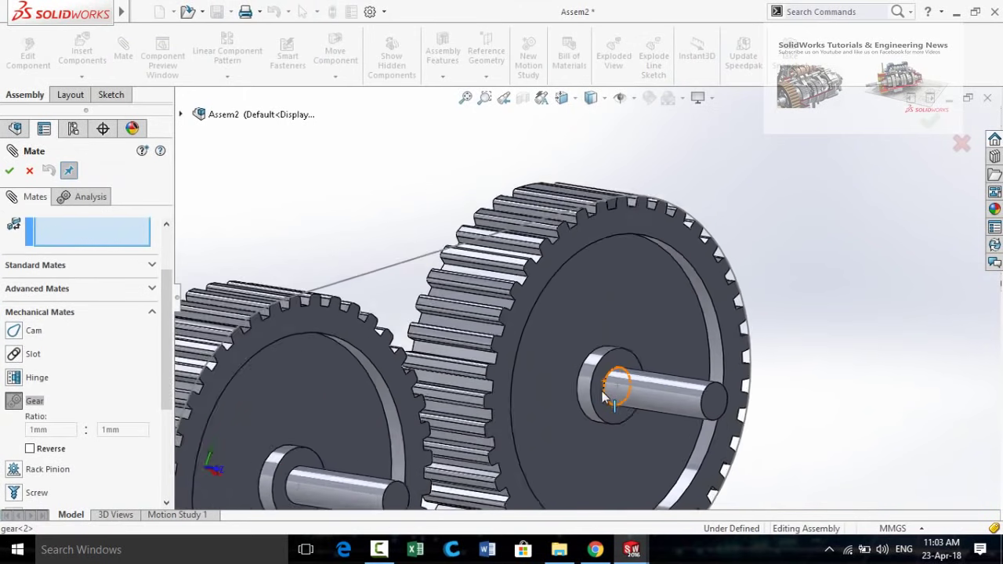
left_click(584, 377)
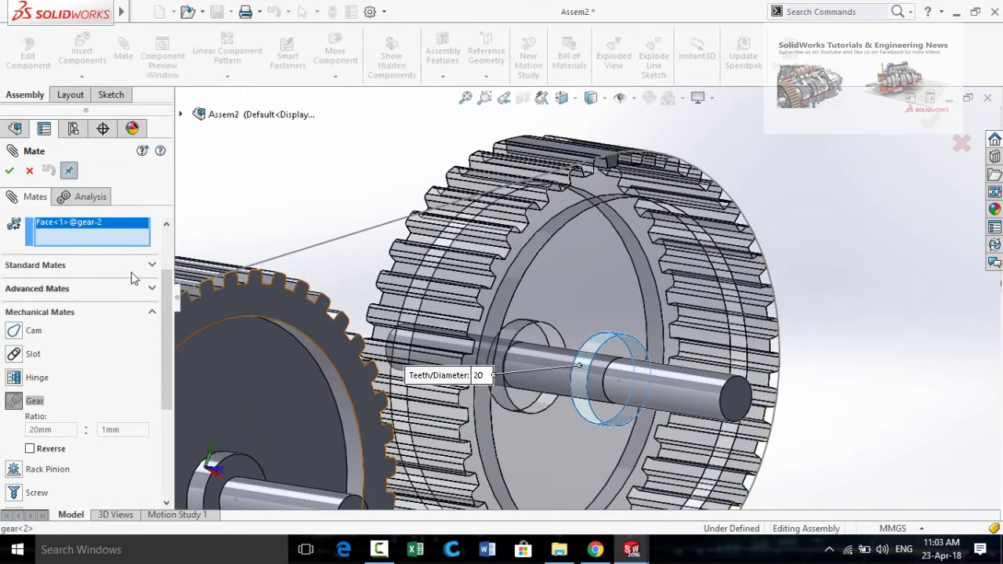
left_click(480, 375)
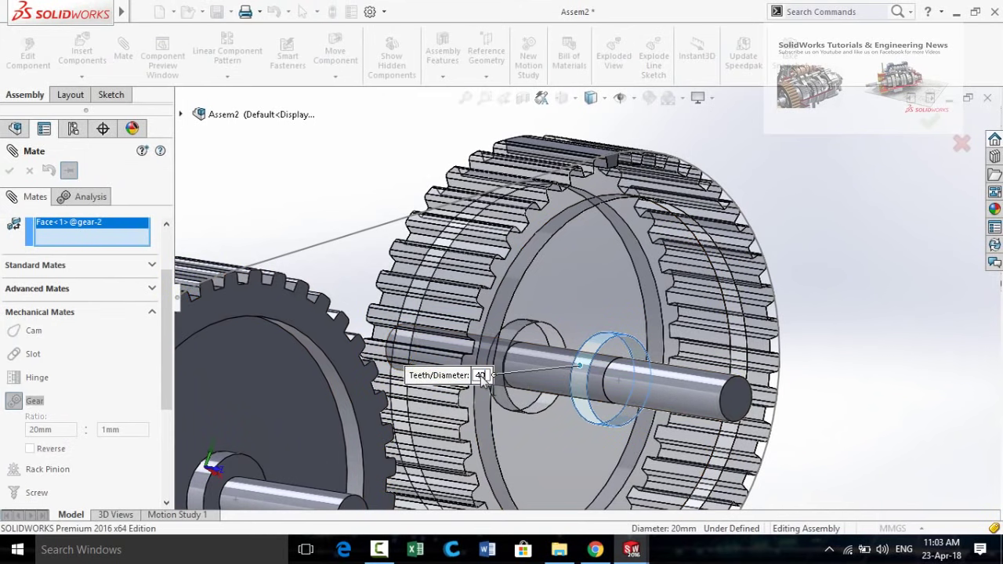
key("Return")
Step: Pick the belt tooth's lower long edge as the other gear mate entity, apply the reversed 40 mm : 1 mm ratio and finish mating
scroll(662, 181, "down", 10)
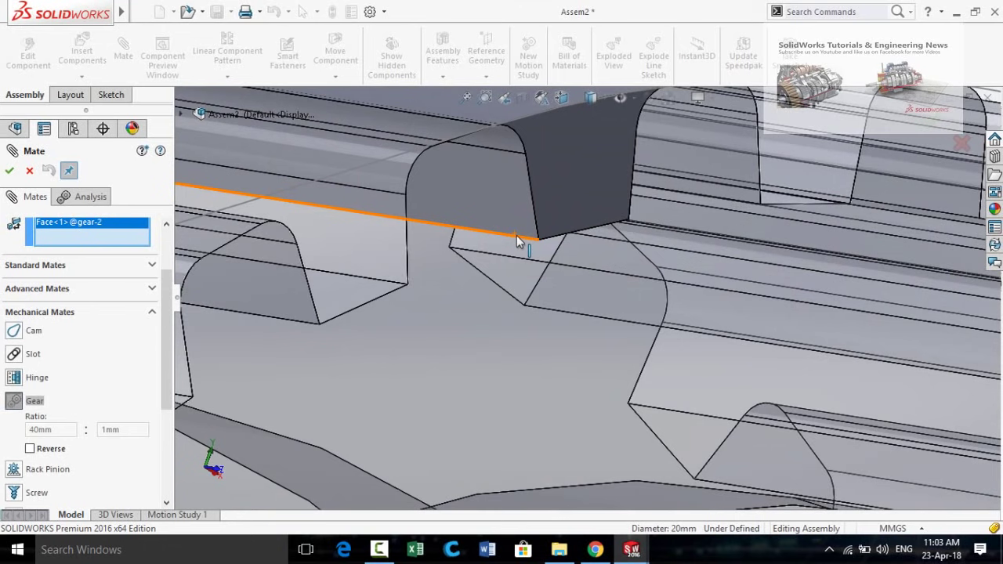
left_click(517, 241)
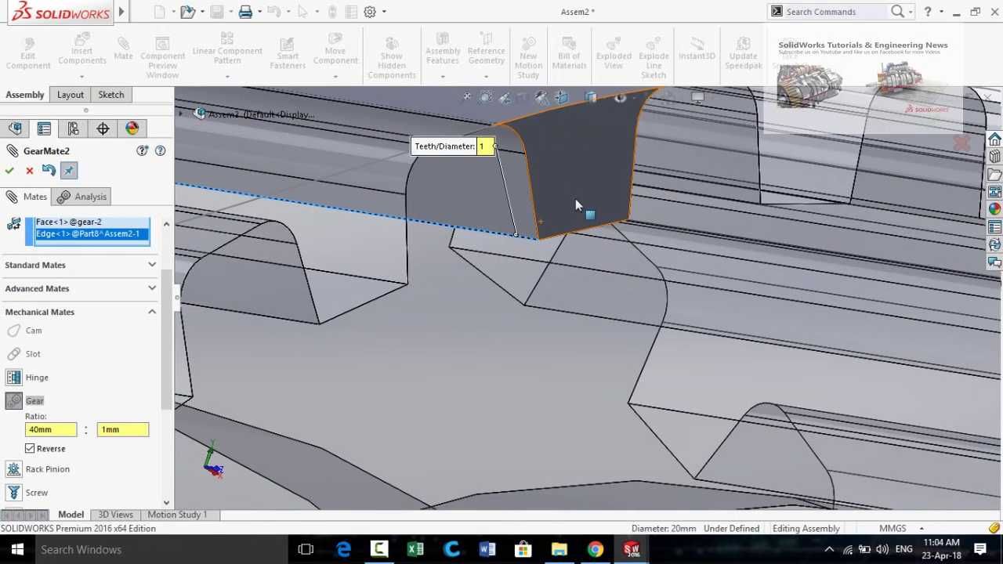
scroll(580, 205, "up", 10)
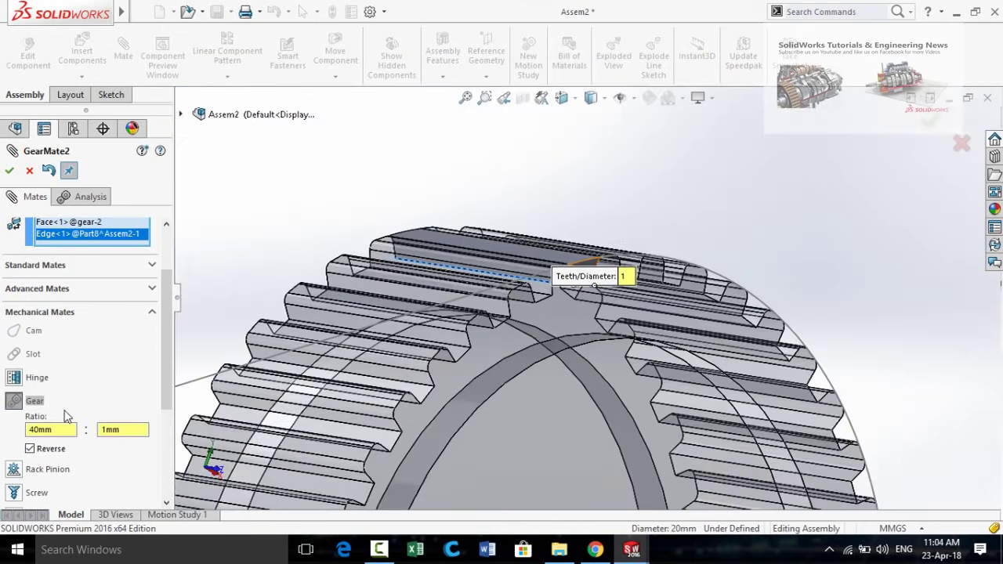
left_click(29, 449)
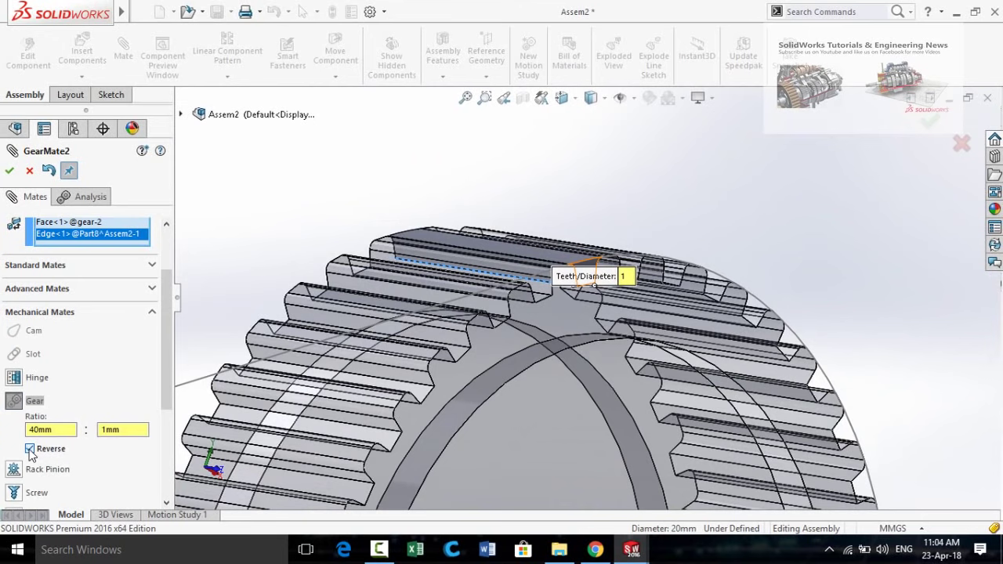
left_click(9, 170)
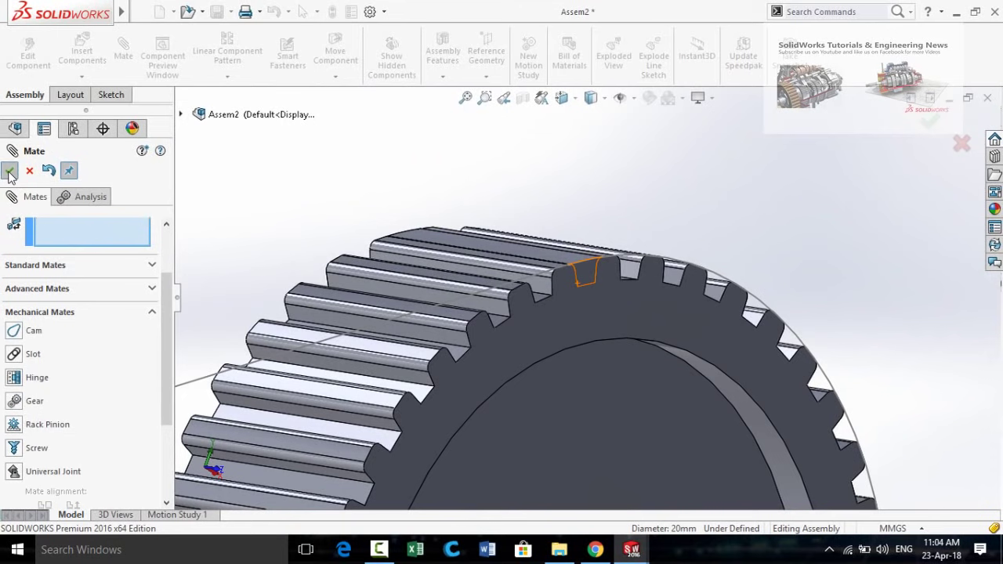
left_click(9, 171)
Step: Rotate the second gear counter-clockwise to check how the belt tooth travels along the upper belt line
scroll(410, 194, "up", 5)
middle_click_drag(410, 194, 413, 217)
scroll(521, 326, "down", 2)
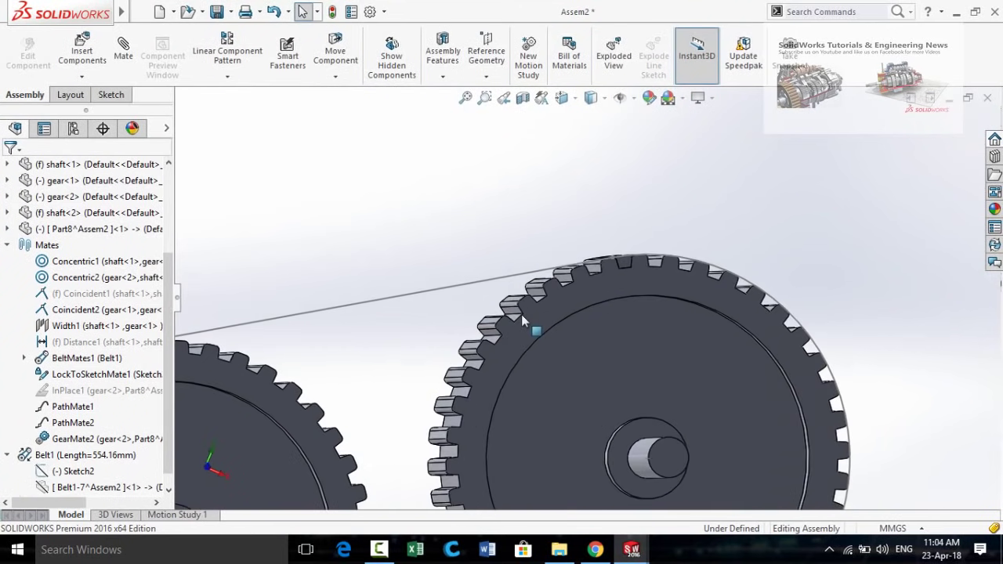
scroll(620, 284, "down", 2)
left_click(620, 284)
left_click_drag(625, 281, 489, 386)
scroll(470, 419, "up", 5)
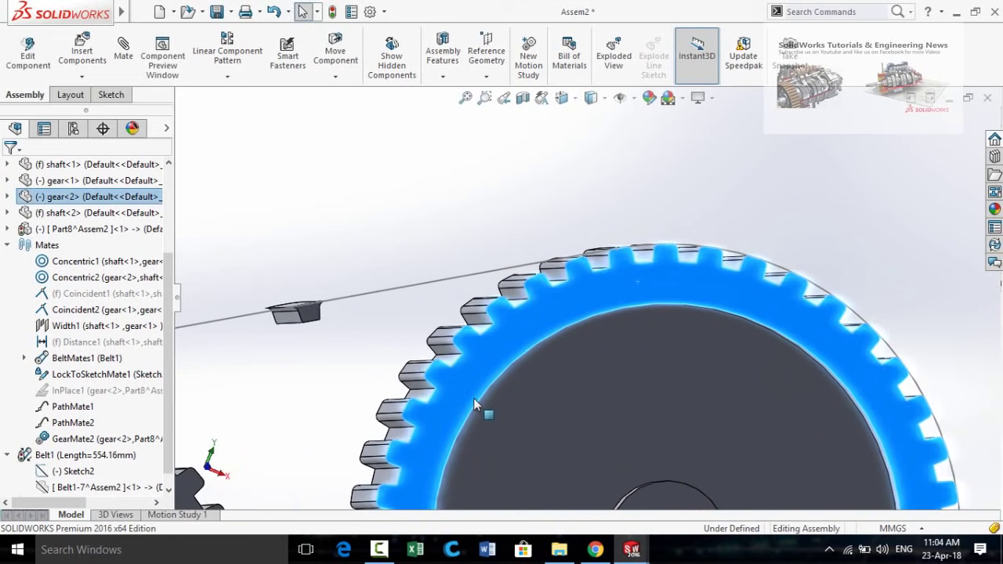
Step: Rotate the second gear back clockwise to check the belt tooth's return onto the gear
key("Escape")
middle_click_drag(473, 340, 538, 333)
key("Escape")
scroll(569, 335, "down", 3)
left_click_drag(561, 337, 775, 306)
left_click(785, 195)
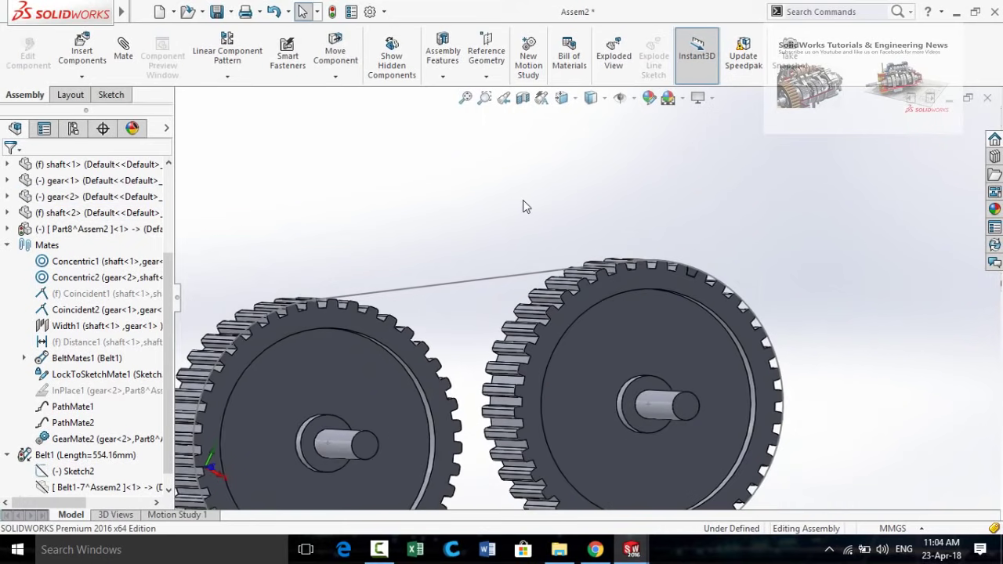
Step: Turn the second gear counter-clockwise until the meshed belt tooth sits at the gear's top, and clear the selection
middle_click_drag(525, 206, 576, 268)
scroll(659, 263, "down", 6)
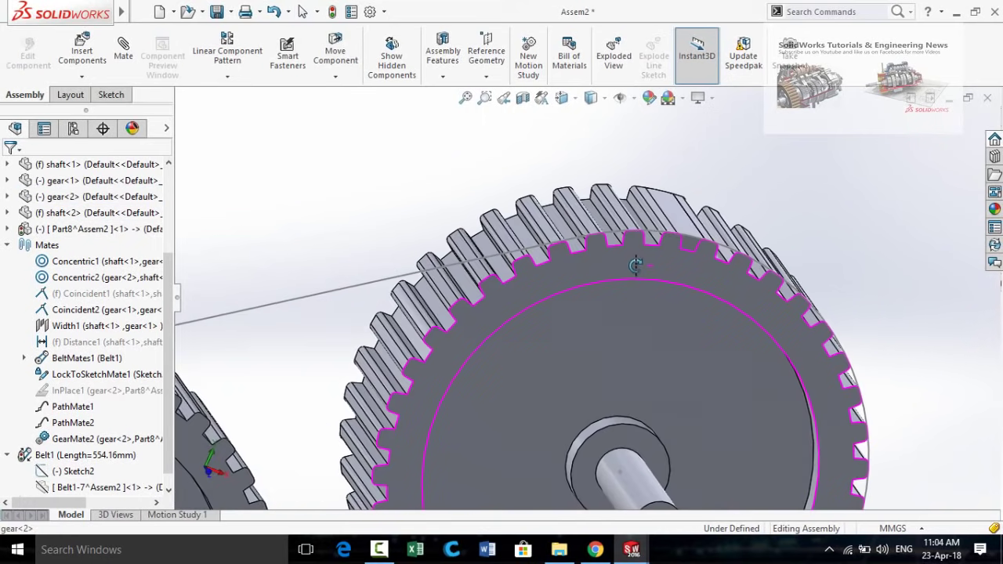
left_click_drag(668, 264, 583, 224)
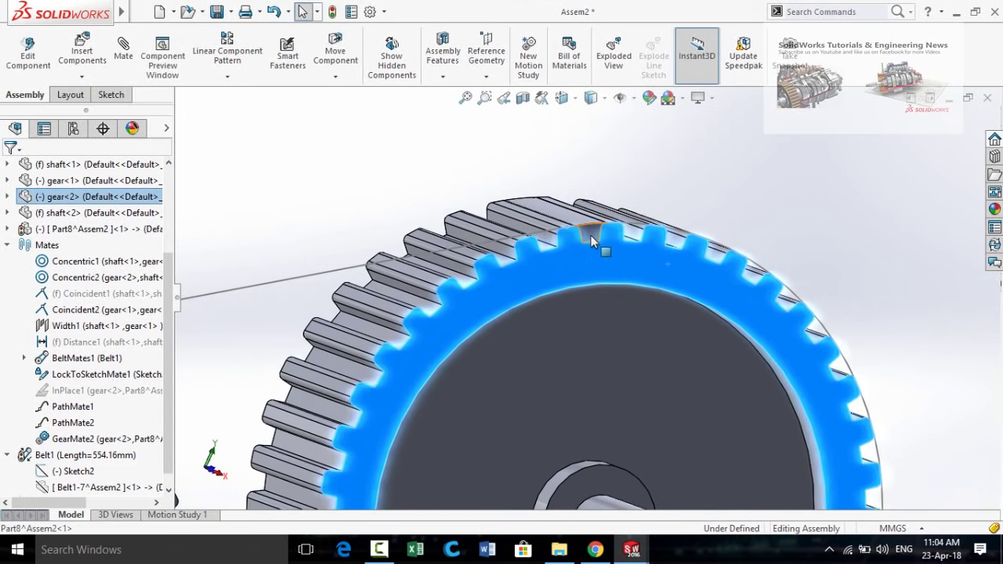
left_click(588, 225)
left_click(301, 206)
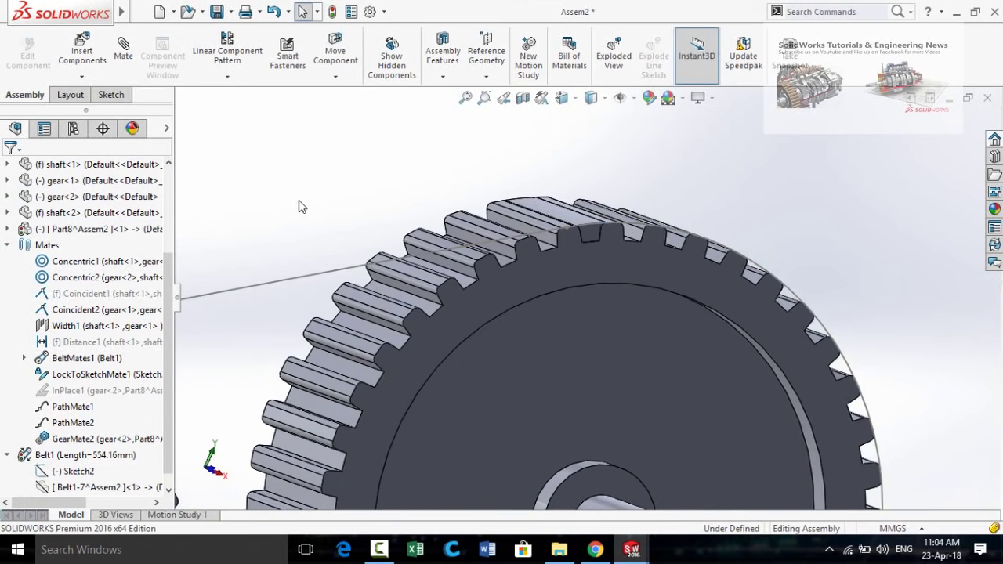
Step: Start a Curve Driven Component Pattern along Sketch3, keeping 70 instances and turning on equal spacing
left_click(227, 78)
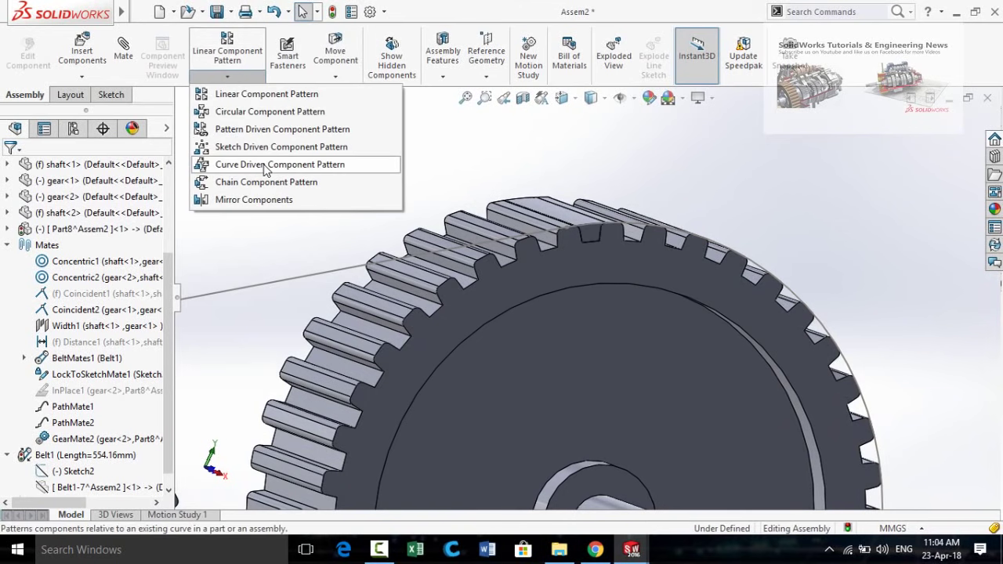
left_click(264, 164)
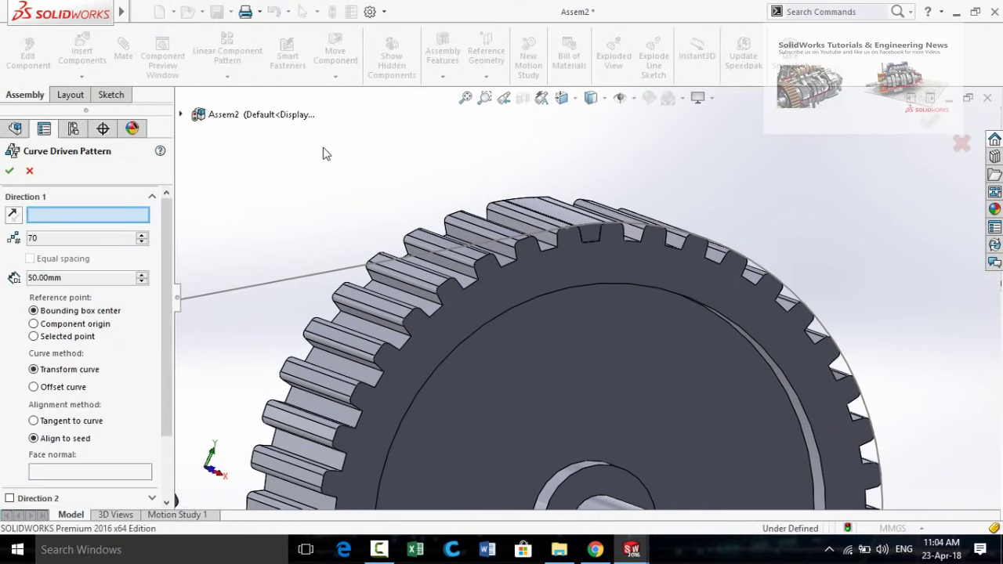
scroll(310, 171, "down", 5)
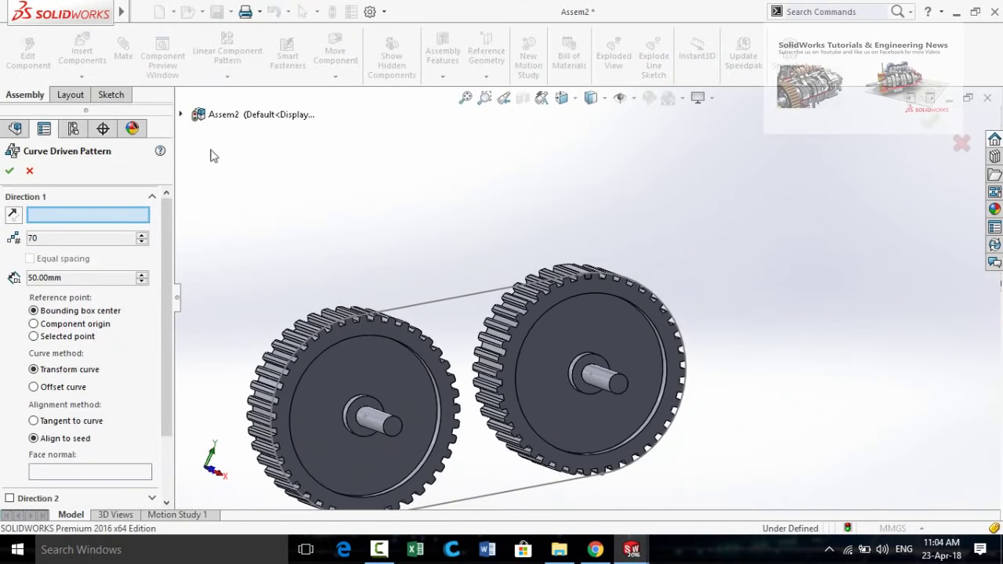
left_click(181, 114)
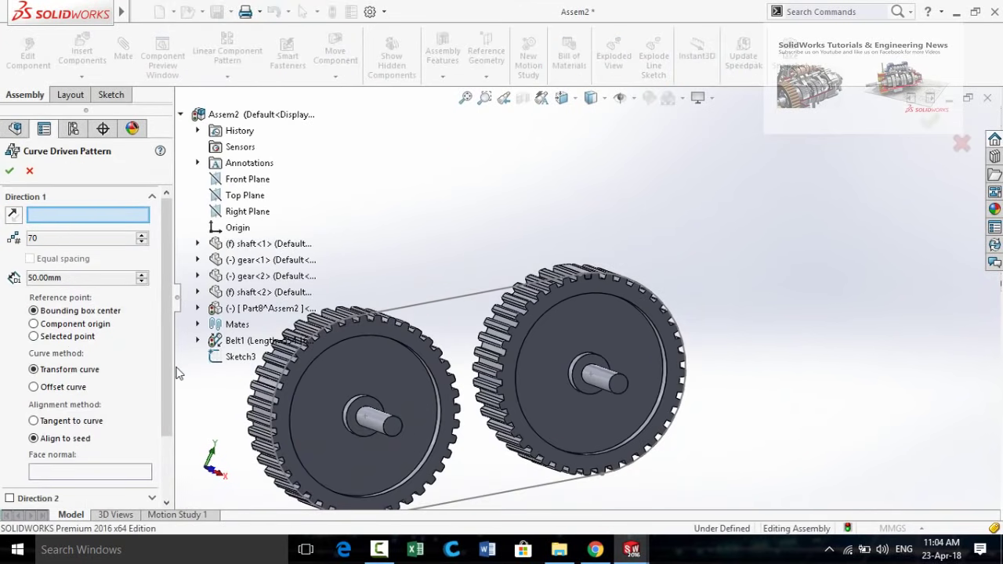
left_click(223, 358)
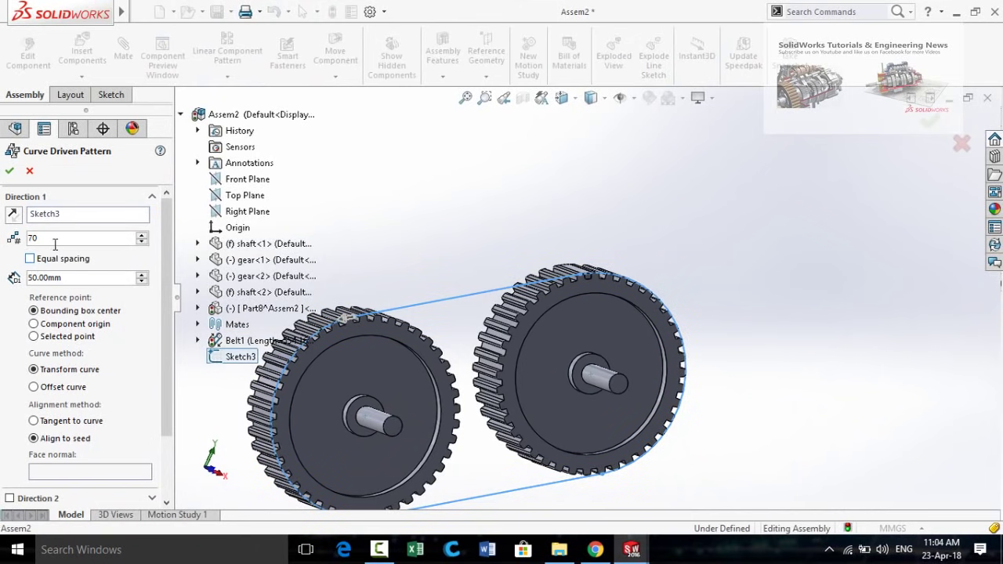
left_click(29, 259)
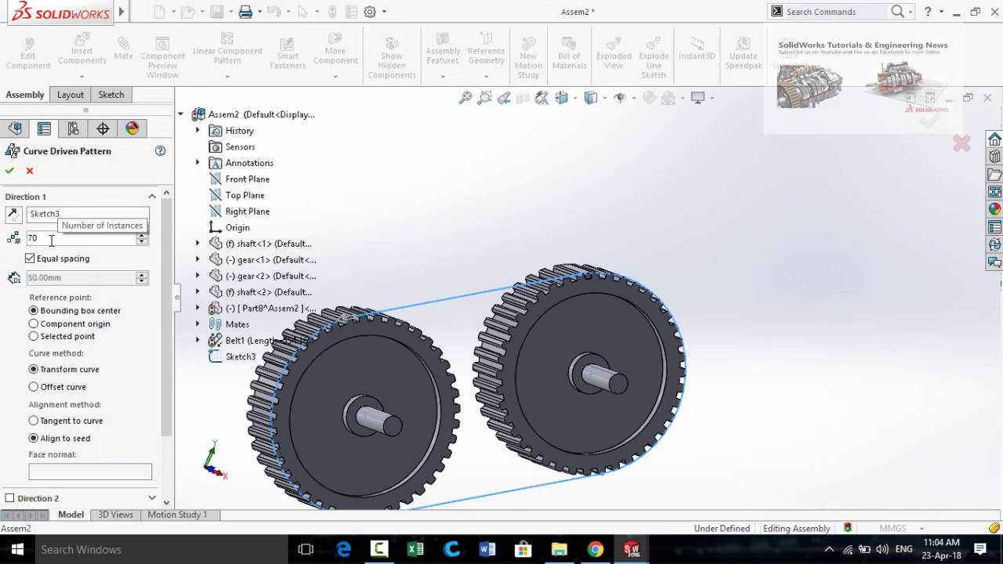
Step: Set the pattern to offset curve and tangent to curve, pick the belt tooth as the component to pattern, and finish the pattern
scroll(3, 262, "down", 3)
scroll(2, 263, "up", 3)
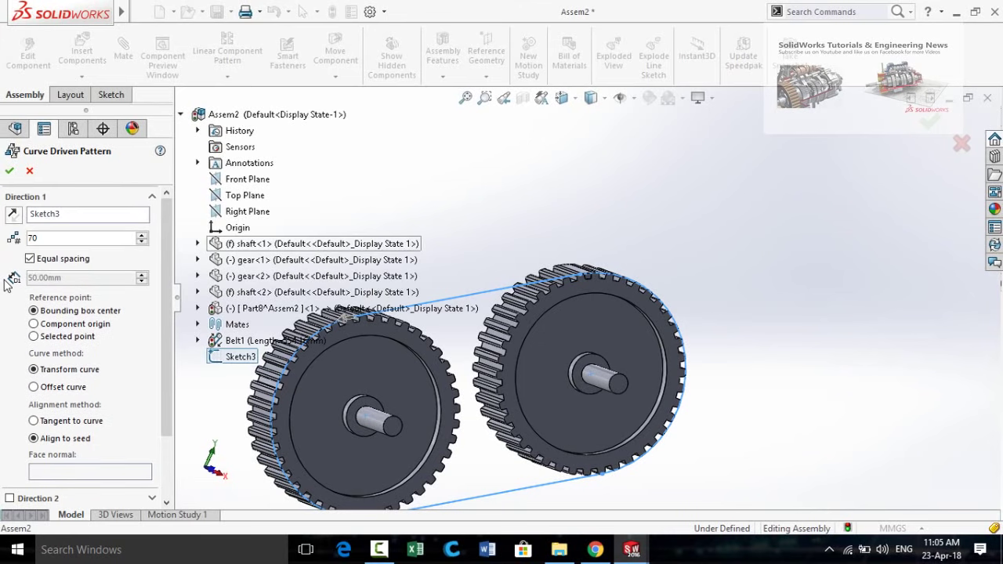
scroll(2, 274, "down", 3)
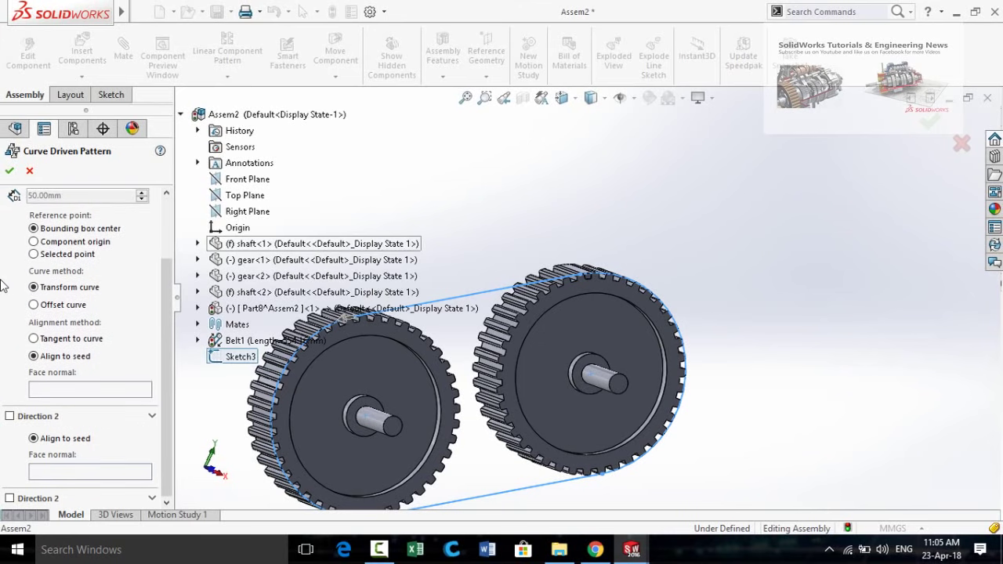
left_click(32, 306)
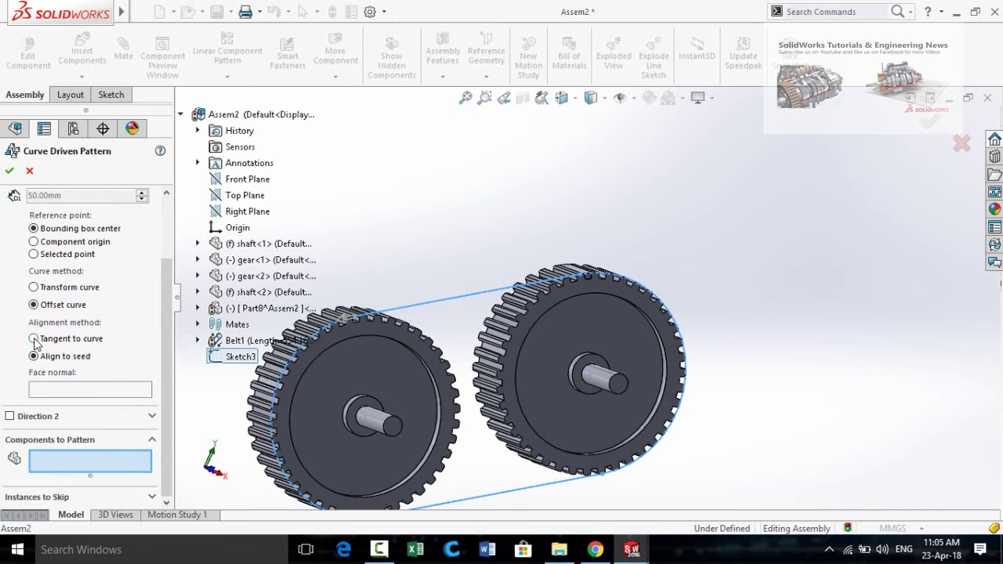
left_click(33, 340)
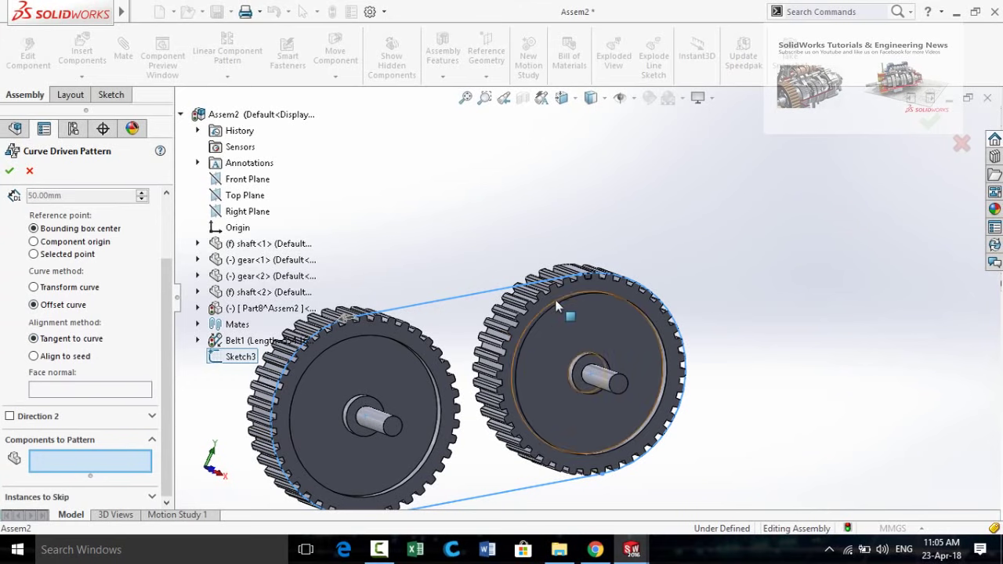
scroll(564, 295, "down", 5)
scroll(649, 263, "down", 2)
left_click(631, 211)
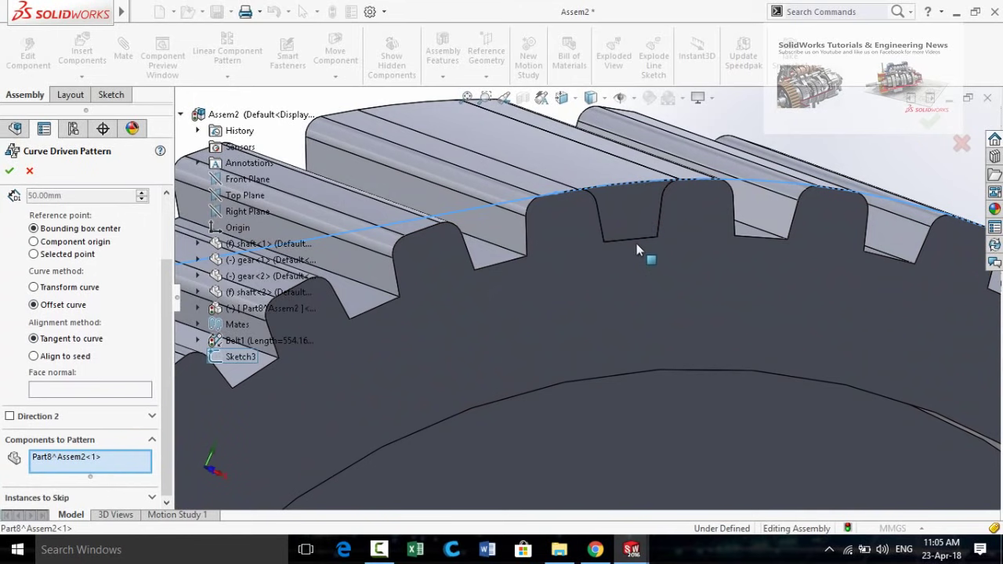
scroll(635, 251, "up", 4)
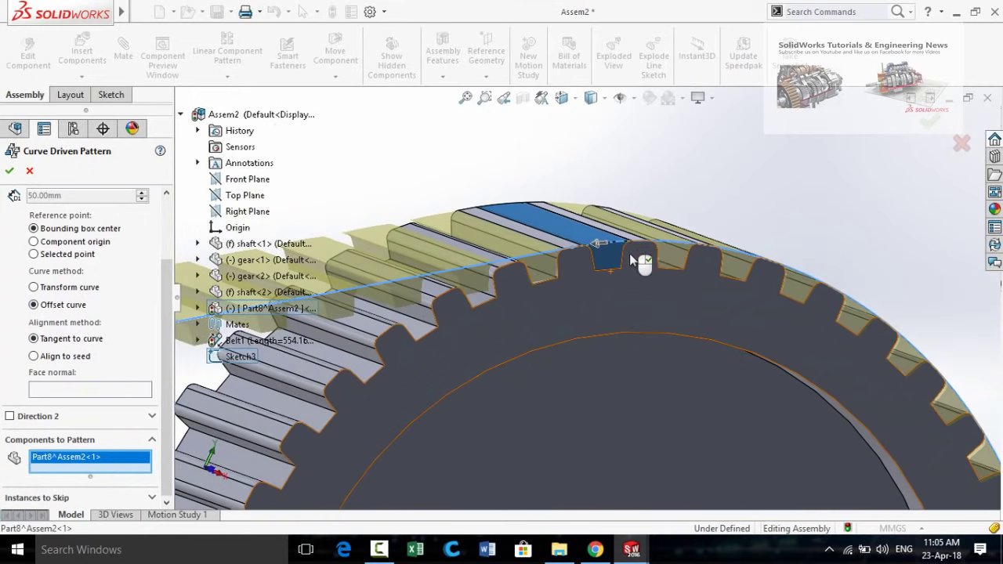
left_click(9, 171)
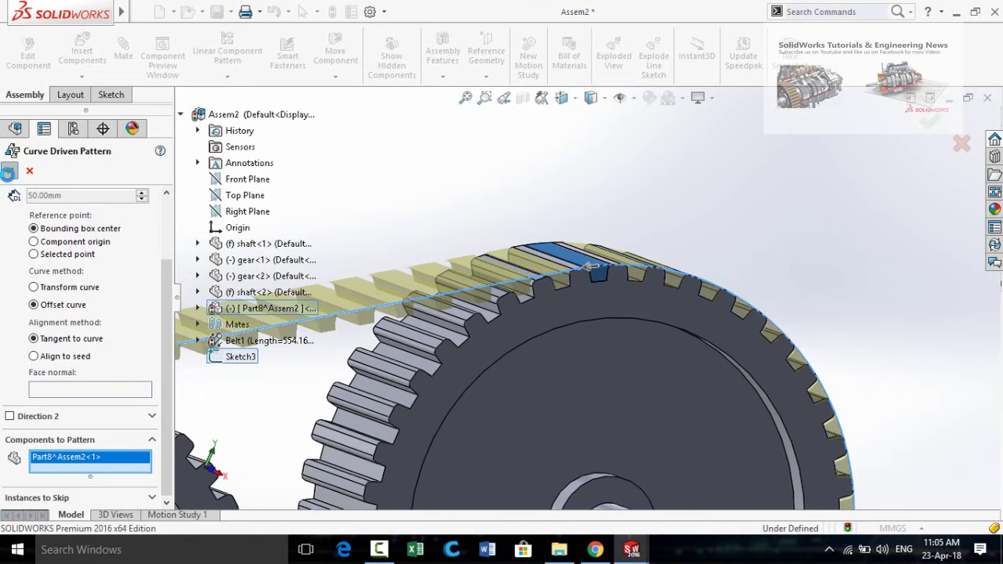
left_click(10, 171)
Step: Hide the Sketch3 belt path running through the patterned teeth
scroll(385, 344, "down", 3)
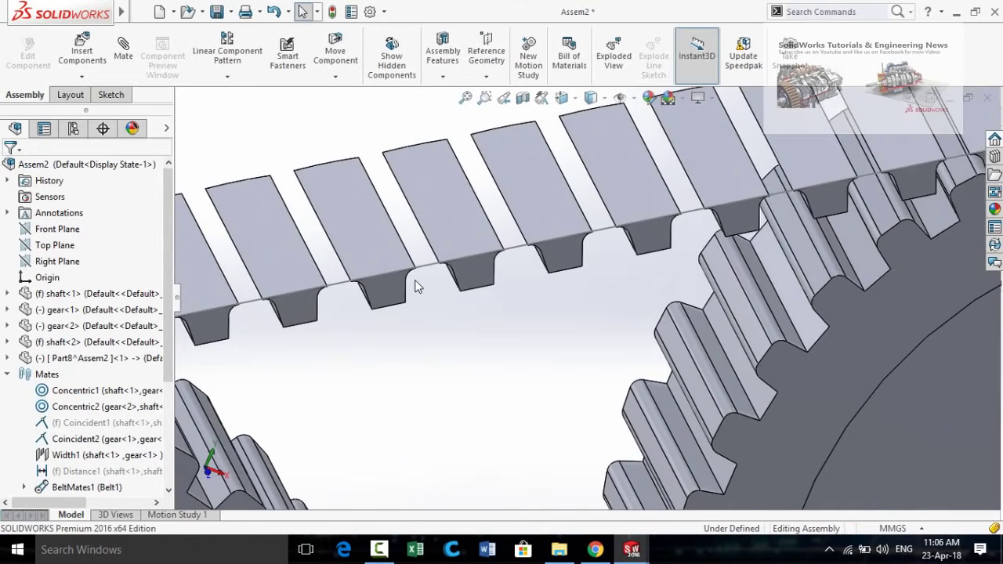
left_click(428, 266)
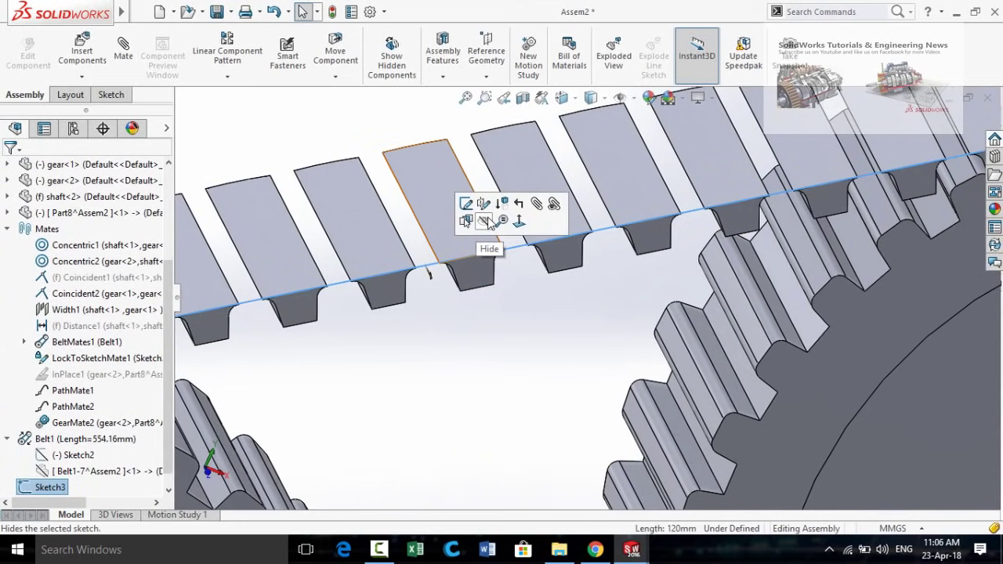
left_click(490, 386)
scroll(502, 357, "up", 3)
middle_click_drag(510, 367, 515, 327)
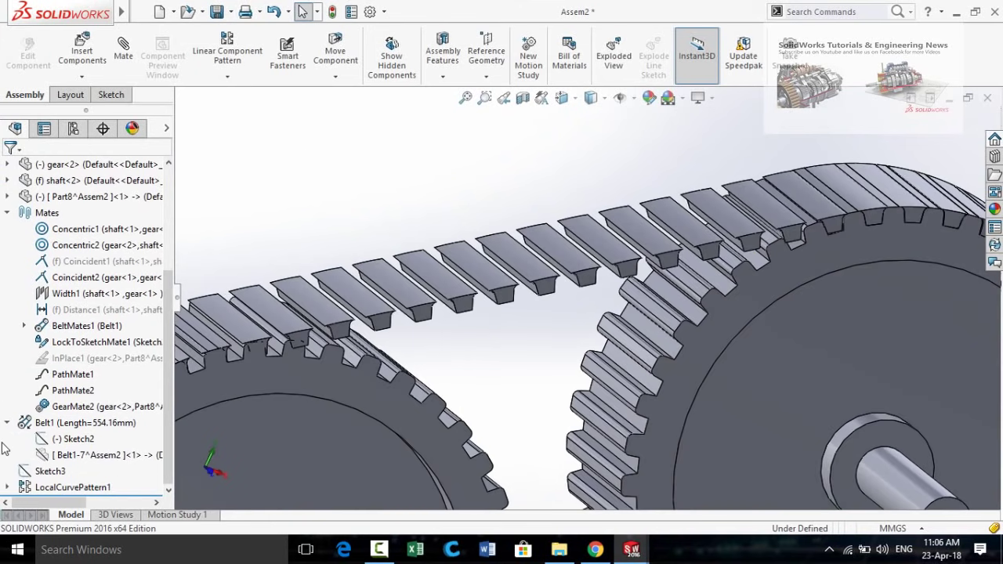
Step: Show the hidden belt part under Belt1 and rebuild the assembly
left_click(44, 456)
left_click(145, 419)
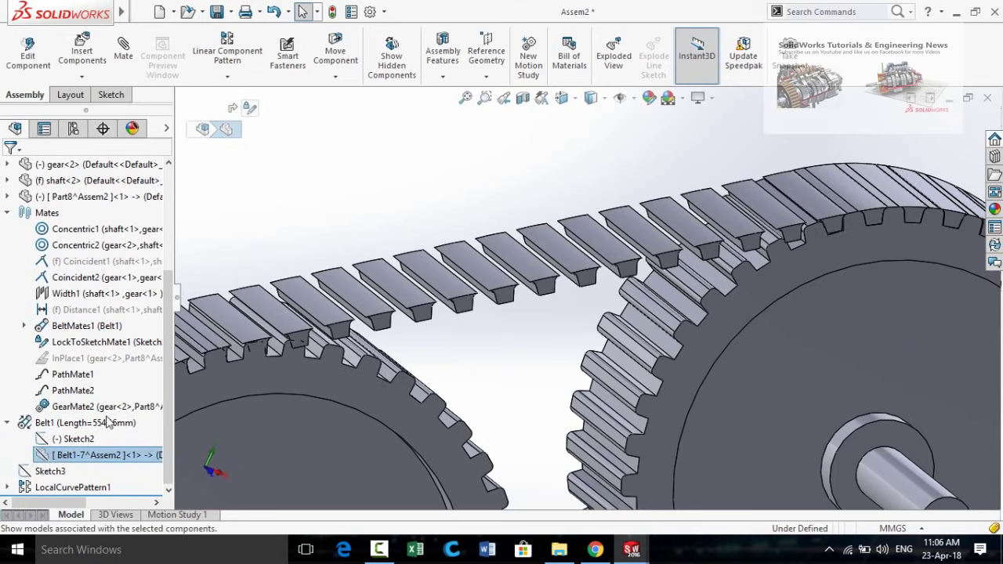
left_click(527, 360)
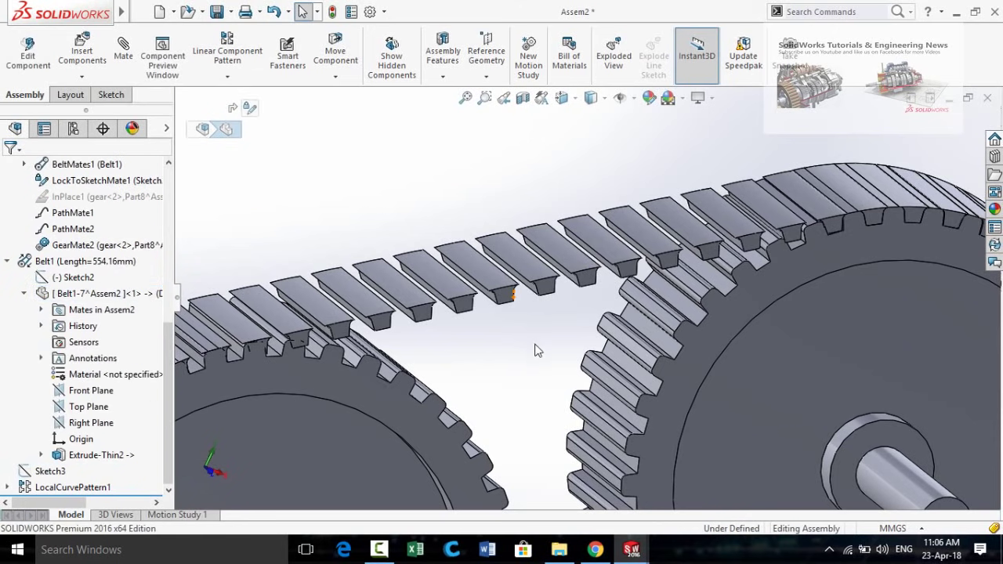
key("f")
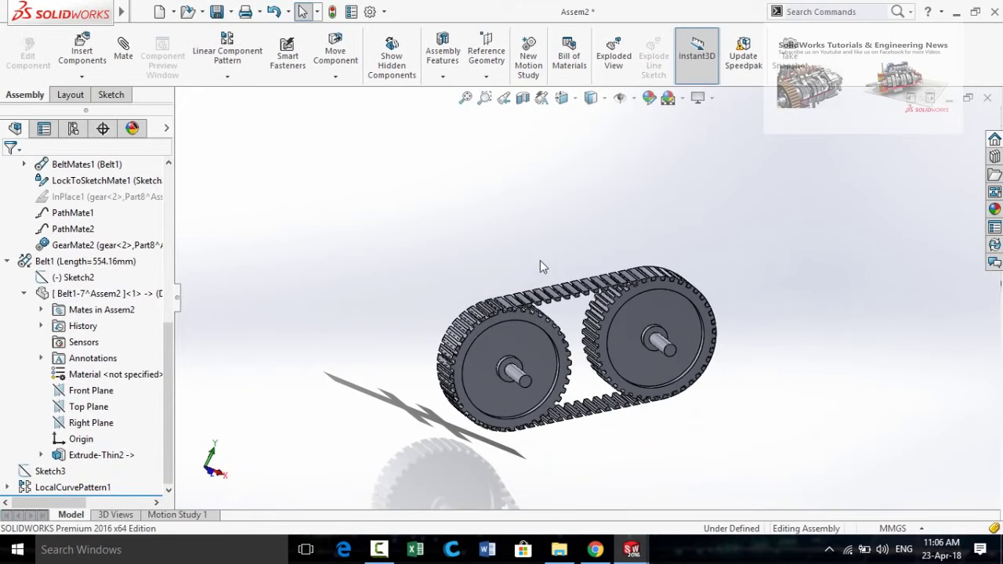
left_click(332, 11)
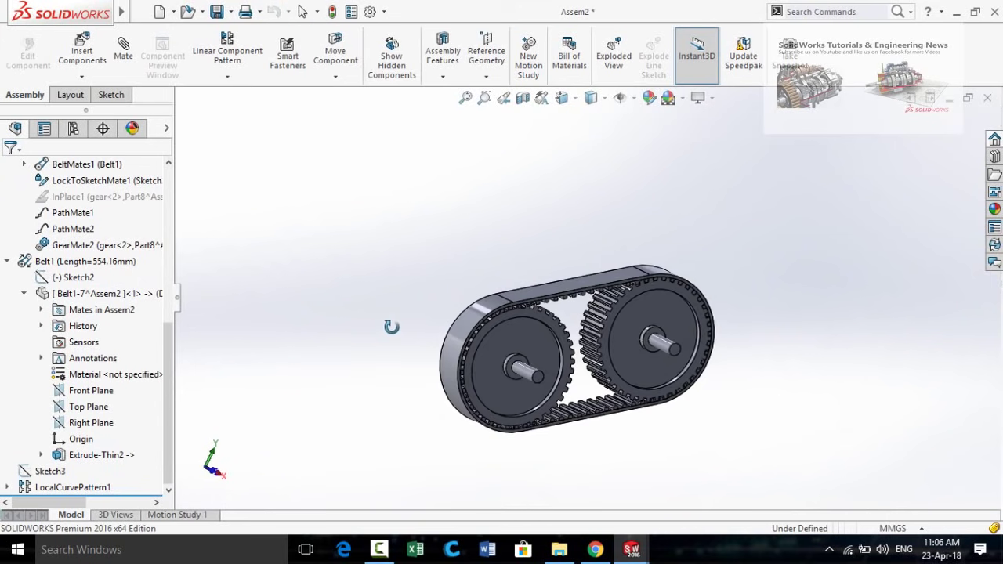
Step: Rotate the second gear clockwise to check how the patterned belt teeth move with it, and clear the selection
scroll(450, 356, "down", 5)
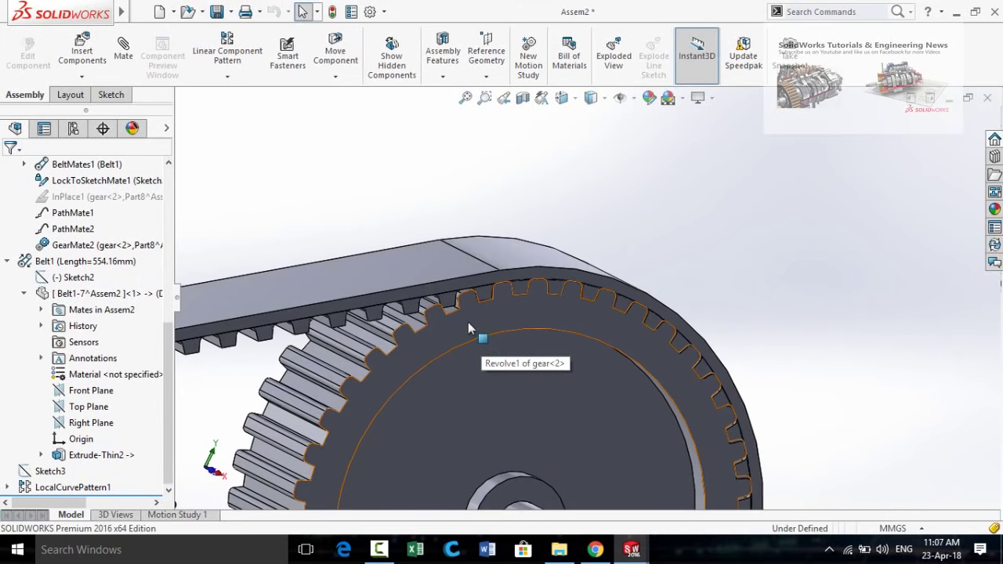
scroll(486, 322, "down", 1)
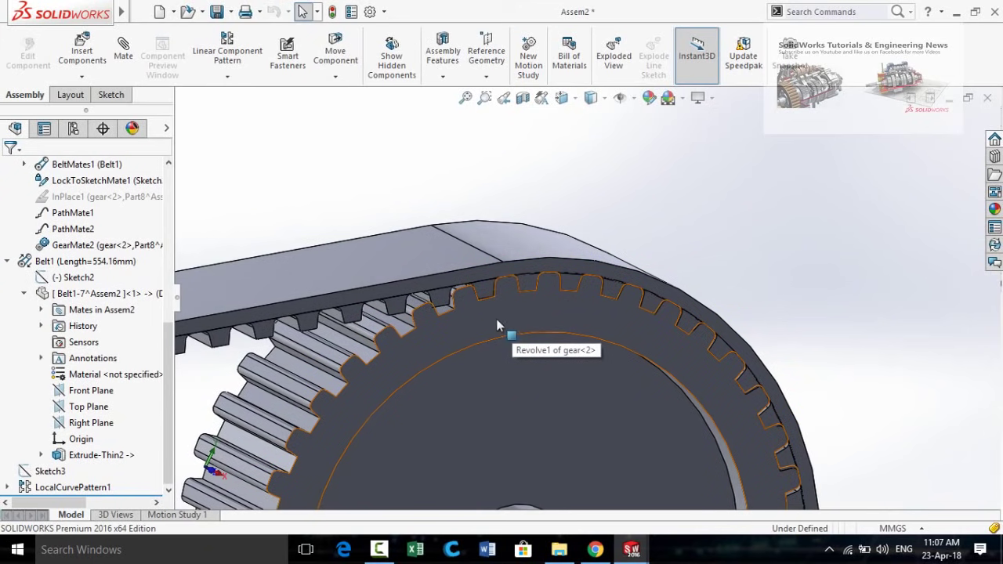
left_click(497, 321)
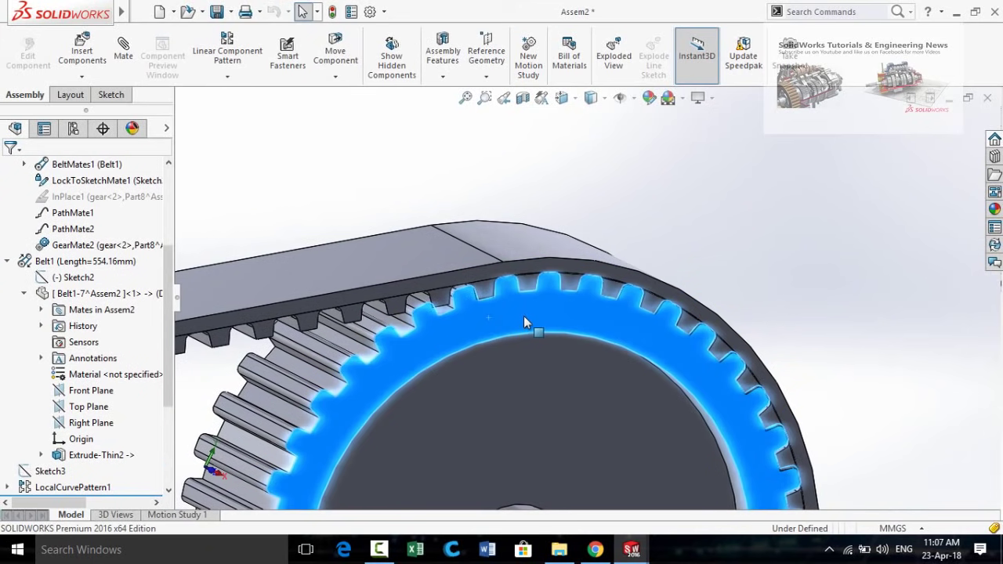
left_click_drag(540, 315, 801, 307)
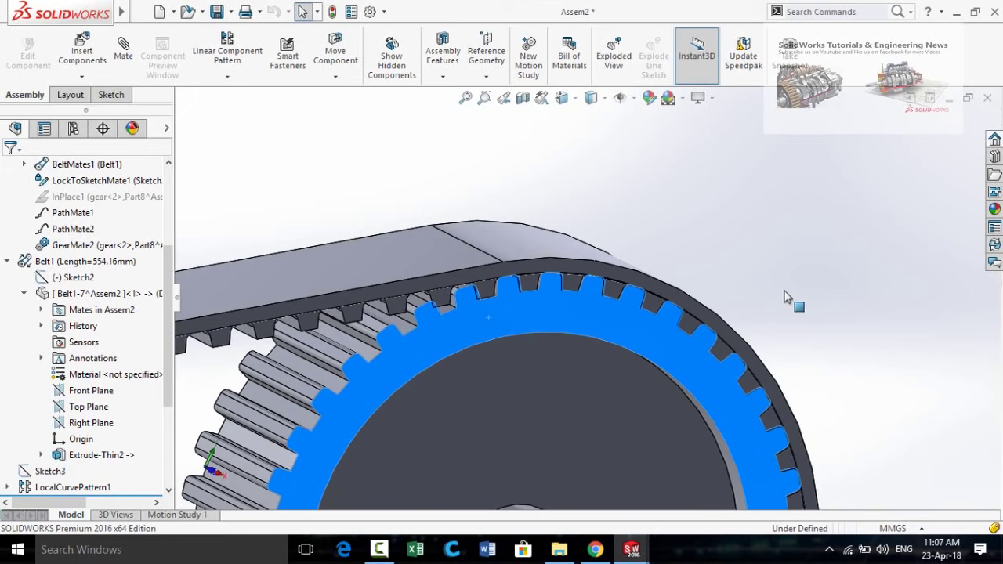
left_click(743, 259)
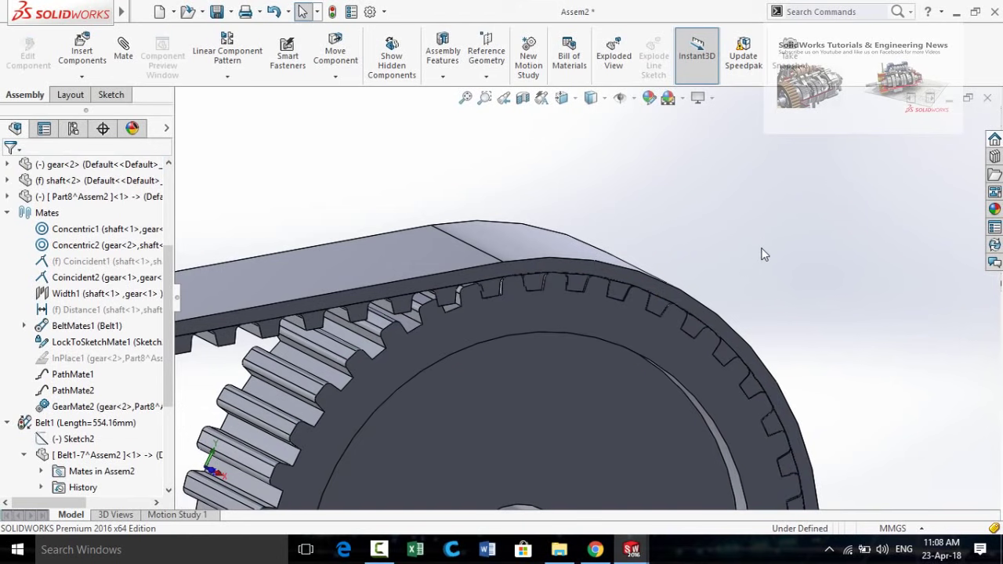